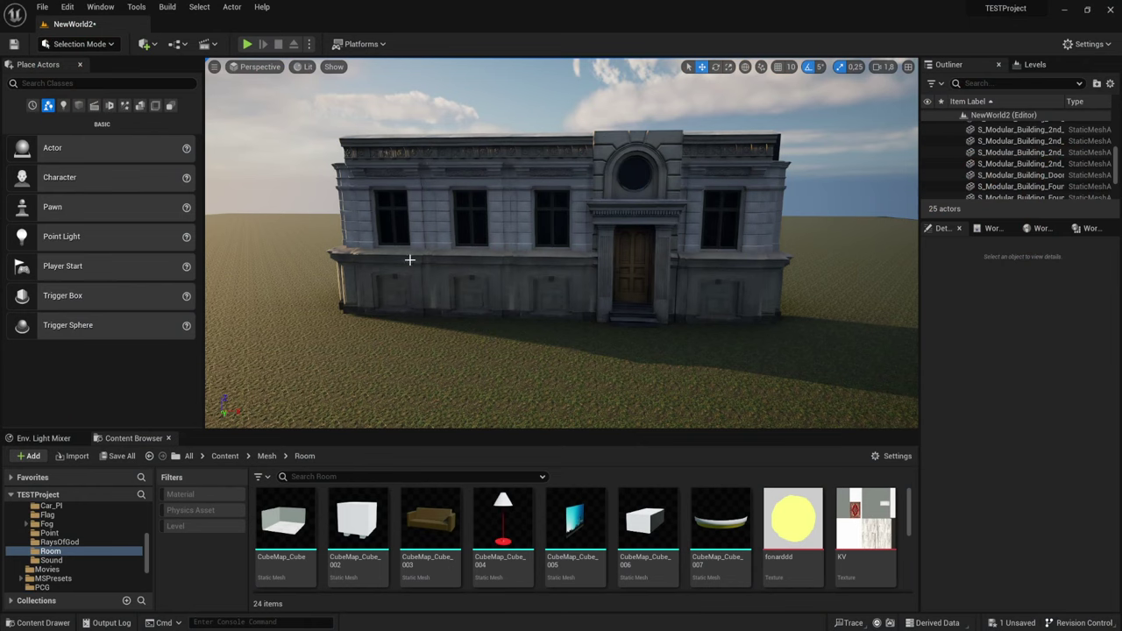
Step: Orbit around the building to a three-quarter view of the window facade
right_drag(409, 259, 402, 254)
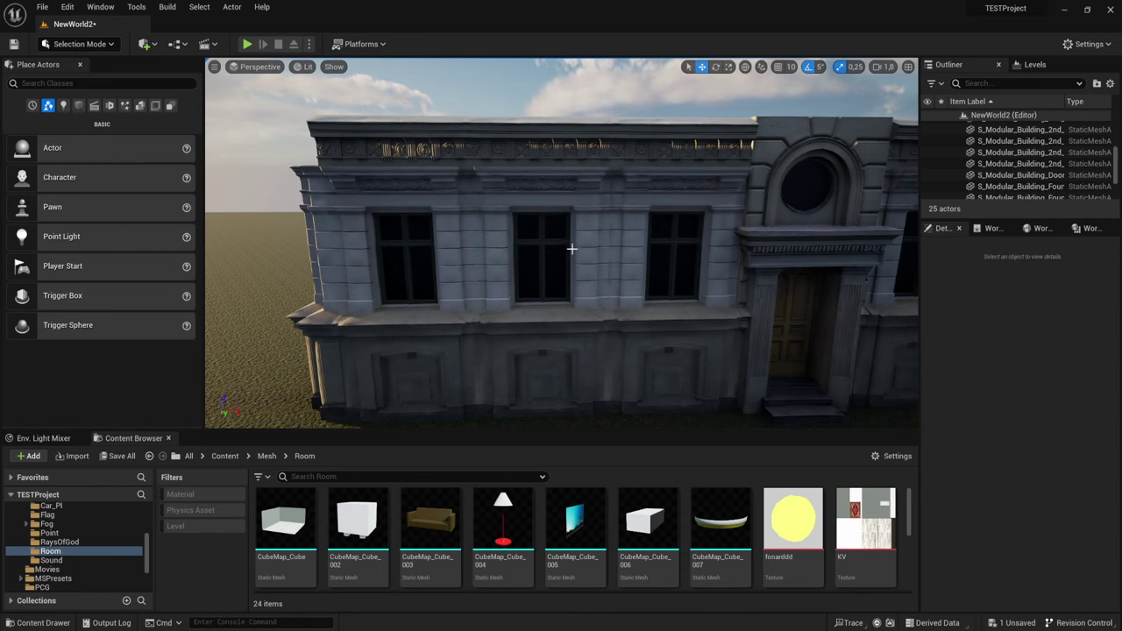
right_drag(571, 249, 573, 233)
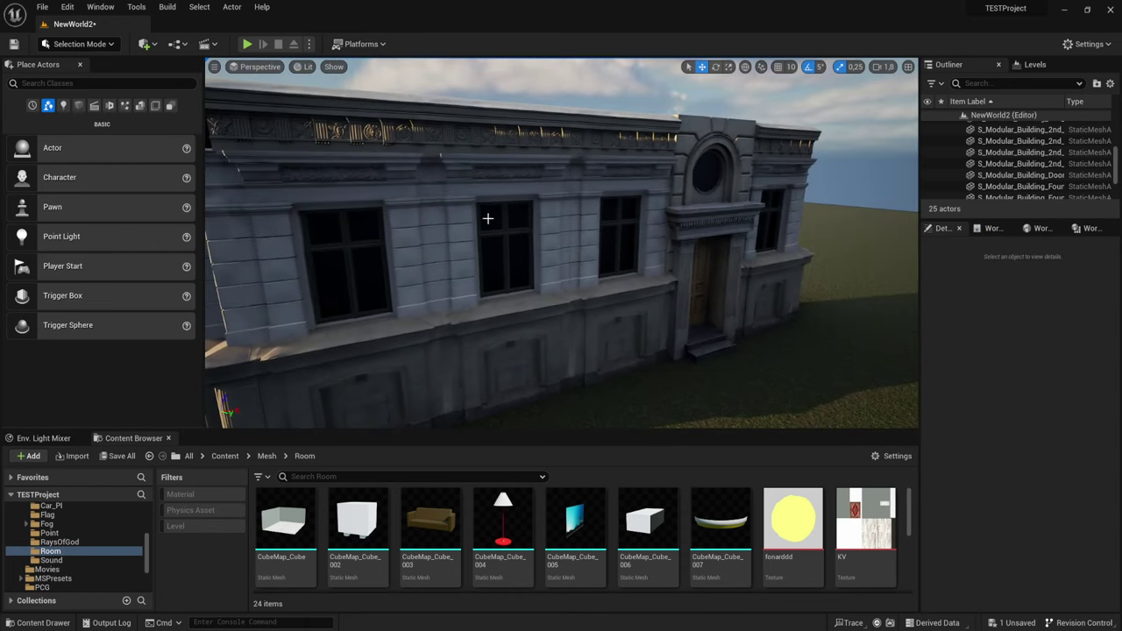
right_drag(570, 274, 570, 275)
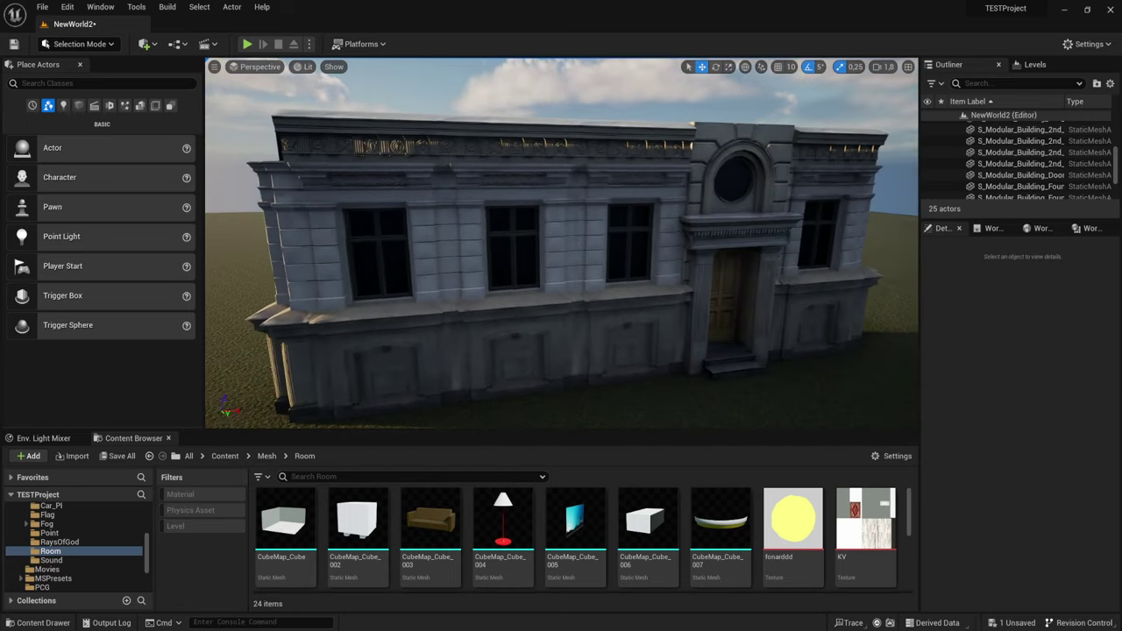
right_drag(567, 284, 568, 284)
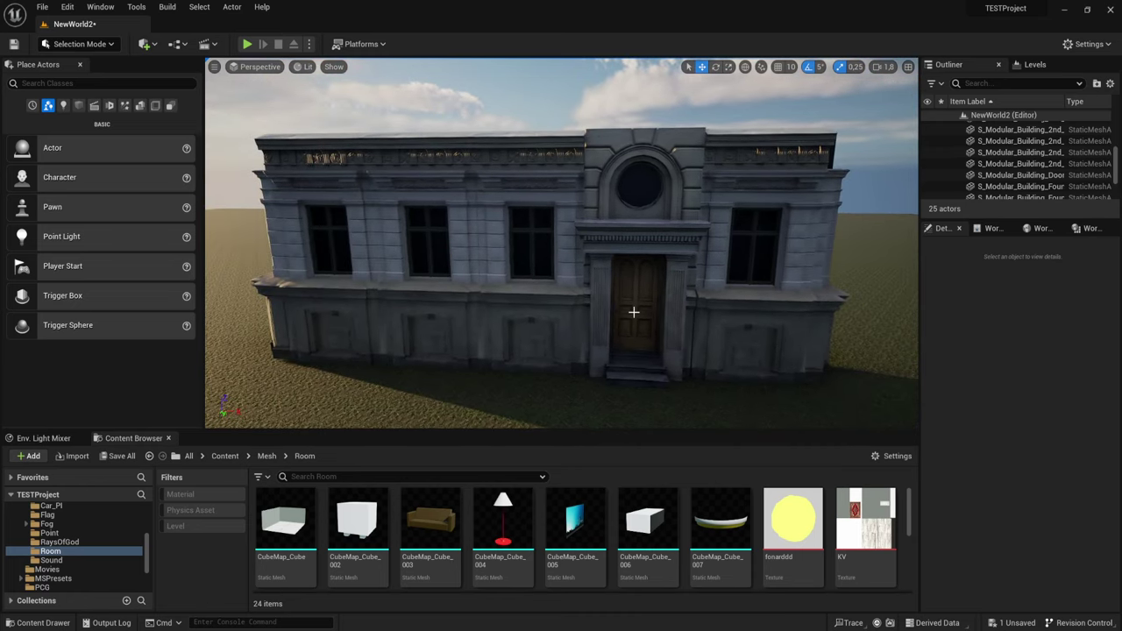
right_drag(634, 311, 634, 311)
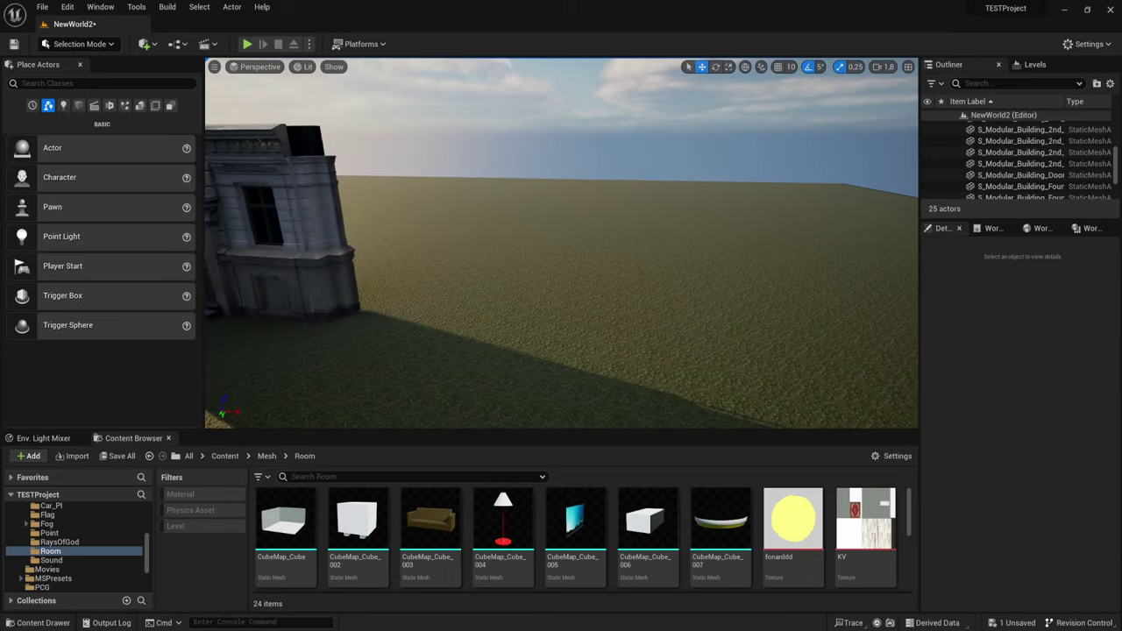
right_drag(328, 243, 327, 242)
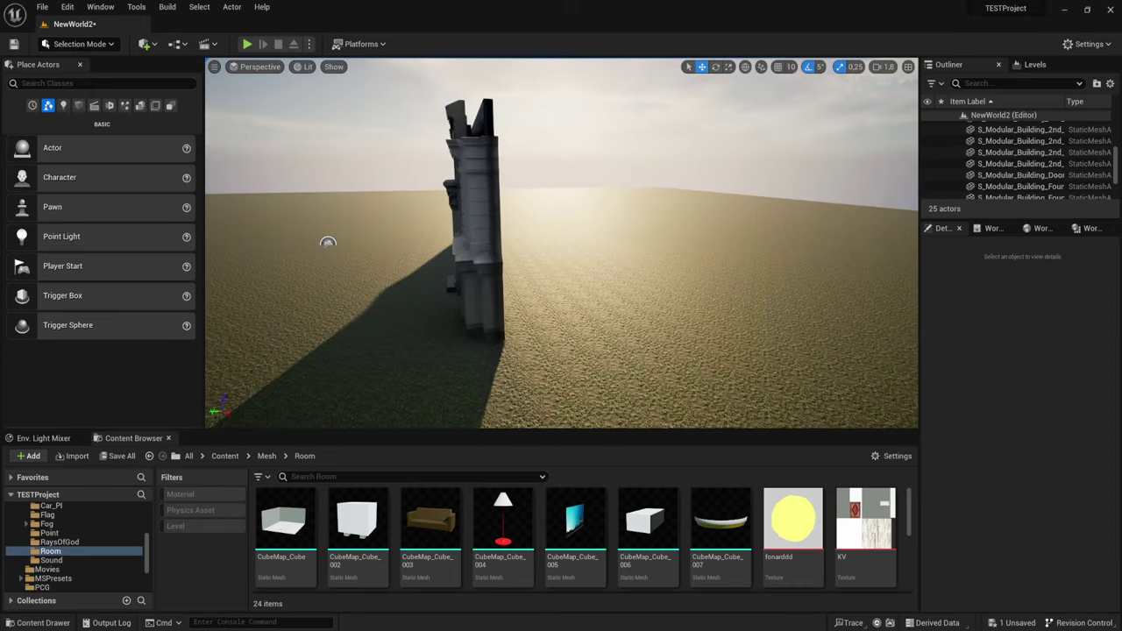
mouse_move(328, 242)
alt+mouse_down()
mouse_move(322, 270)
mouse_move(242, 302)
alt+mouse_up()
Step: Select the black Cube5 wall and slide it along Y to about -916 against the facade
click(506, 218)
alt+drag(506, 218, 609, 211)
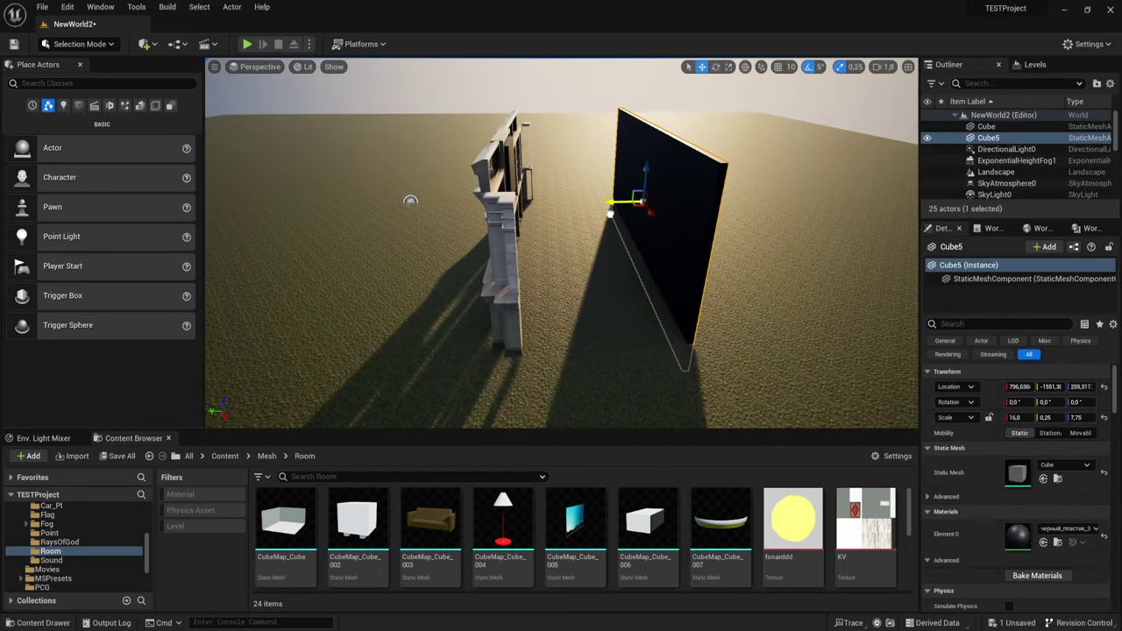
mouse_move(411, 201)
right_down()
mouse_move(485, 208)
mouse_move(465, 244)
right_up()
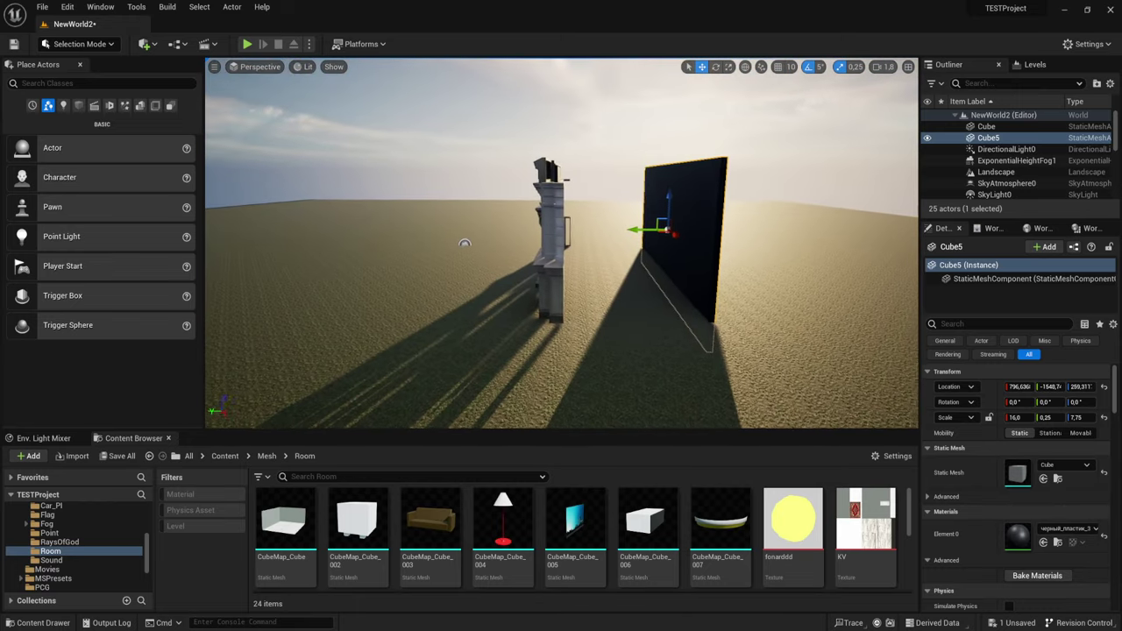
drag(630, 230, 550, 230)
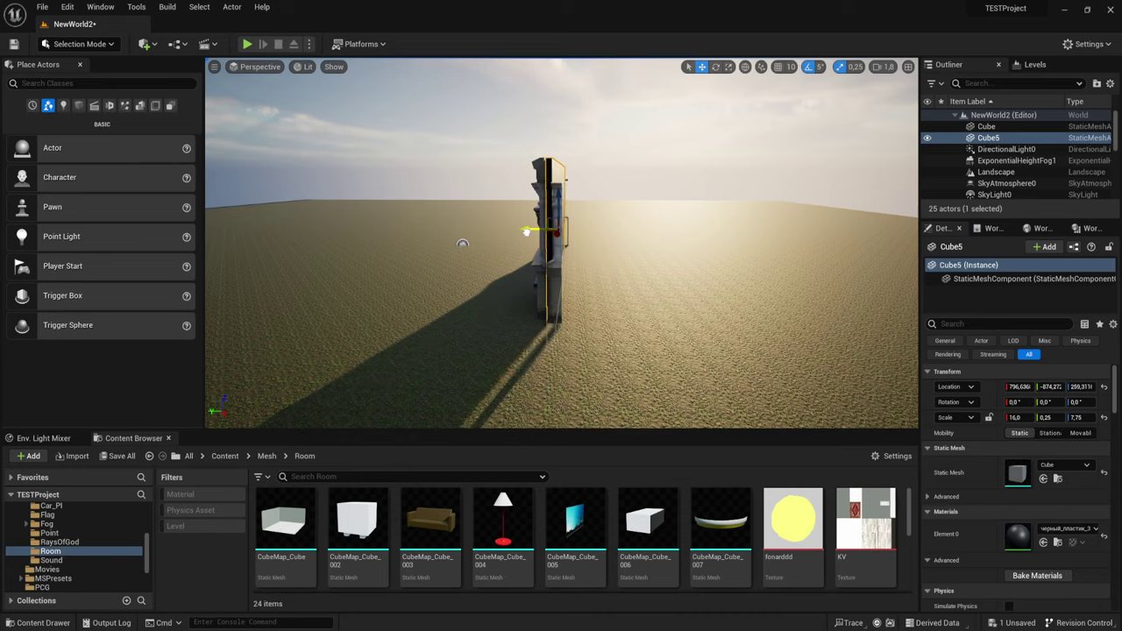
right_drag(532, 232, 331, 204)
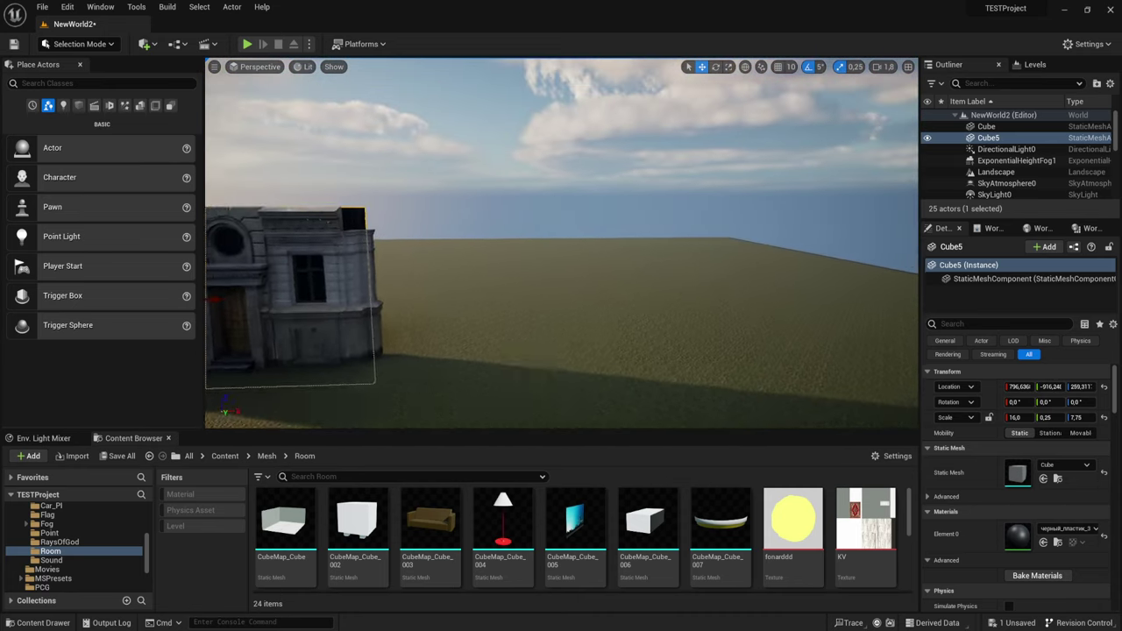
right_drag(331, 203, 491, 210)
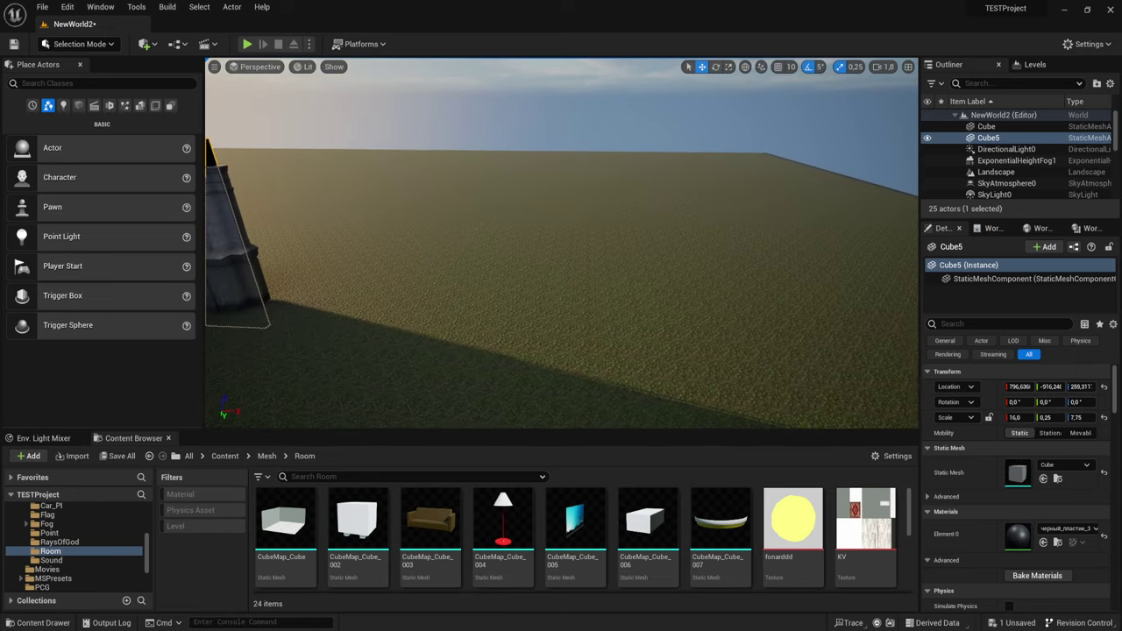
click(312, 522)
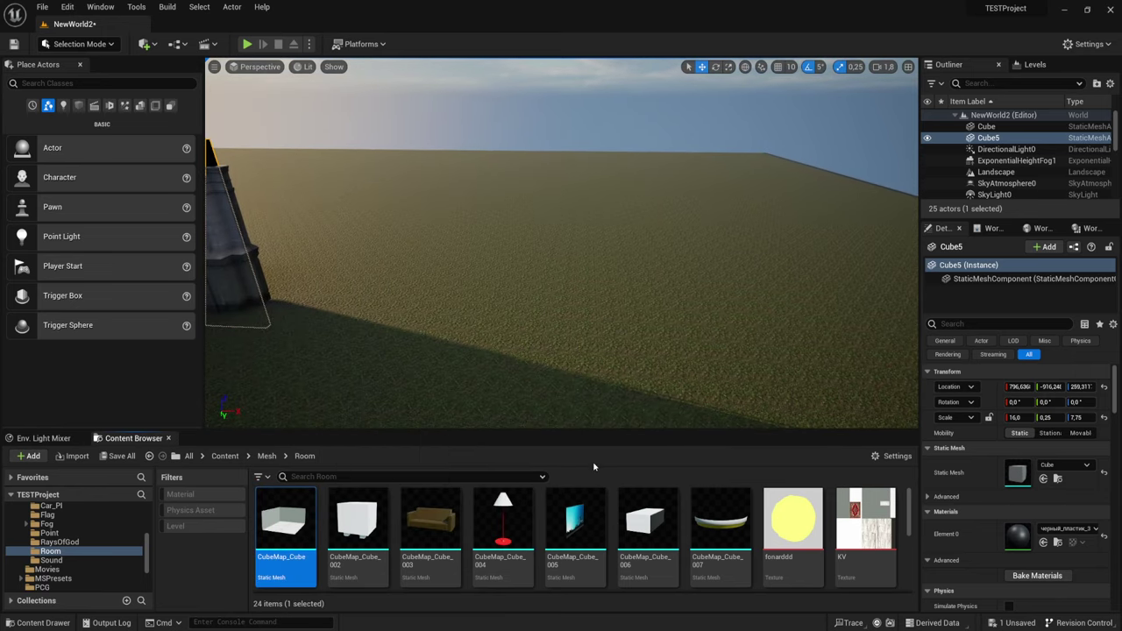
mouse_move(290, 522)
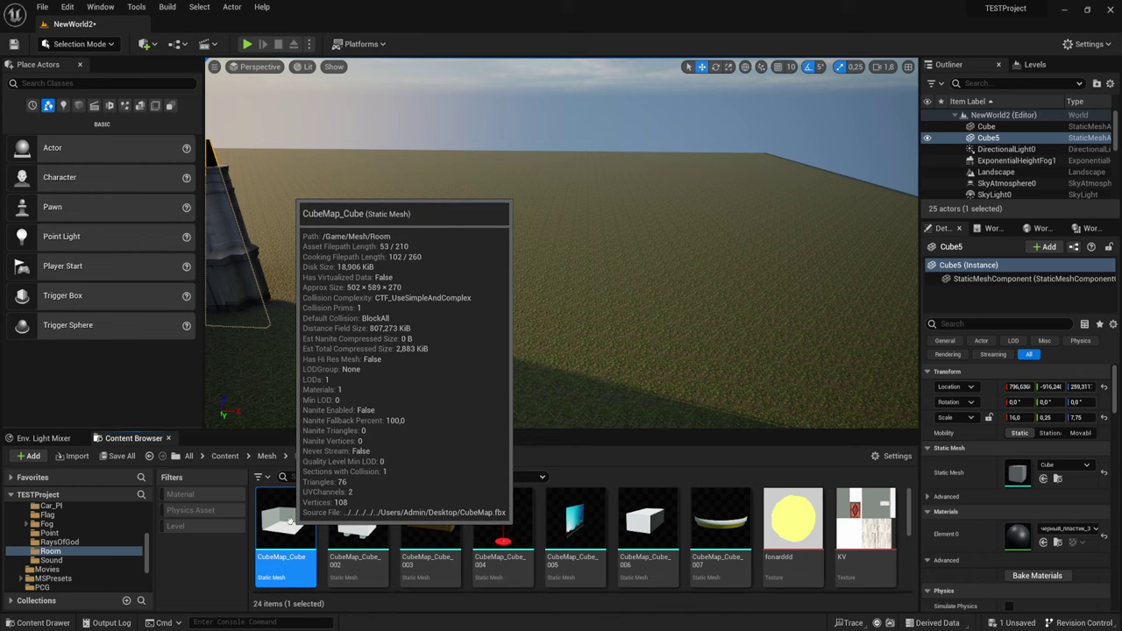
drag(289, 522, 580, 311)
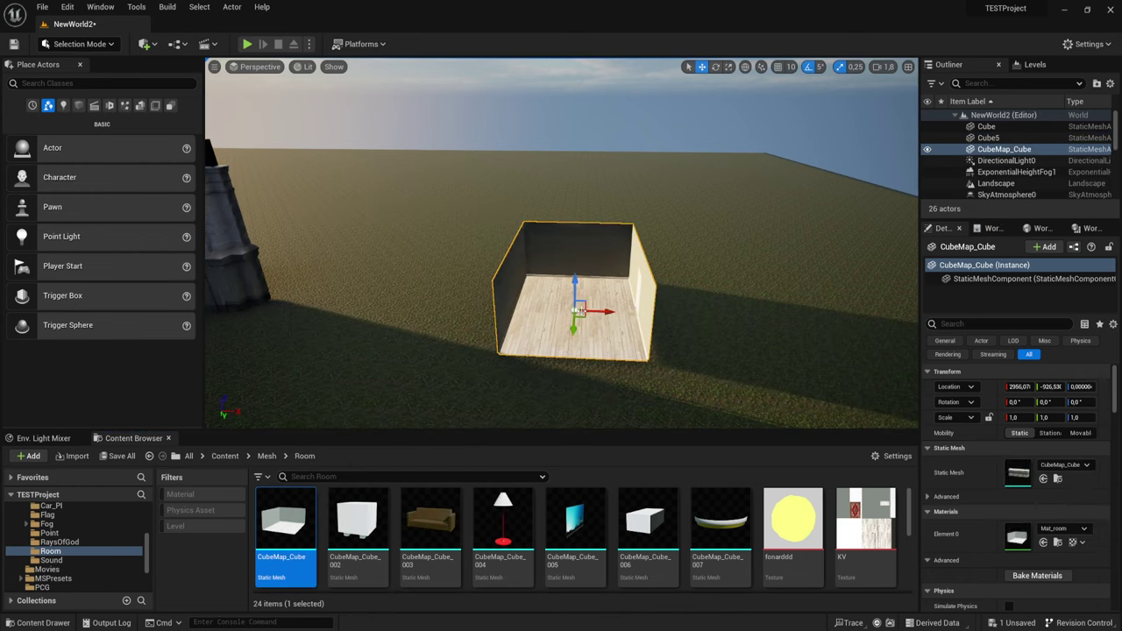
right_drag(579, 311, 560, 263)
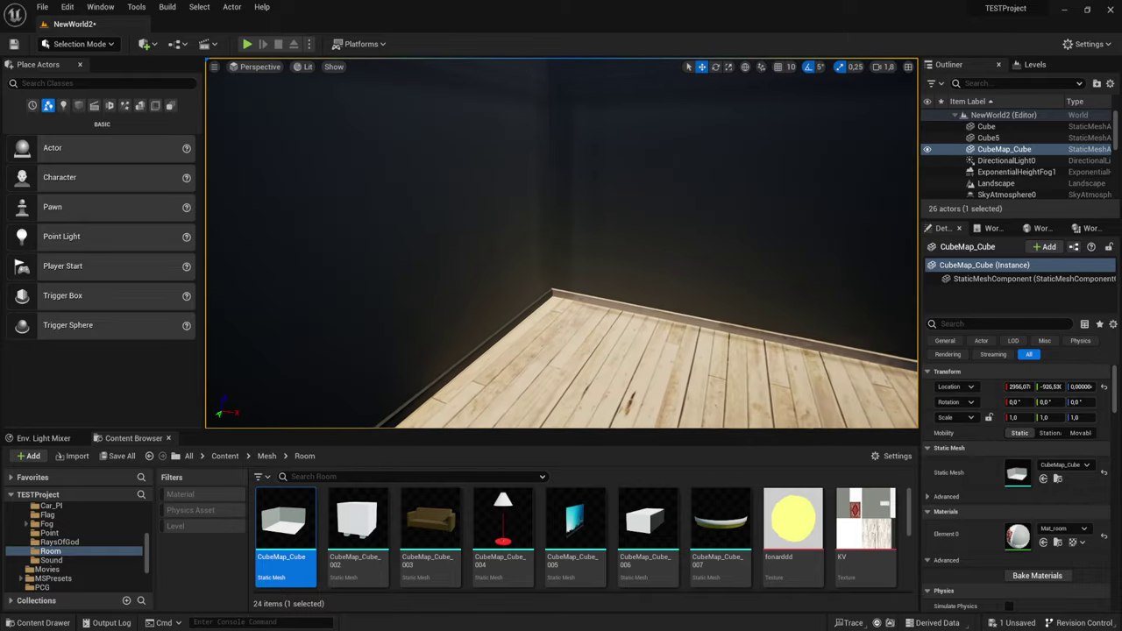
scroll(531, 328, down, 10)
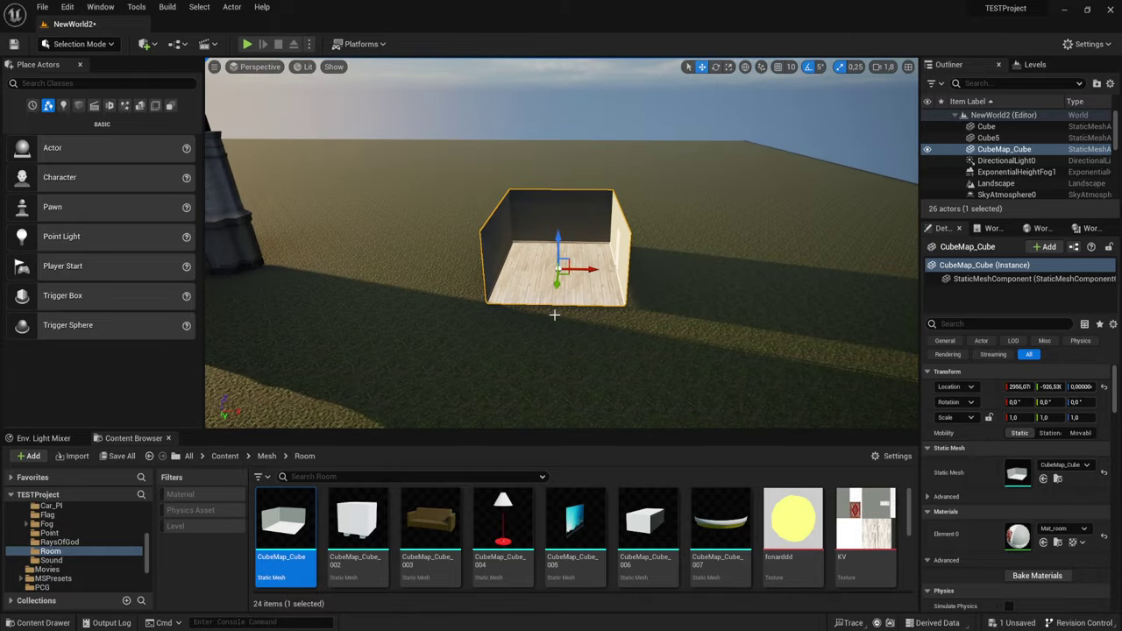
key(Delete)
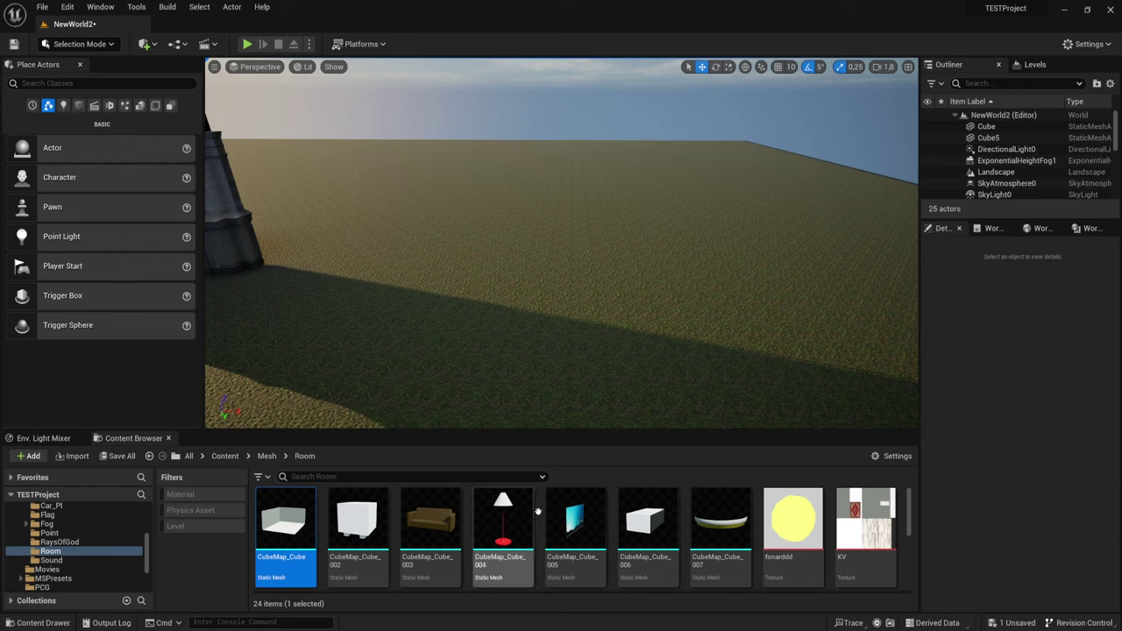
Step: Drag CubeMap_Cube through CubeMap_Cube_007 into the level together and frame them
click(720, 525)
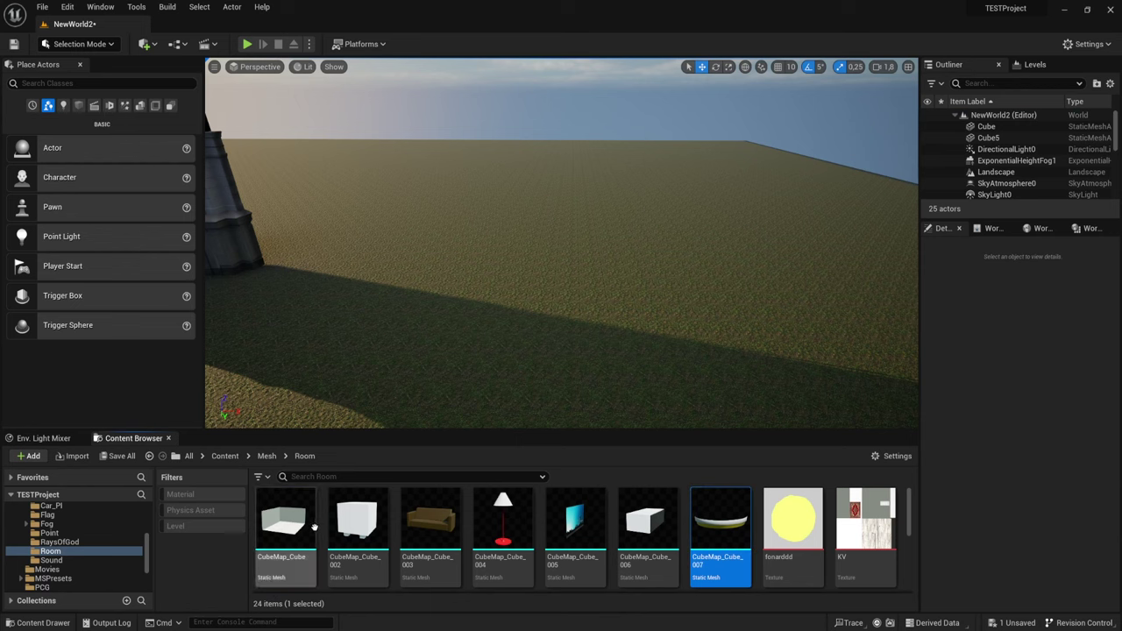
shift+click(285, 524)
drag(285, 524, 584, 285)
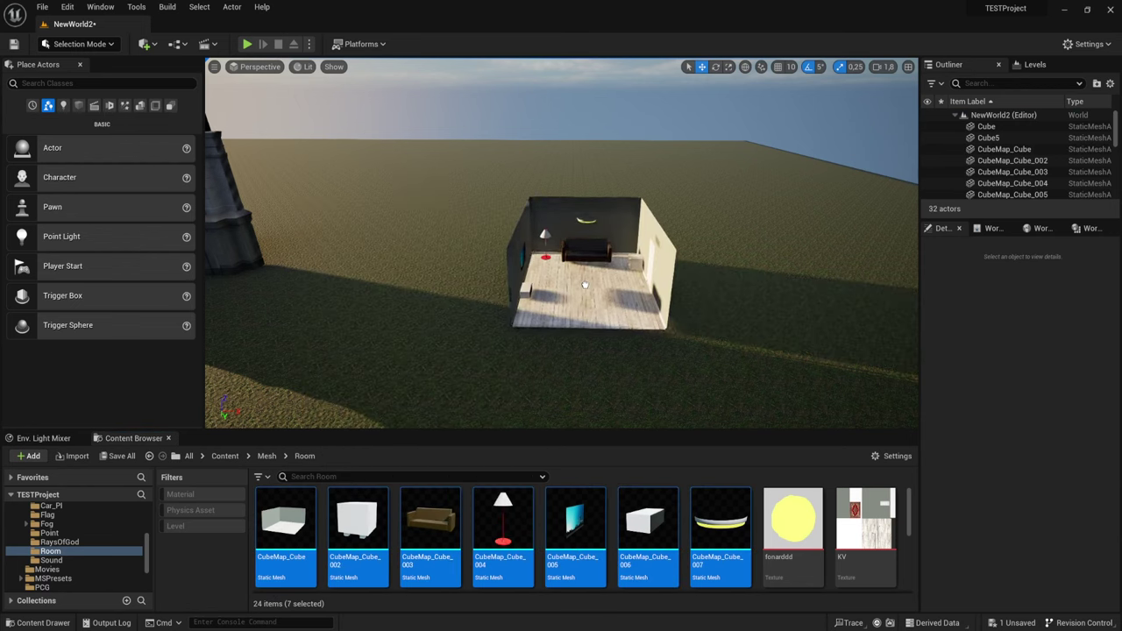
key(f)
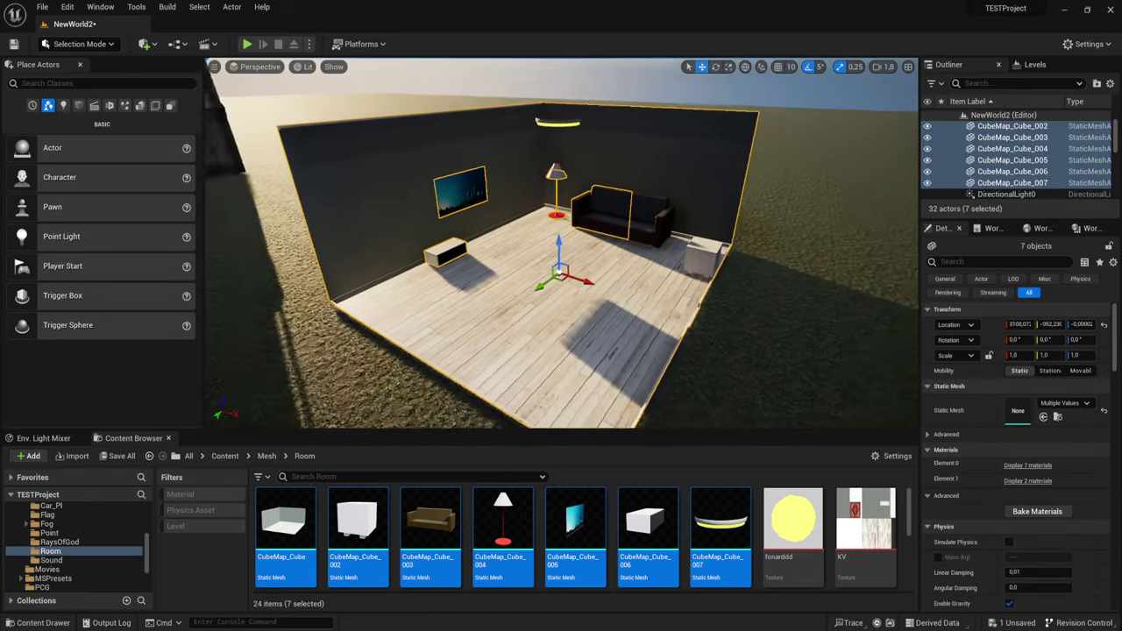
Step: Fly through the placed room past the TV wall, sofa and lamp, then pull back
right_drag(561, 245, 561, 246)
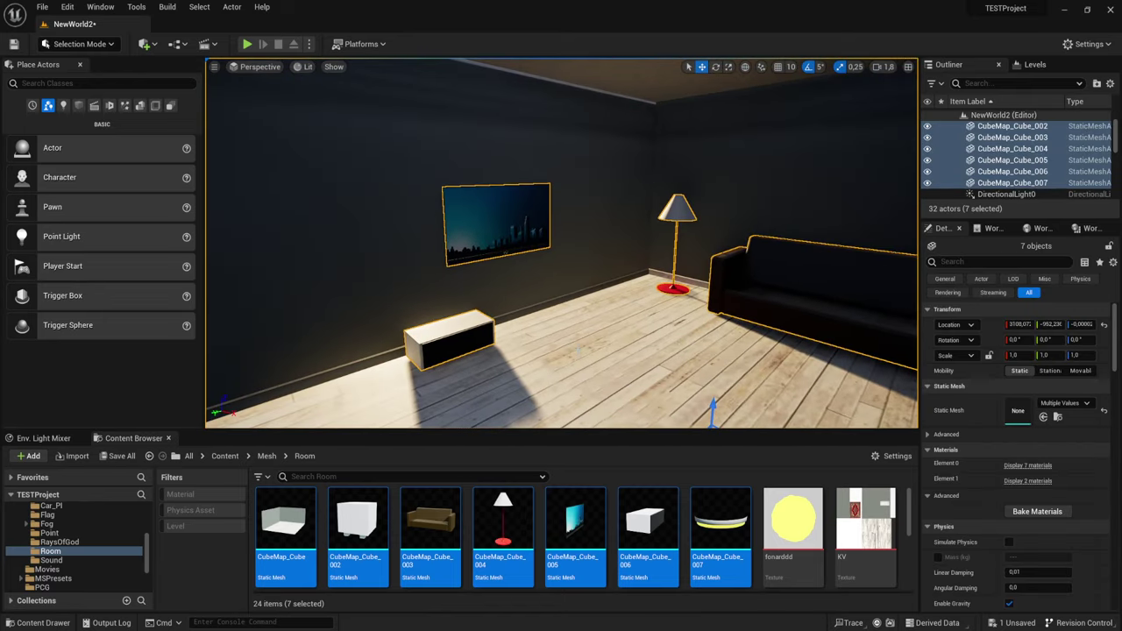
right_drag(561, 245, 561, 245)
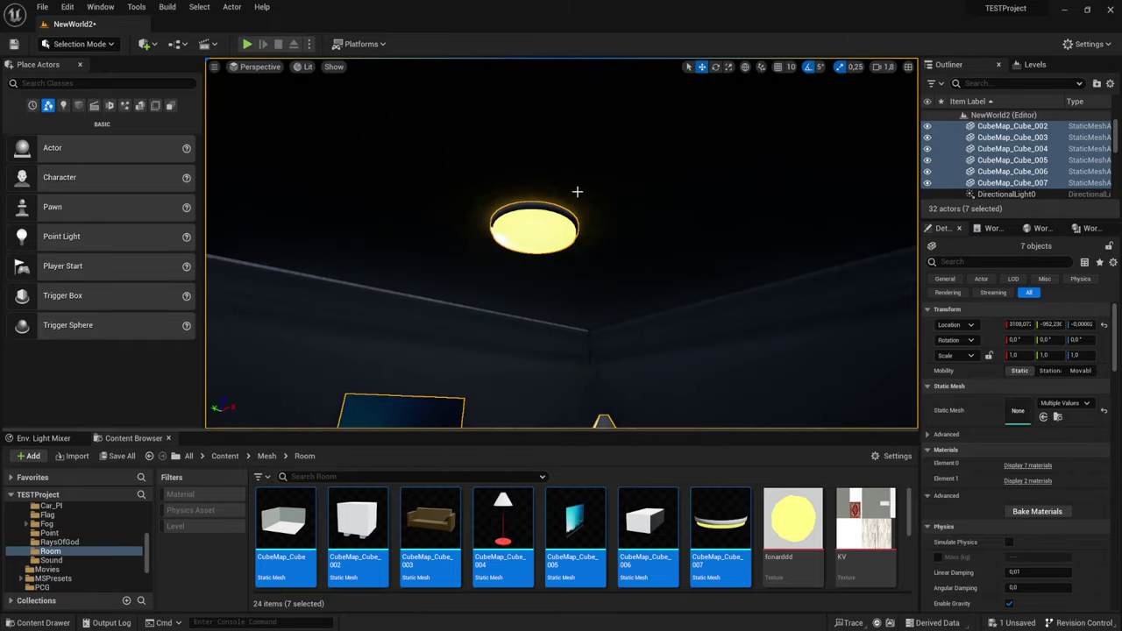
right_drag(577, 191, 576, 191)
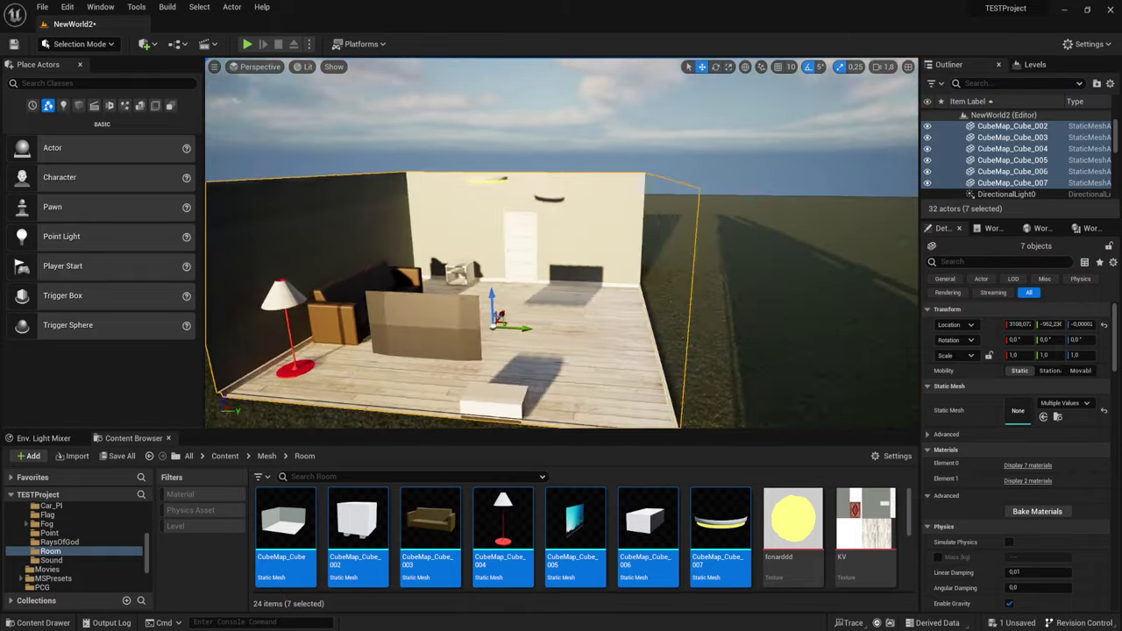
right_drag(545, 280, 544, 280)
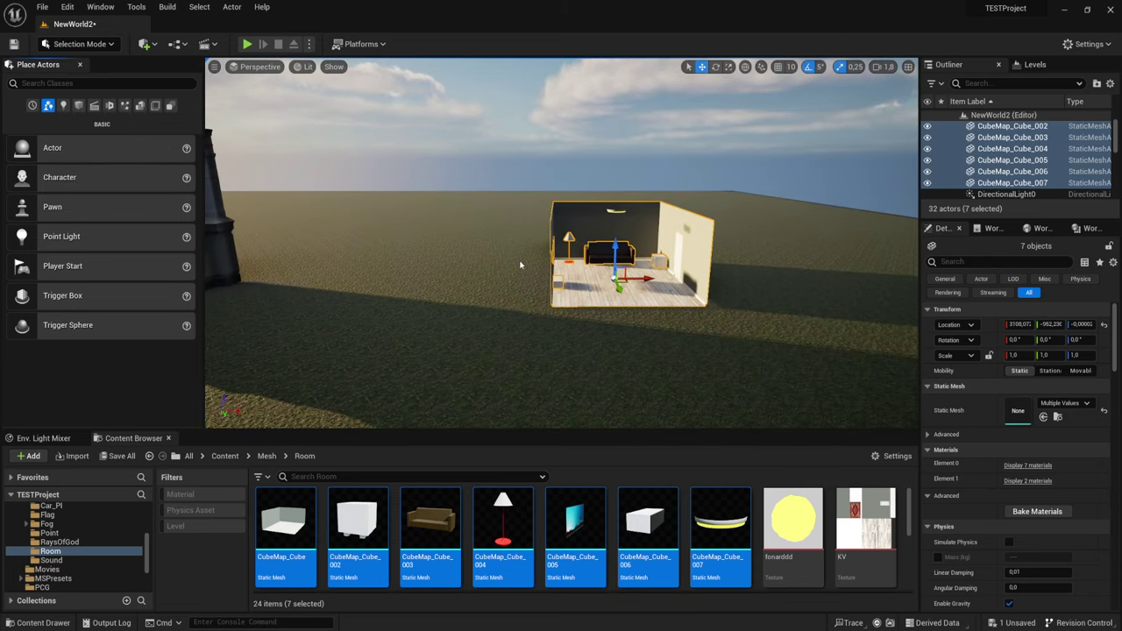
Step: Place a new cube beside the room and widen it to X scale 1.25
click(78, 106)
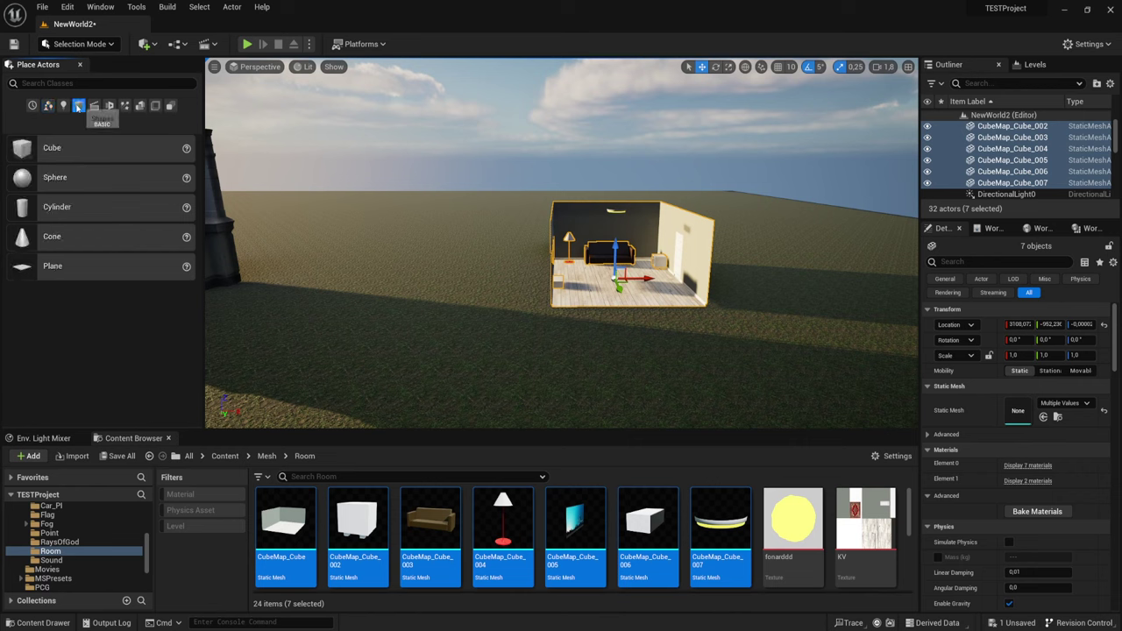
drag(94, 155, 543, 273)
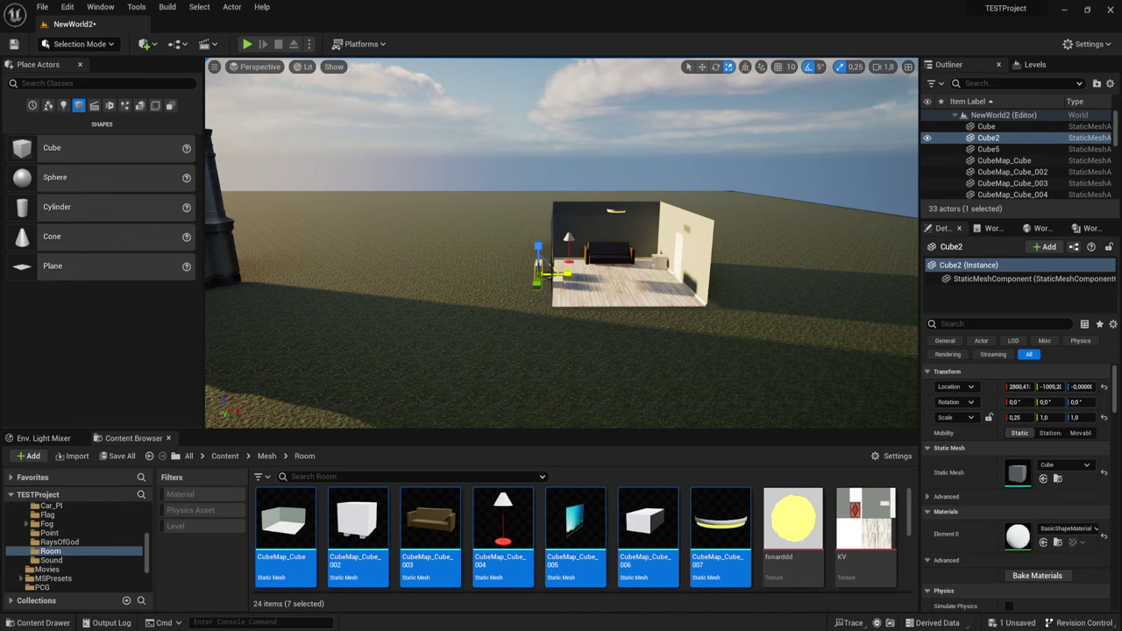
alt+drag(543, 282, 445, 298)
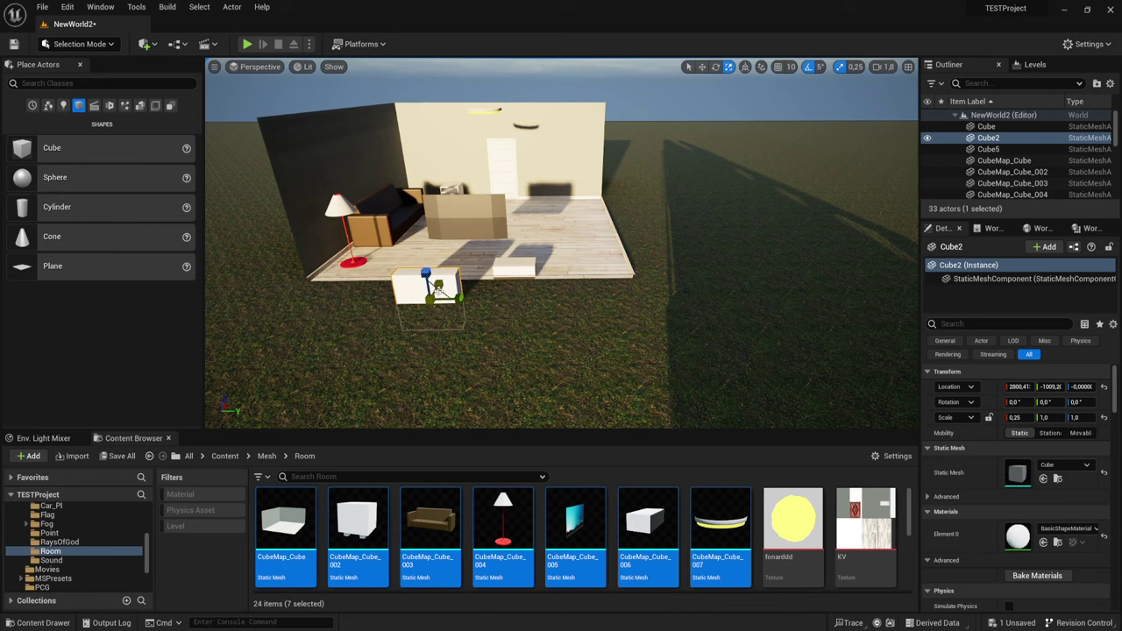
mouse_move(437, 288)
mouse_down()
mouse_move(445, 298)
mouse_move(457, 286)
mouse_move(438, 285)
mouse_up()
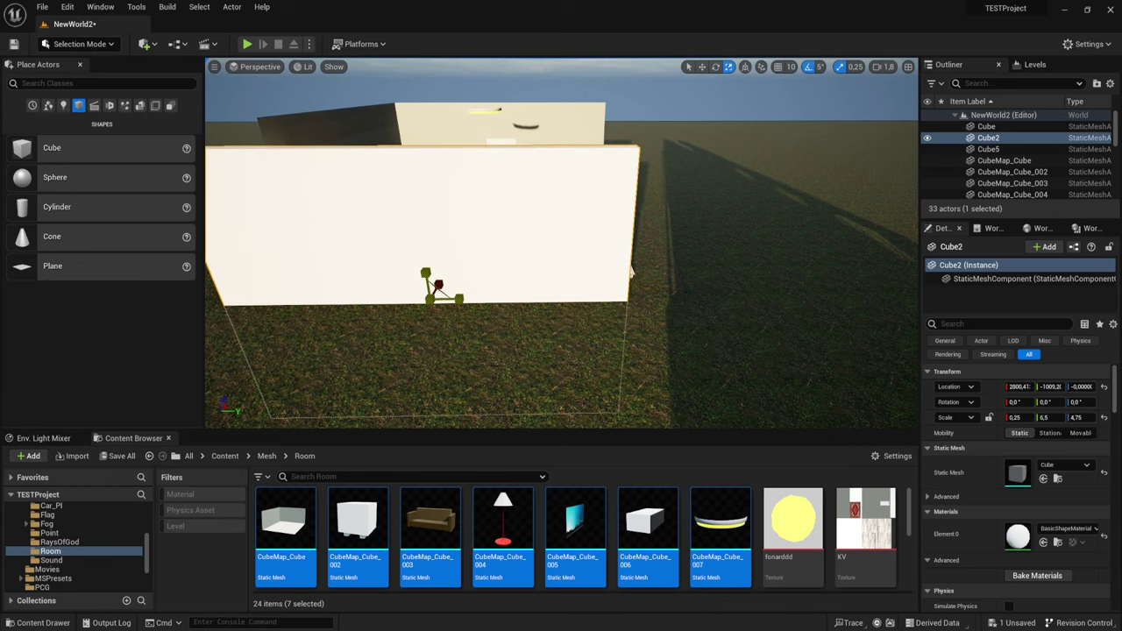
Step: Raise the Cube2 wall panel and slide it along X against the end of the room
drag(424, 277, 429, 249)
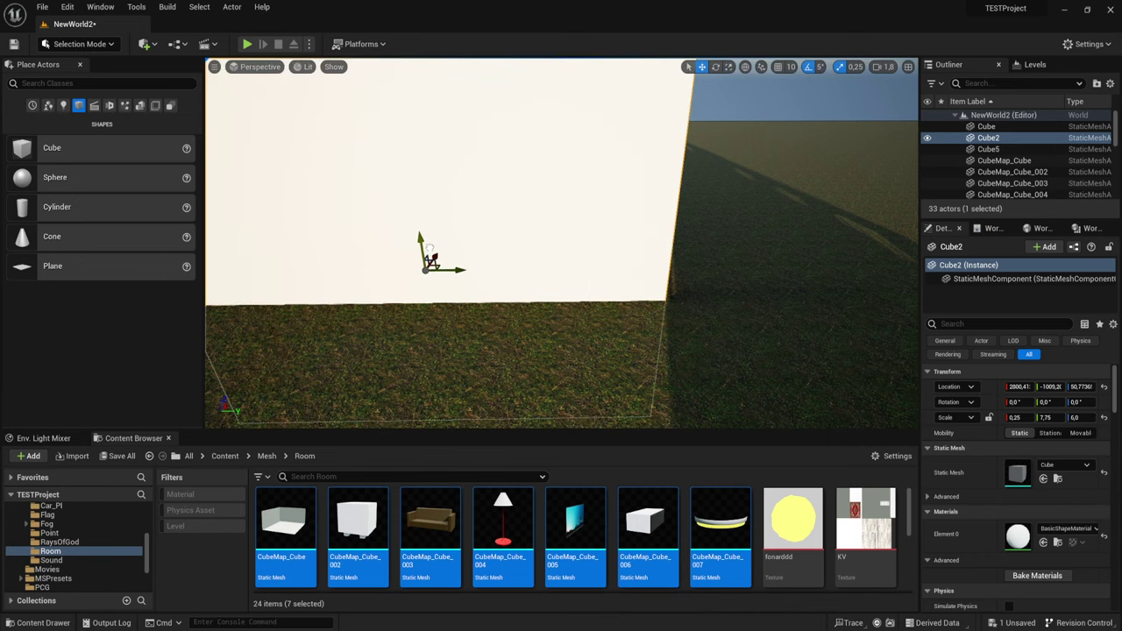
right_drag(436, 229, 445, 213)
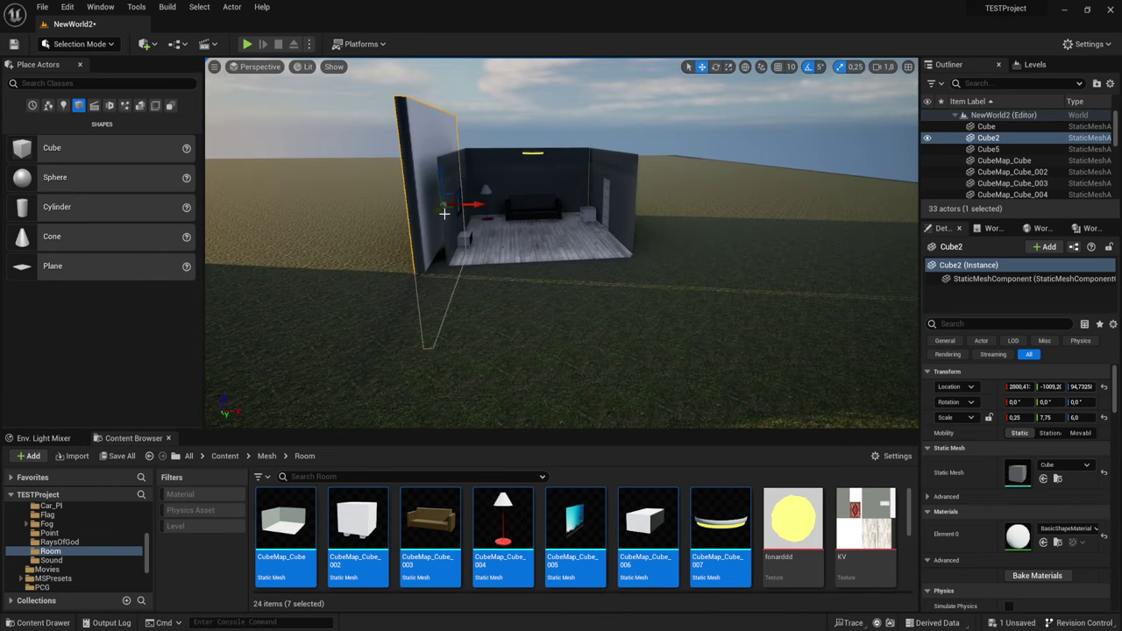
drag(483, 204, 489, 205)
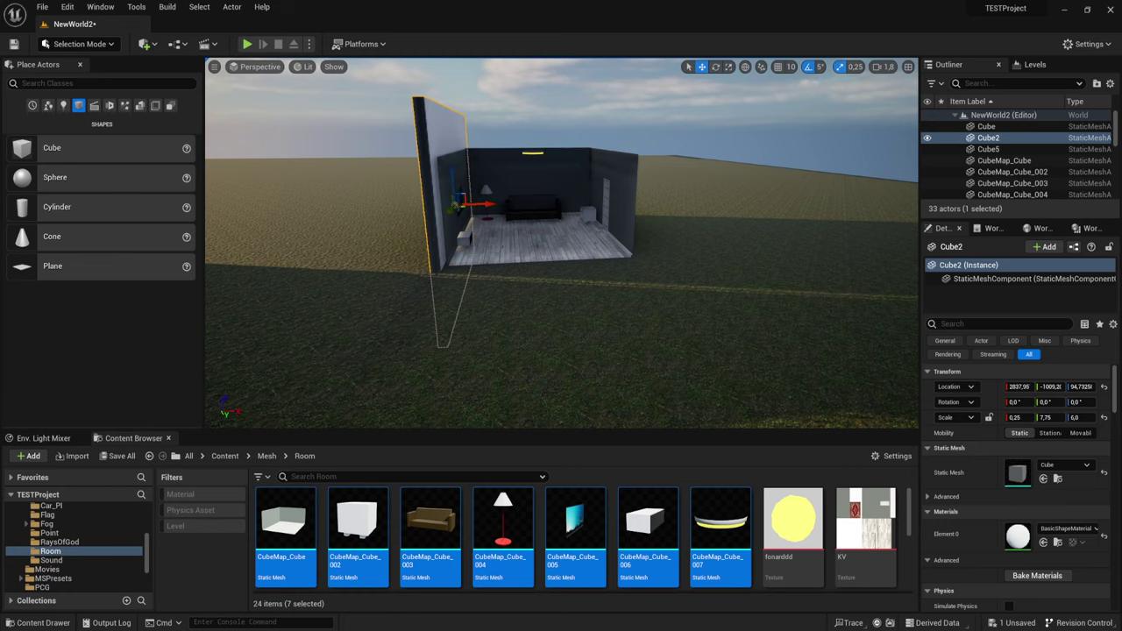
right_drag(489, 205, 213, 299)
Step: Duplicate the wall panel, rotate it -90° to lie flat, and lift it onto the room as a roof
mouse_move(449, 249)
alt+mouse_down()
mouse_move(517, 249)
mouse_move(487, 247)
alt+mouse_up()
key(e)
drag(480, 198, 501, 254)
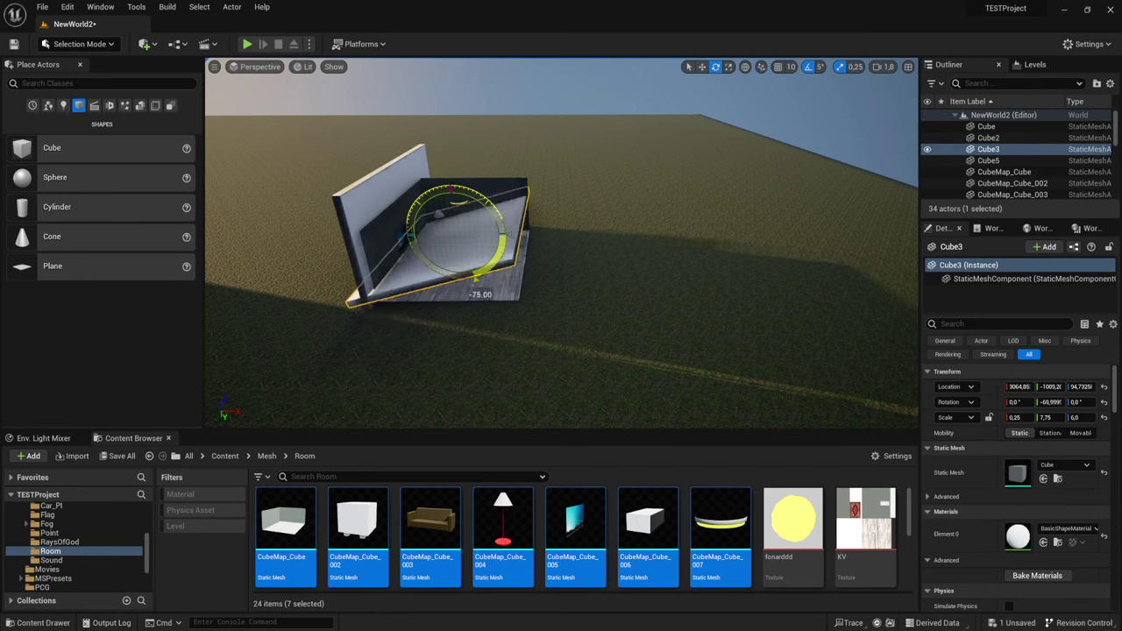
drag(456, 187, 457, 149)
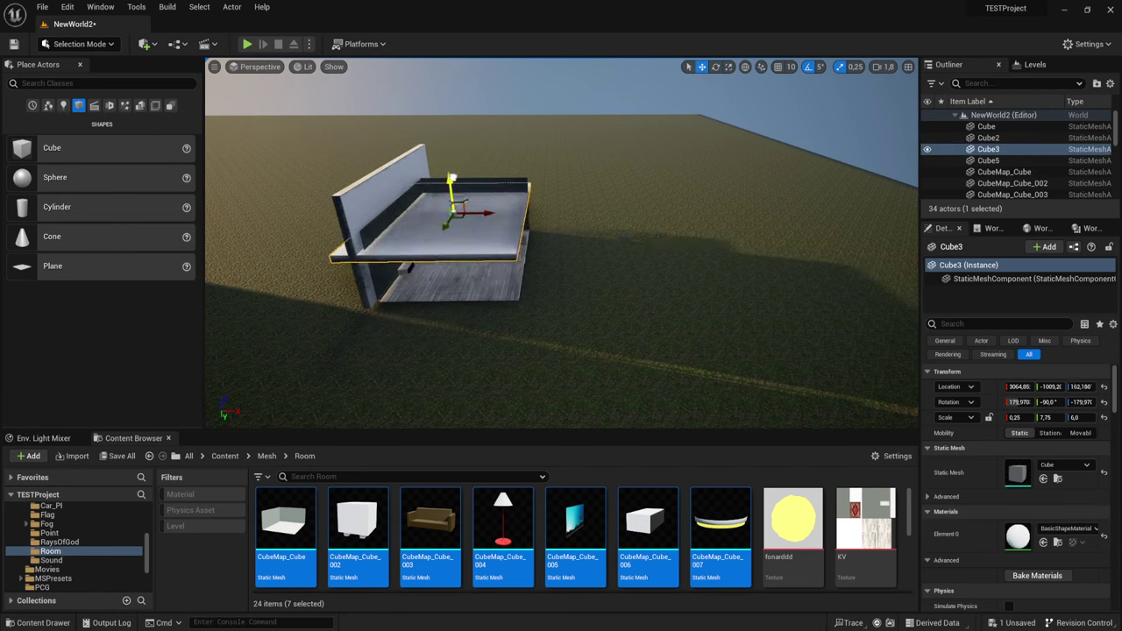
mouse_move(457, 149)
right_down()
mouse_move(605, 208)
mouse_move(559, 202)
right_up()
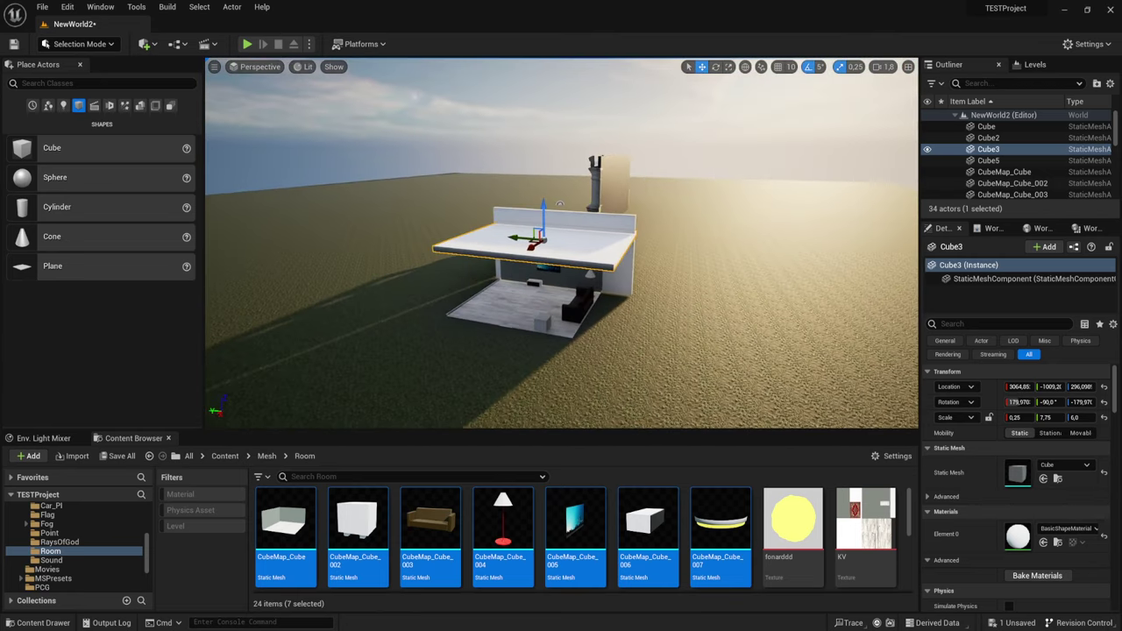
Step: Copy the roof slab into an upright Cube4 wall and slide it to Y -1380 against the room
alt+drag(506, 234, 612, 254)
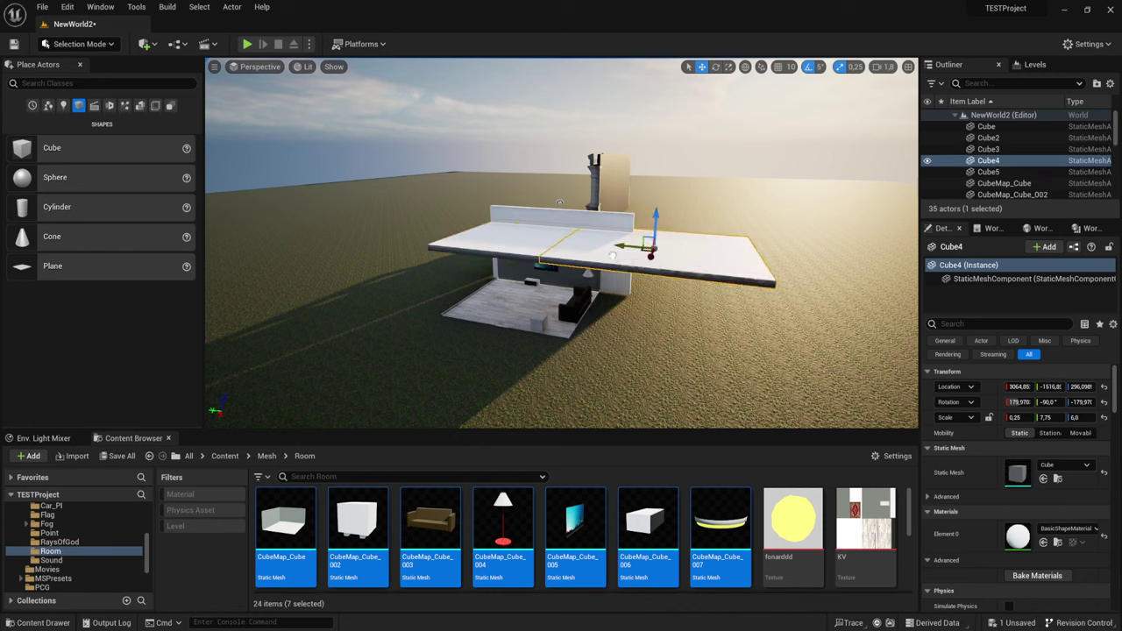
drag(672, 213, 685, 254)
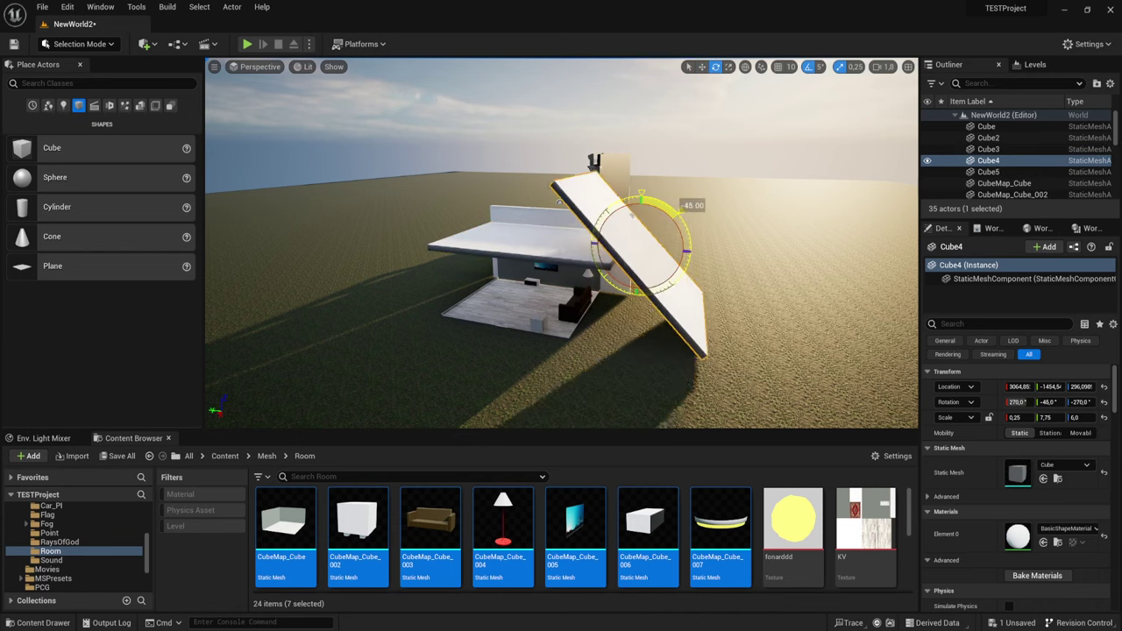
key(w)
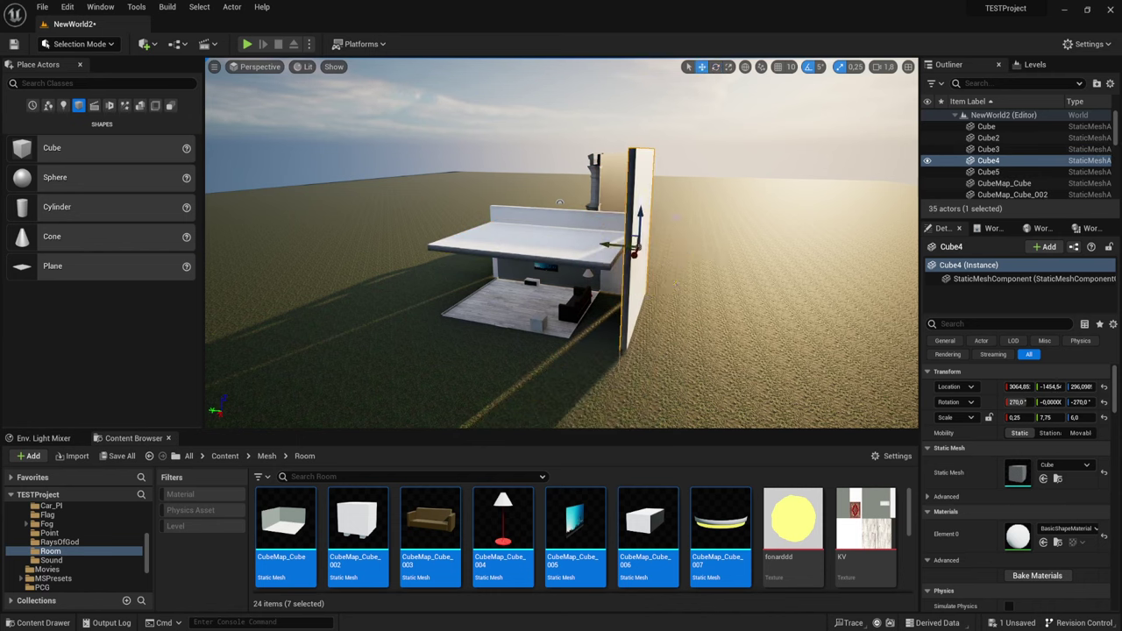
drag(603, 244, 588, 246)
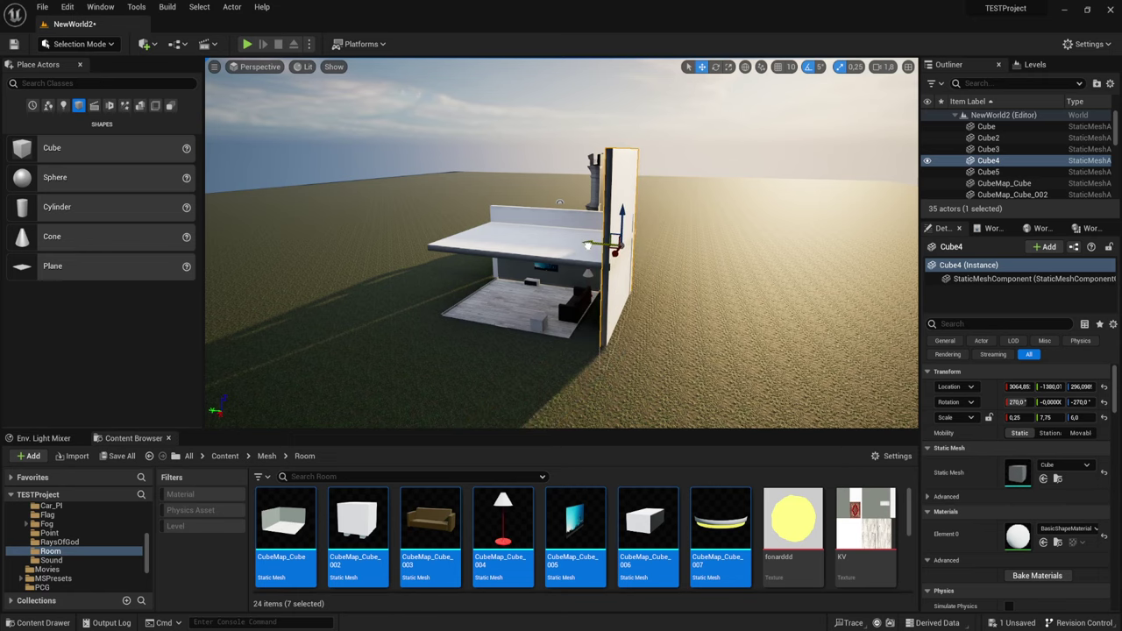
key(f)
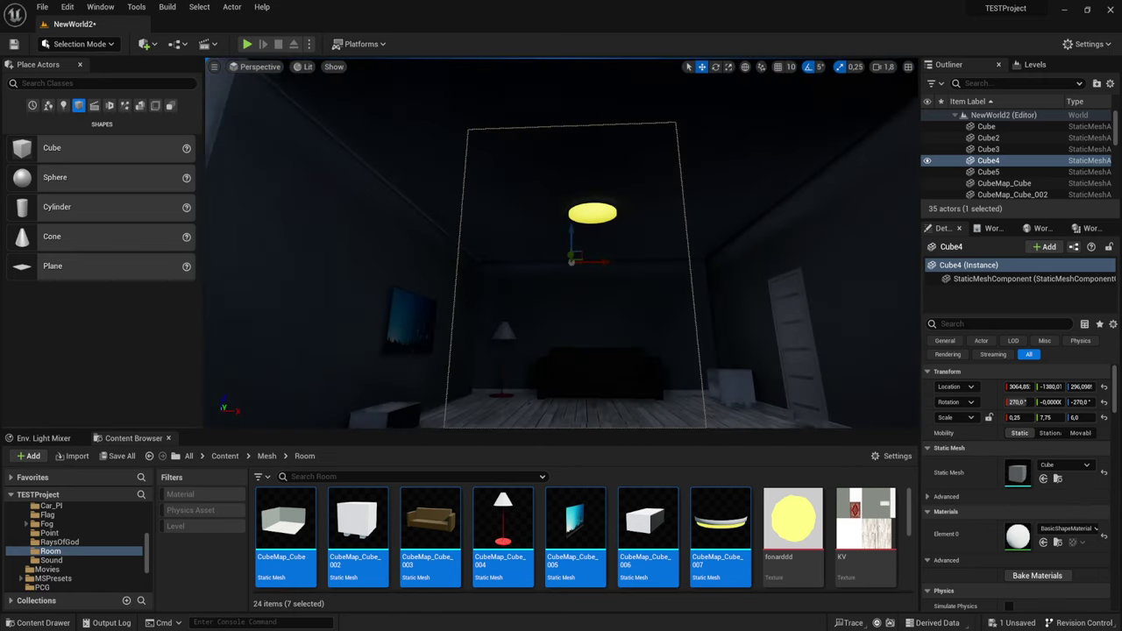
right_drag(569, 263, 526, 254)
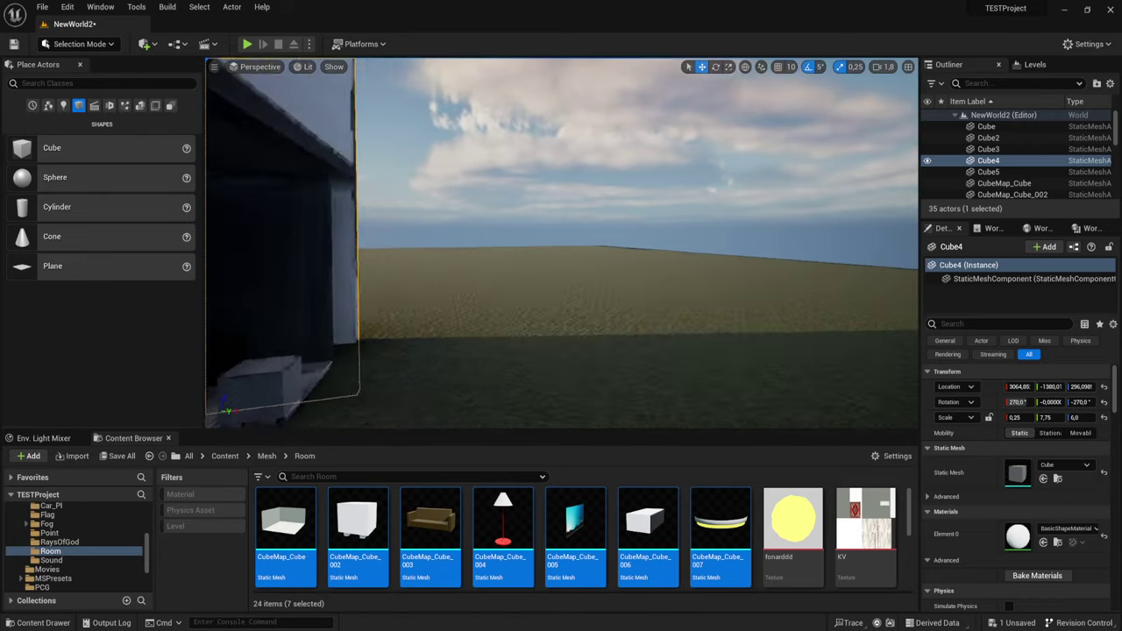
key(f)
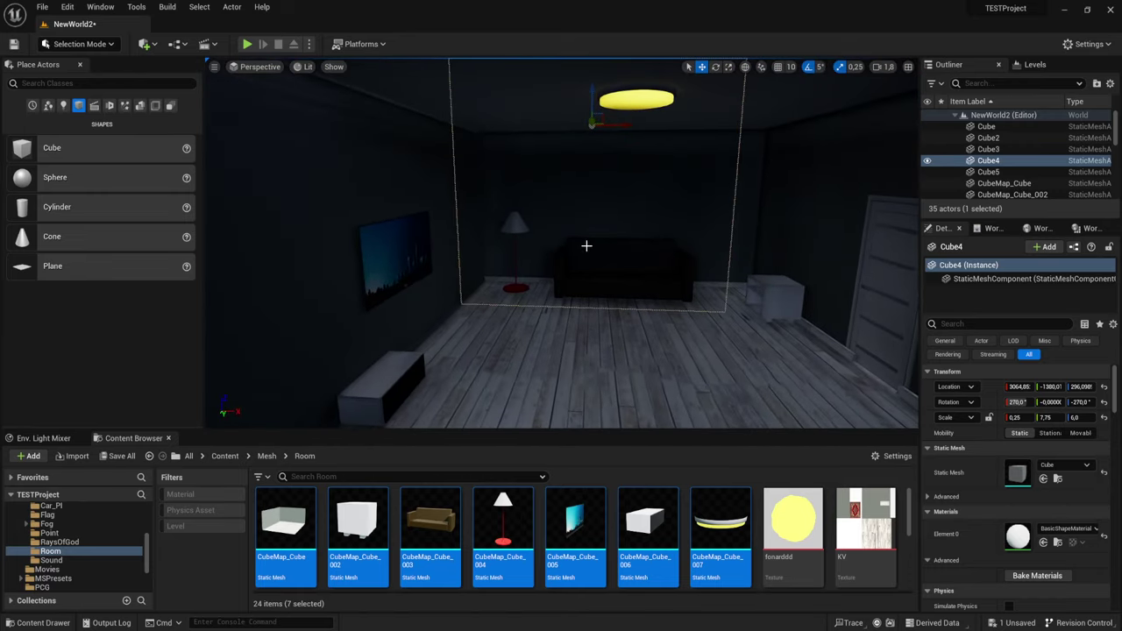
click(603, 495)
right_drag(561, 263, 490, 263)
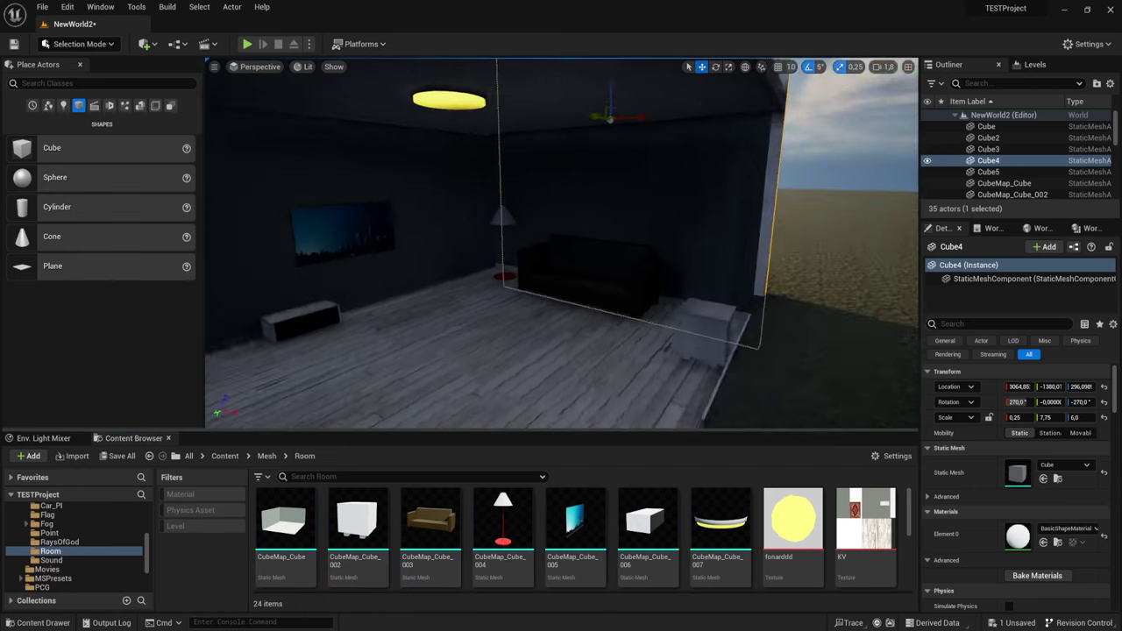
Step: Make three copies of the CubeMap_Cube_006 TV cabinet, stacking them as steps
click(536, 313)
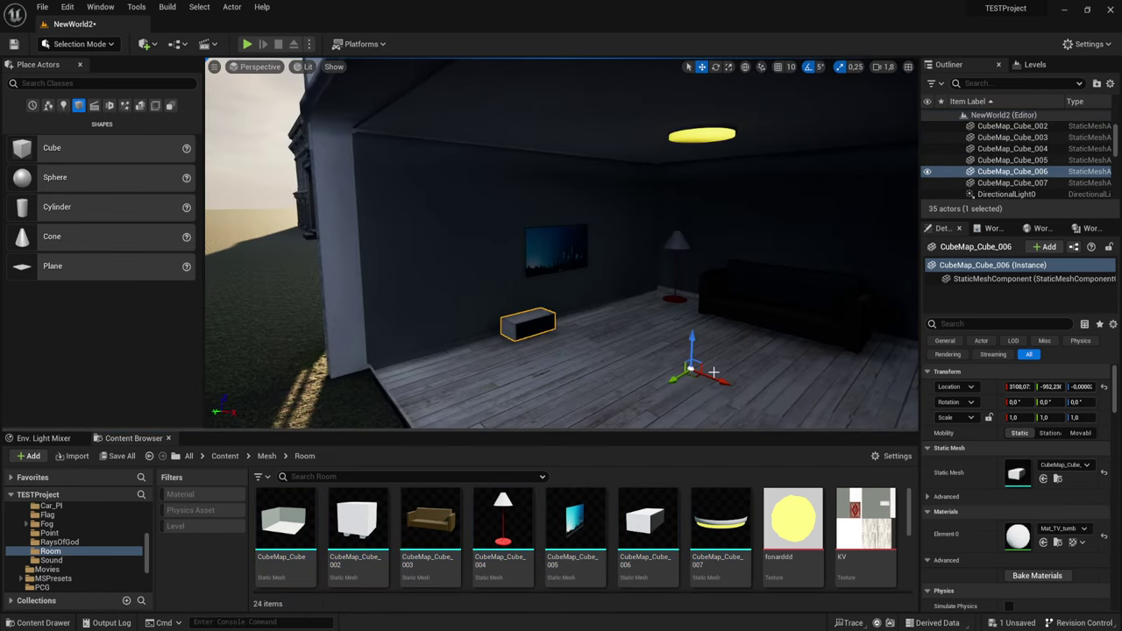
alt+drag(683, 375, 701, 354)
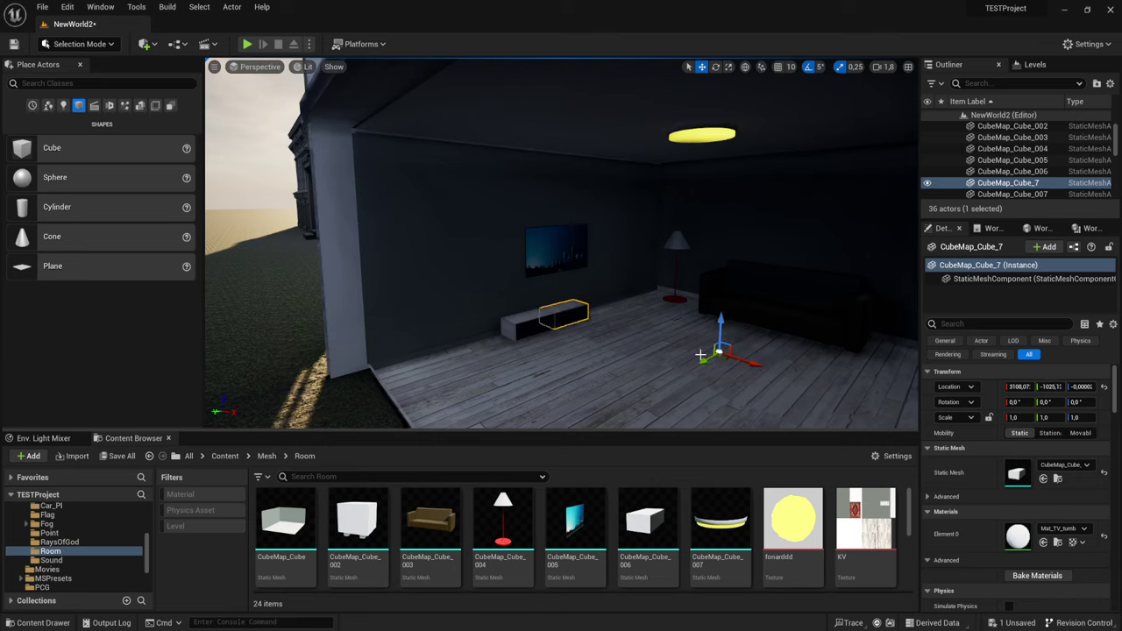
alt+drag(701, 361, 727, 344)
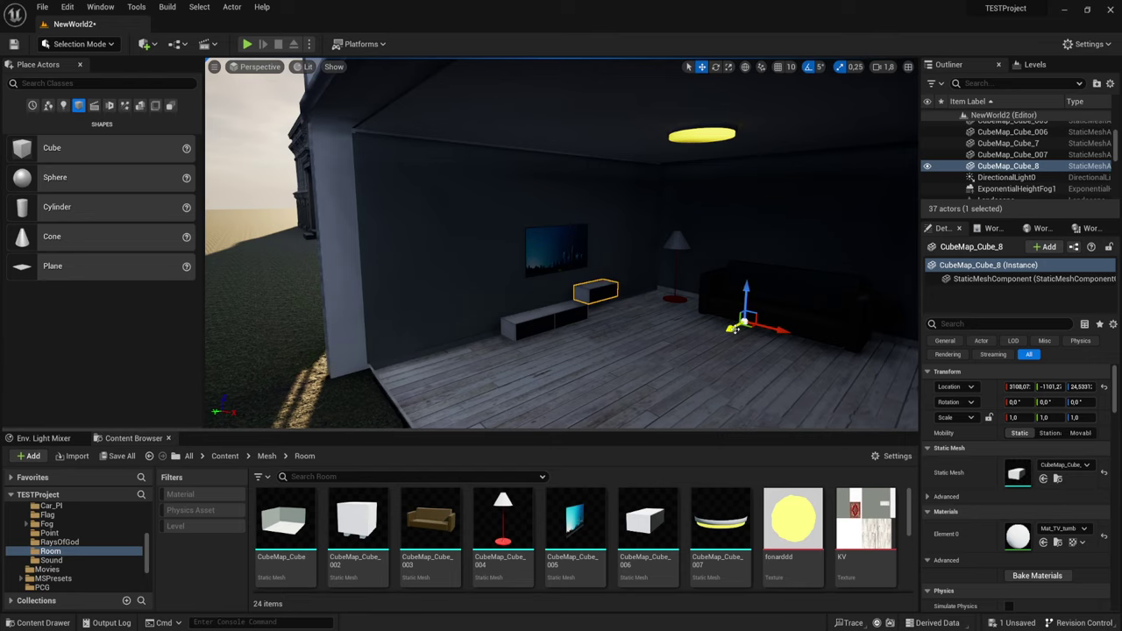
alt+drag(732, 330, 673, 353)
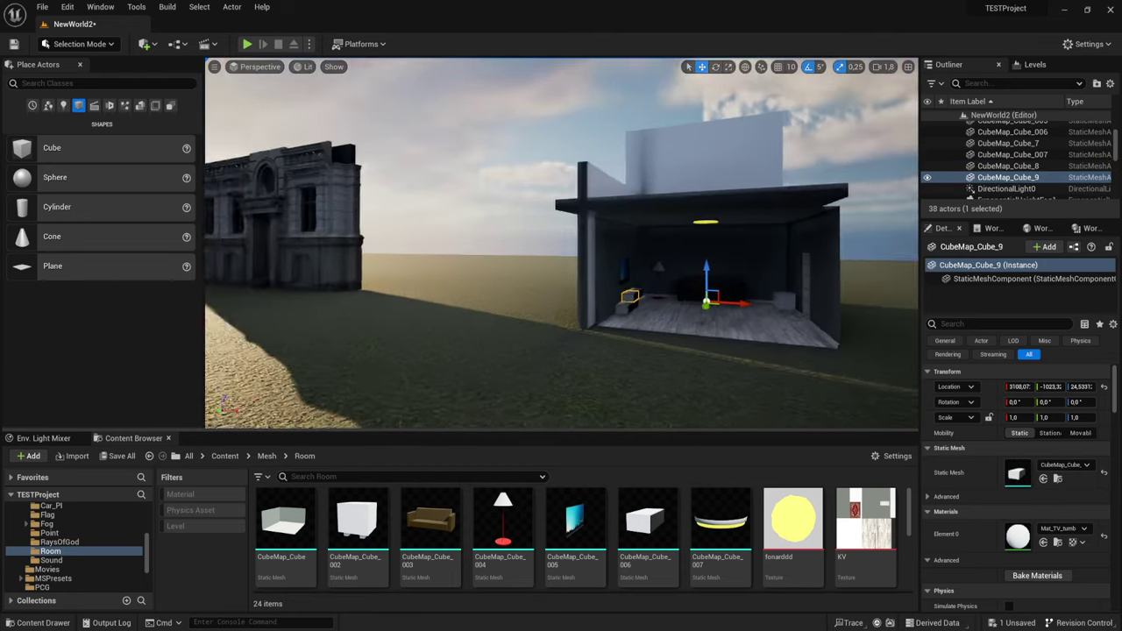
Step: View the house from outside, select the small white cube near the door, and return inside
mouse_move(613, 263)
right_down()
mouse_move(561, 254)
mouse_move(701, 380)
right_up()
click(666, 289)
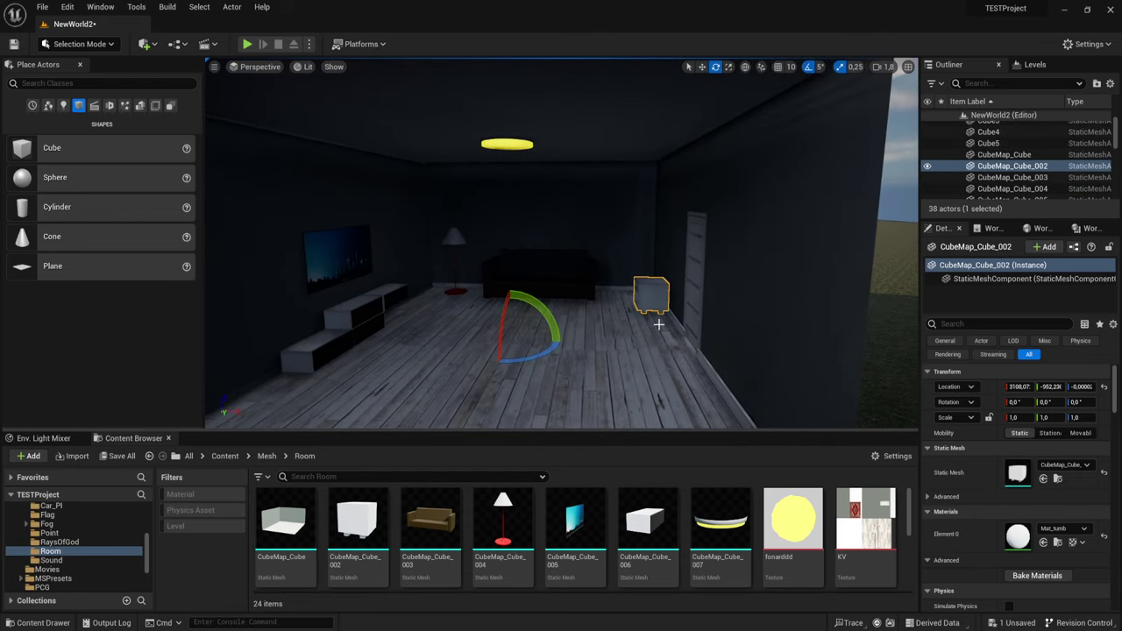
mouse_move(658, 324)
right_down()
mouse_move(763, 263)
mouse_move(719, 281)
right_up()
Step: Place a Rect Light in the room and pitch it -90° to face downward
click(763, 263)
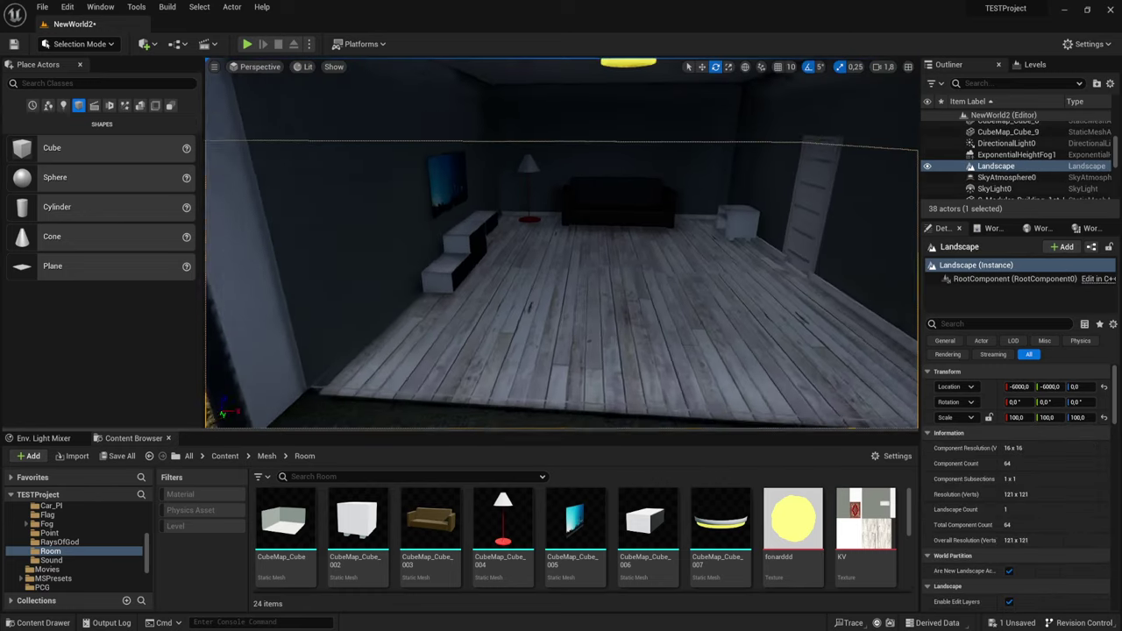
scroll(744, 253, down, 3)
scroll(744, 253, down, 6)
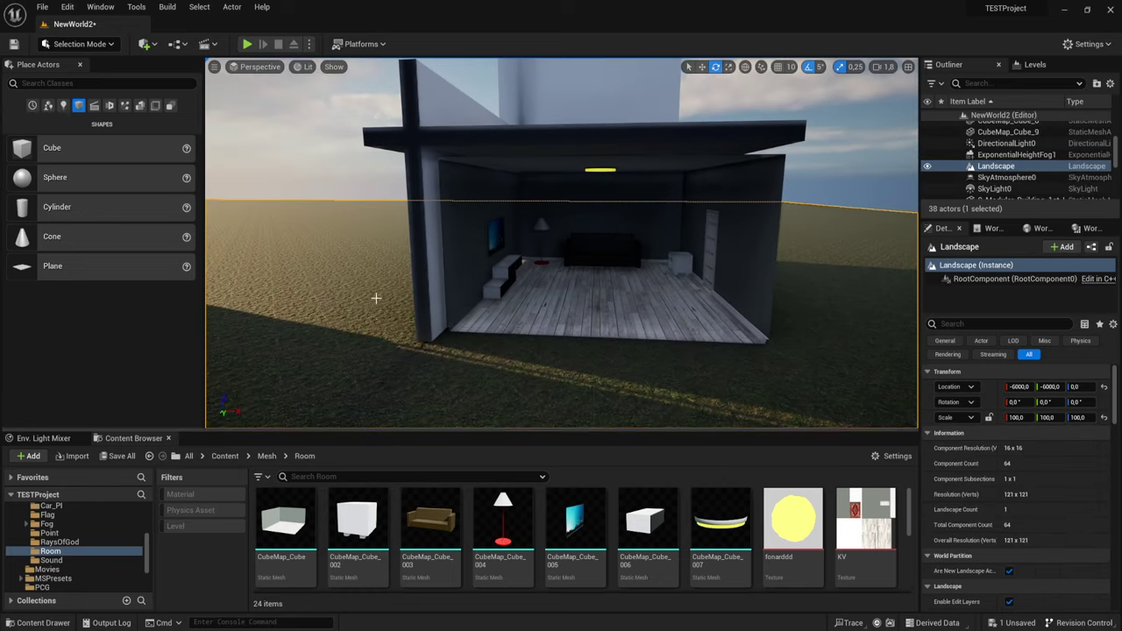
click(63, 105)
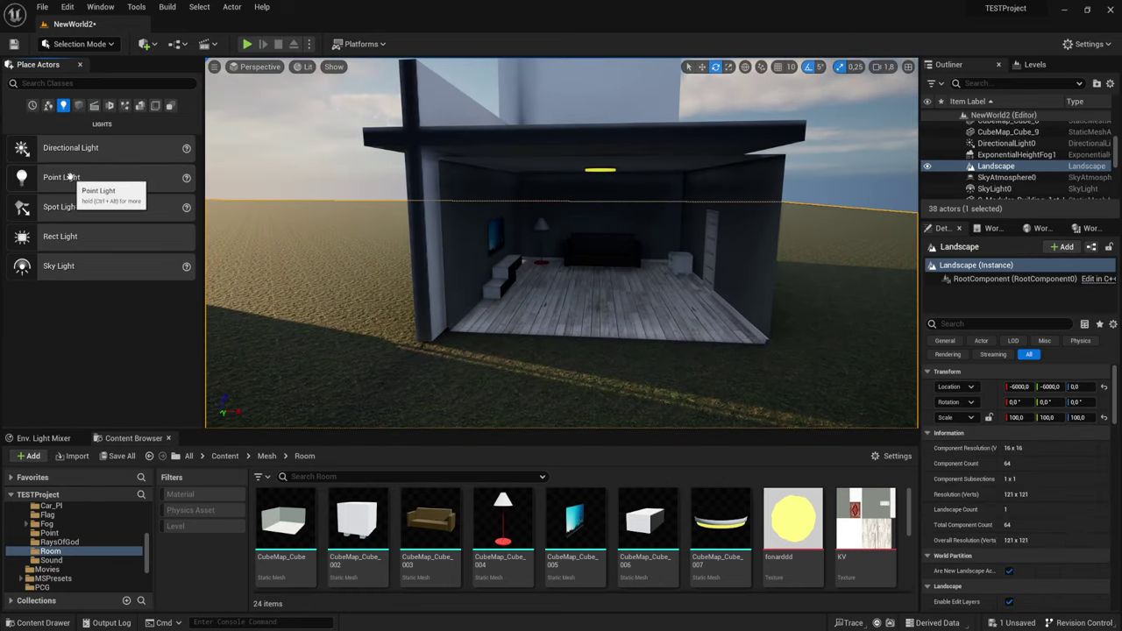
drag(61, 238, 602, 272)
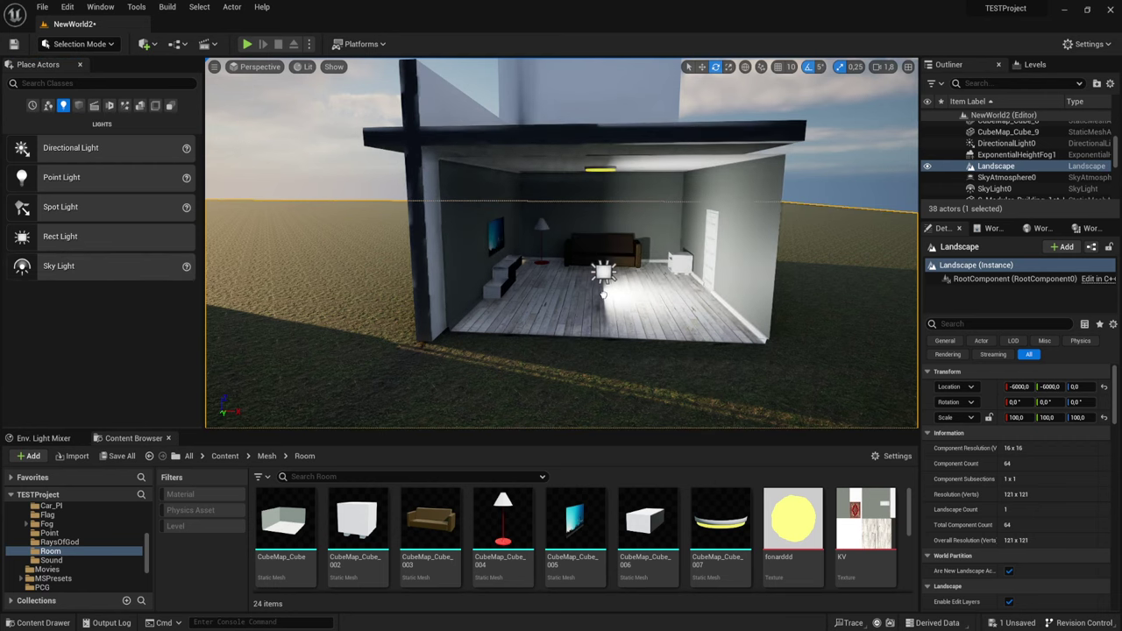
mouse_move(567, 232)
mouse_down()
mouse_move(569, 298)
mouse_move(580, 201)
mouse_move(610, 137)
mouse_up()
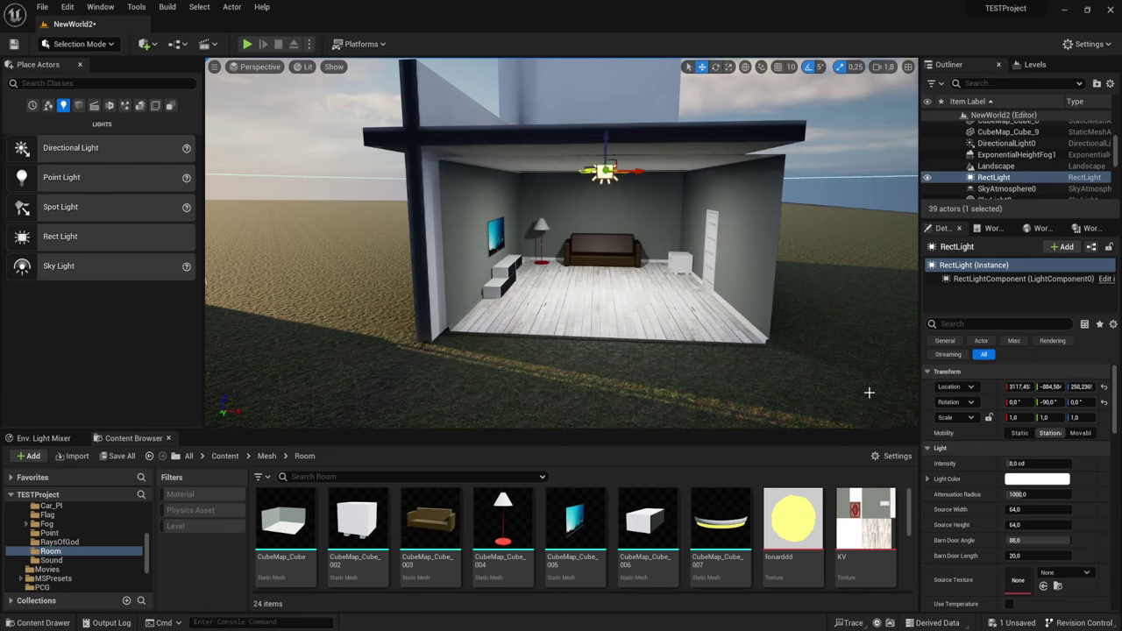
Step: Set the rect light to 12.93 cd, about 90° barn door angle, and a 468.86×436.04 source
mouse_move(1015, 462)
mouse_down()
mouse_move(1012, 507)
mouse_move(1052, 509)
mouse_up()
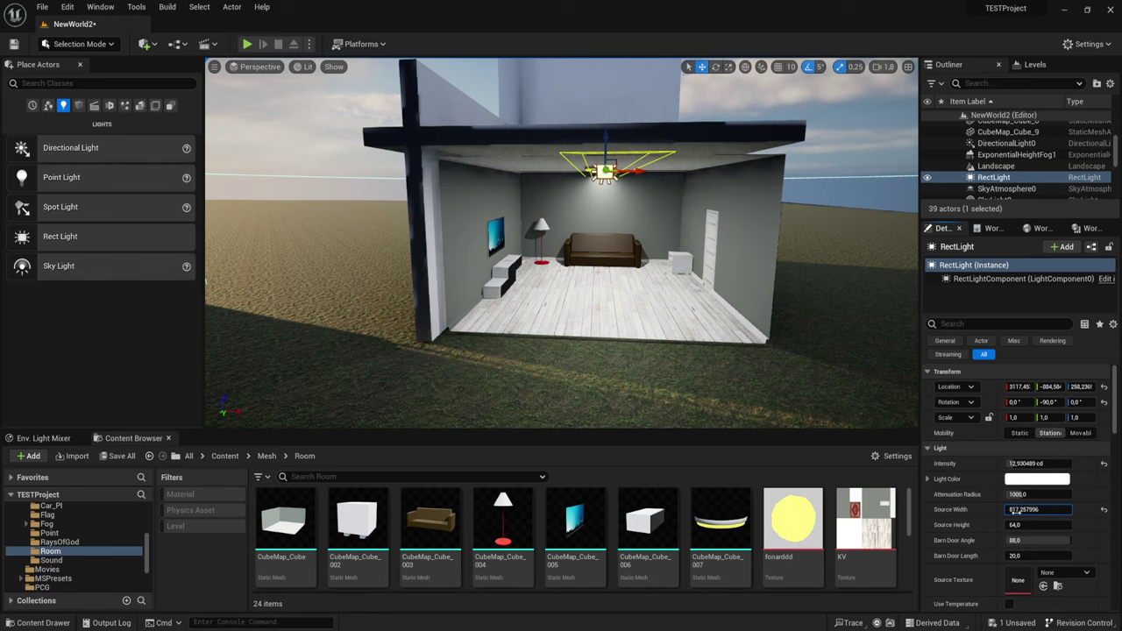
mouse_move(1014, 540)
mouse_down()
mouse_move(1078, 524)
mouse_move(1001, 539)
mouse_up()
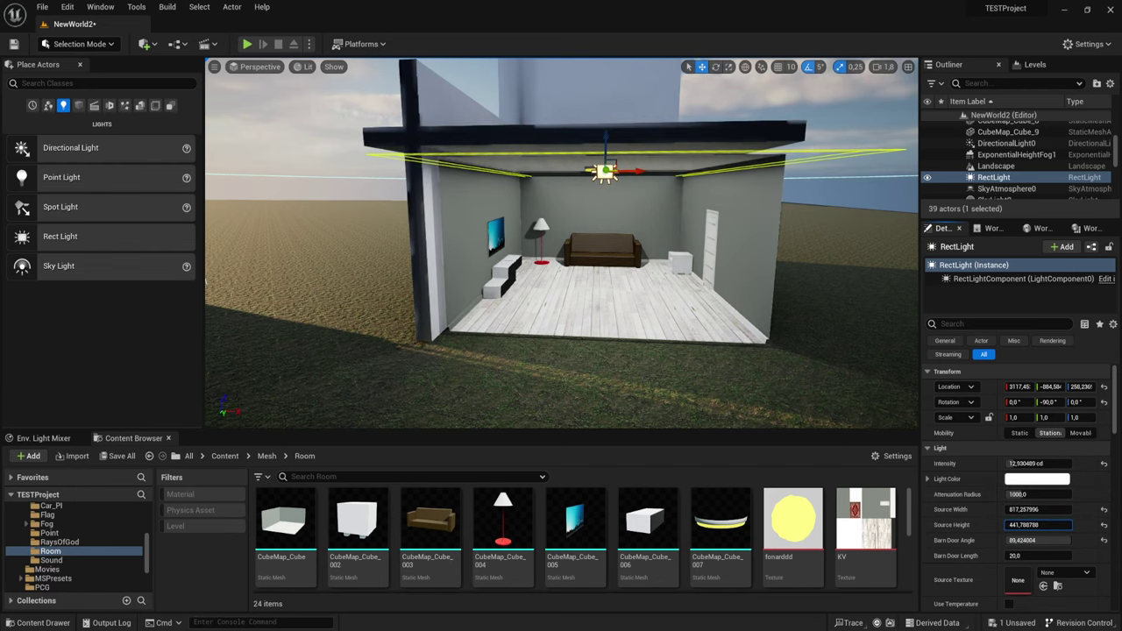
scroll(1001, 540, down, 2)
key(f)
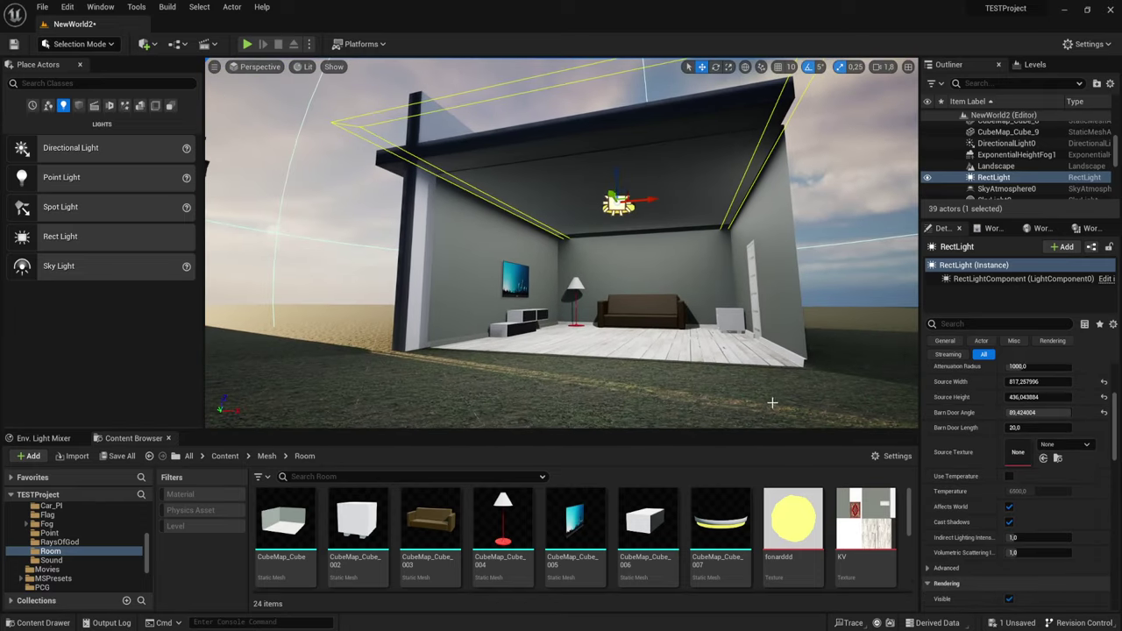
scroll(1040, 435, up, 2)
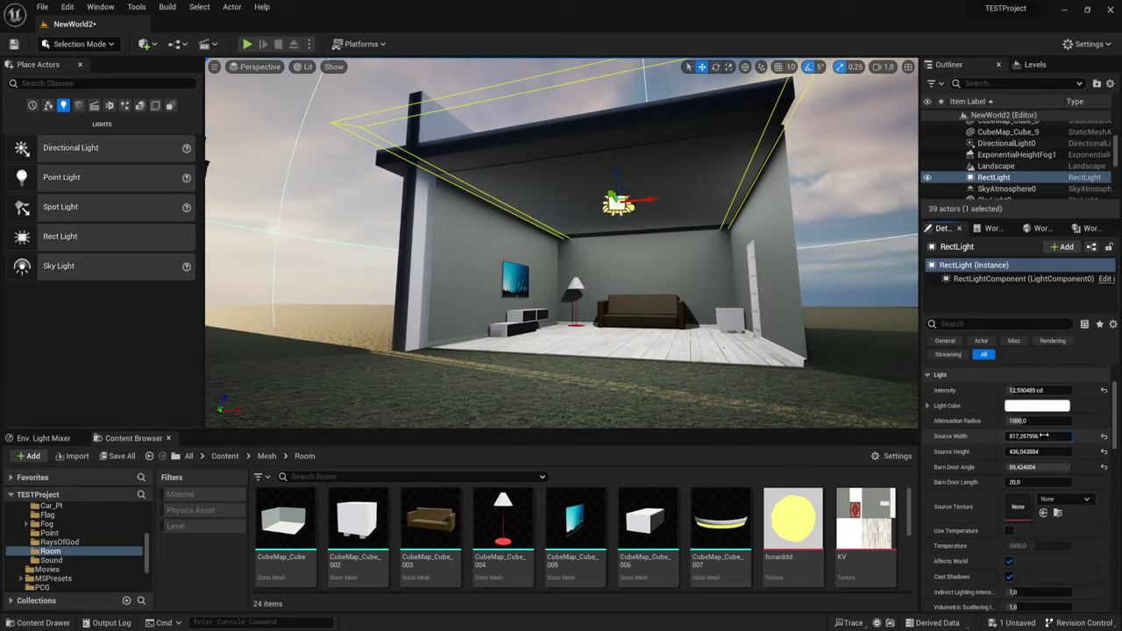
mouse_move(1042, 435)
mouse_down()
mouse_move(990, 436)
mouse_move(996, 420)
mouse_up()
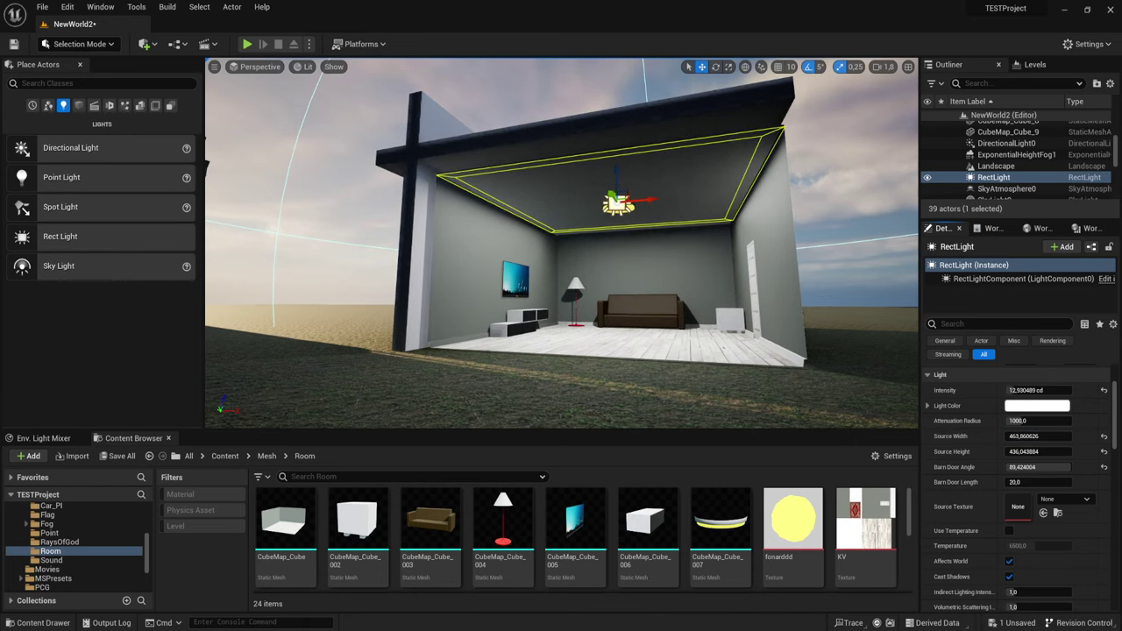
mouse_move(561, 242)
right_down()
mouse_move(526, 263)
mouse_move(561, 243)
mouse_move(534, 242)
right_up()
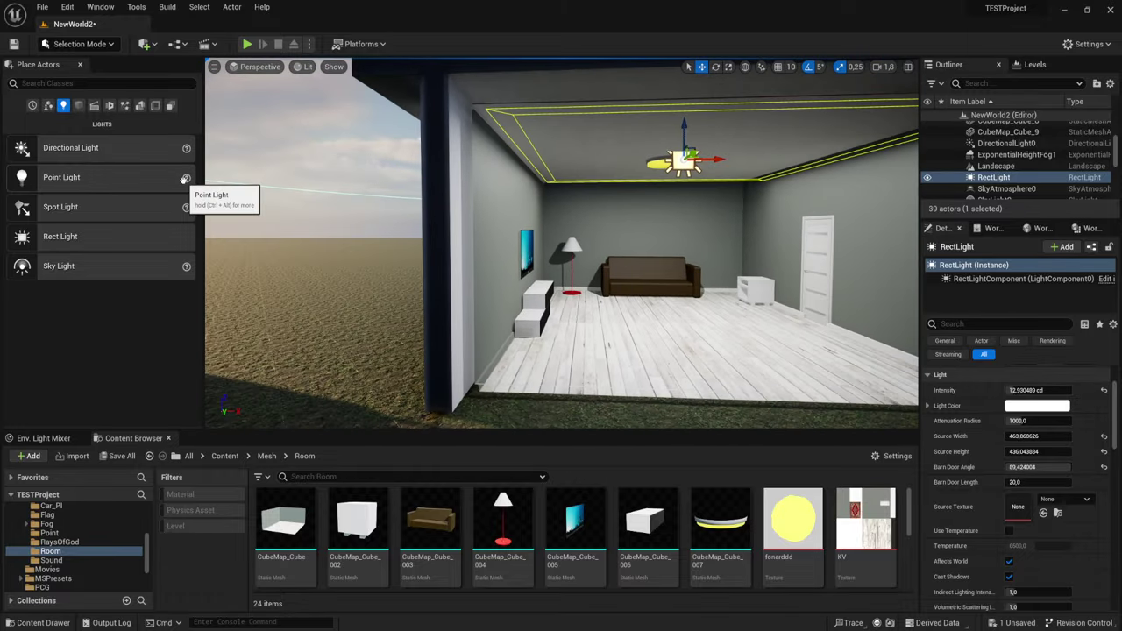
mouse_move(672, 132)
right_down()
mouse_move(613, 140)
mouse_move(680, 187)
right_up()
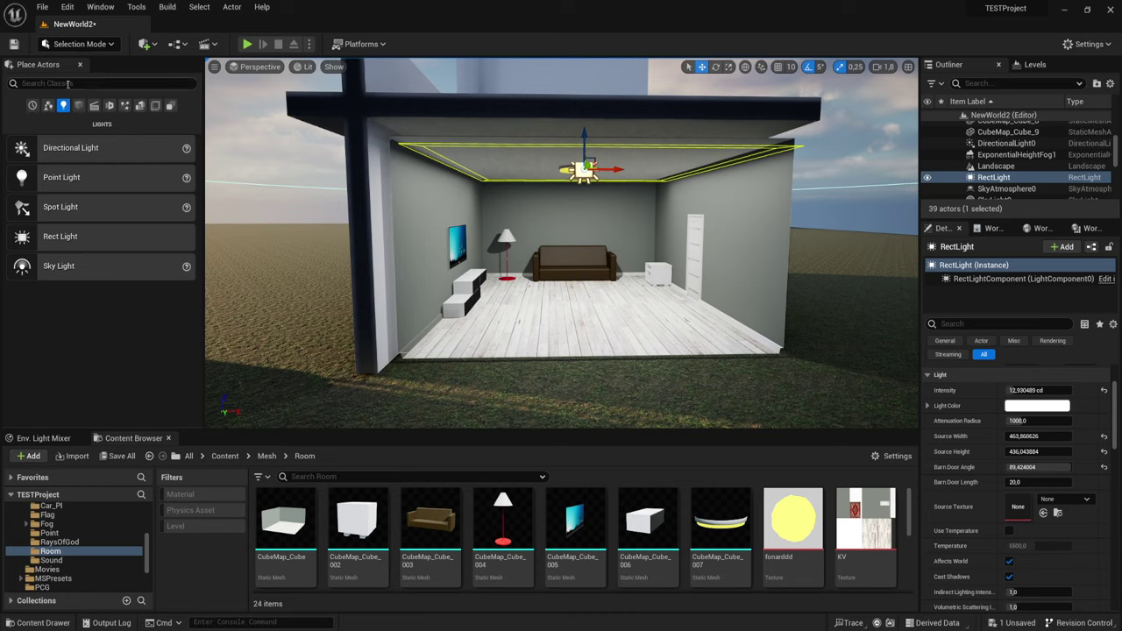
Step: Search Place Actors for 'cube' and drop a Scene Capture Cube onto the room floor
text(cr)
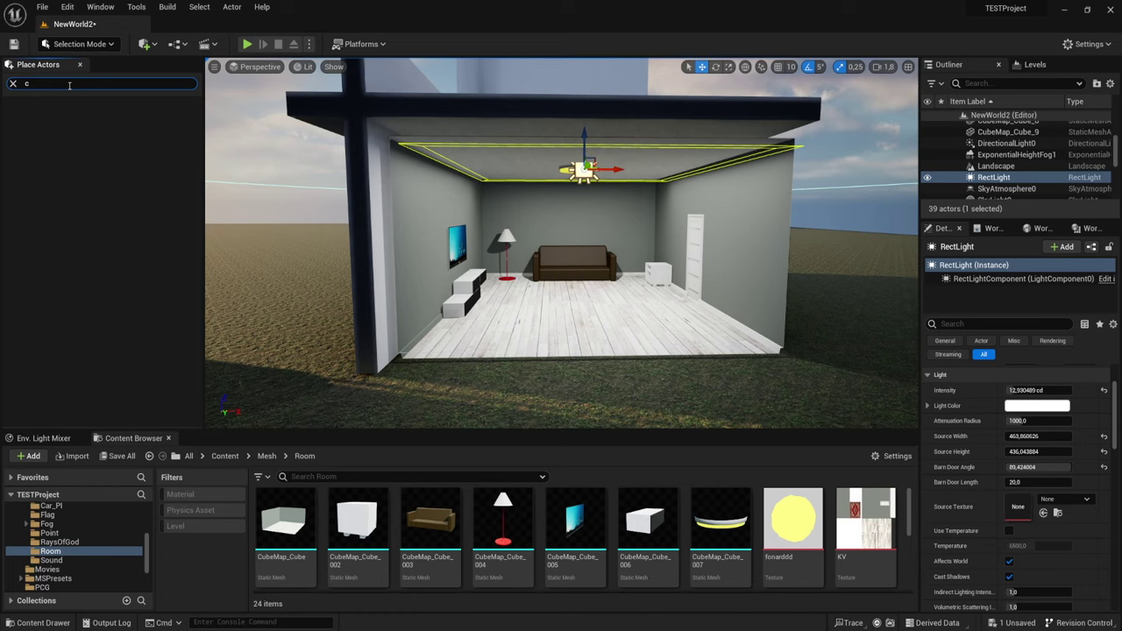
key(BackSpace)
text(ube)
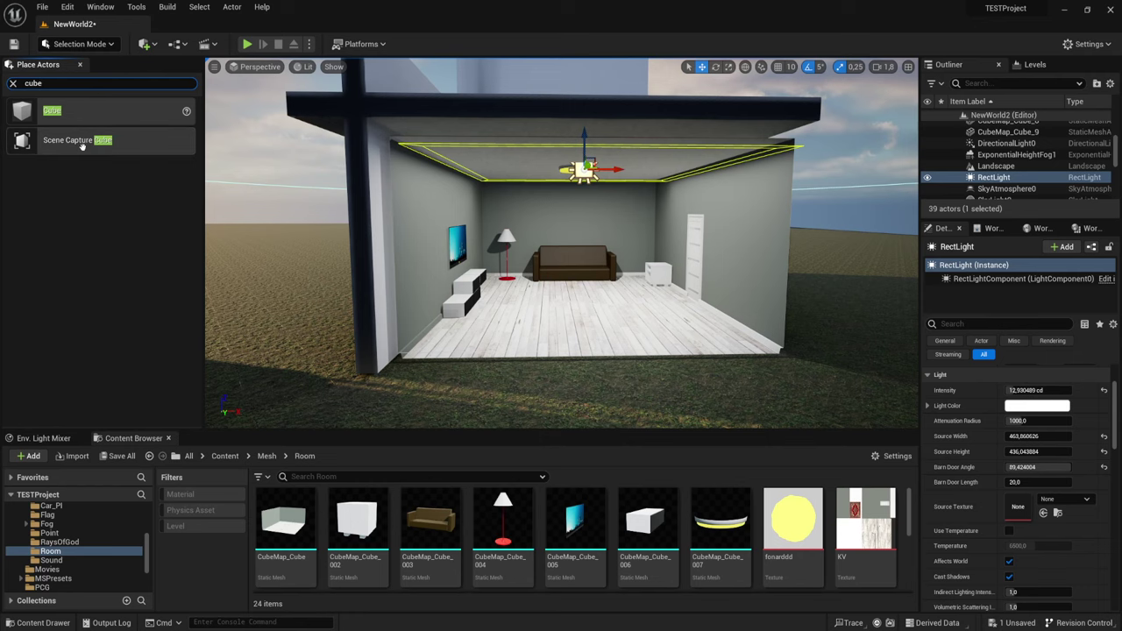
drag(81, 145, 589, 299)
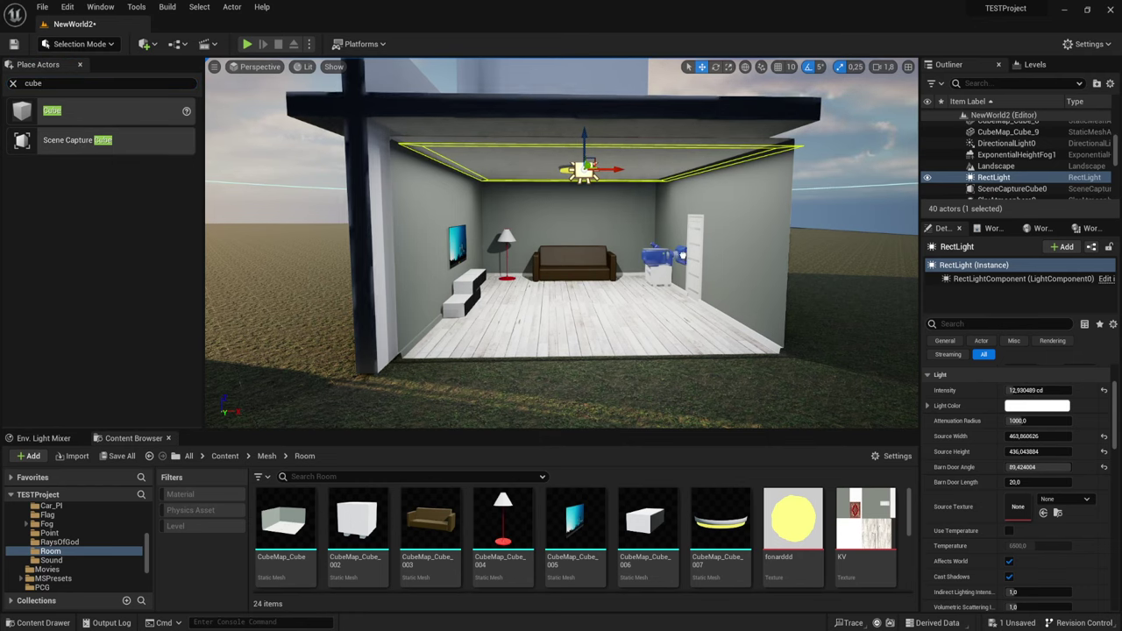
key(f)
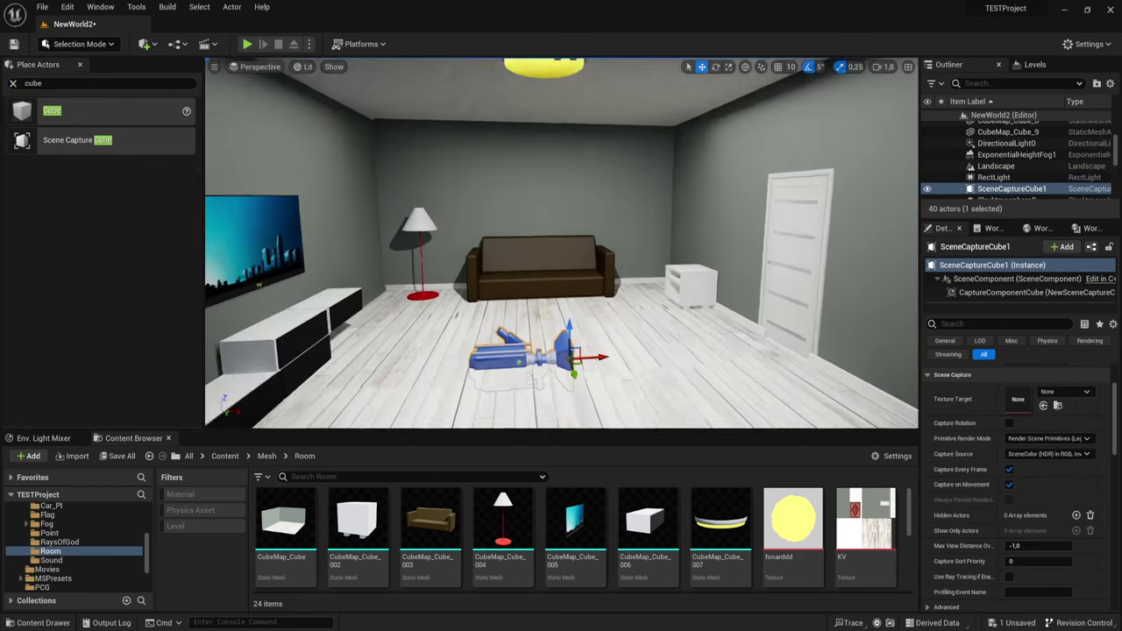
Step: Position SceneCaptureCube1 near the room's middle, checking it from inside facing the sofa
key(e)
scroll(613, 351, down, 5)
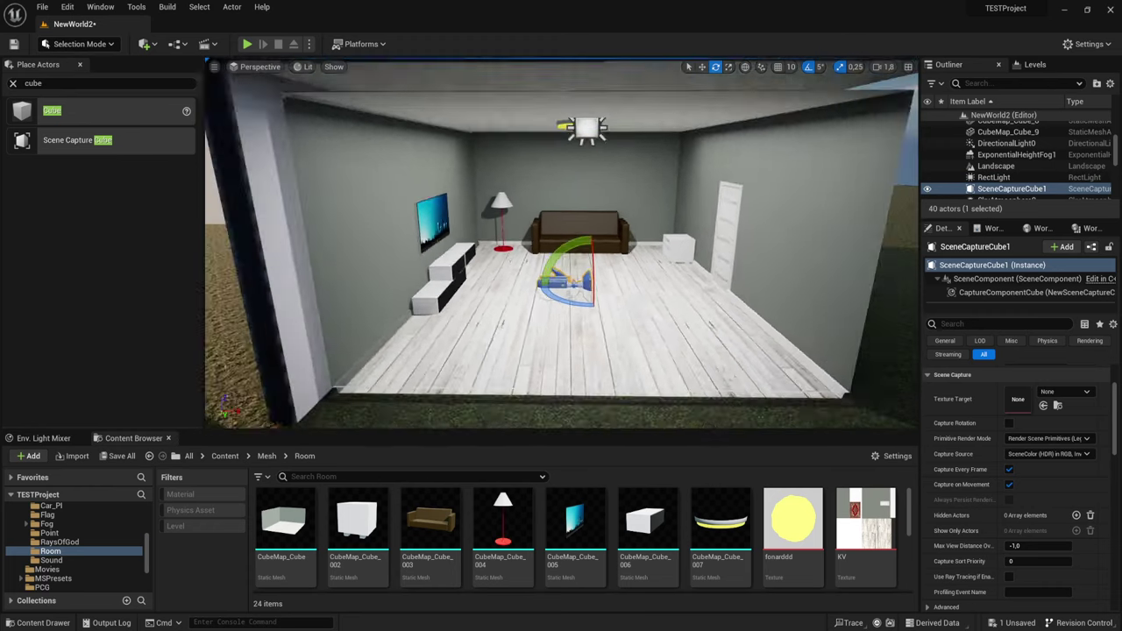
scroll(578, 346, down, 5)
scroll(549, 343, down, 2)
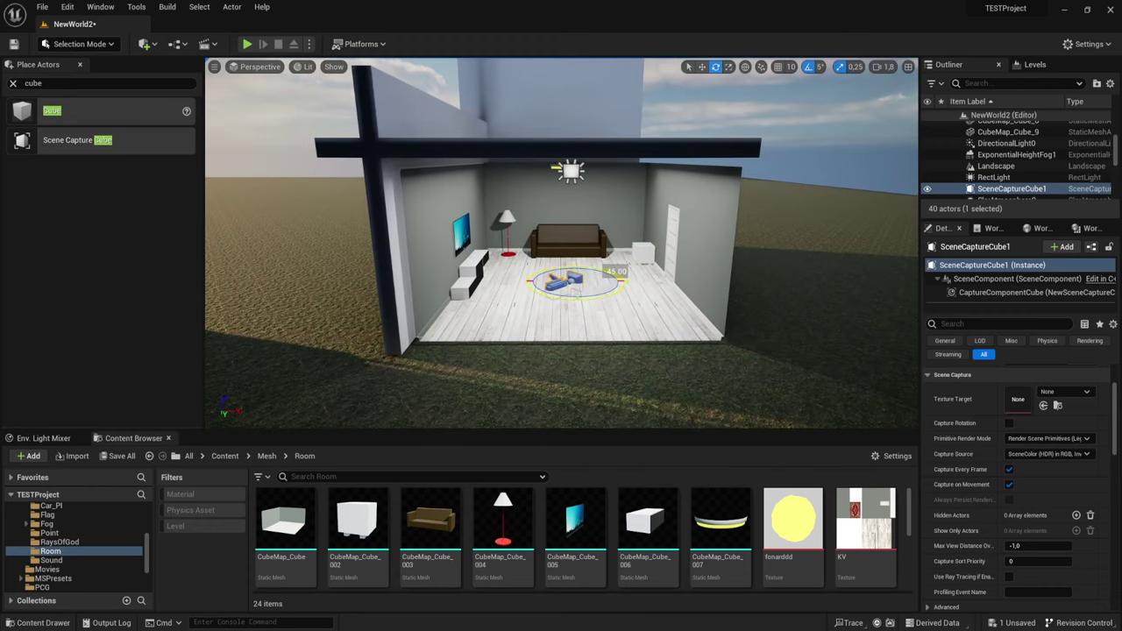
key(w)
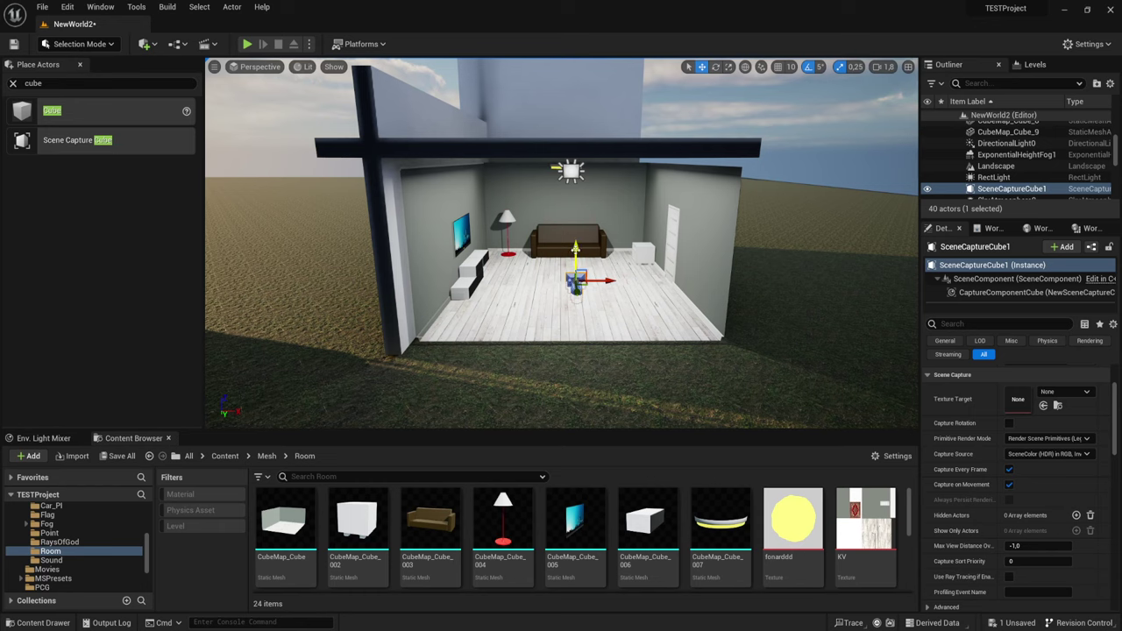
scroll(561, 243, up, 8)
right_drag(561, 242, 491, 245)
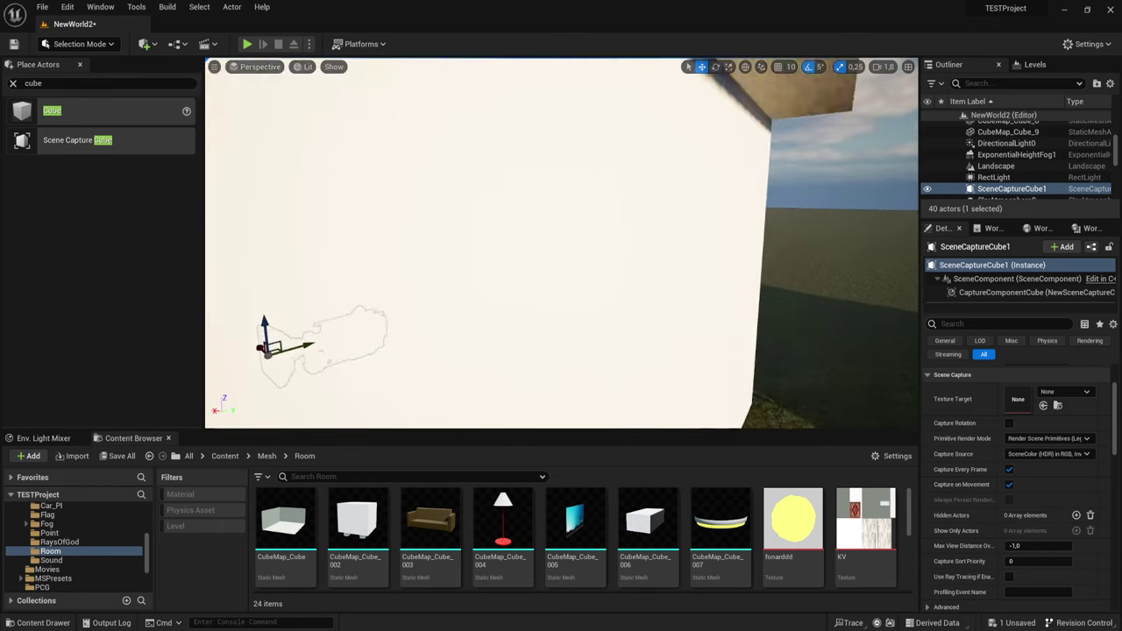
right_drag(696, 313, 614, 313)
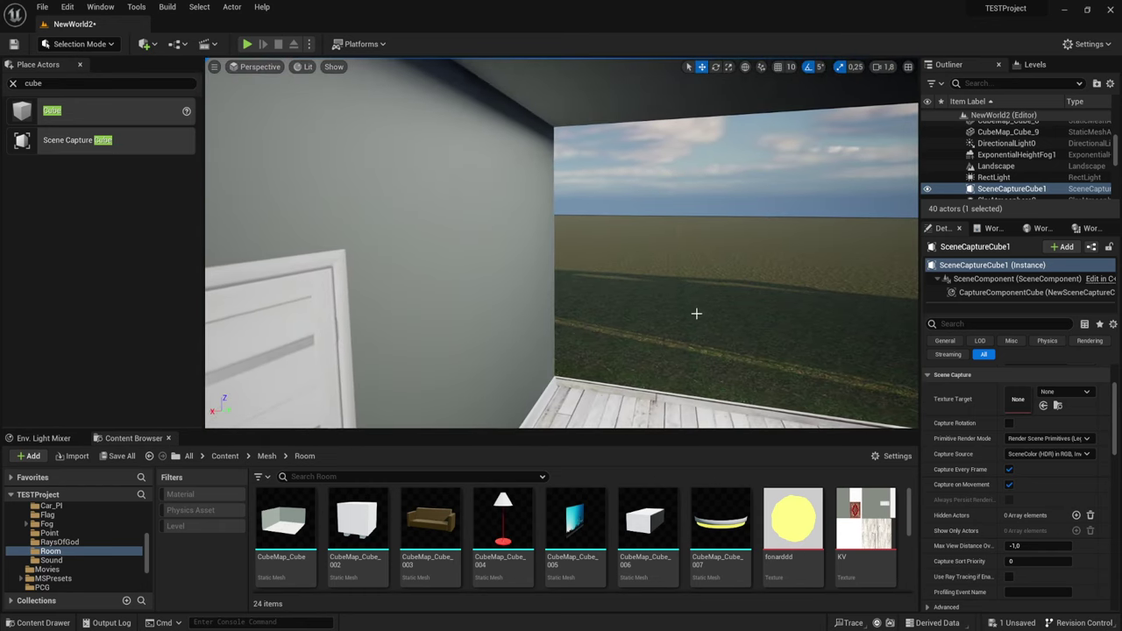
right_drag(695, 312, 736, 313)
right_drag(731, 248, 701, 248)
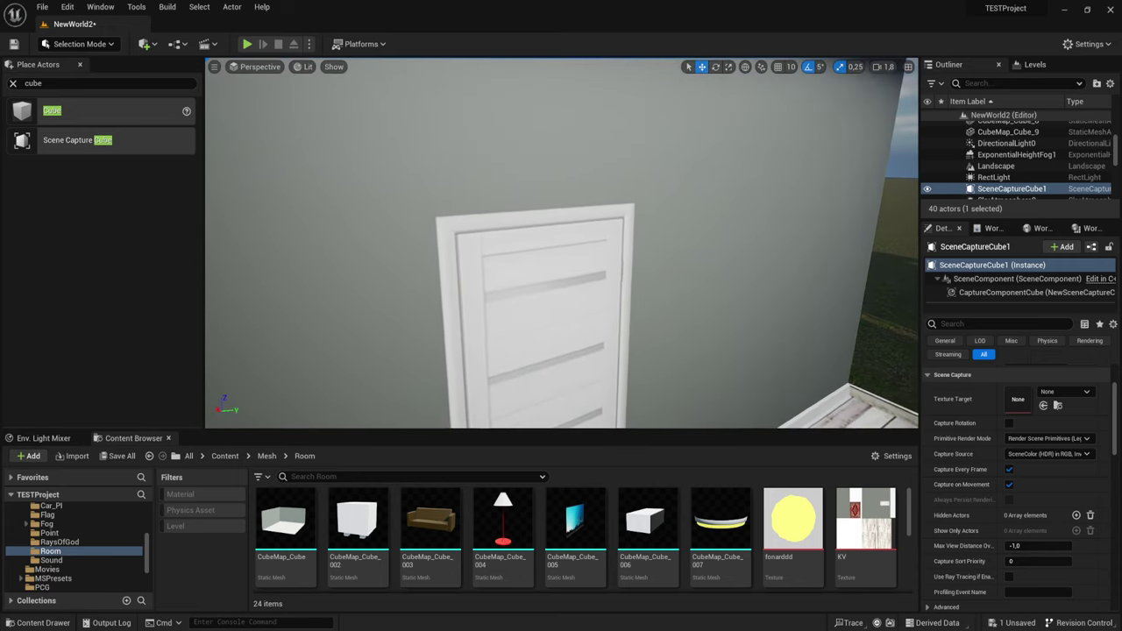
right_drag(561, 243, 526, 245)
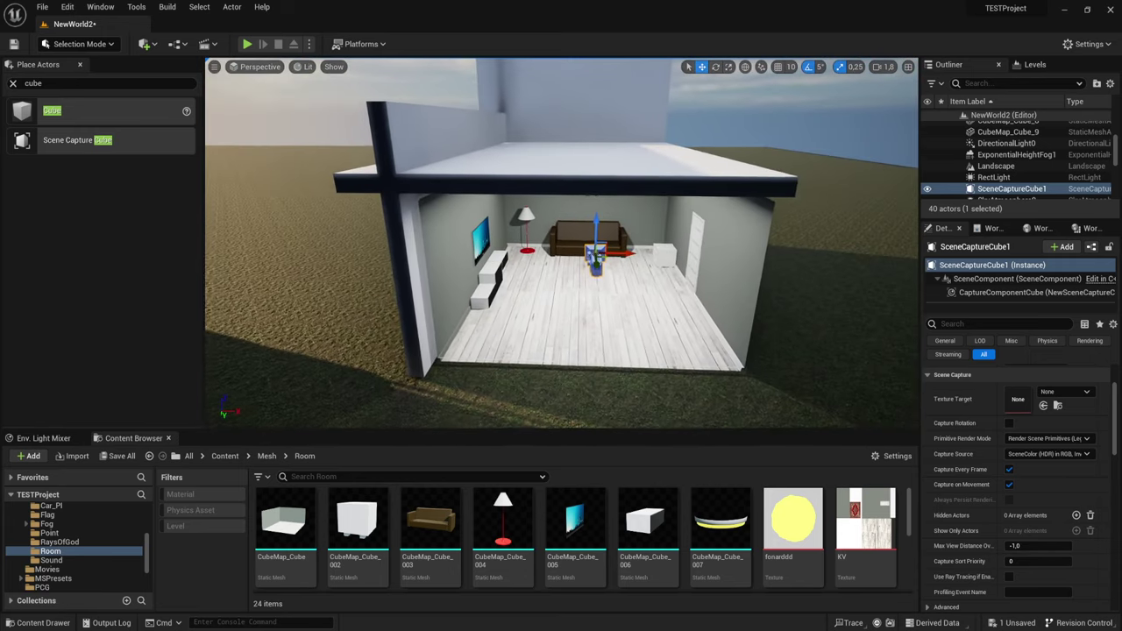
right_drag(707, 268, 719, 269)
right_drag(656, 289, 655, 285)
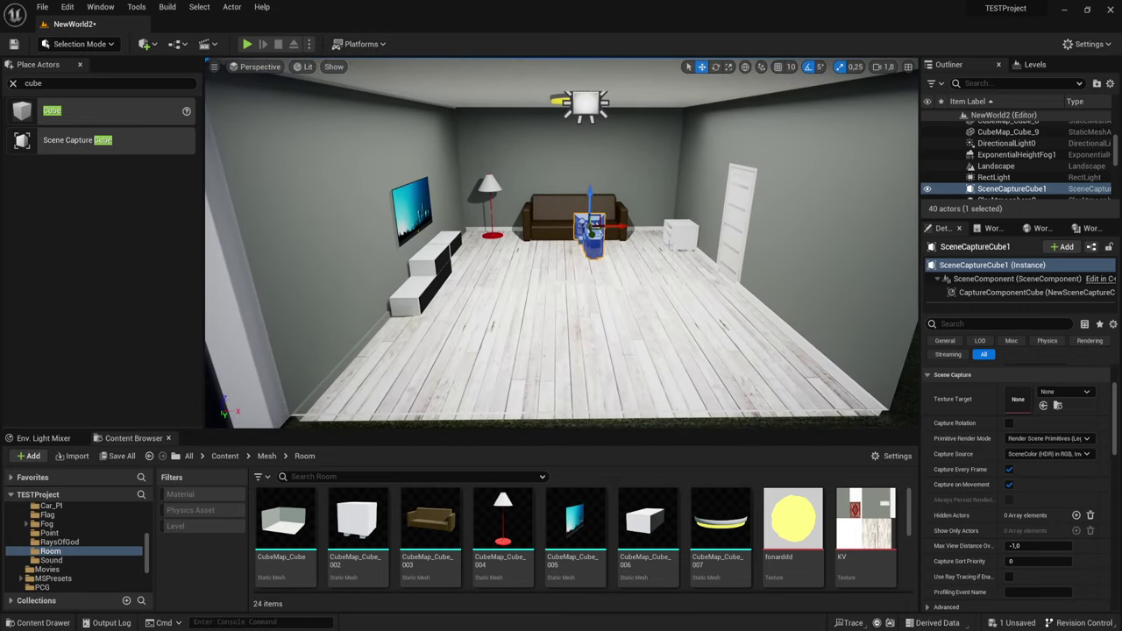
Step: Refocus on the capture cube and orbit to check its placement from the right and front
right_drag(561, 243, 491, 245)
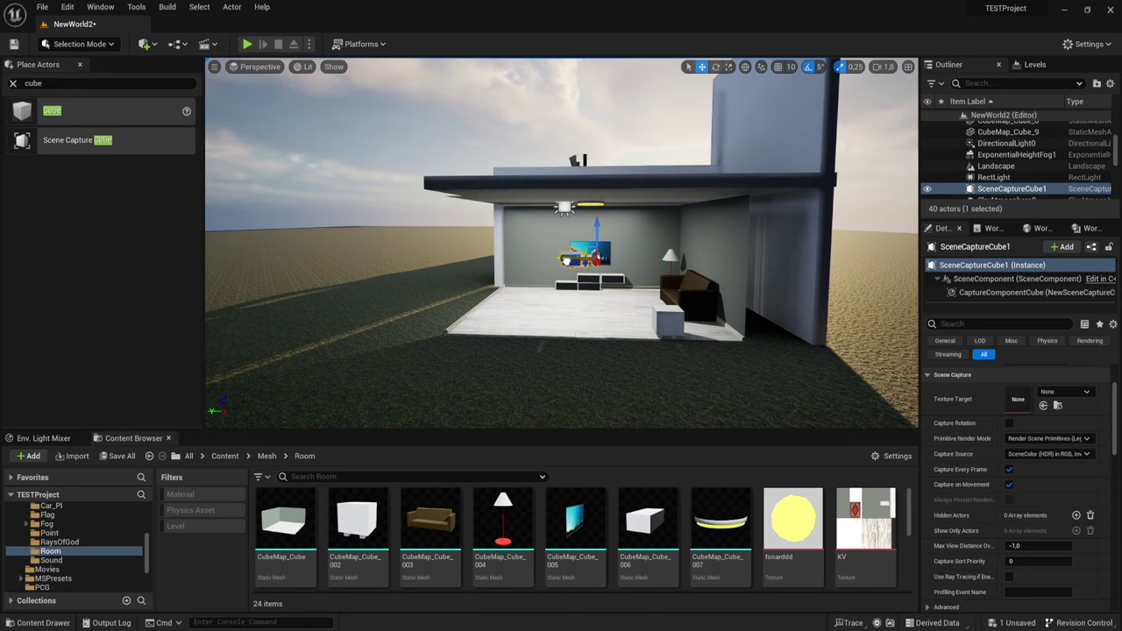
right_drag(604, 214, 604, 212)
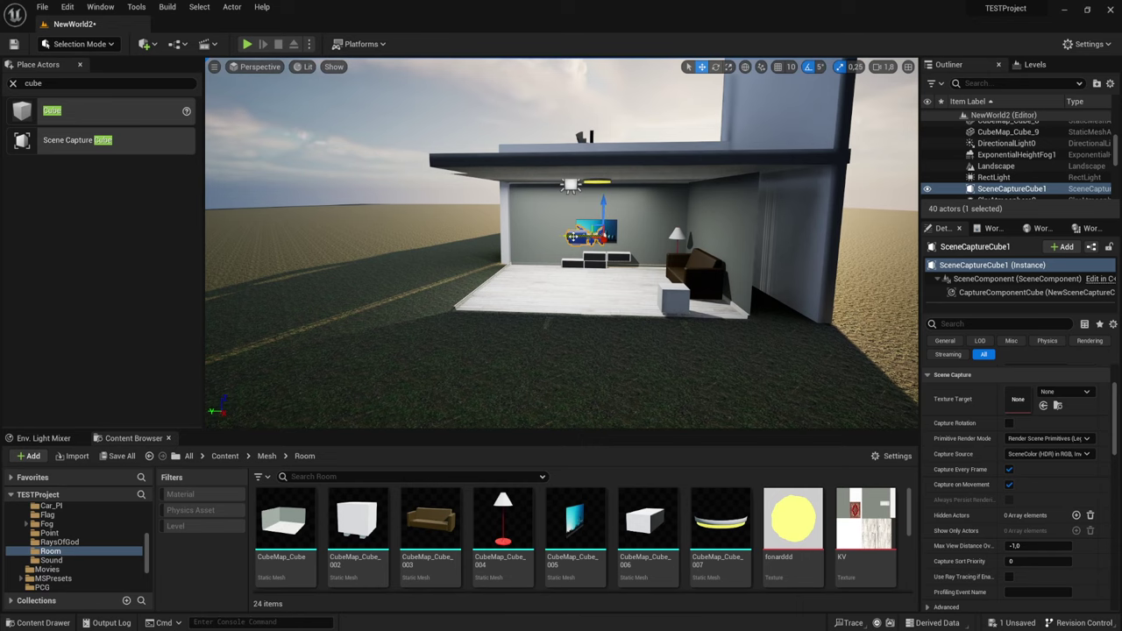
key(f)
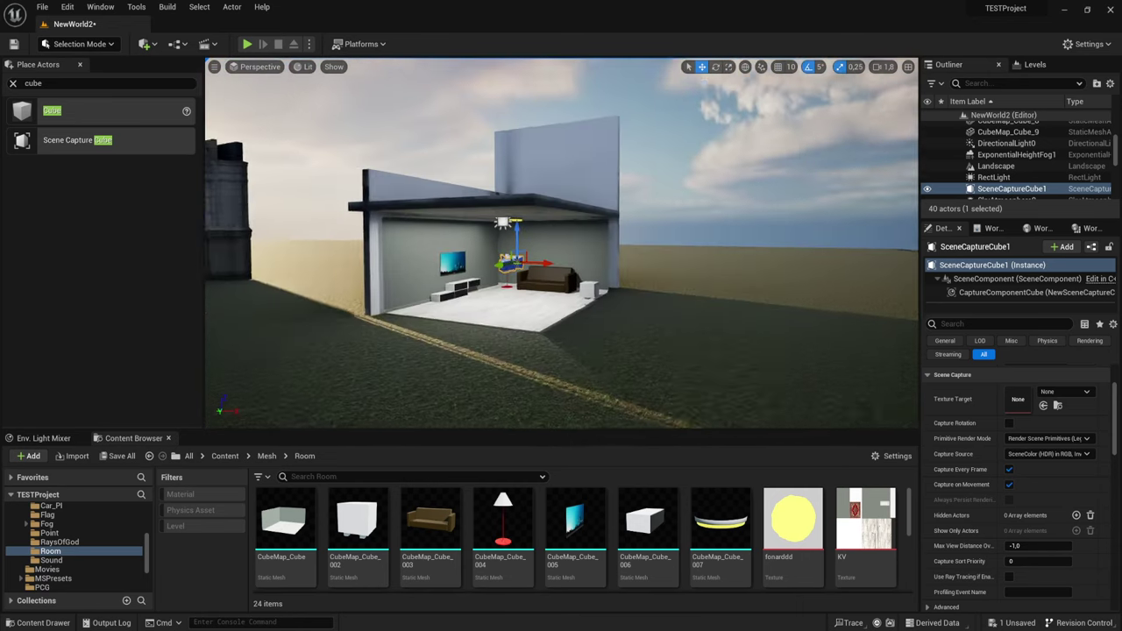
scroll(595, 246, down, 5)
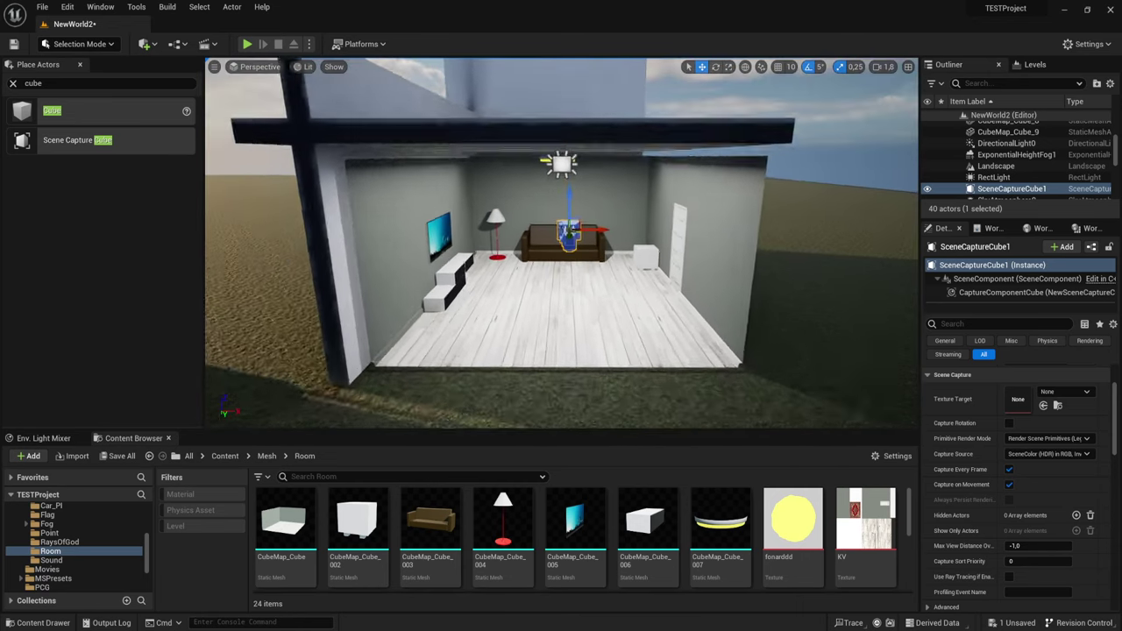
scroll(595, 246, up, 3)
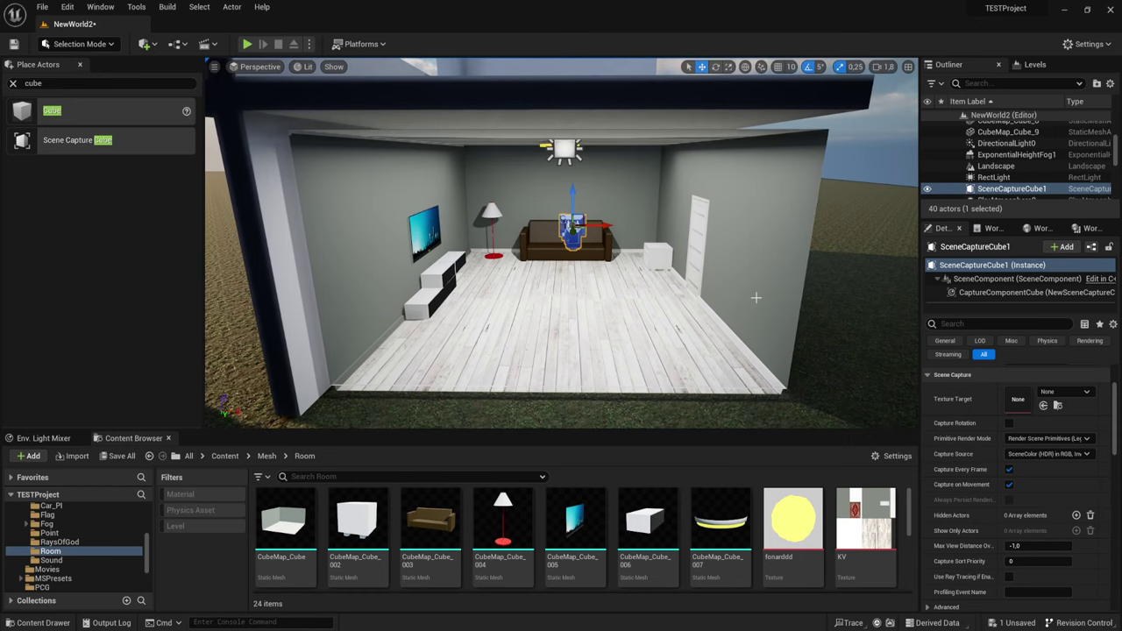
mouse_move(561, 245)
alt+mouse_down()
mouse_move(491, 255)
mouse_move(578, 254)
mouse_move(561, 254)
alt+mouse_up()
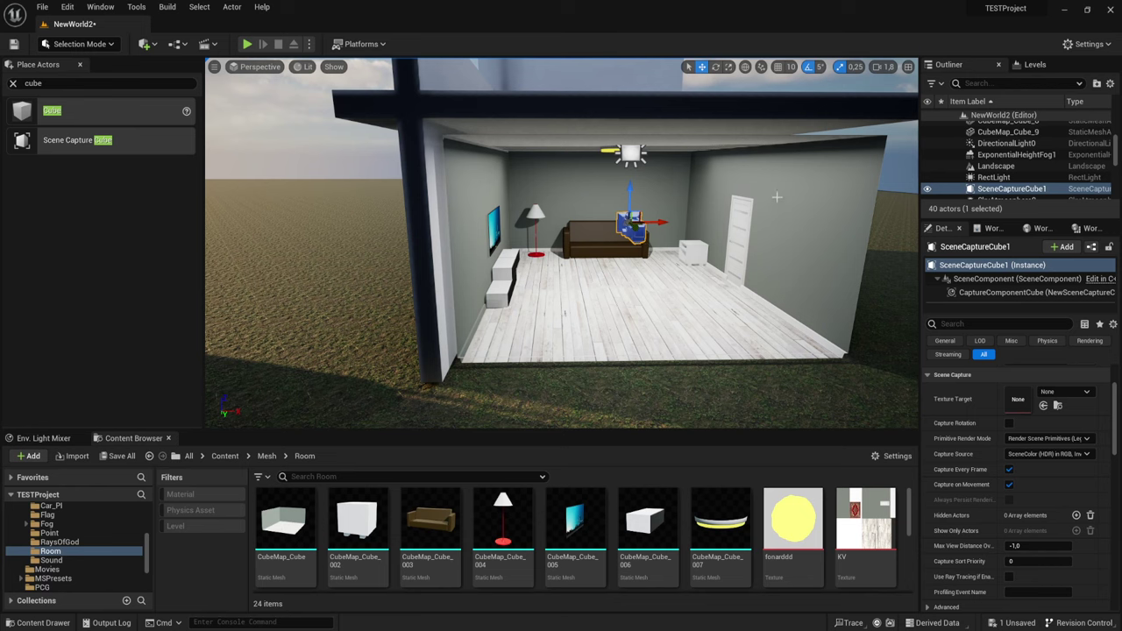
alt+drag(754, 258, 723, 273)
click(631, 298)
mouse_move(631, 298)
alt+mouse_down()
mouse_move(683, 289)
mouse_move(669, 269)
alt+mouse_up()
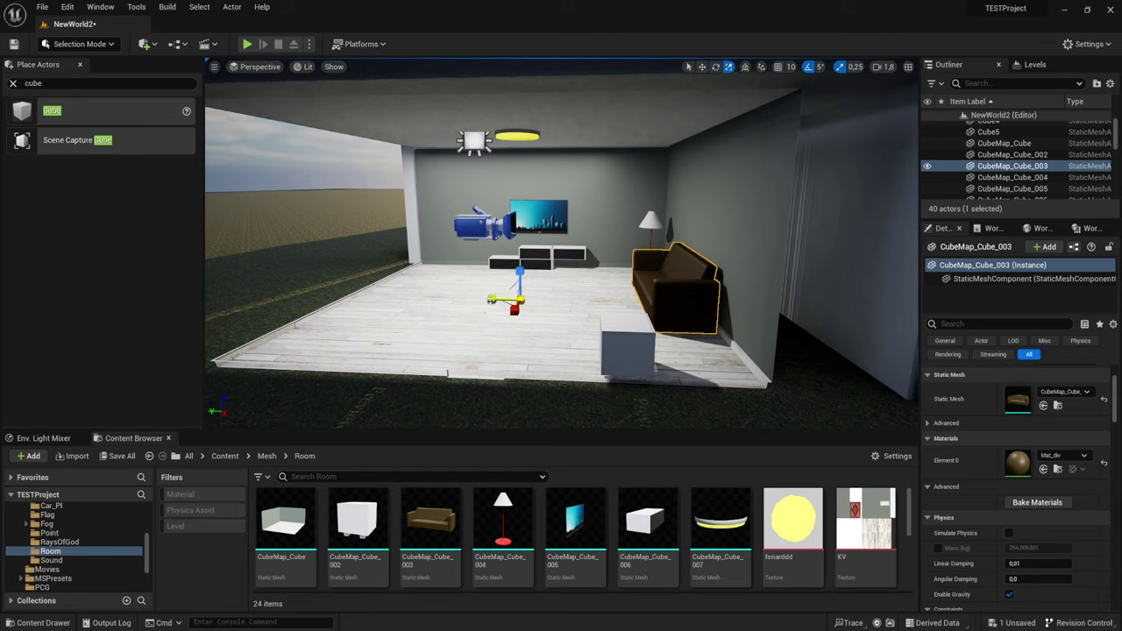
key(ctrl+z)
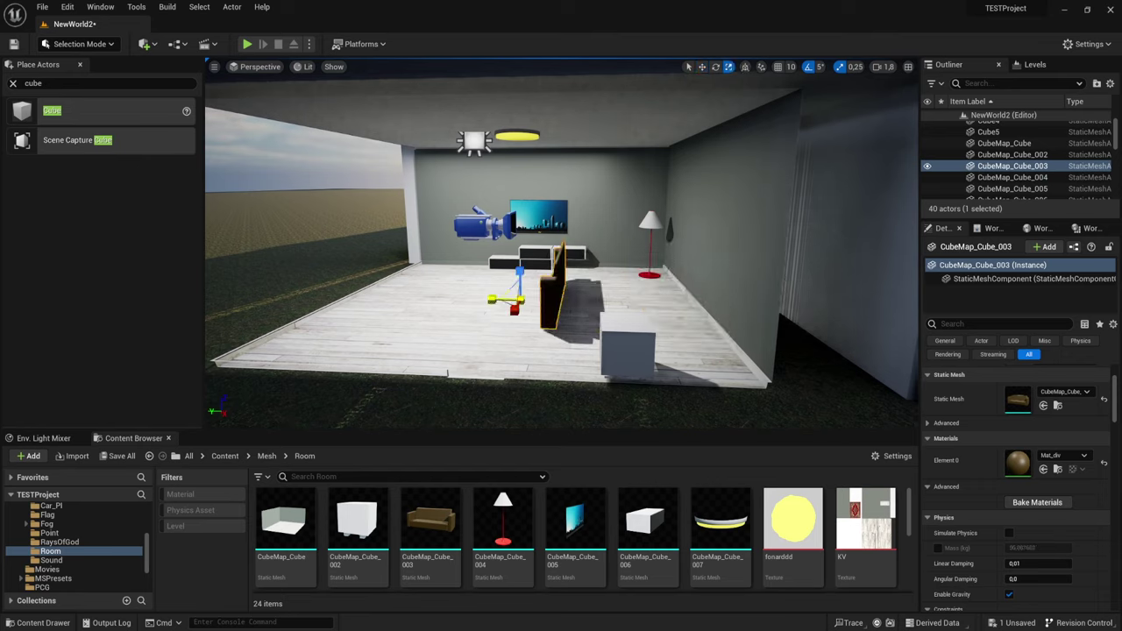
alt+drag(613, 299, 614, 298)
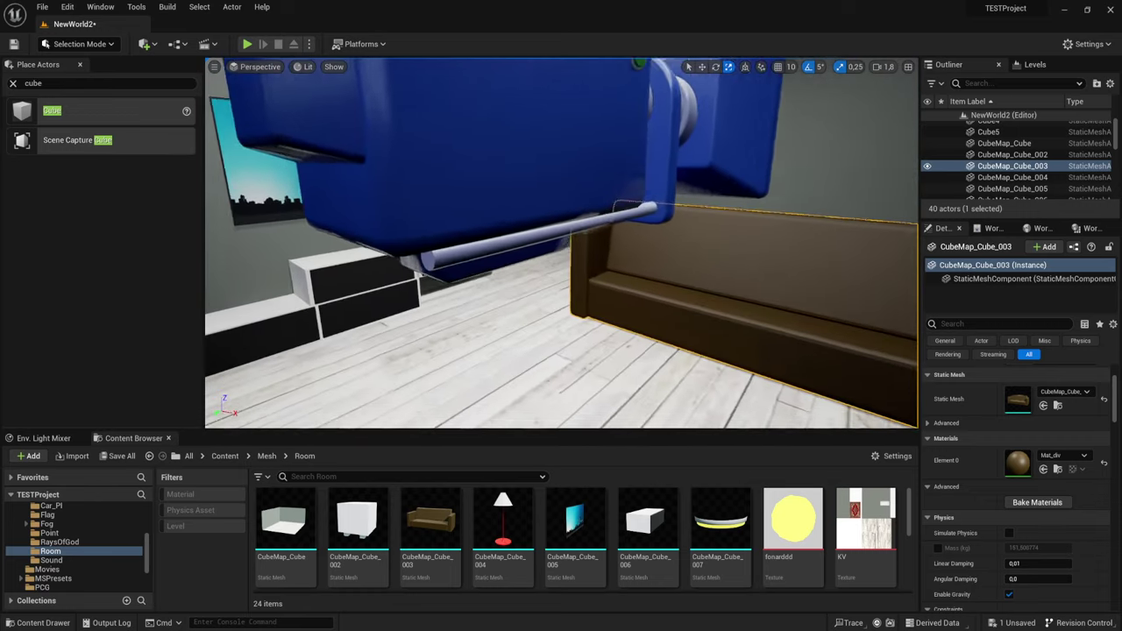
key(w)
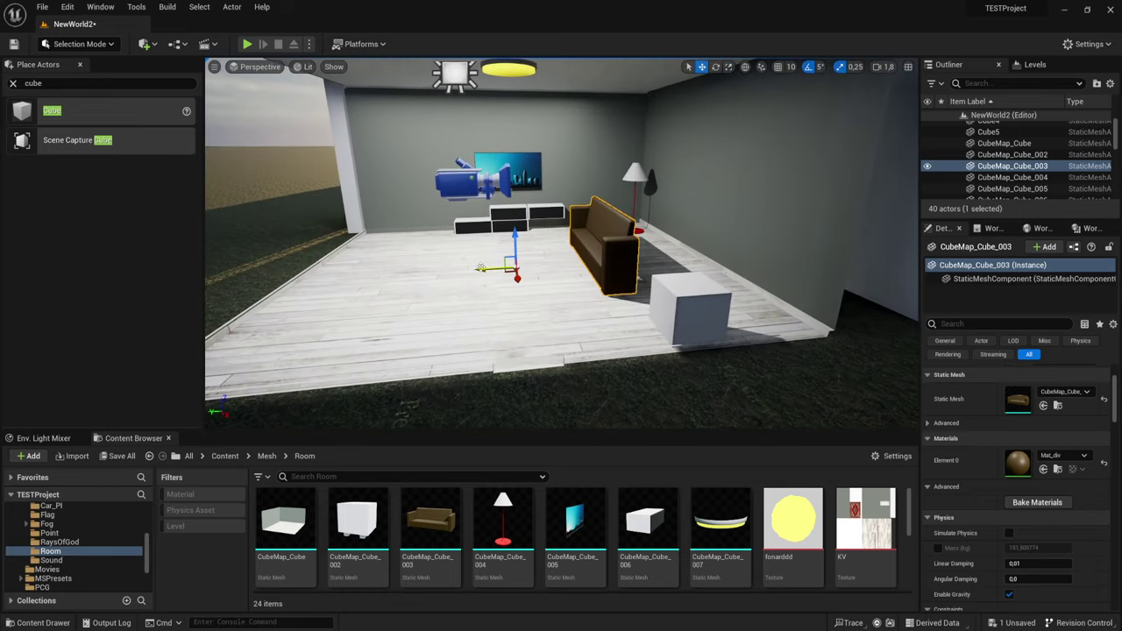
drag(480, 268, 570, 259)
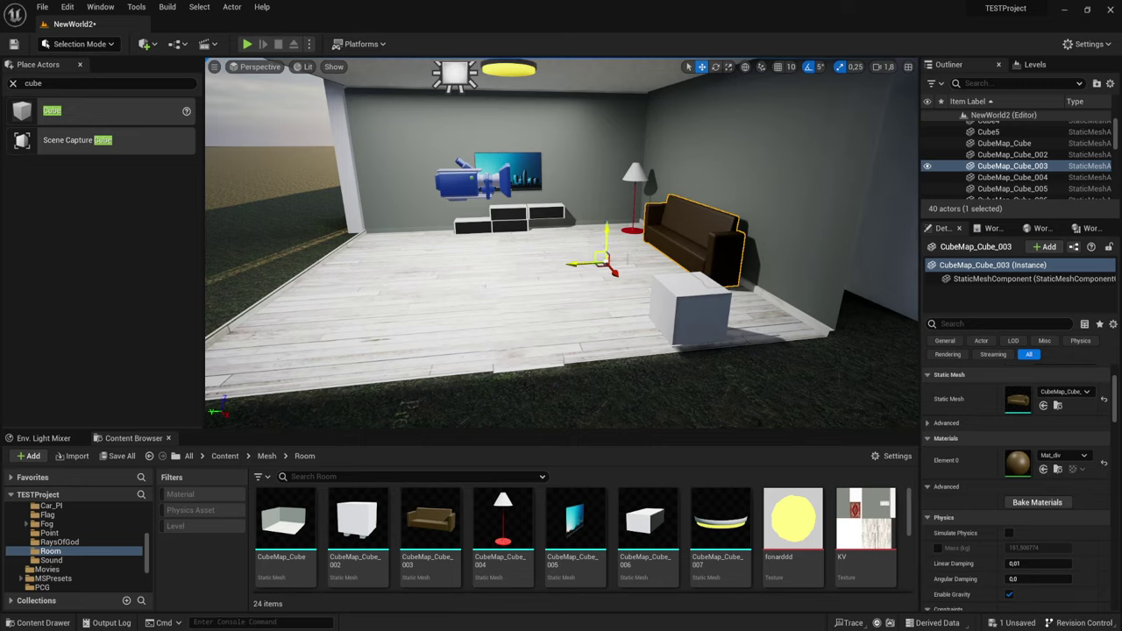
alt+drag(673, 226, 517, 255)
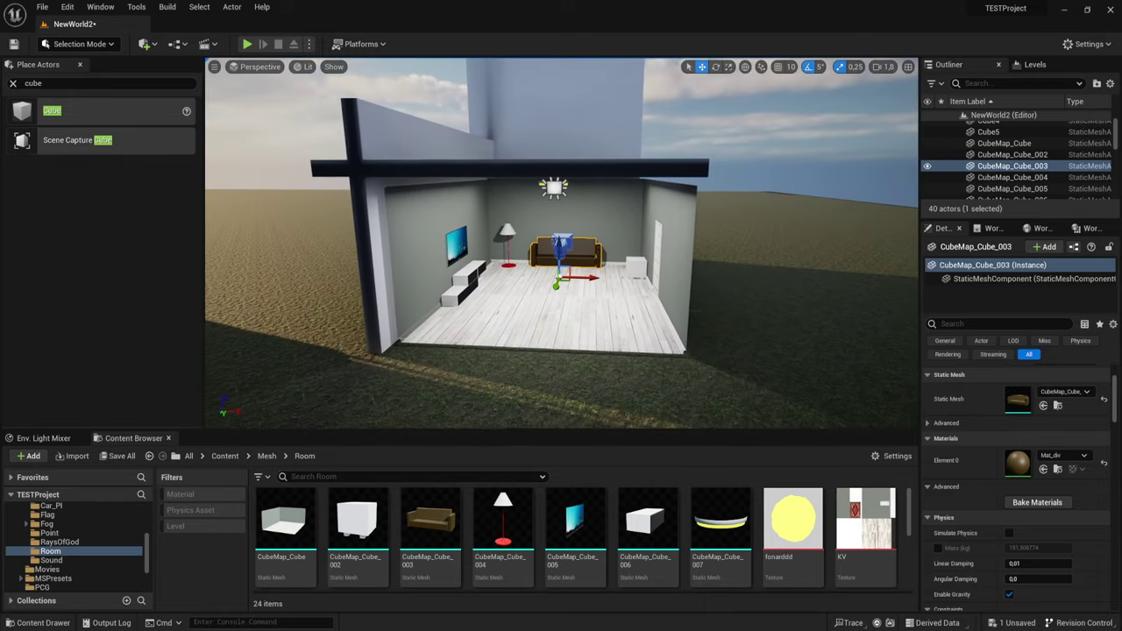
Step: Give SceneCaptureCube1's Texture Target a new Cube Render Target
click(562, 246)
key(f)
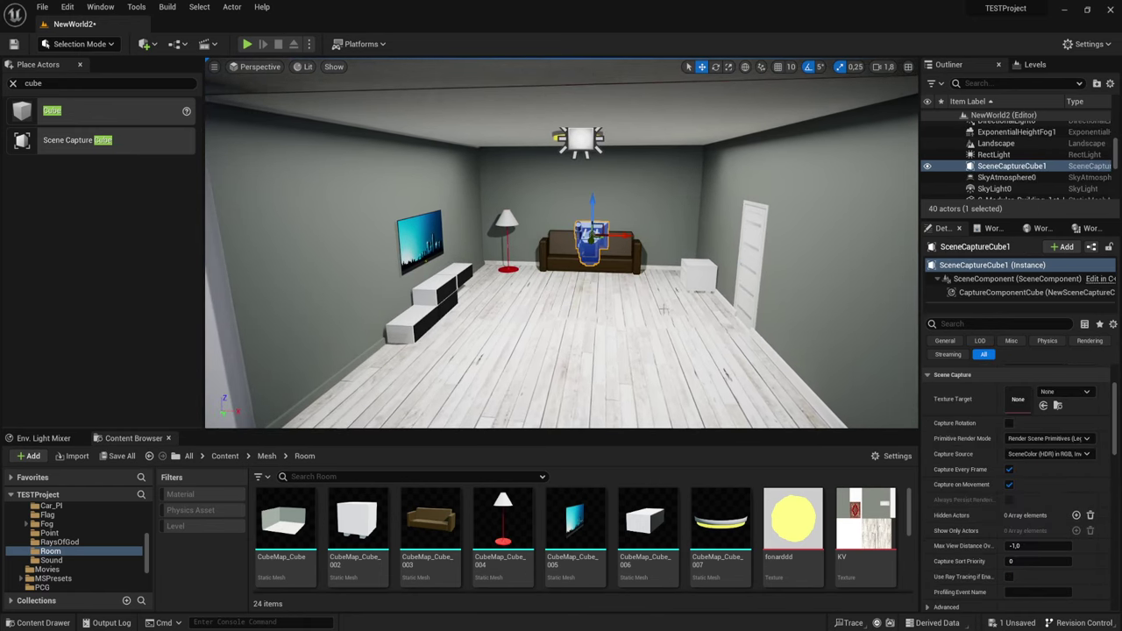
scroll(664, 309, down, 2)
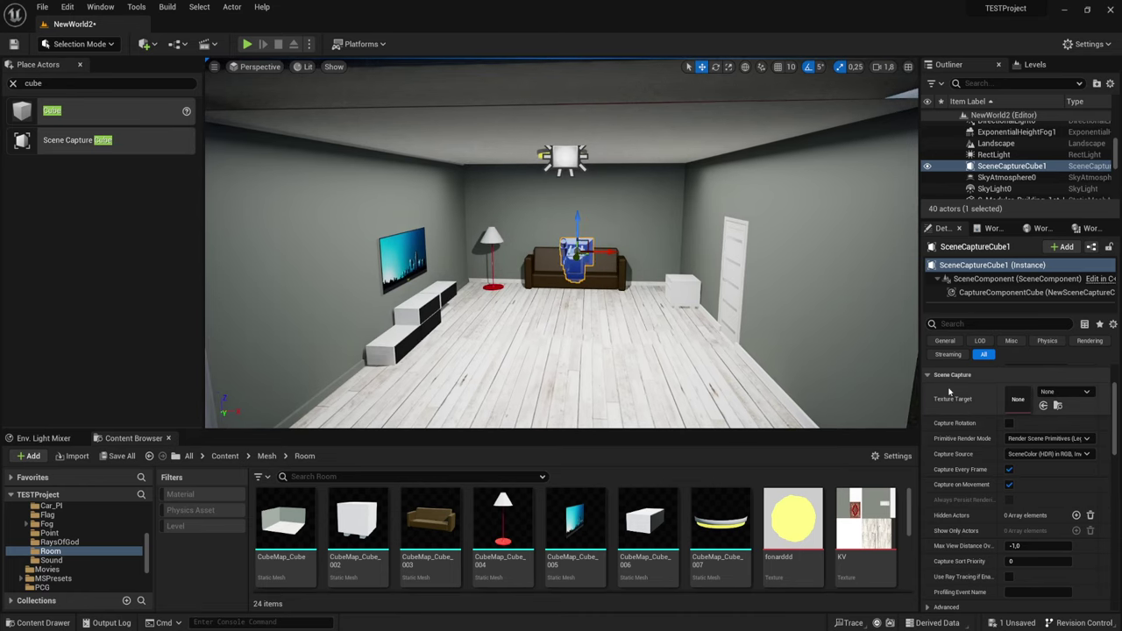
click(1078, 395)
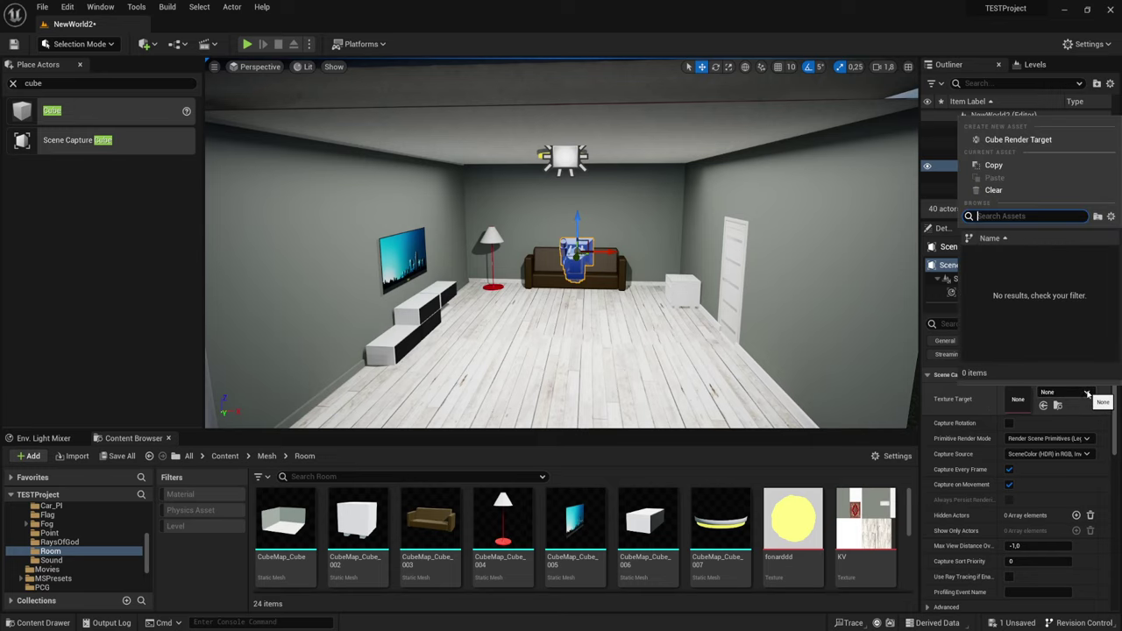
click(1037, 141)
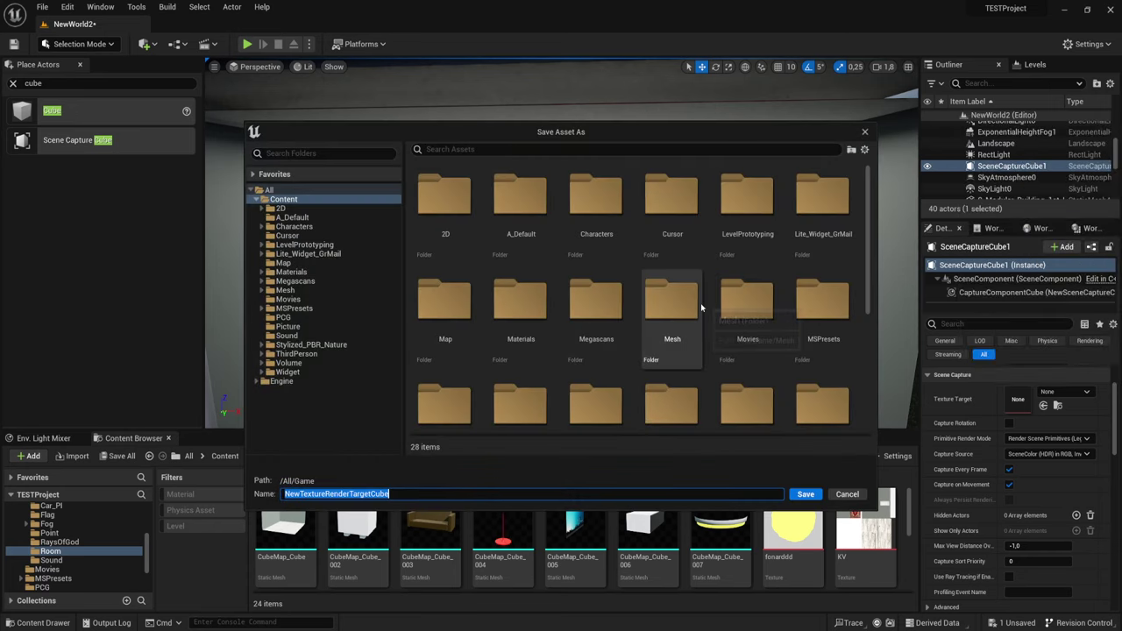
Step: Save the new render target as TargetCube in the Mesh/Room folder
double_click(672, 307)
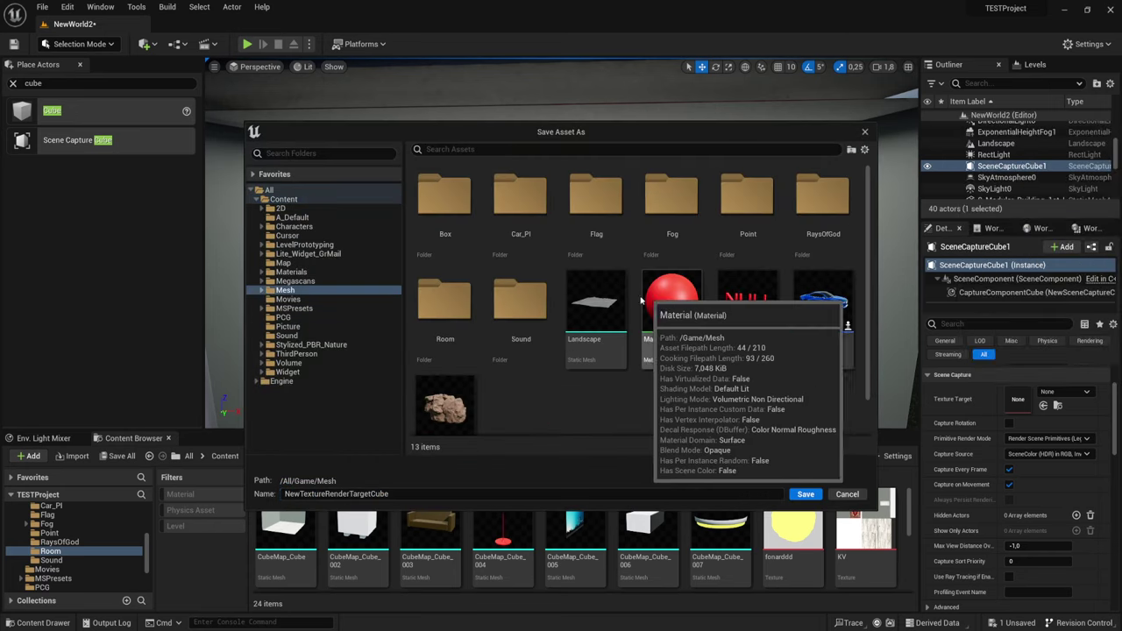
double_click(443, 307)
scroll(674, 368, down, 2)
scroll(679, 383, down, 1)
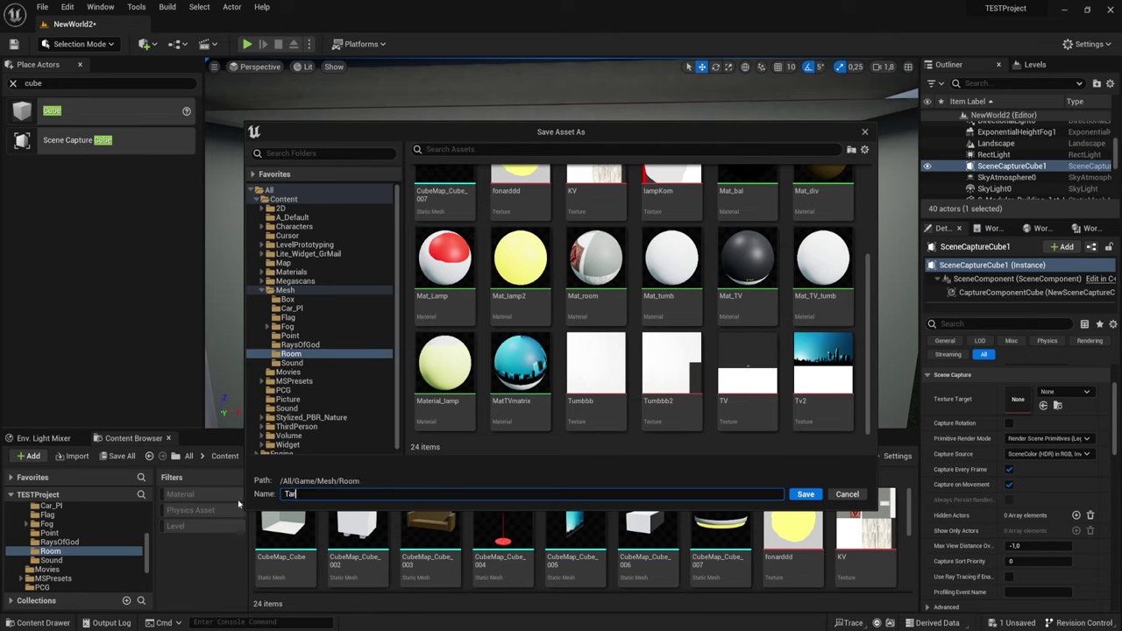
key(BackSpace)
click(798, 496)
scroll(779, 547, down, 5)
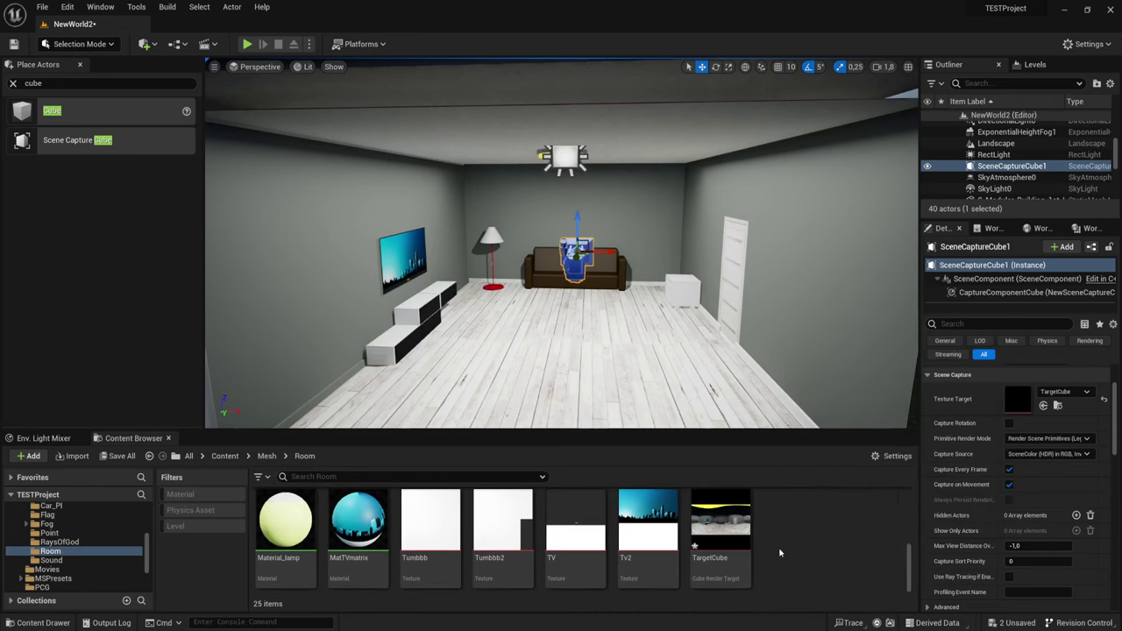
Step: Open TargetCube and set its Size X to 1024
click(729, 523)
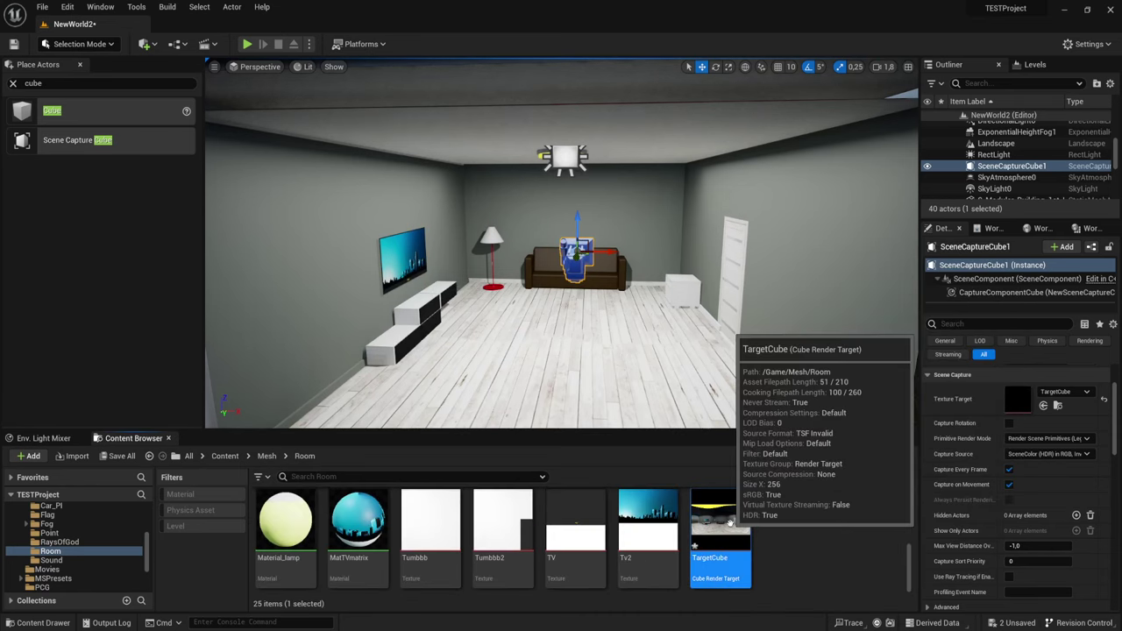
double_click(729, 523)
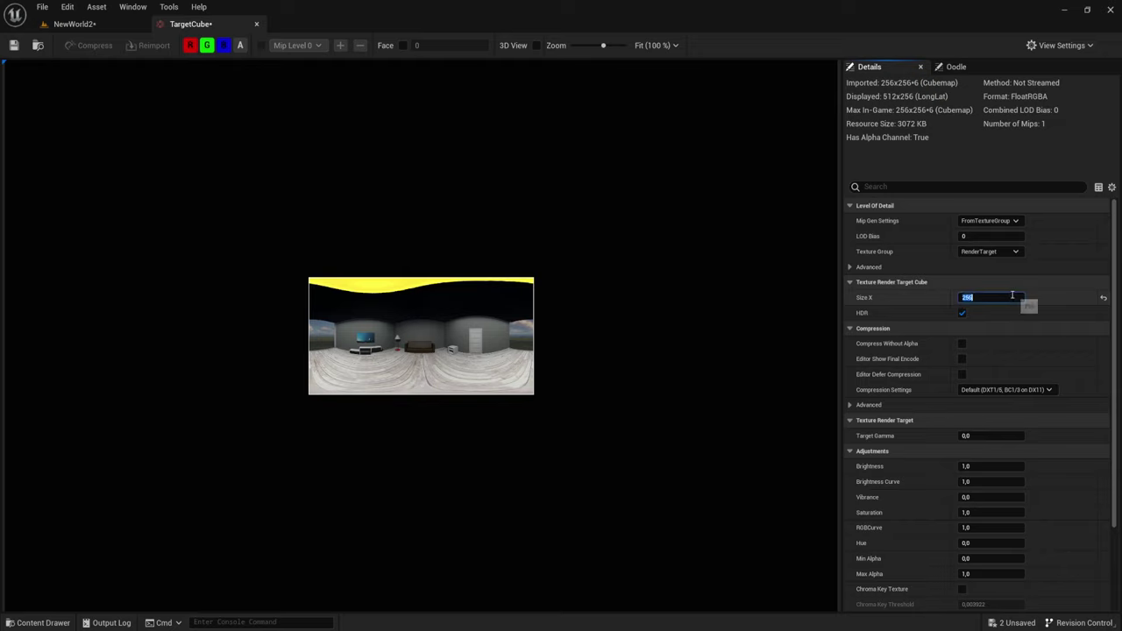
text(1024)
key(Return)
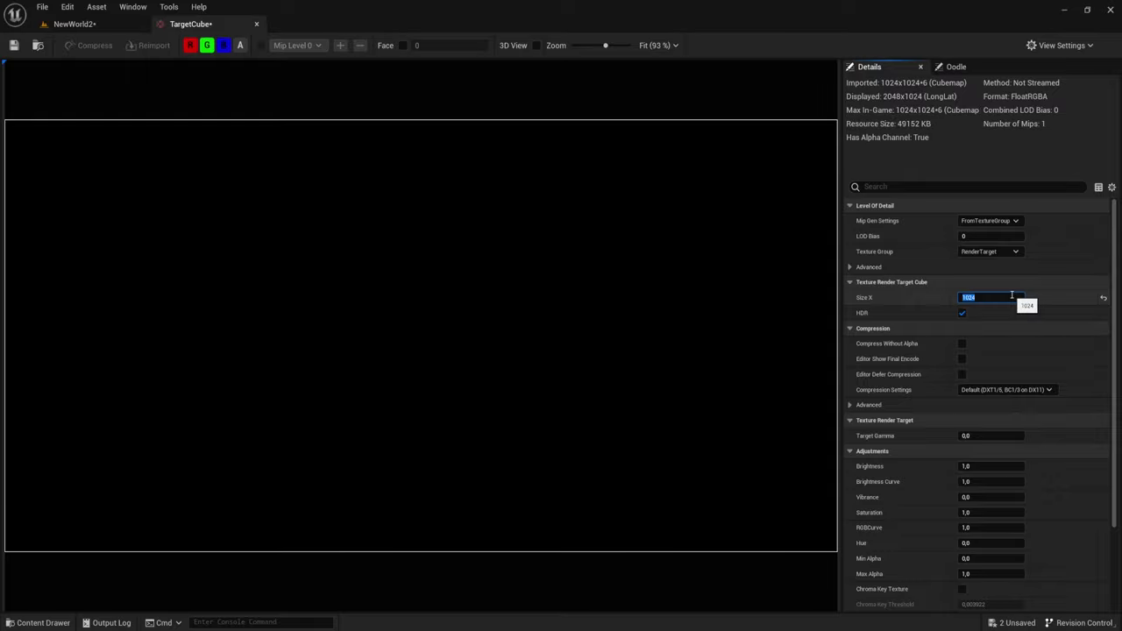
scroll(575, 267, down, 4)
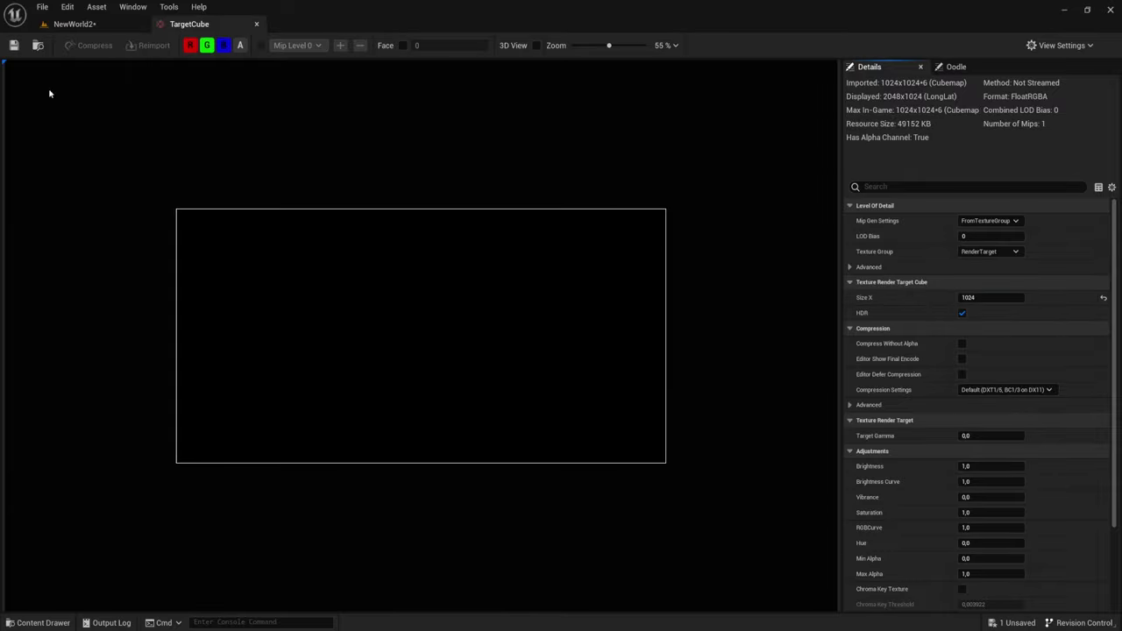
Step: Compare the 1024×1024×6 TargetCube room capture with the NewWorld2 level, then return to the level
click(74, 24)
scroll(627, 366, down, 3)
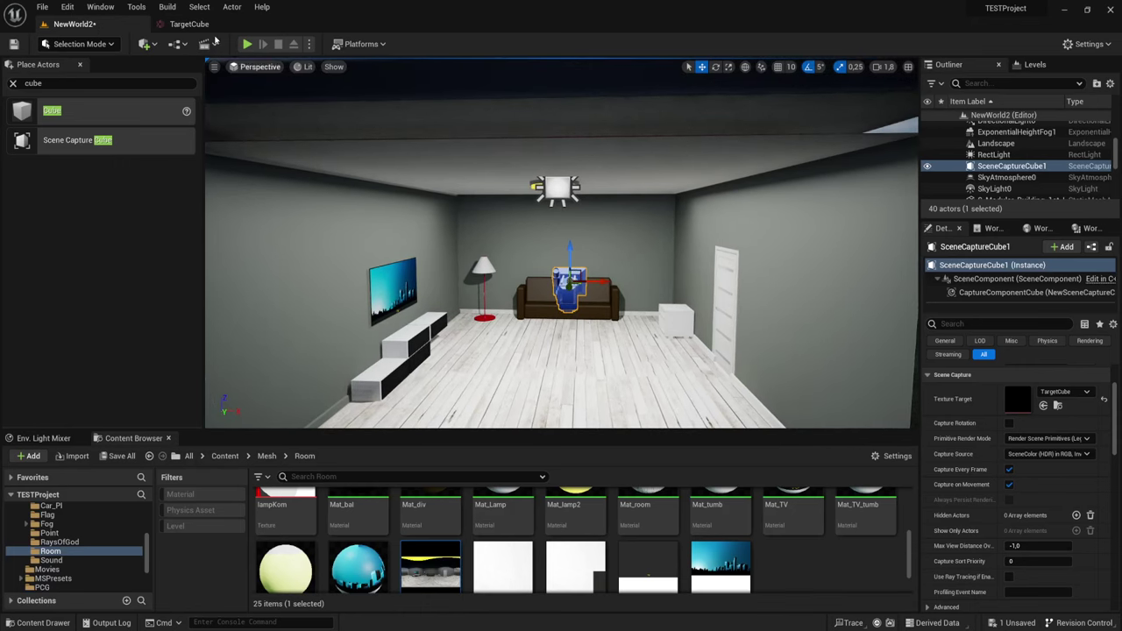
click(189, 23)
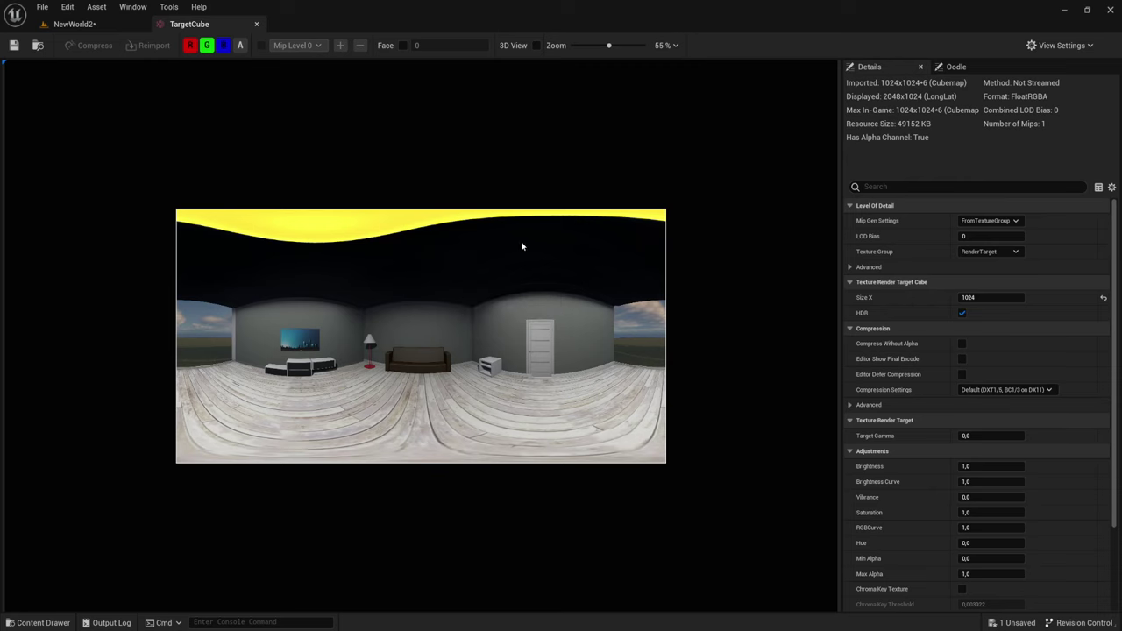
scroll(466, 391, up, 1)
scroll(467, 391, up, 1)
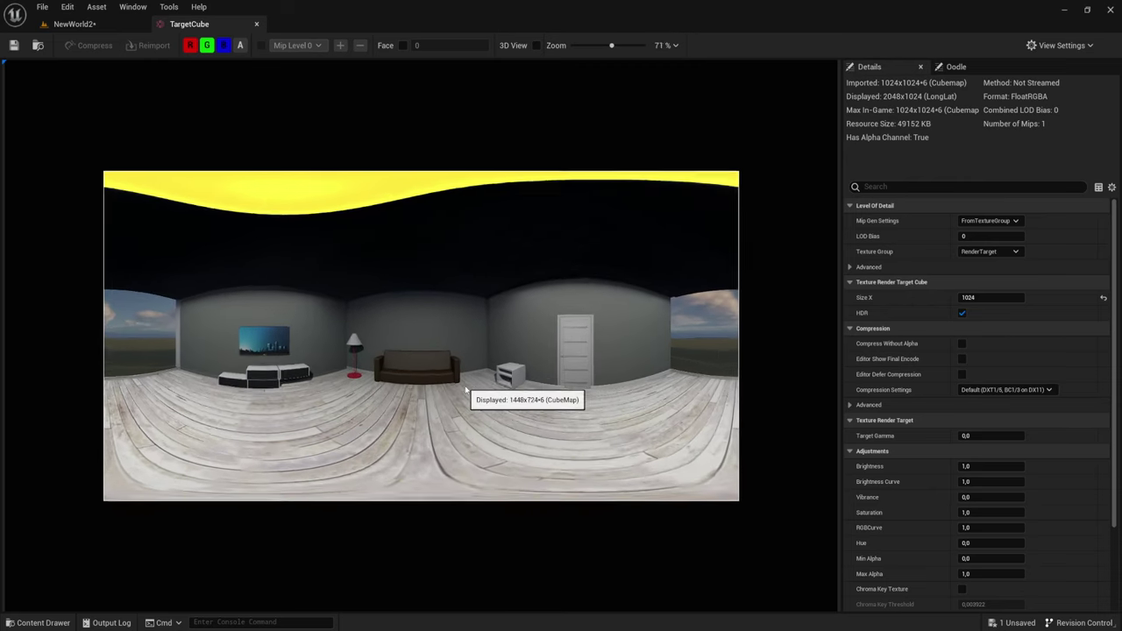
scroll(466, 391, up, 2)
scroll(467, 391, down, 2)
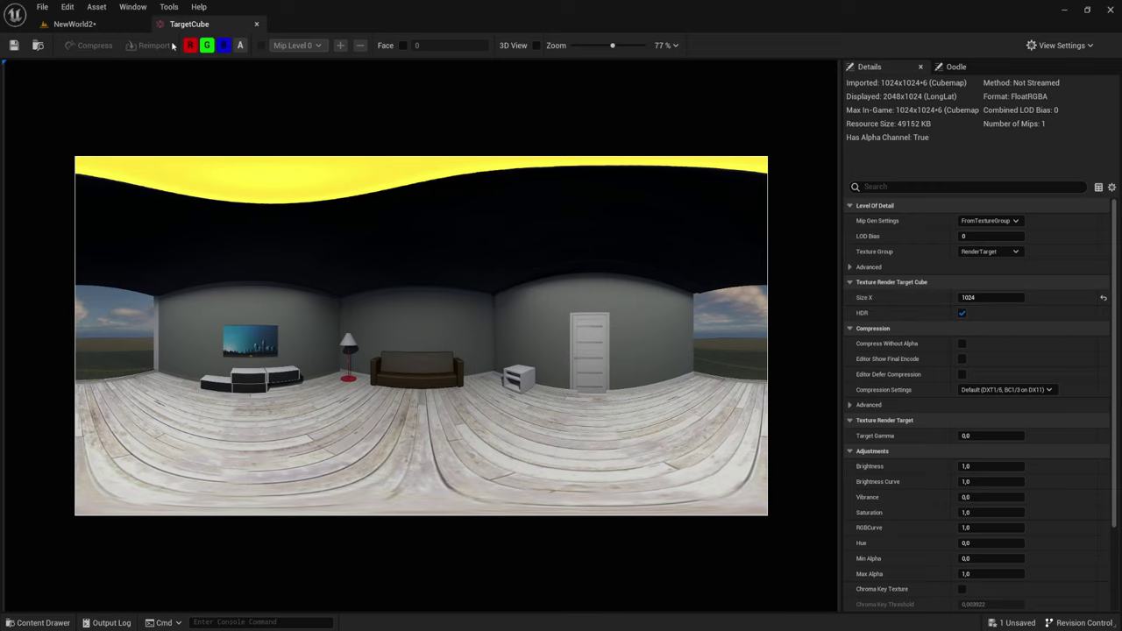
click(79, 23)
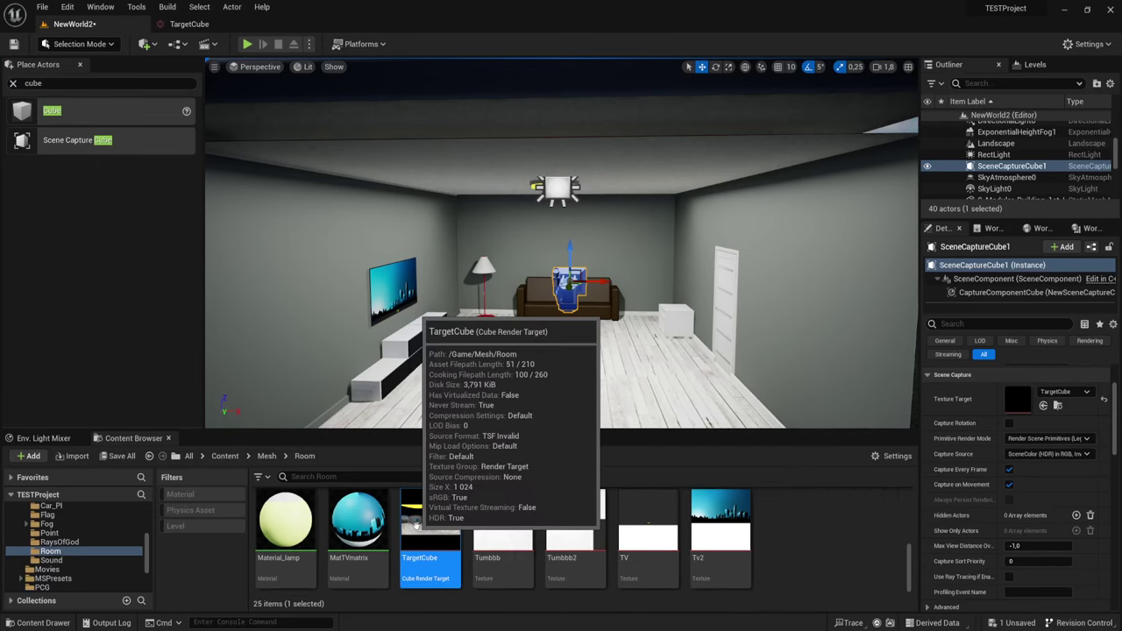
Step: Create the static texture TargetCube_Tex from the TargetCube render target
right_click(415, 524)
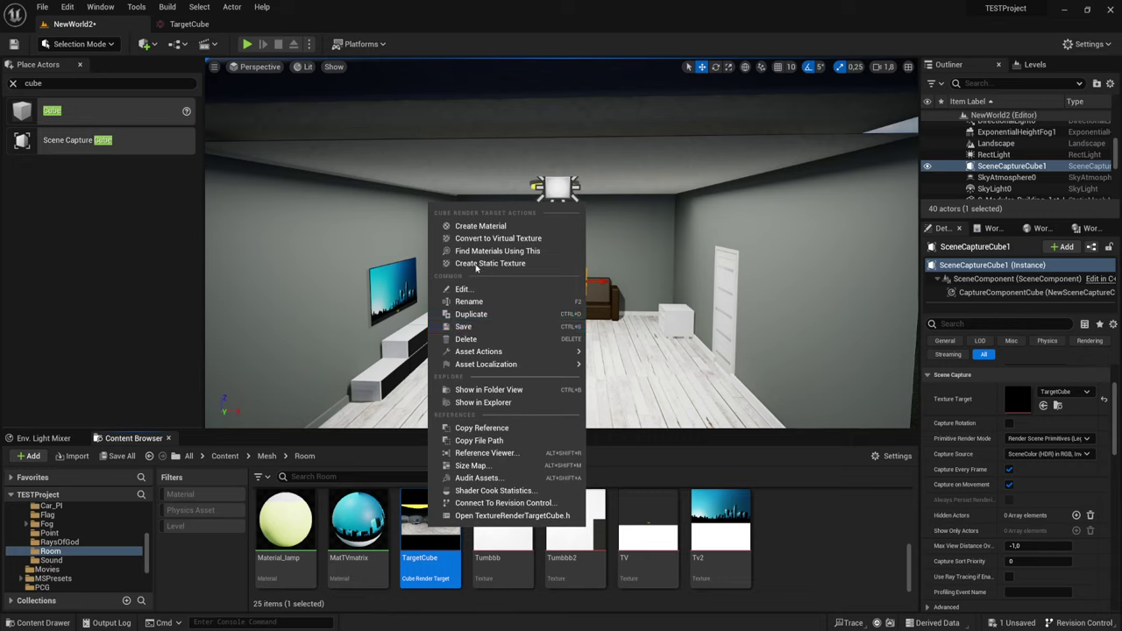
click(530, 271)
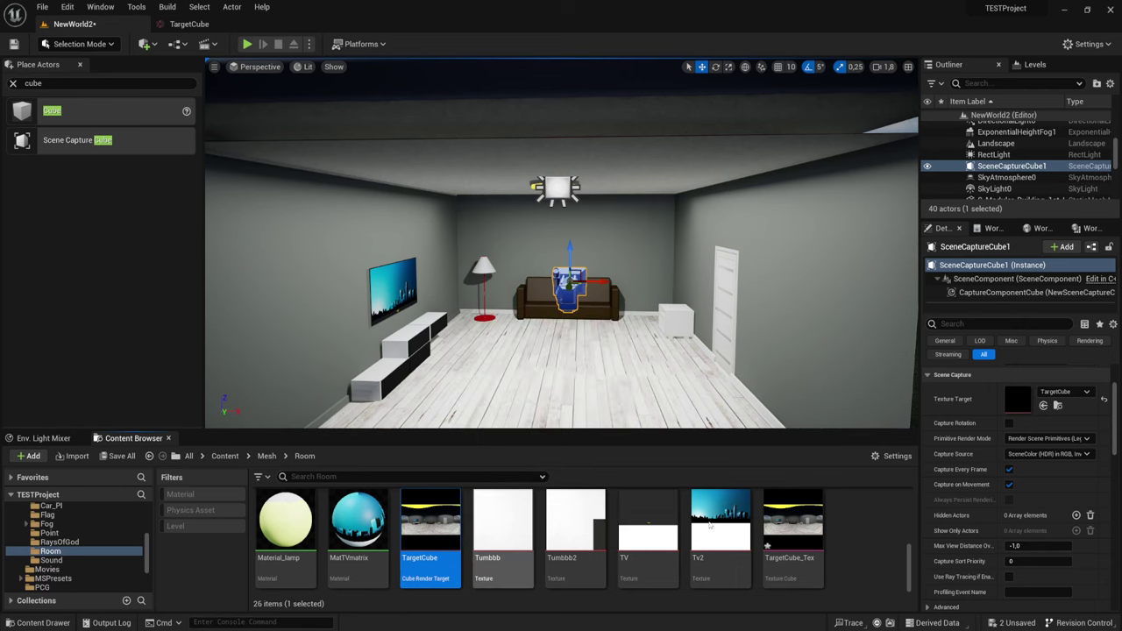
double_click(793, 526)
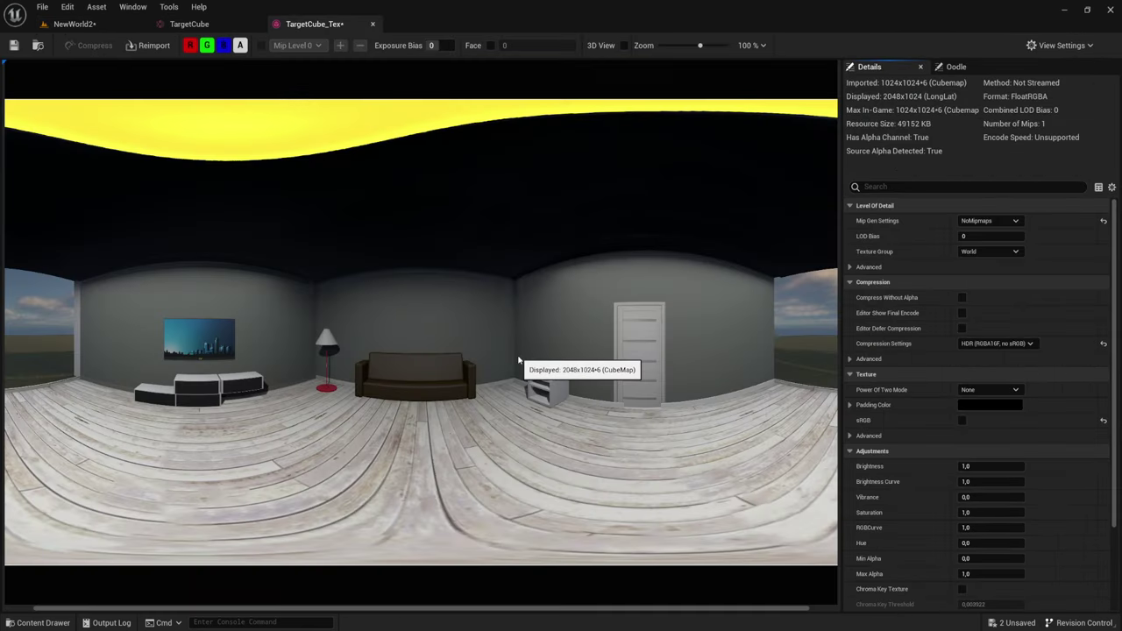
scroll(517, 359, down, 1)
scroll(499, 342, down, 1)
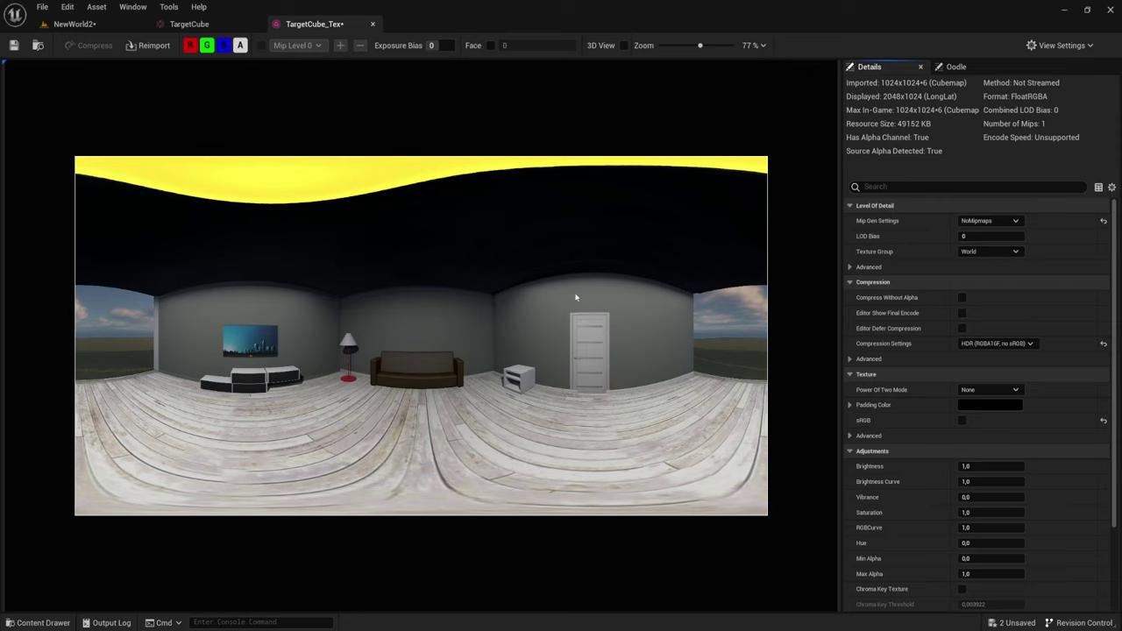
click(372, 26)
click(78, 23)
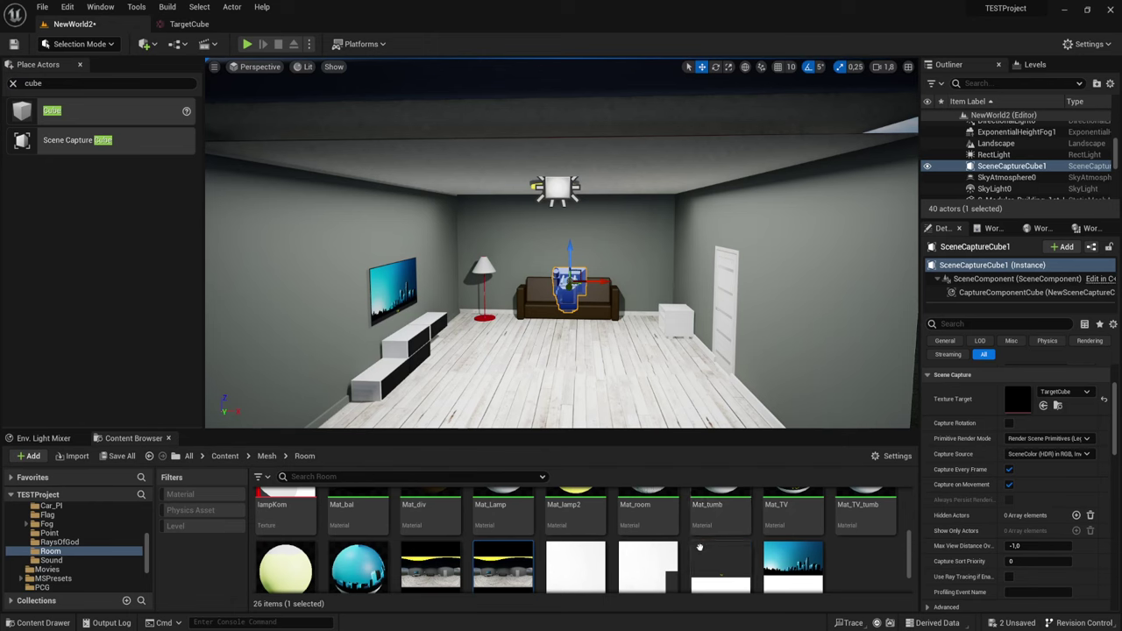
scroll(700, 547, down, 2)
Step: Create a material asset in the Mesh/Room folder and rename it Mat_roomss
click(502, 530)
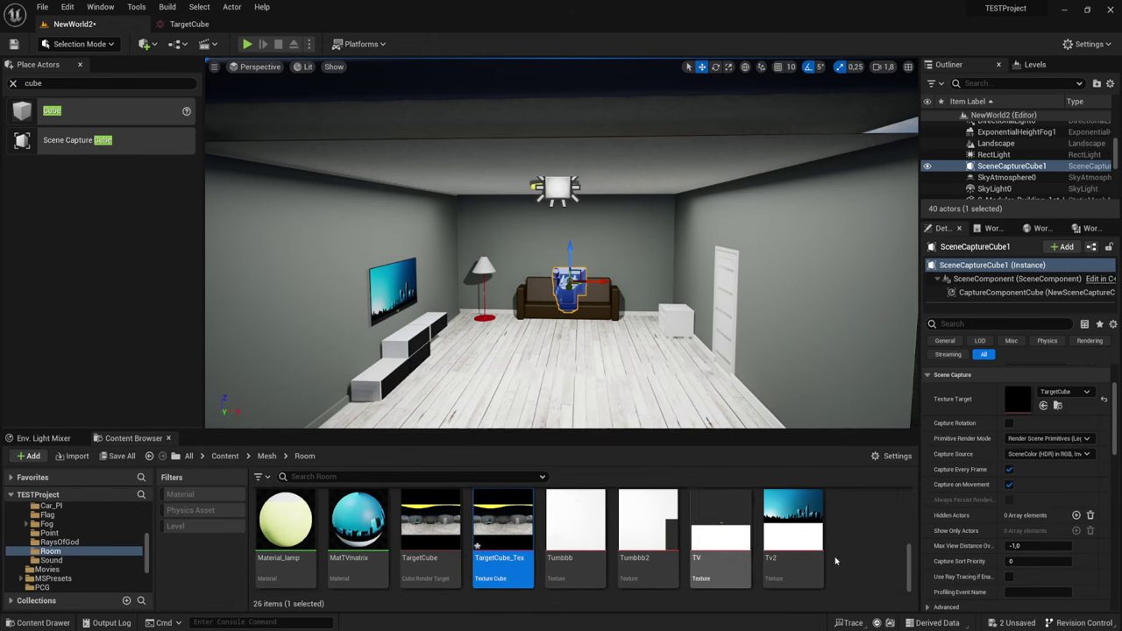
right_click(859, 532)
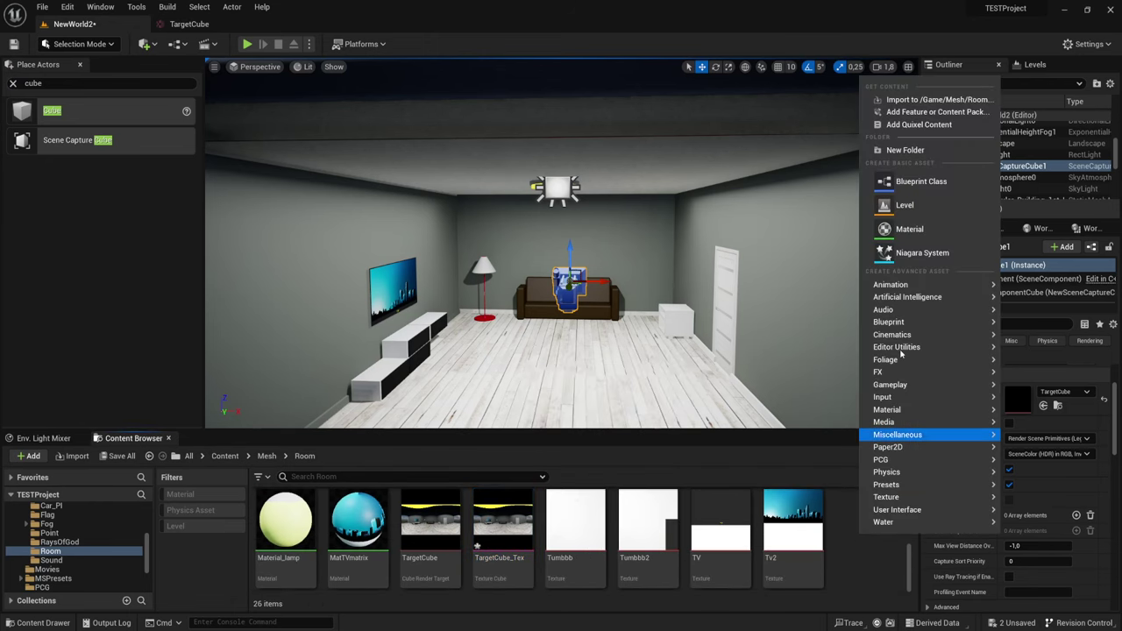
click(931, 236)
text(Mat_roo)
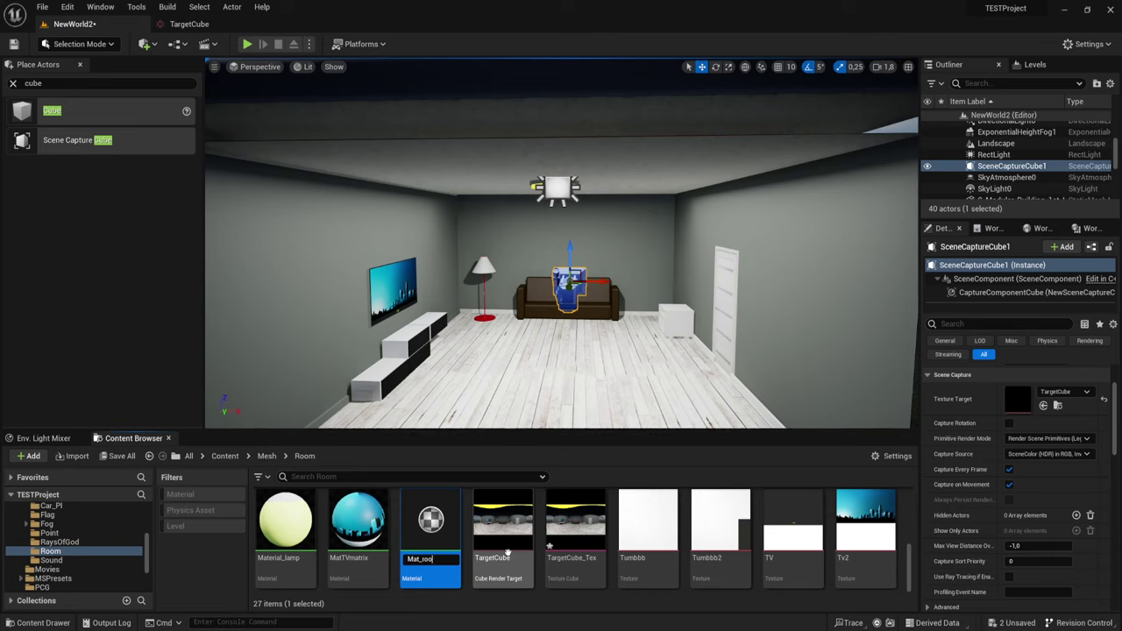
text(m)
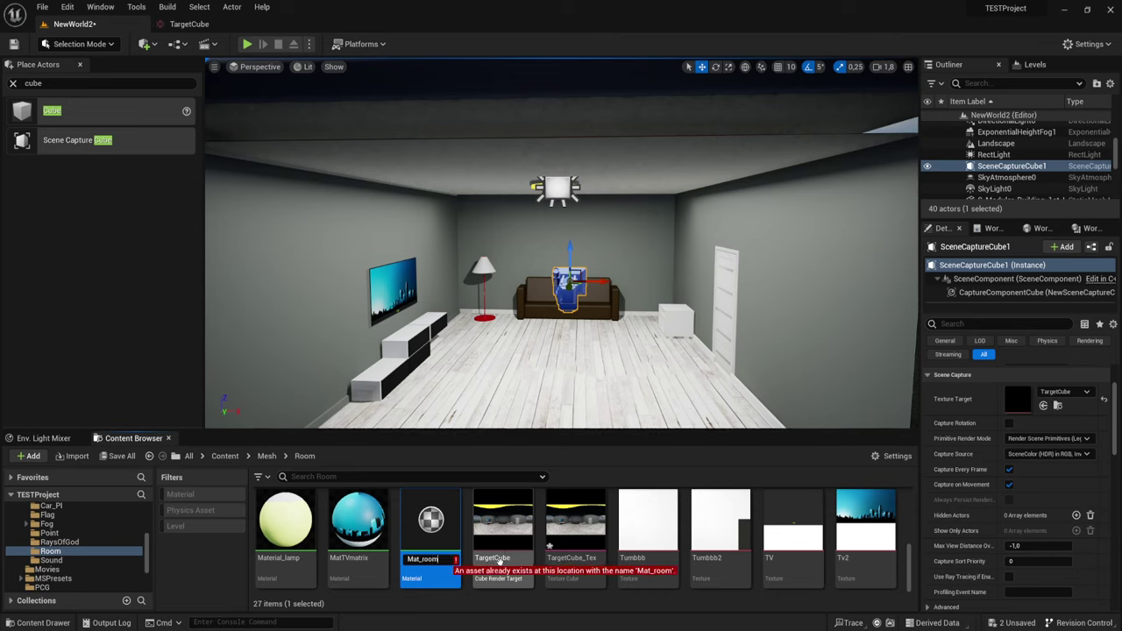
text(s)
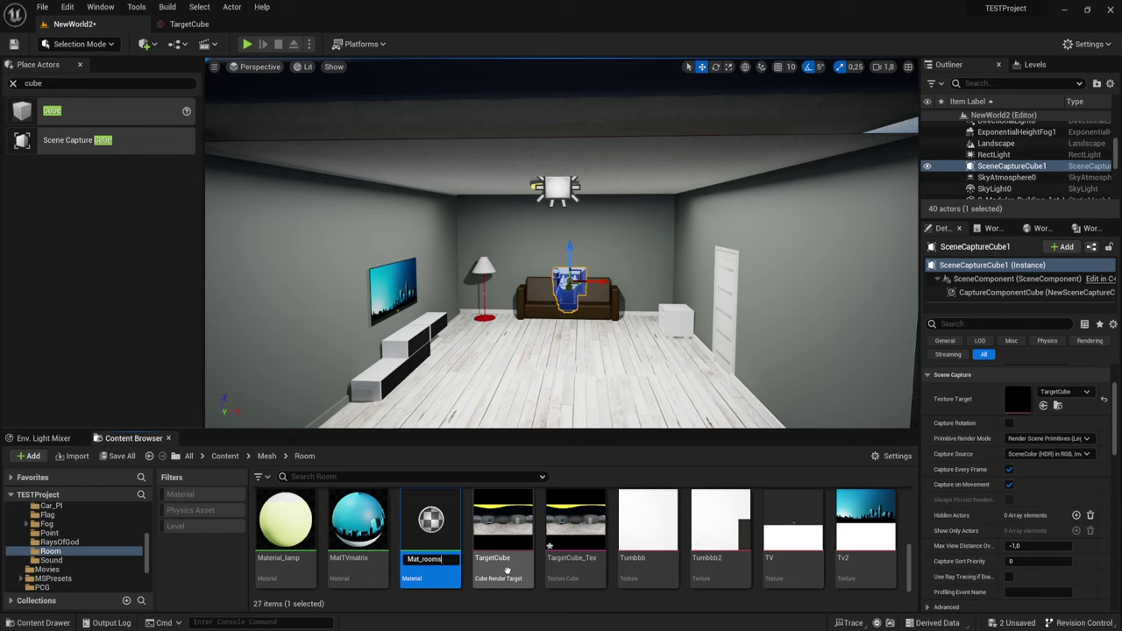
key(Return)
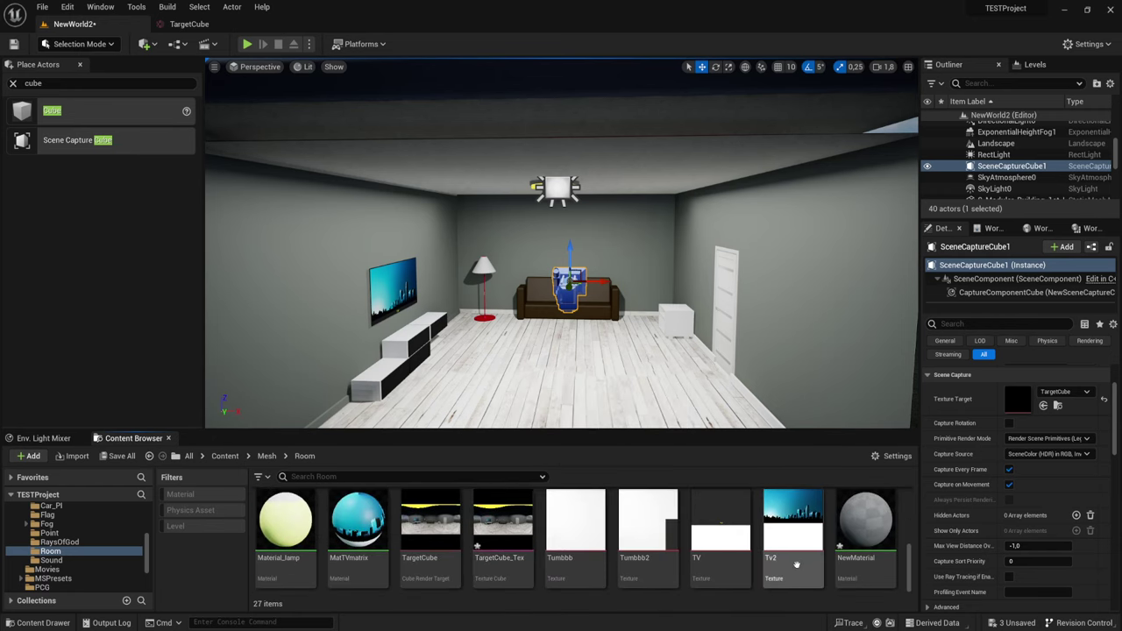
click(868, 559)
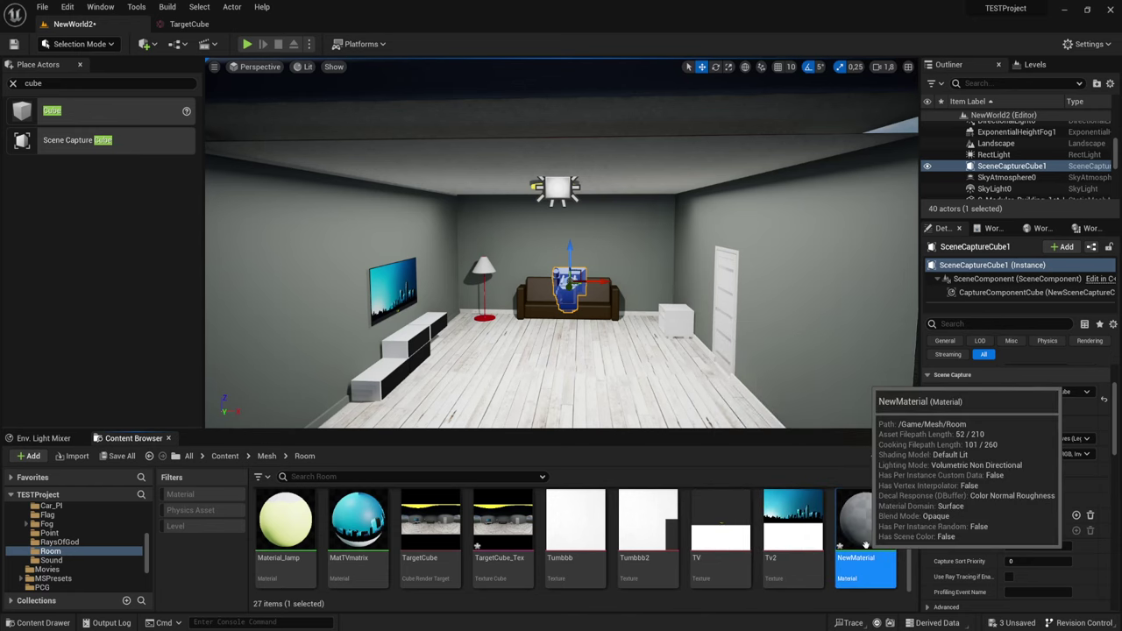
click(869, 559)
text(Mat_roo)
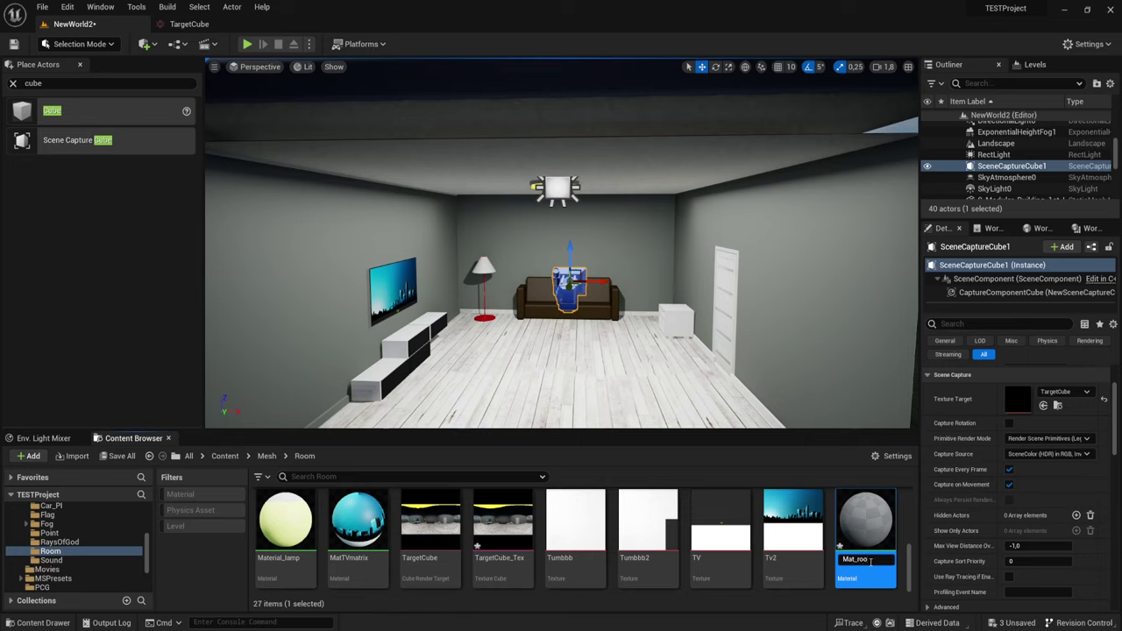
text(ms)
key(Return)
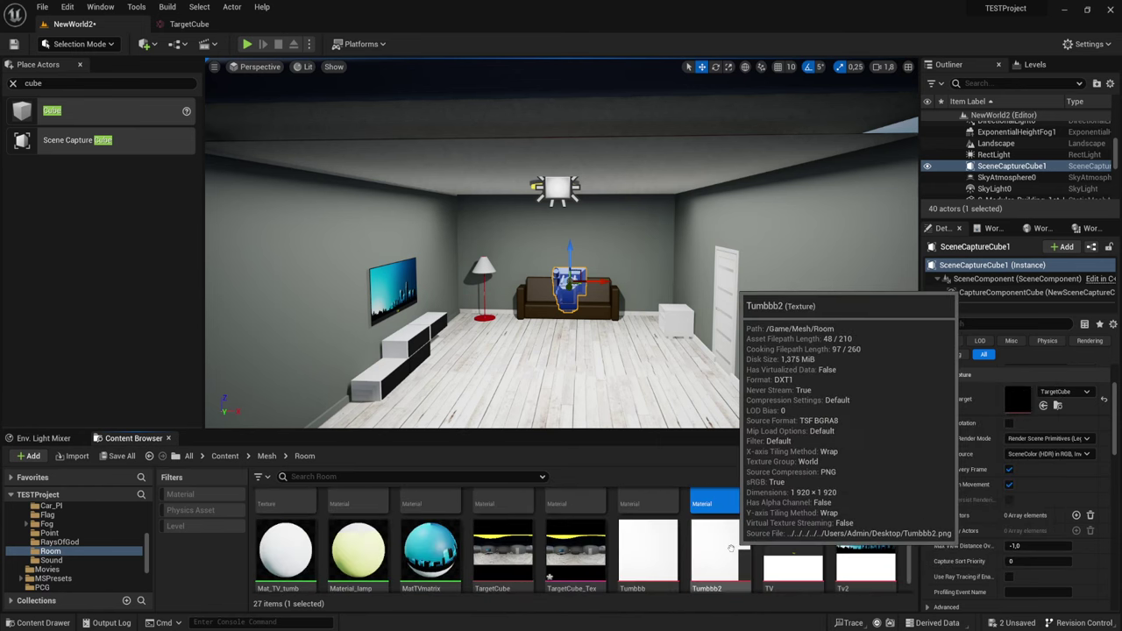
scroll(734, 526, up, 1)
scroll(729, 517, up, 1)
Step: Open Mat_roomss and switch its preview mesh from a sphere to a cube
double_click(729, 517)
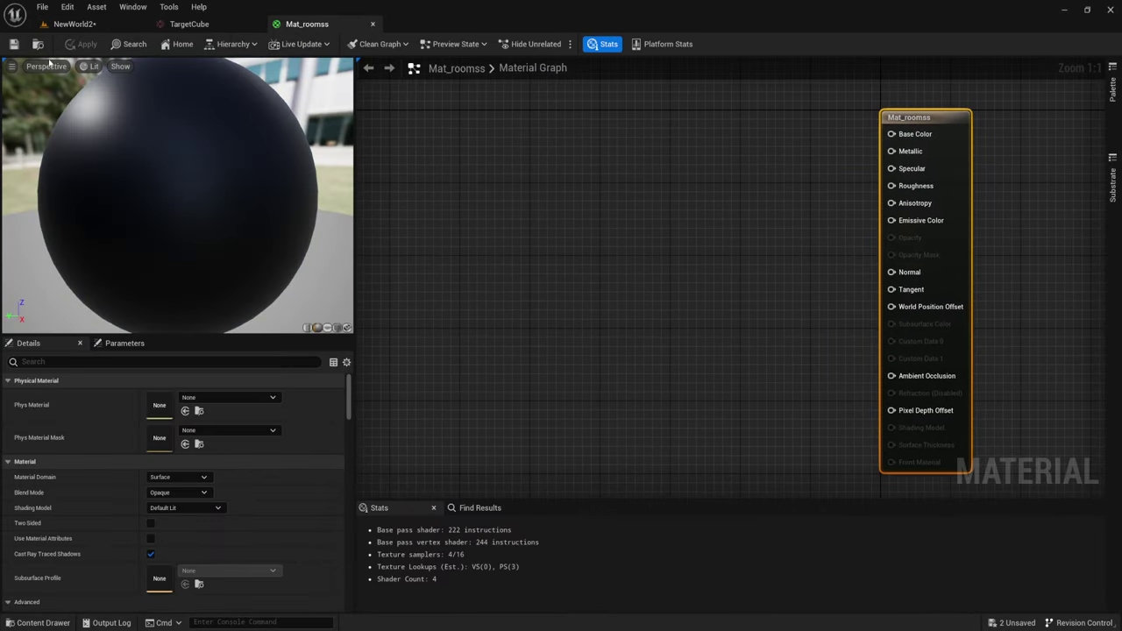
click(345, 328)
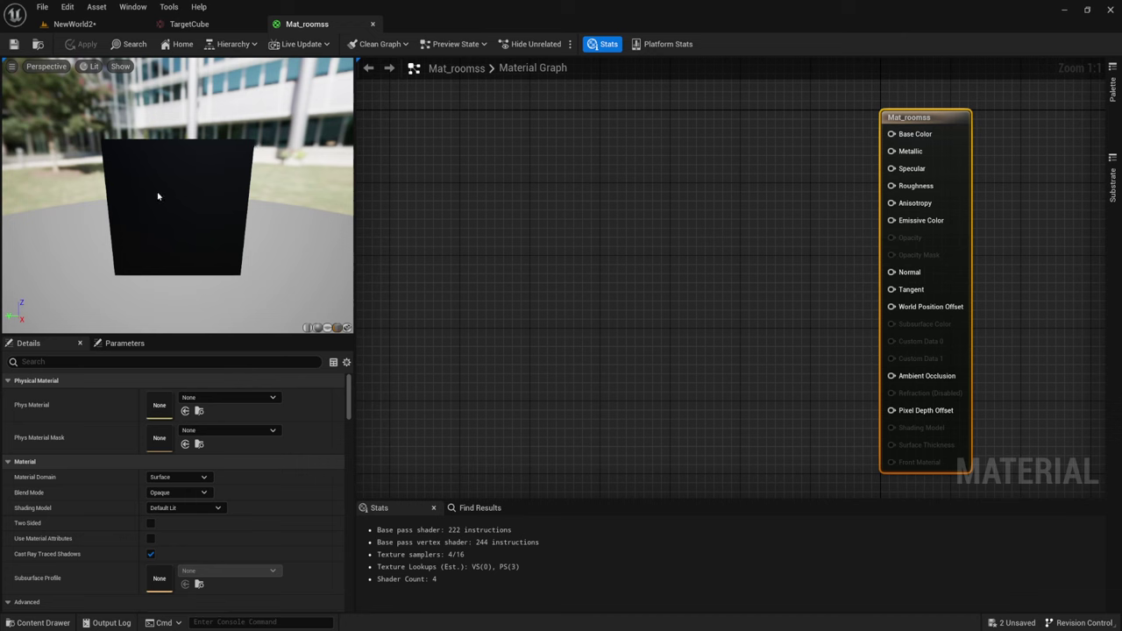
drag(157, 197, 210, 202)
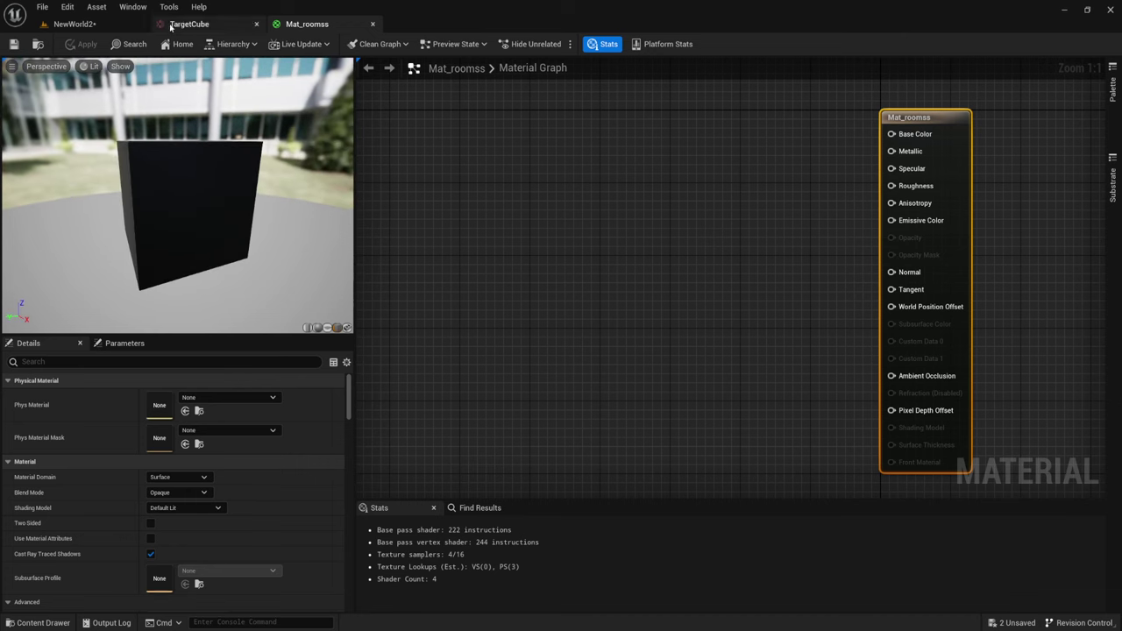
Step: Return to the NewWorld2 level and select the TargetCube render target asset
click(77, 24)
scroll(450, 581, down, 2)
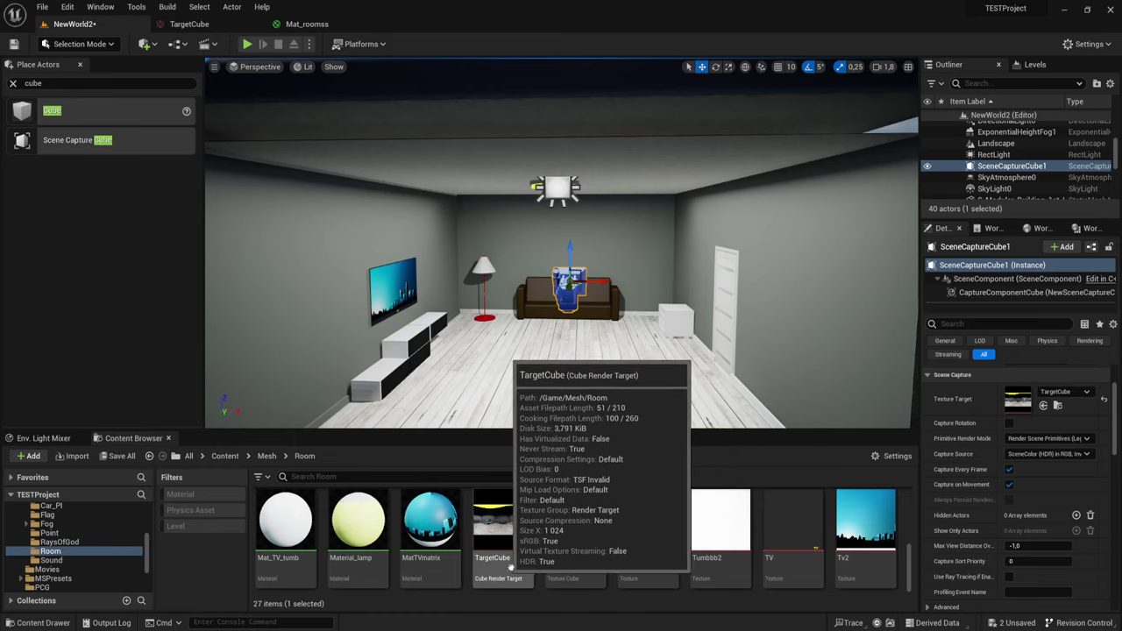
mouse_move(514, 565)
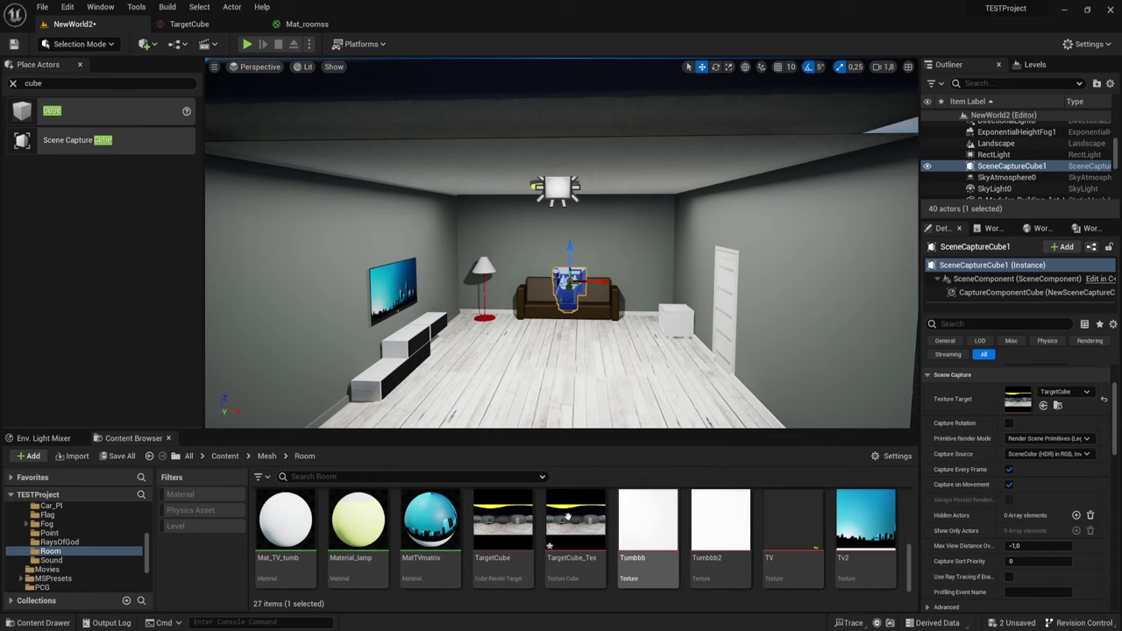
mouse_move(581, 514)
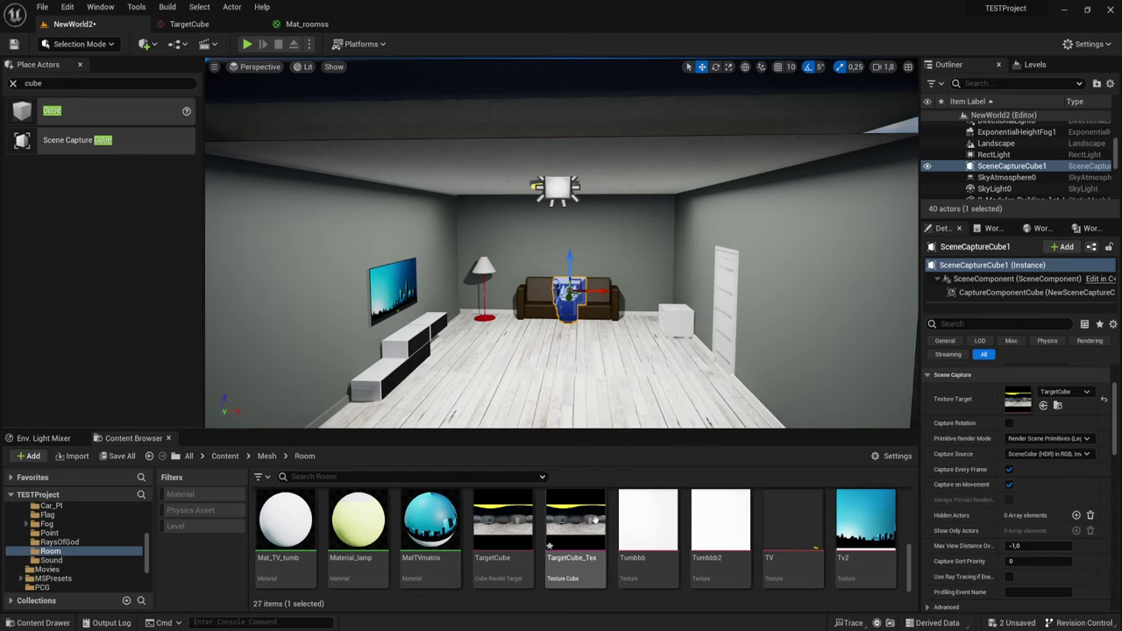
click(505, 517)
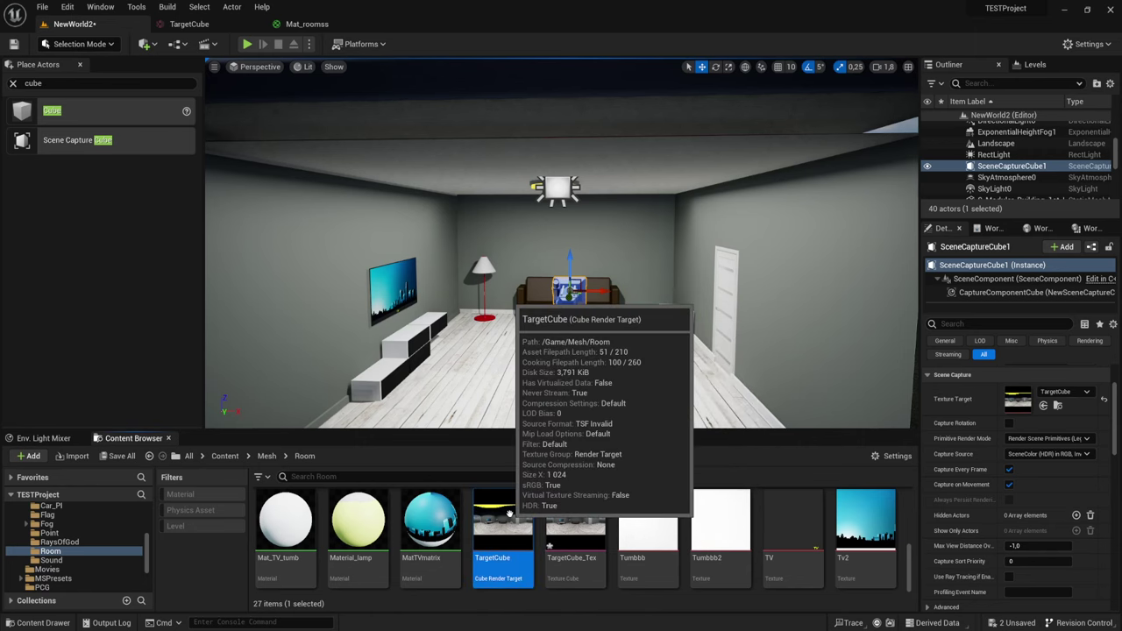
Step: Add TargetCube as a Texture Sample in Mat_roomss and connect its RGB to Base Color
mouse_move(509, 515)
mouse_down()
mouse_move(321, 24)
mouse_move(570, 152)
mouse_up()
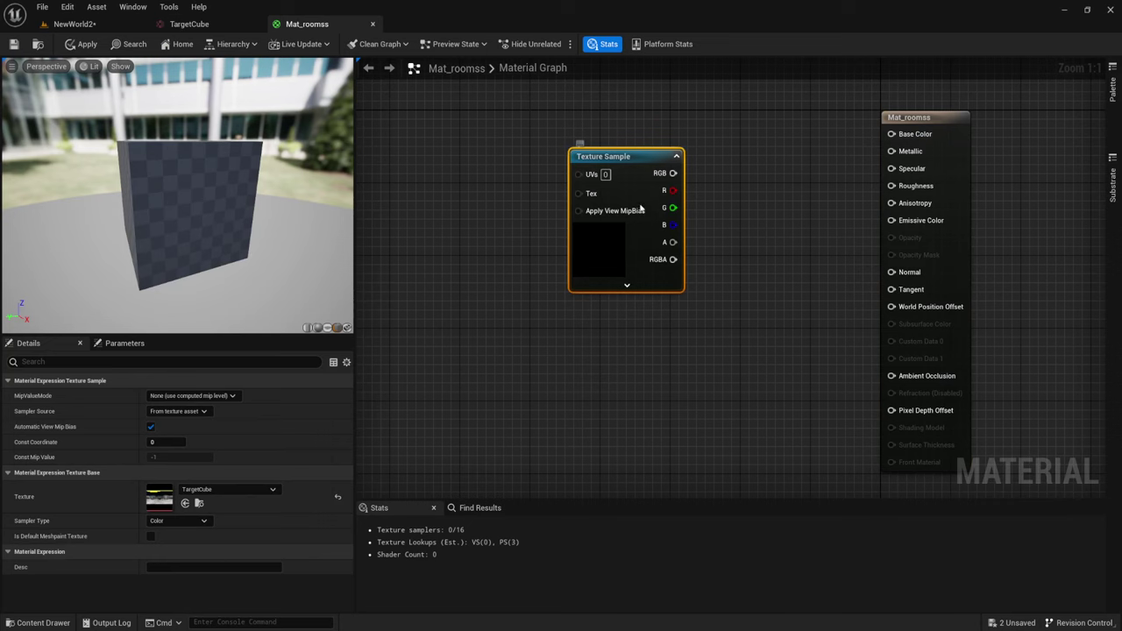
drag(640, 209, 728, 173)
right_drag(567, 230, 658, 261)
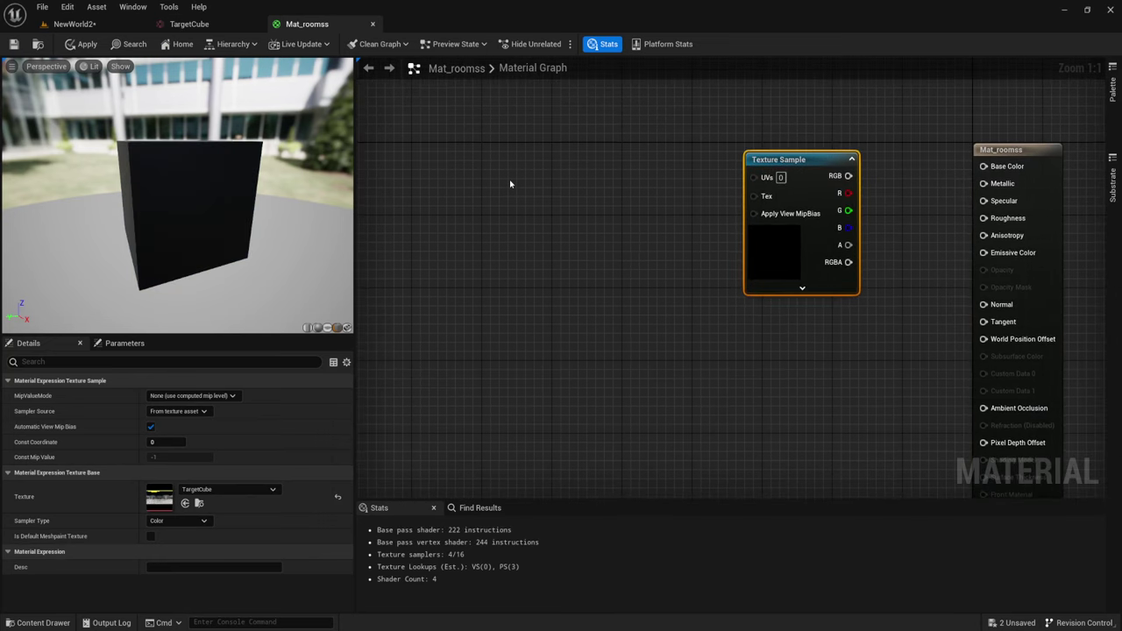
right_drag(644, 225, 574, 221)
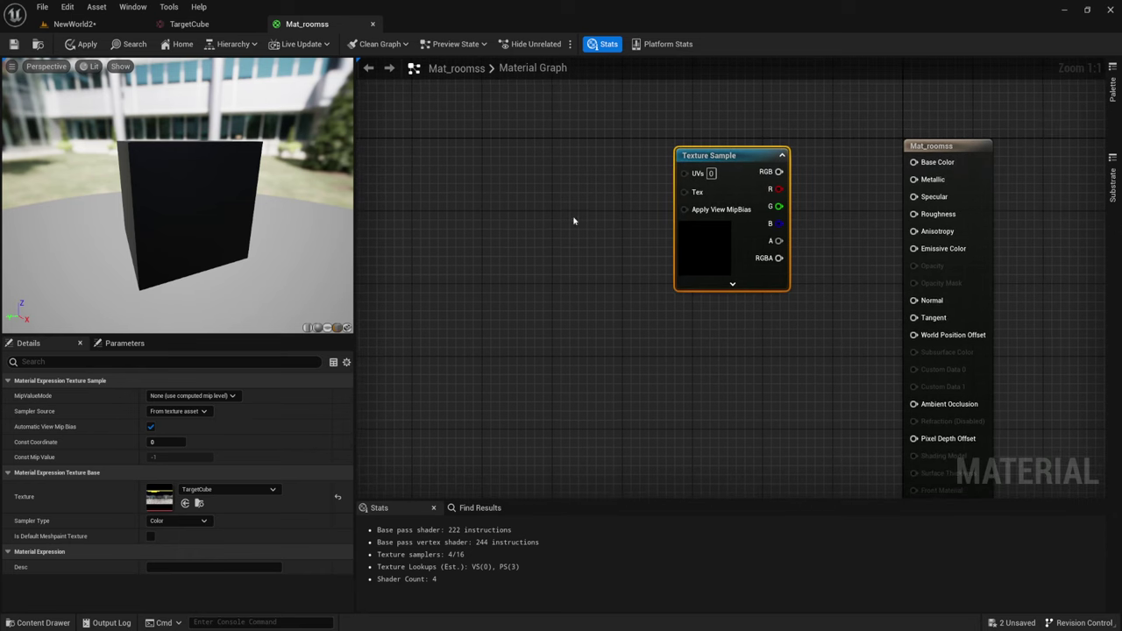
drag(778, 170, 913, 162)
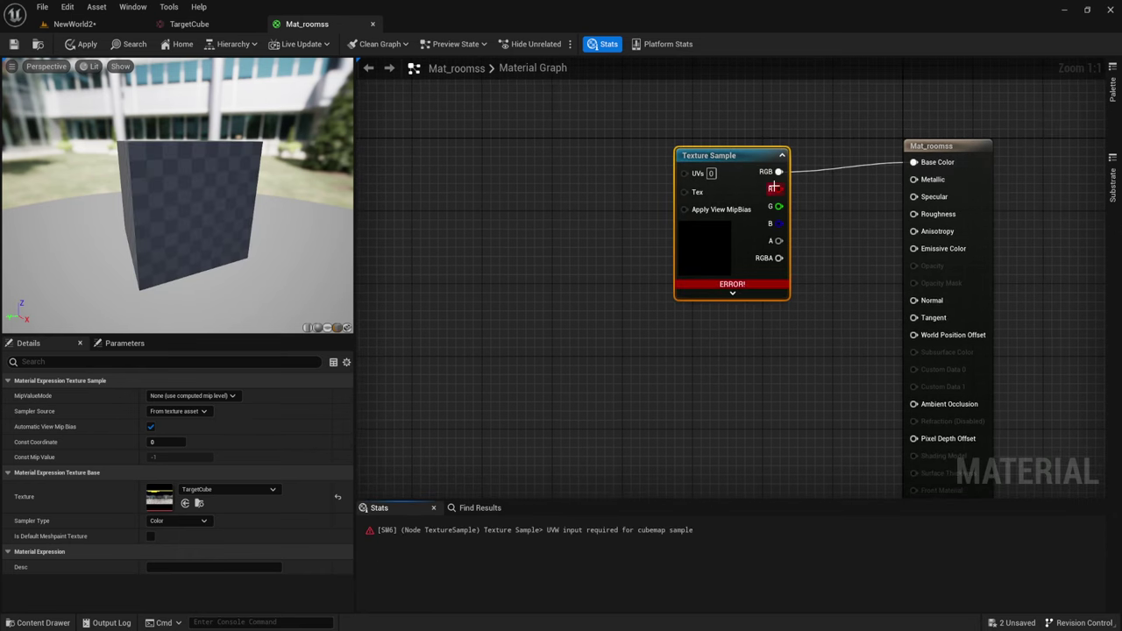
mouse_move(746, 162)
mouse_down()
mouse_move(755, 154)
mouse_move(913, 248)
mouse_up()
Step: Route the texture through a Multiply with B=1 into Emissive Color and apply despite the warning
mouse_move(701, 308)
right_down()
mouse_move(756, 329)
mouse_move(654, 274)
right_up()
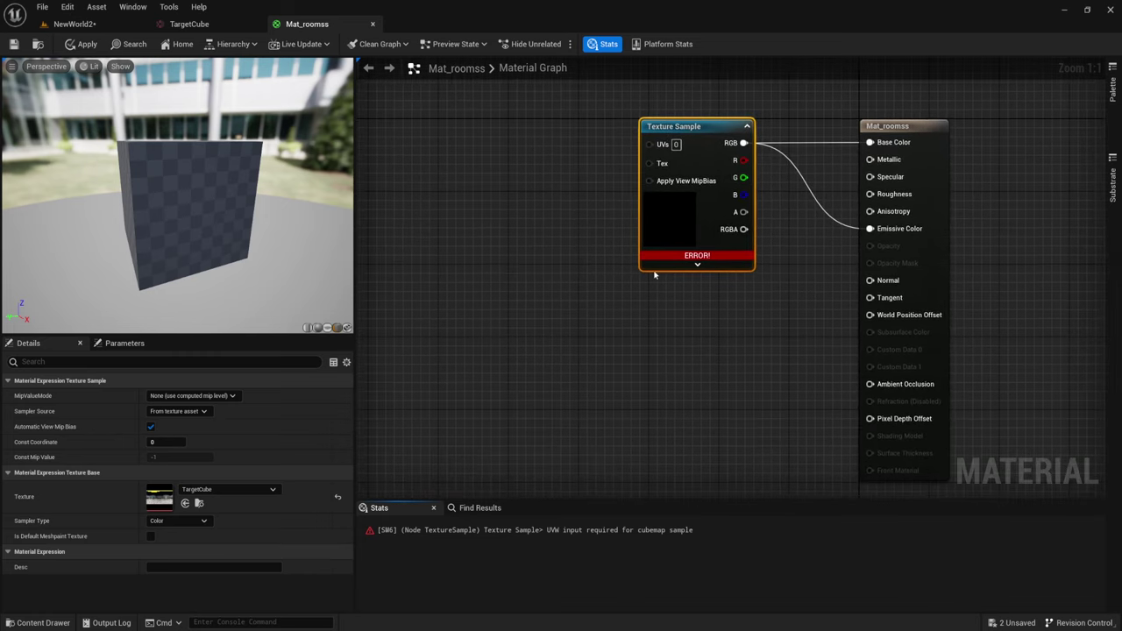
click(780, 230)
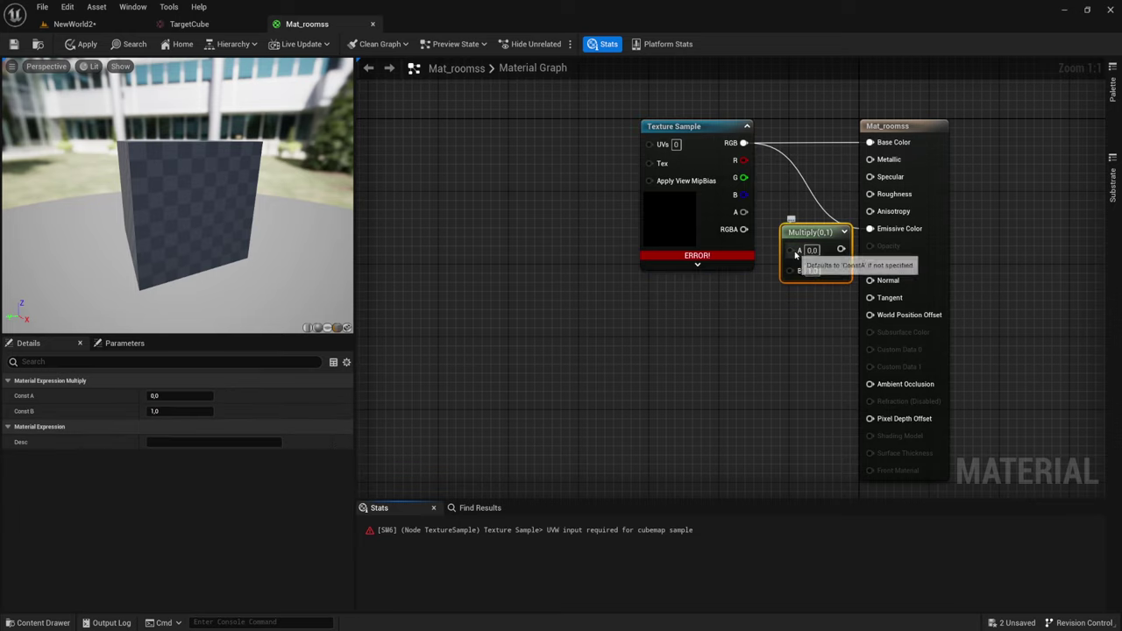
drag(836, 248, 870, 228)
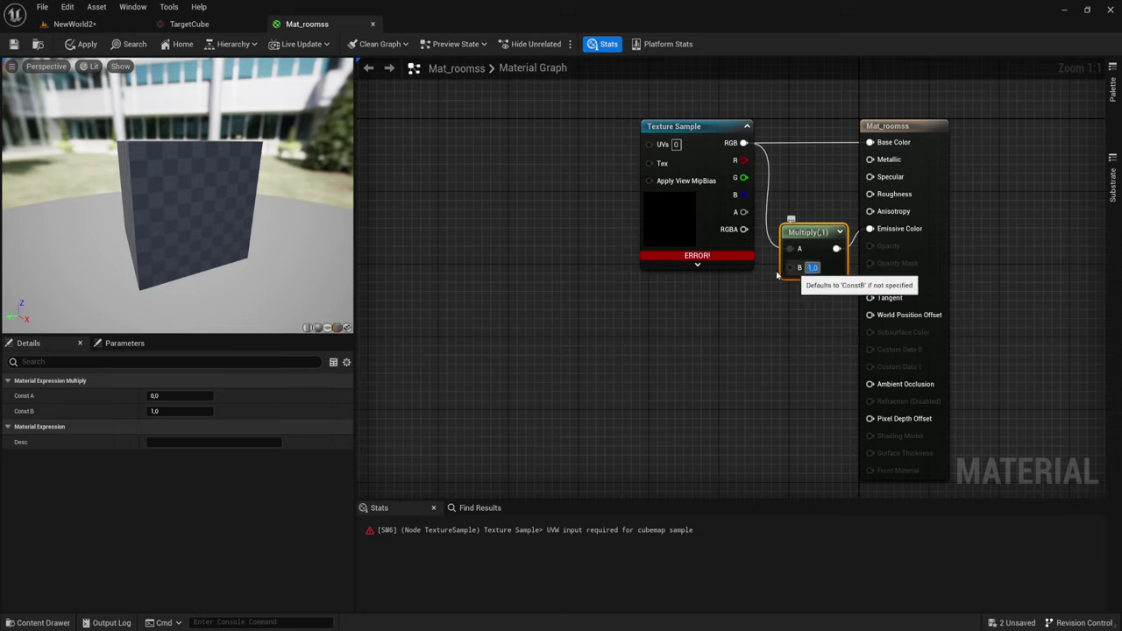
click(811, 268)
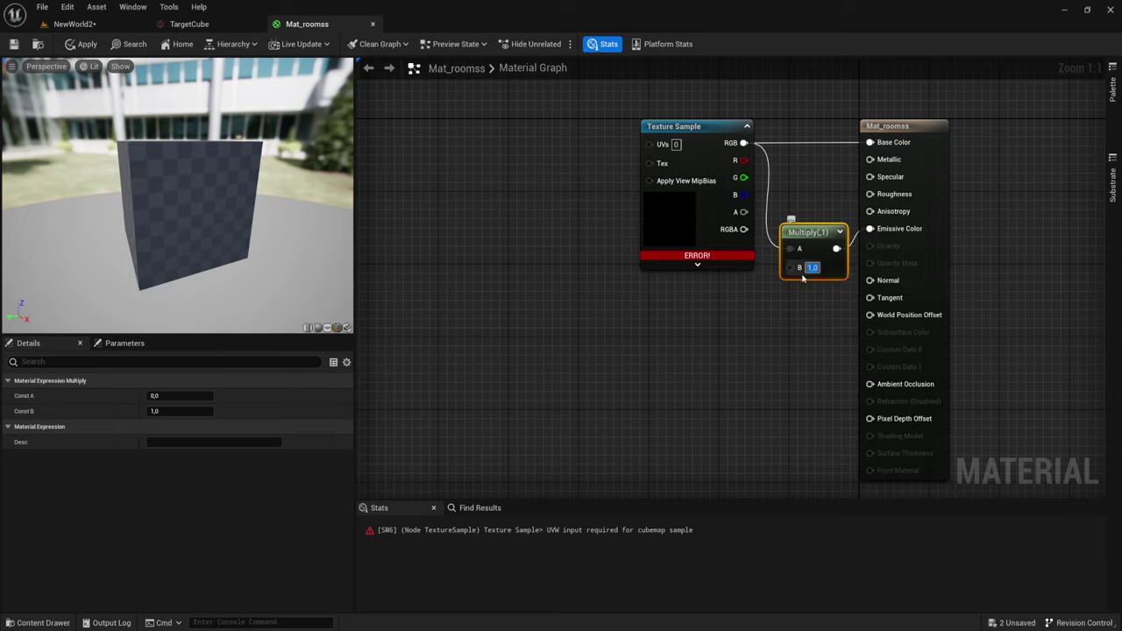
click(83, 44)
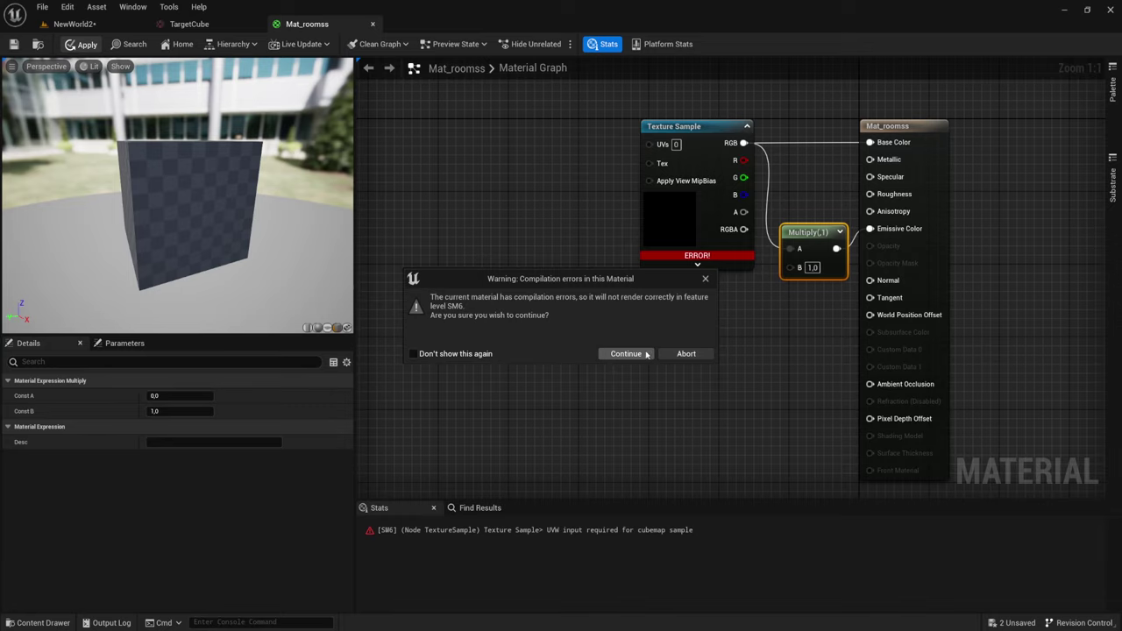
click(705, 279)
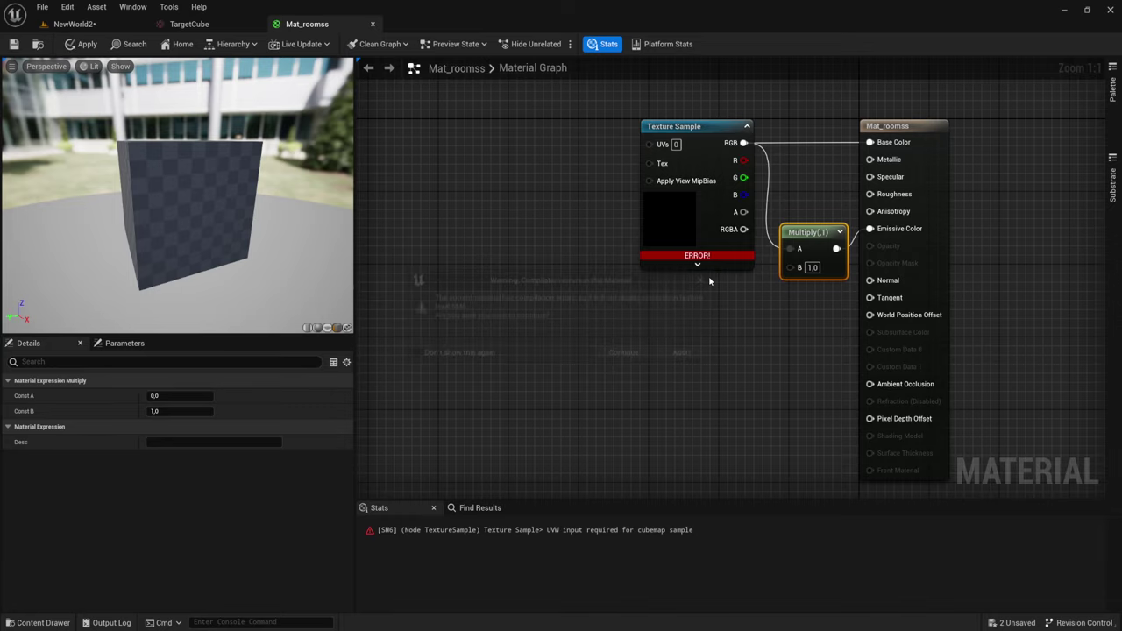
right_drag(386, 180, 511, 223)
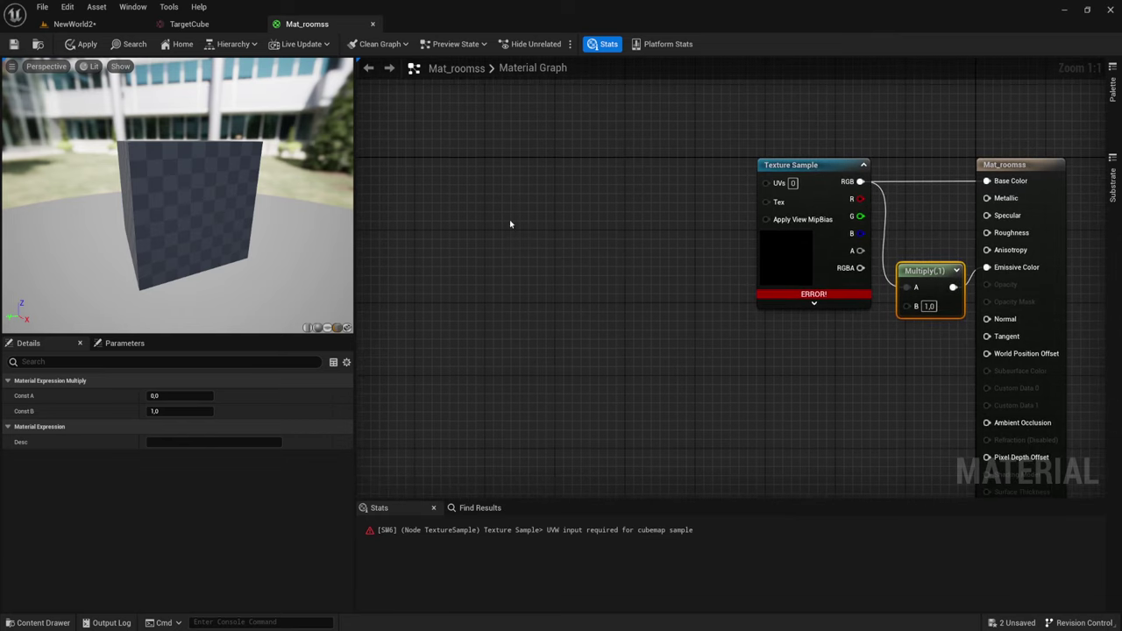
Step: Add an InteriorCubemap node and connect its UVW to the Texture Sample's UVs
right_click(488, 207)
text(cu)
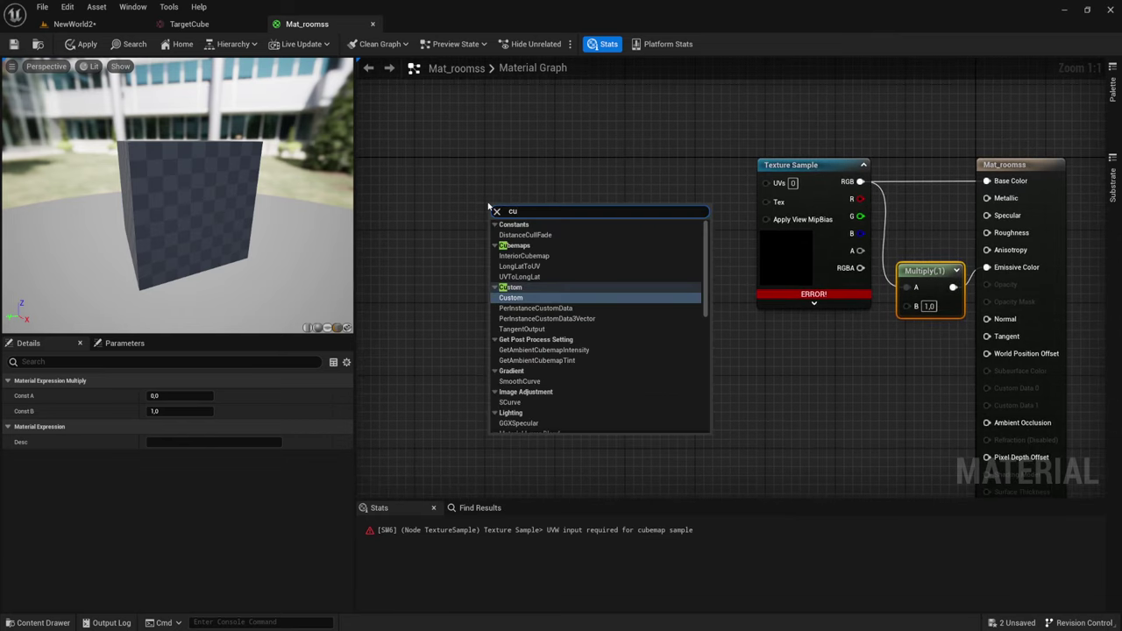
text(be)
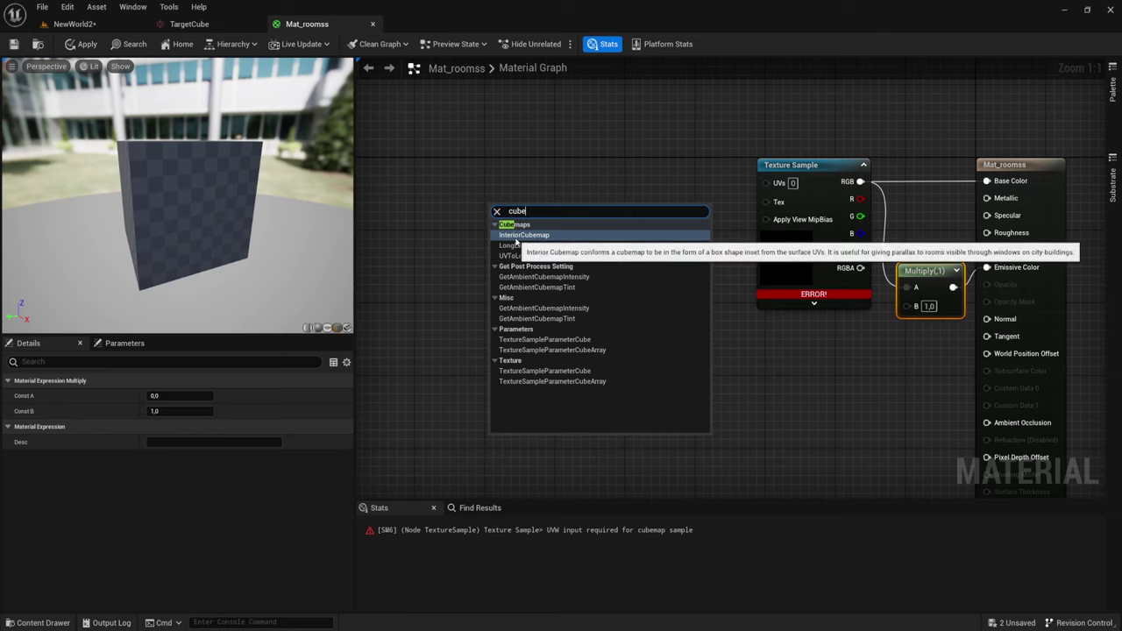
click(524, 234)
mouse_move(579, 211)
mouse_down()
mouse_move(680, 167)
mouse_move(773, 182)
mouse_up()
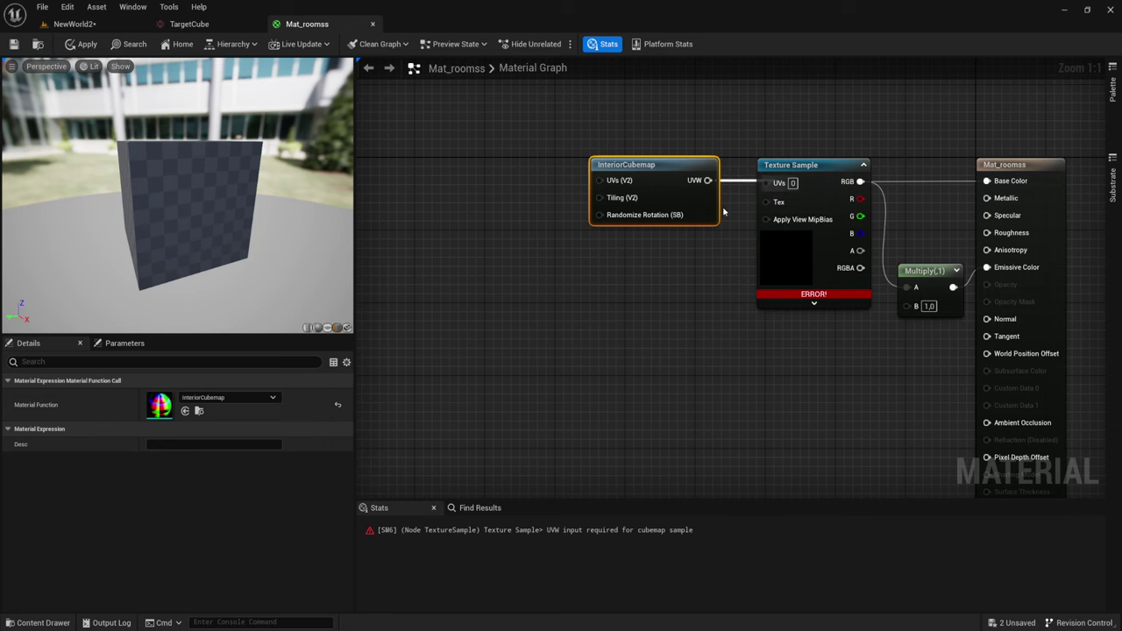
right_drag(525, 249, 588, 272)
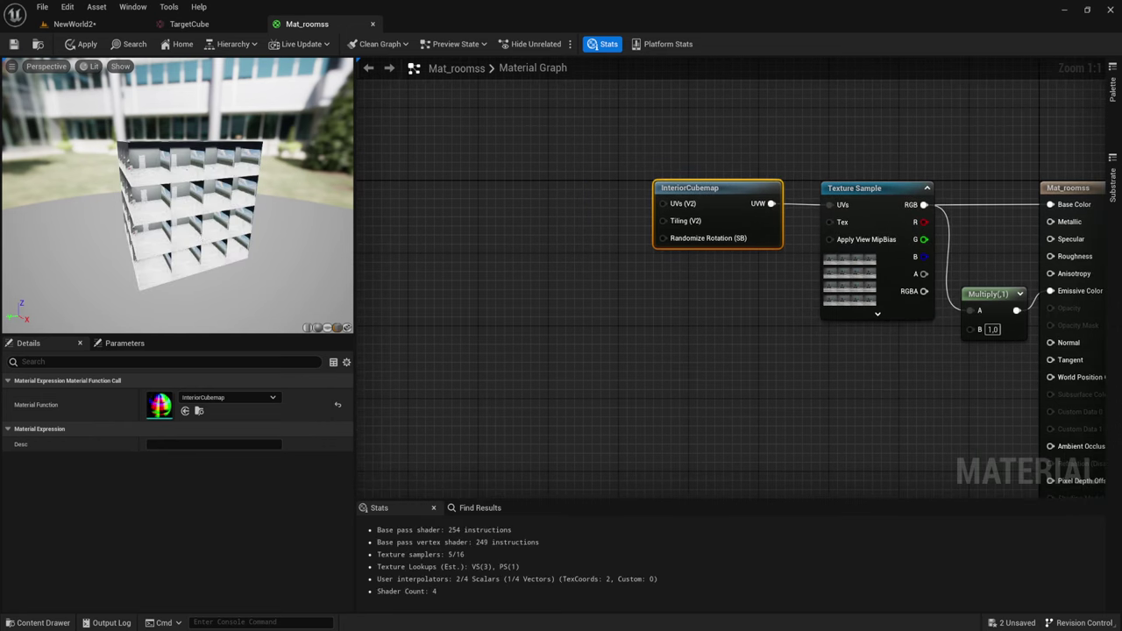
Step: Inspect the room-filled cube in the preview, then go back to the NewWorld2 level
drag(175, 193, 227, 197)
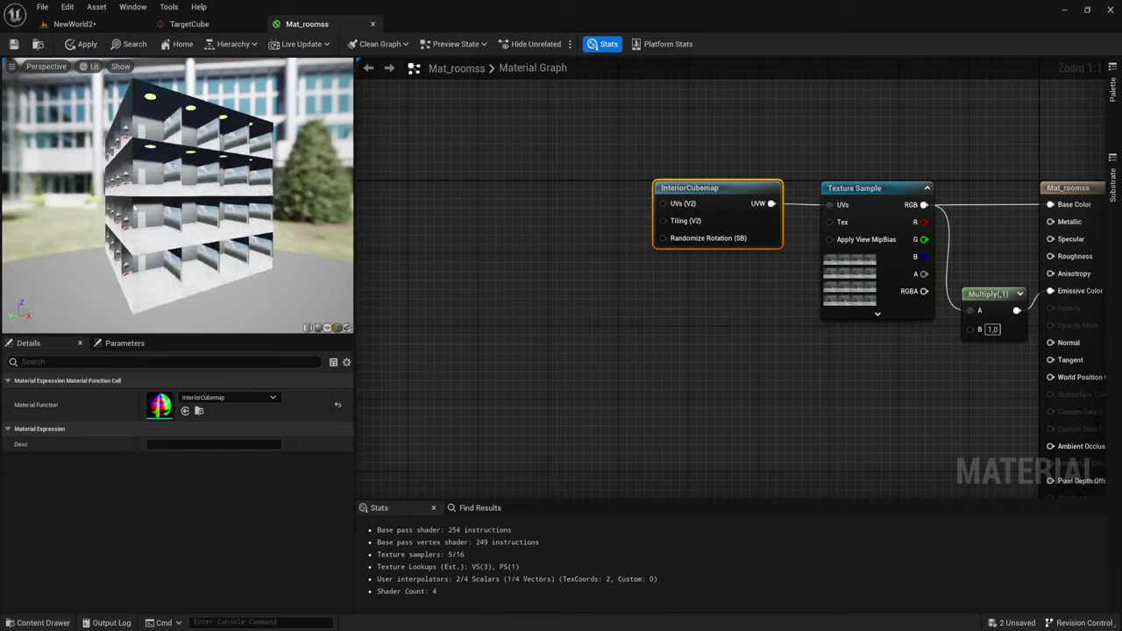
scroll(137, 216, up, 5)
scroll(141, 217, down, 5)
drag(140, 217, 210, 203)
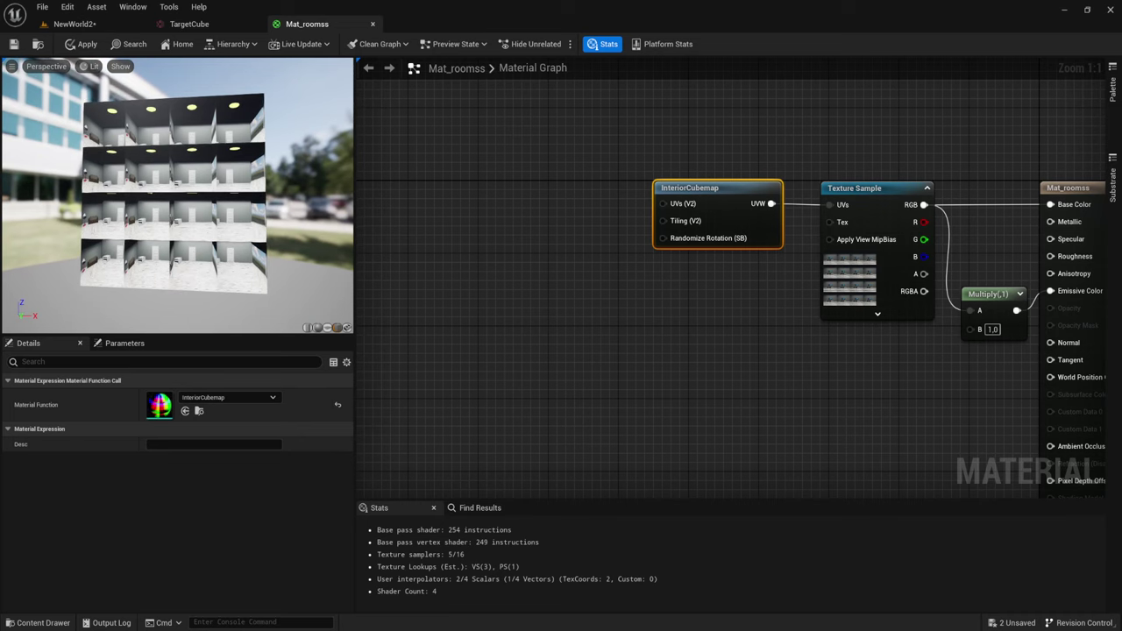
drag(614, 276, 686, 307)
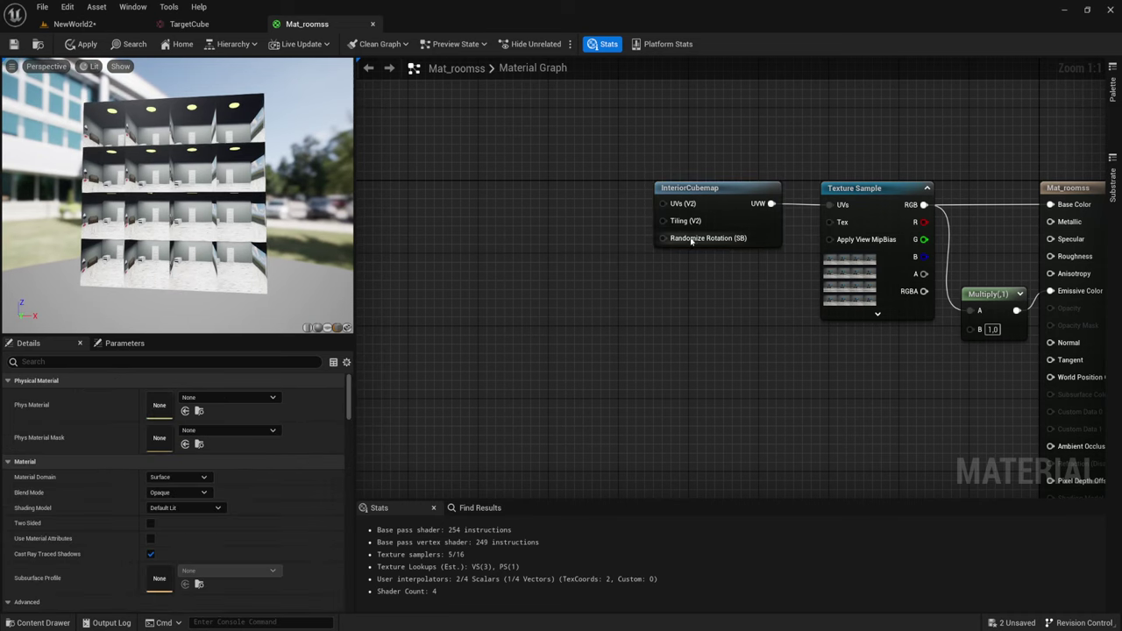
click(712, 187)
right_drag(646, 284, 694, 309)
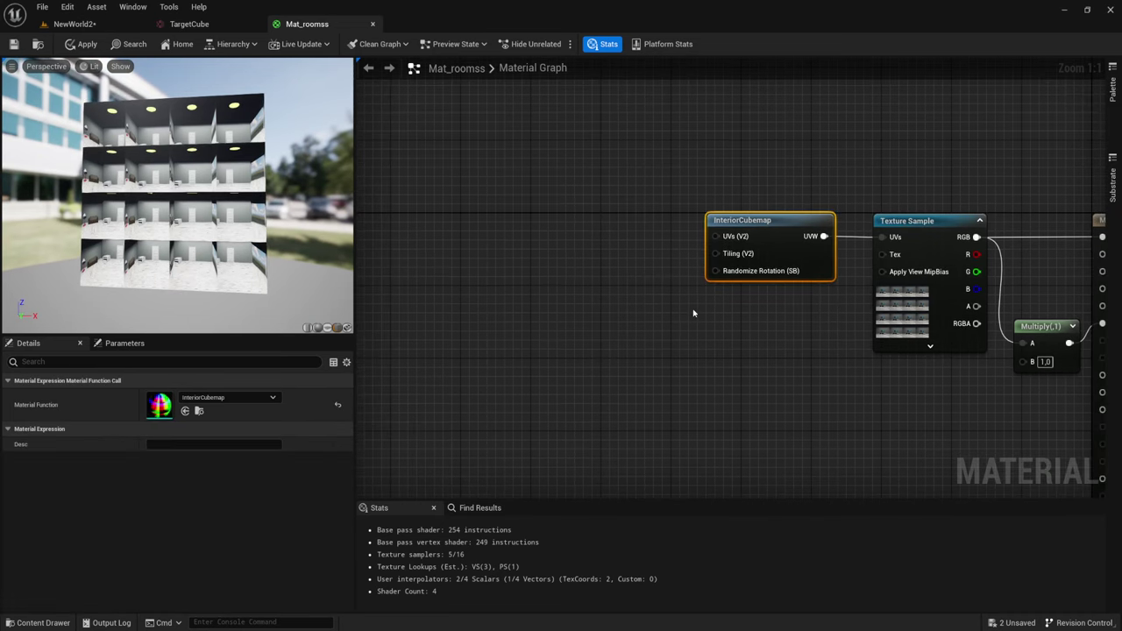
click(115, 24)
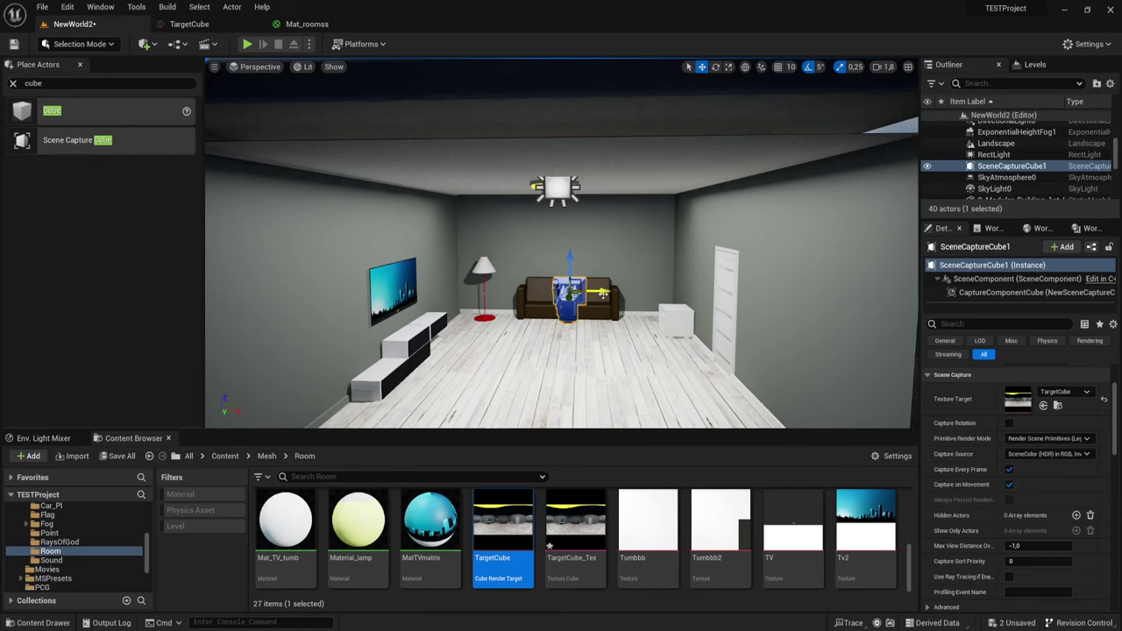
Step: Fly to the building and place a Plane from Place Actors > Shapes in front of it
drag(603, 294, 561, 403)
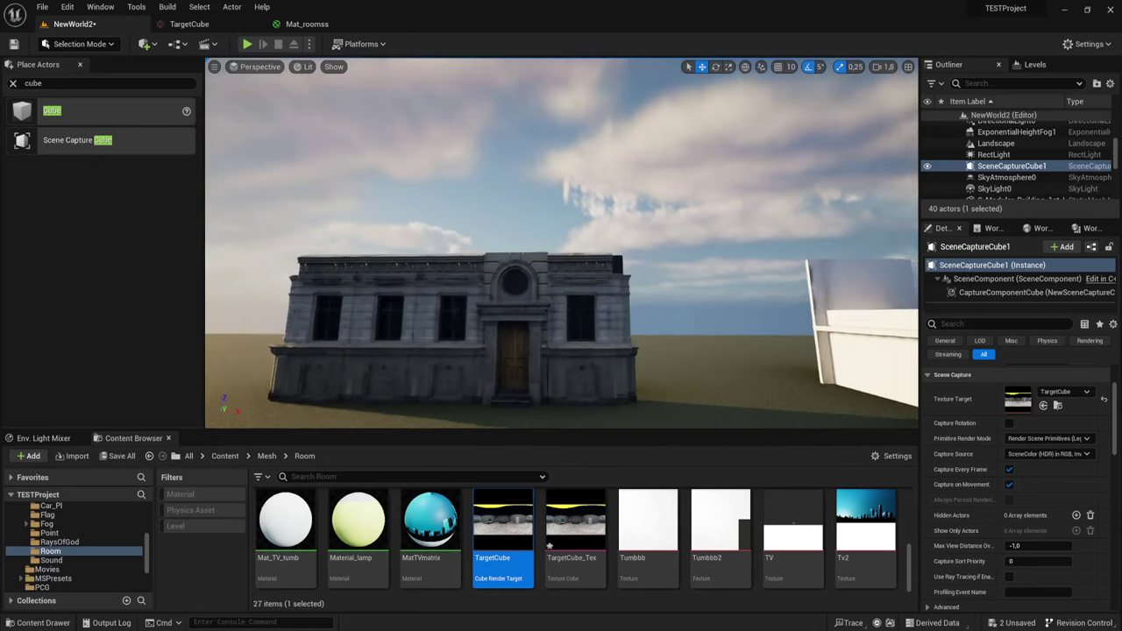
right_drag(520, 321, 519, 322)
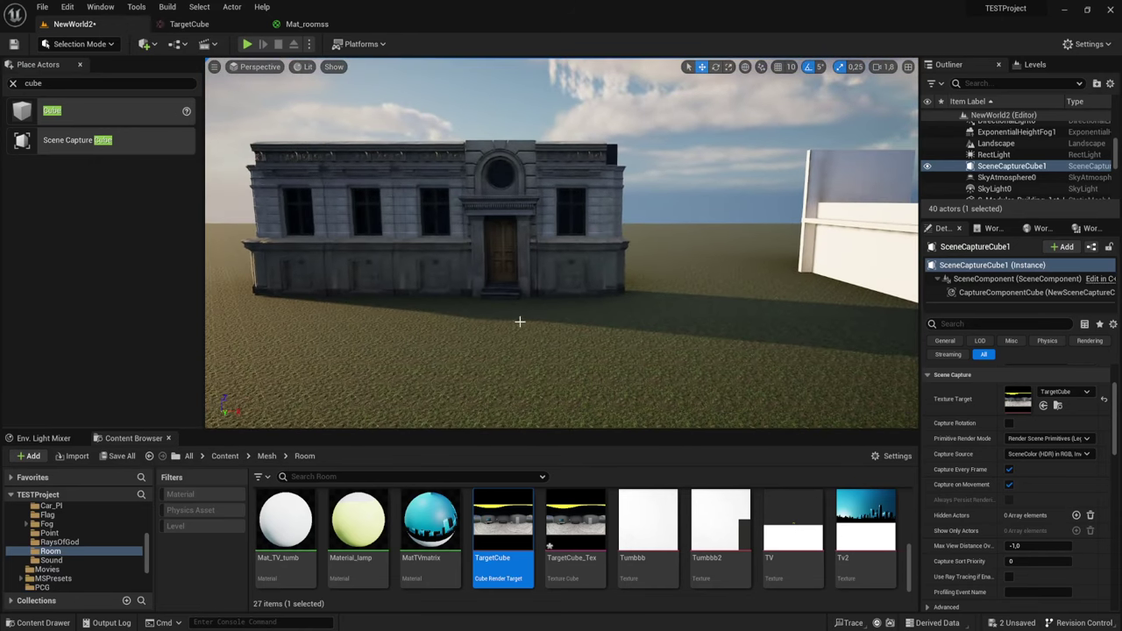
click(144, 44)
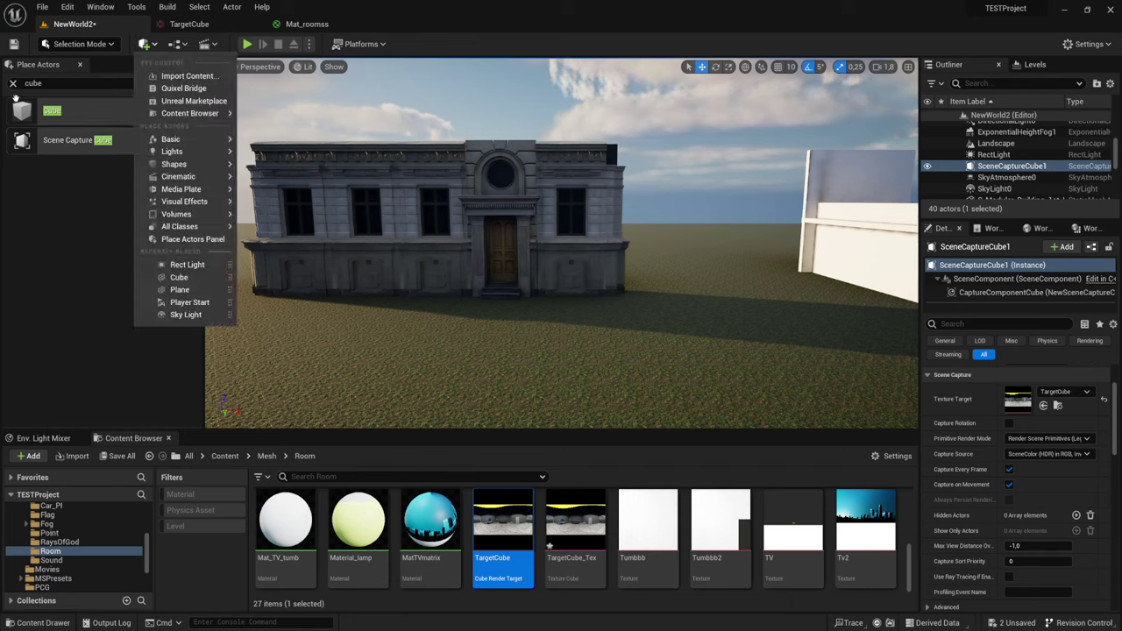
click(171, 147)
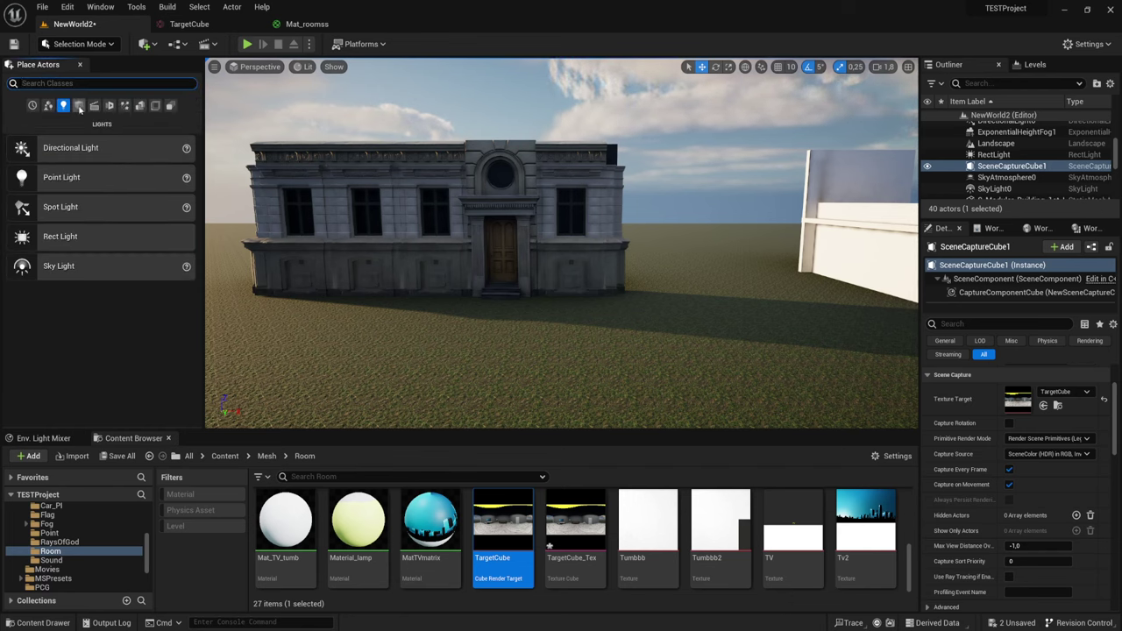
click(79, 106)
mouse_move(66, 268)
mouse_down()
mouse_move(567, 317)
mouse_move(543, 291)
mouse_up()
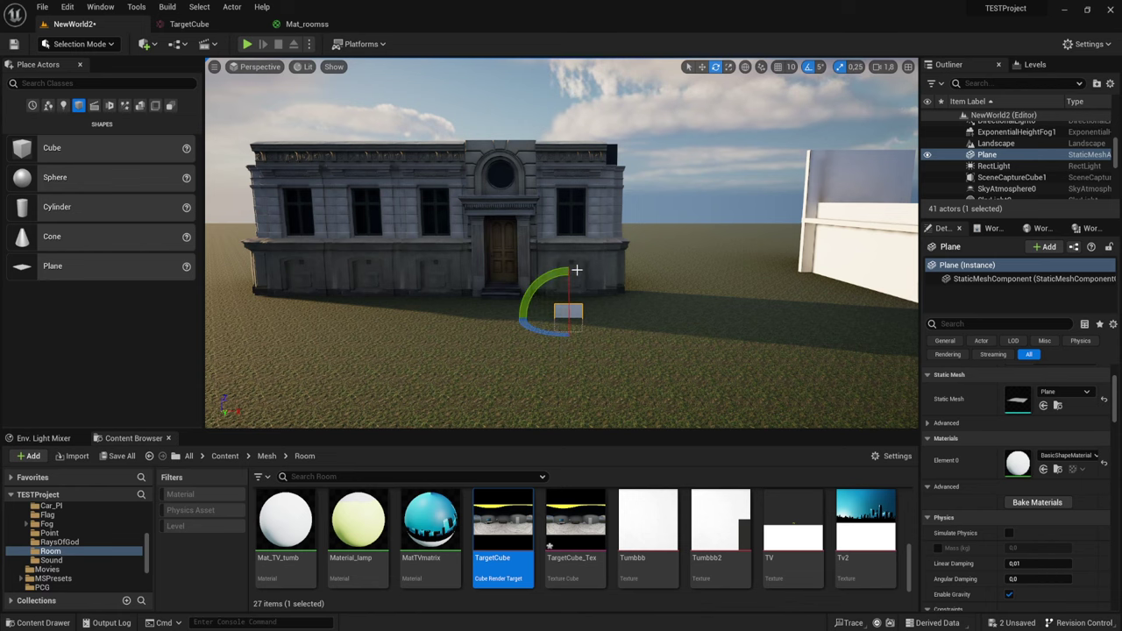
Step: Rotate the plane 90° upright and raise it in front of the building's window
key(w)
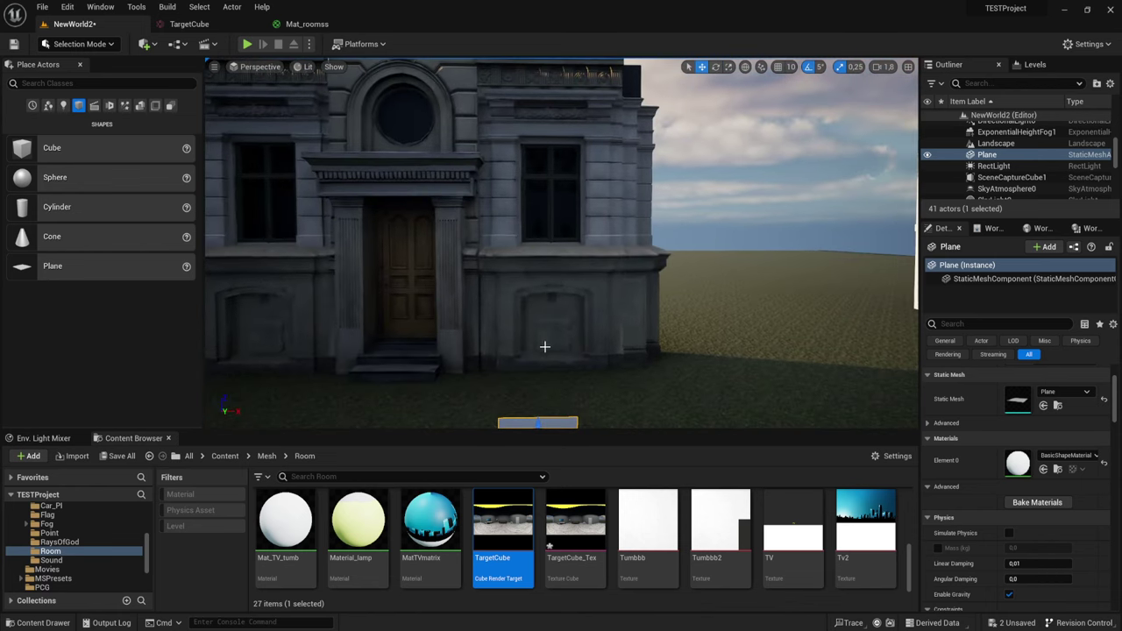
right_drag(561, 263, 613, 262)
right_drag(616, 400, 560, 401)
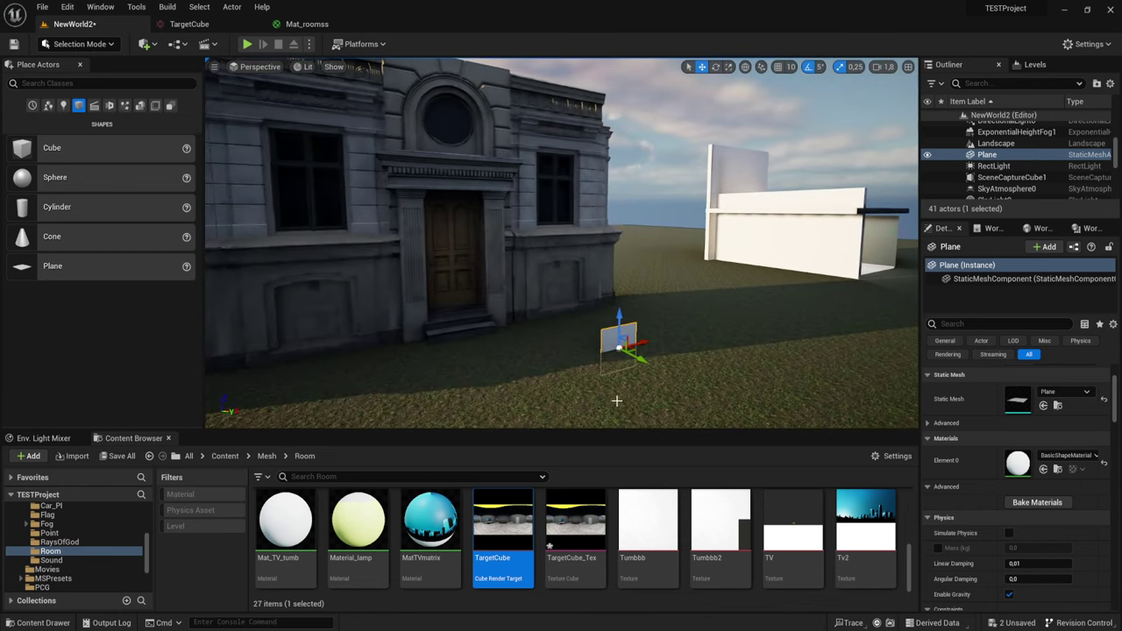
drag(616, 323, 617, 127)
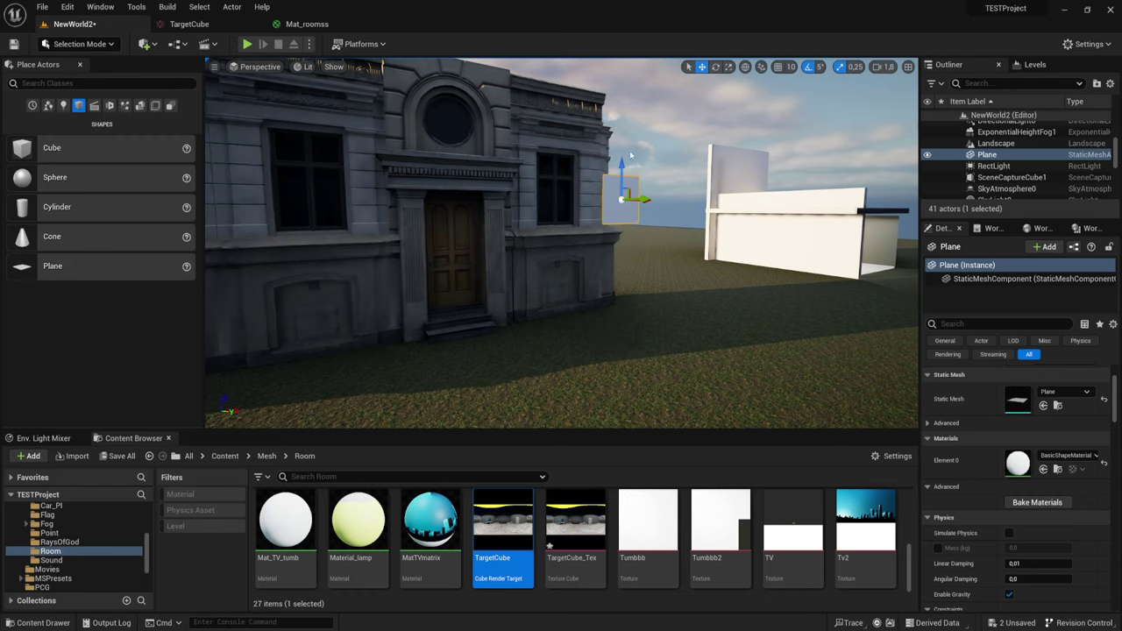
drag(642, 197, 571, 185)
mouse_move(572, 185)
right_down()
mouse_move(543, 201)
mouse_move(622, 186)
right_up()
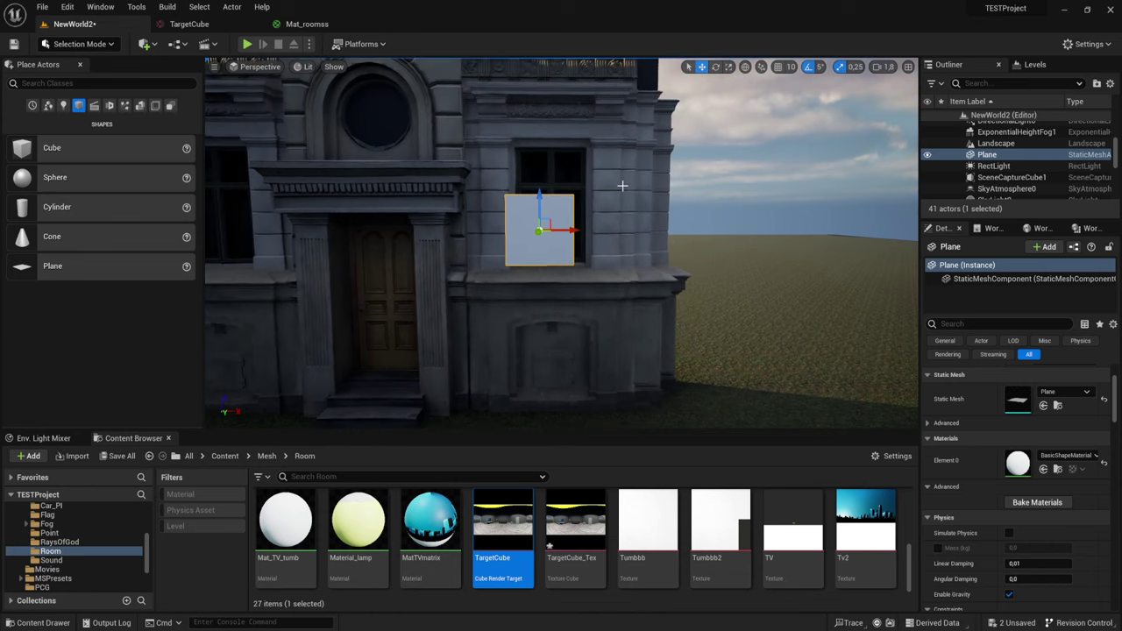
Step: Set the plane's locked Scale to 2.0 on all axes and focus the view on it
scroll(1023, 427, up, 1)
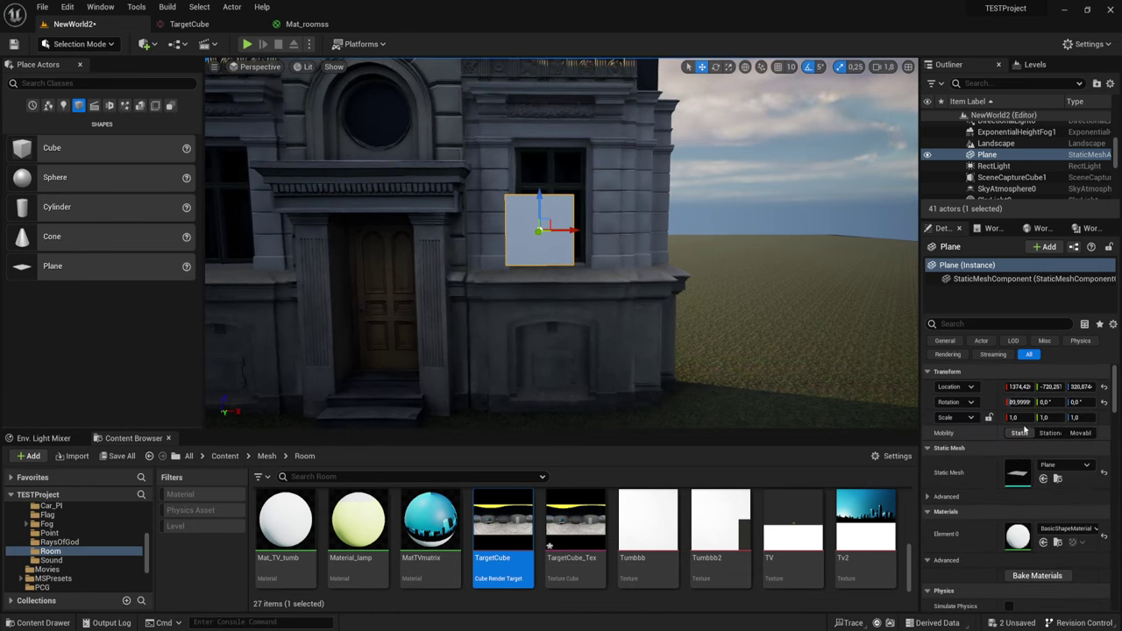
scroll(1034, 428, down, 1)
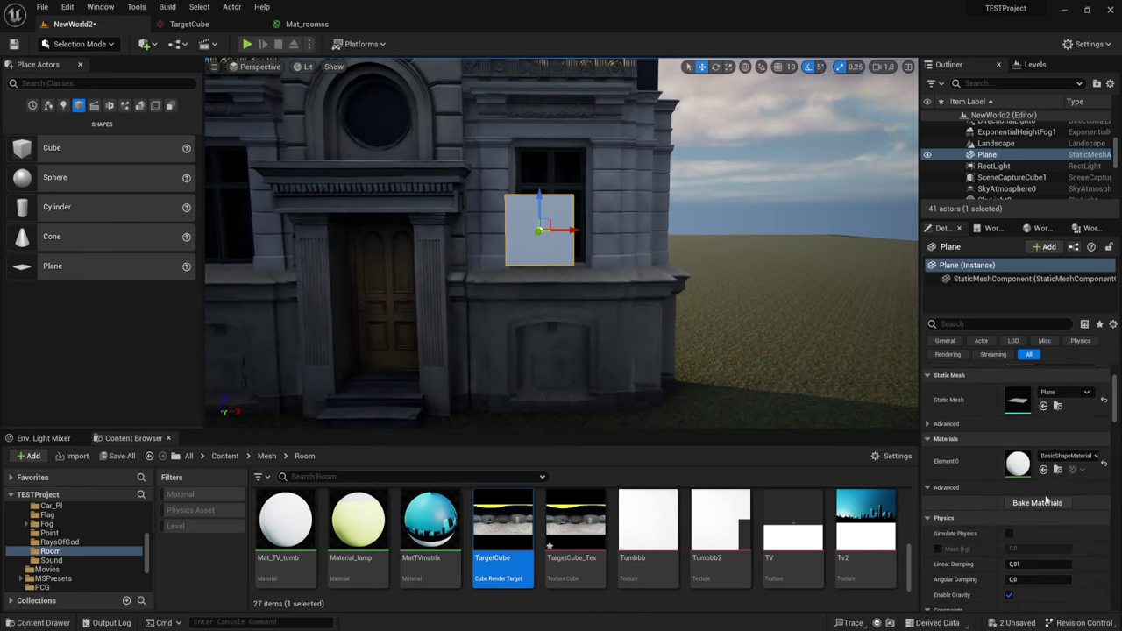
scroll(1038, 433, up, 1)
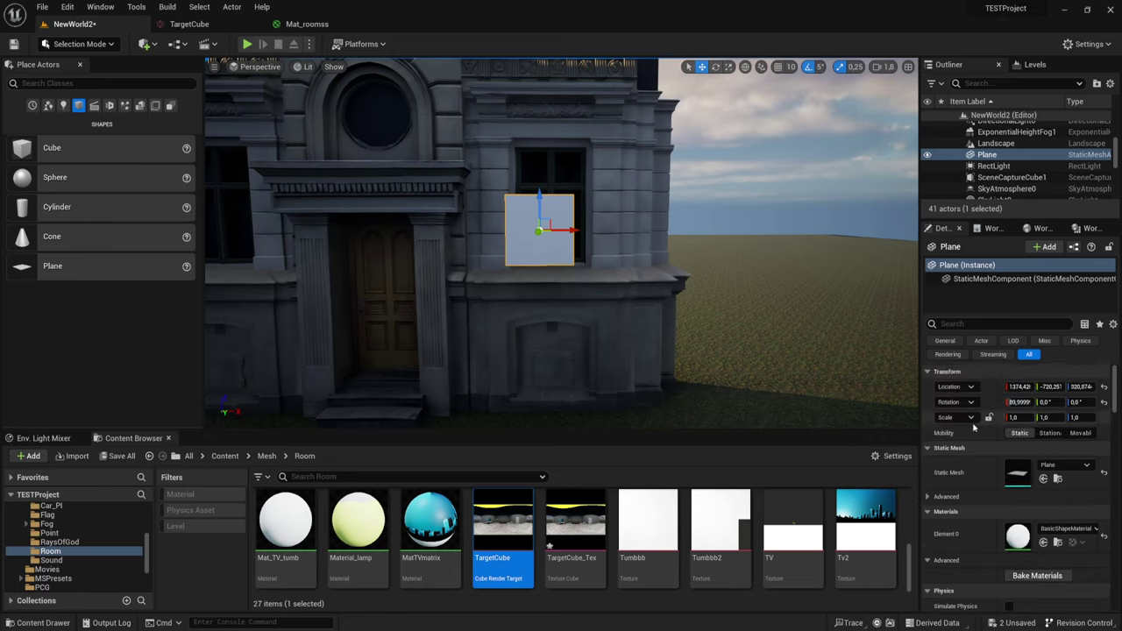
click(1014, 417)
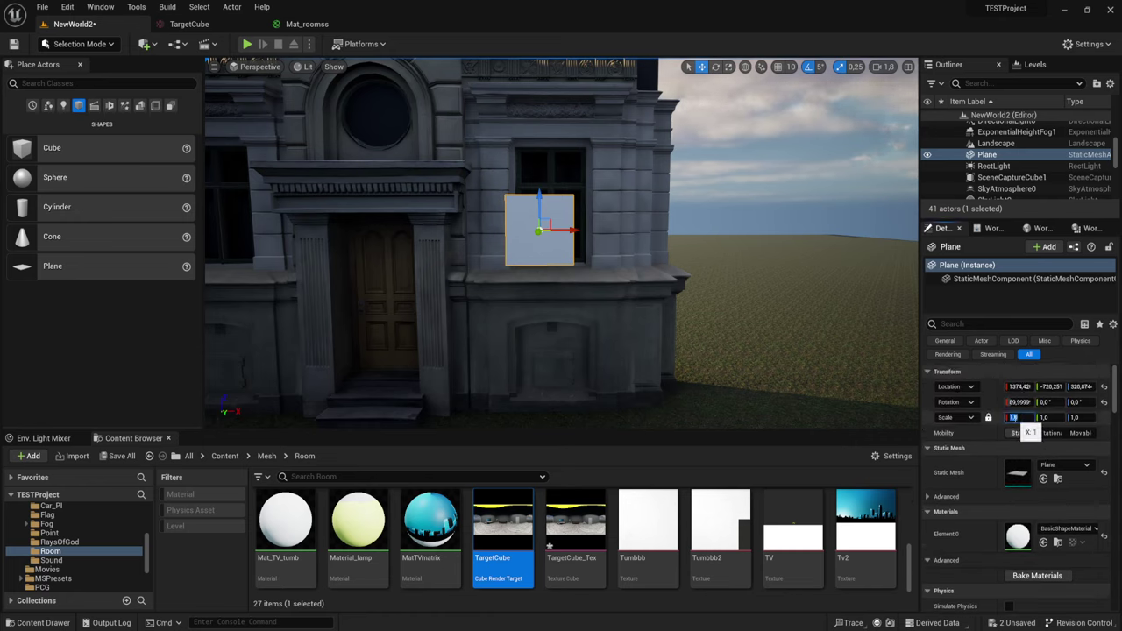
text(2)
key(Return)
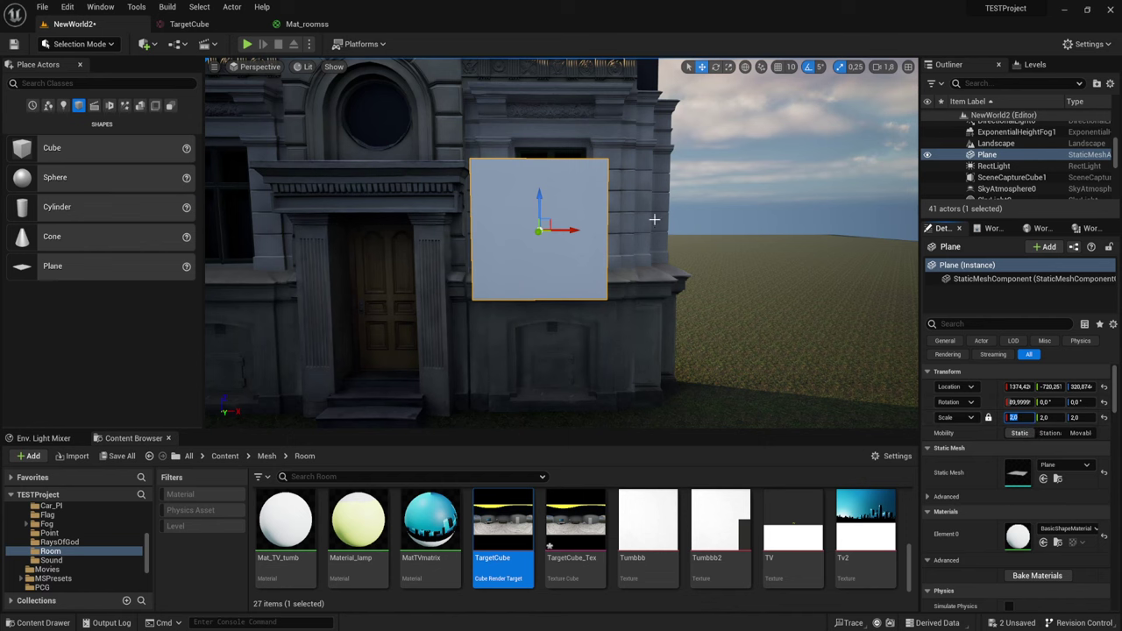
mouse_move(654, 219)
alt+mouse_down()
mouse_move(609, 211)
mouse_move(632, 248)
mouse_move(491, 254)
alt+mouse_up()
key(f)
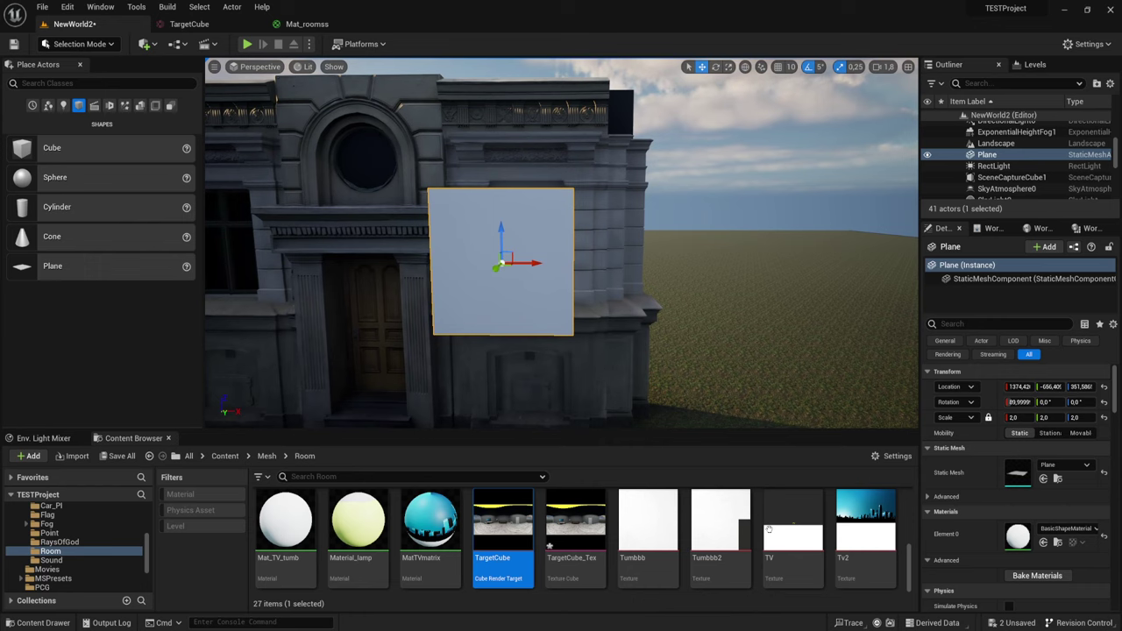
scroll(765, 537, up, 1)
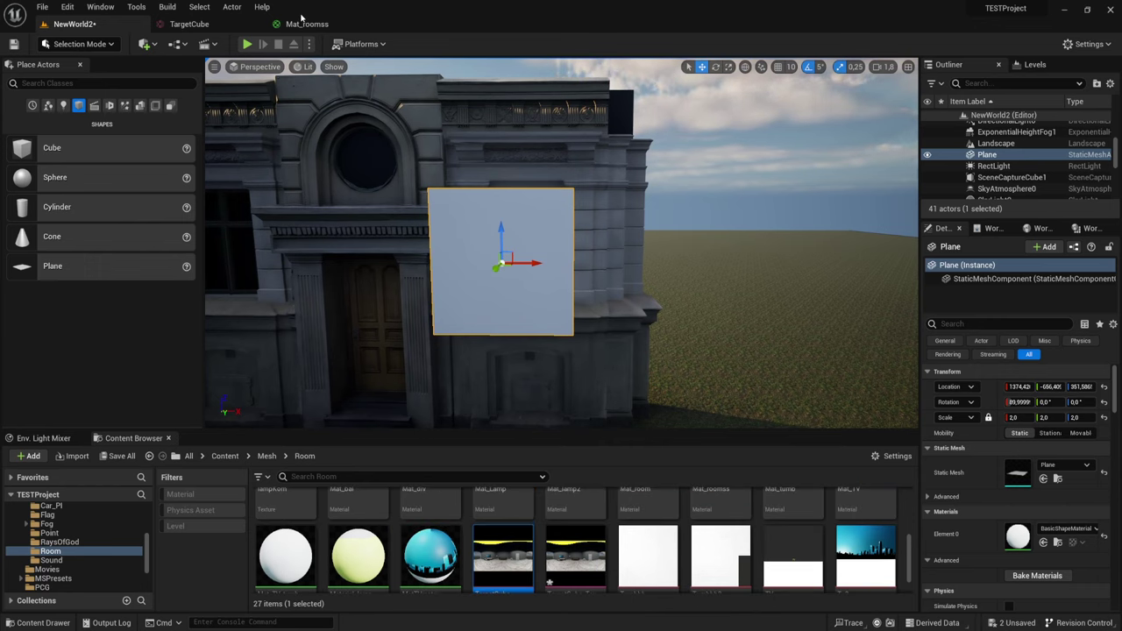
Step: Drag Mat_roomss onto the facade plane, then apply the material's pending changes
click(335, 26)
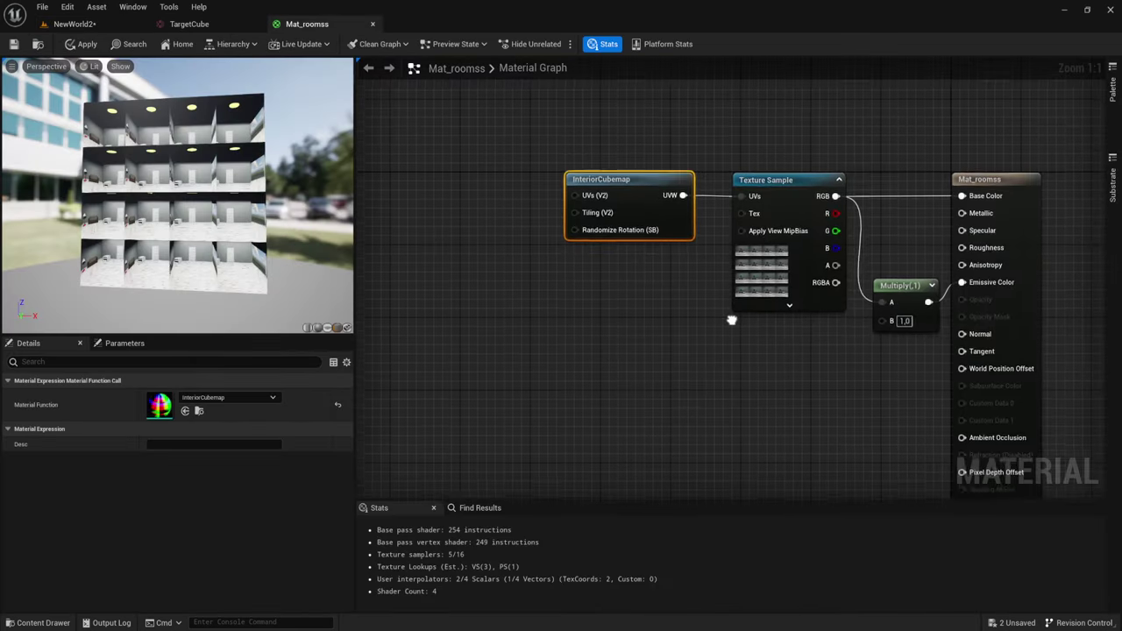
click(75, 24)
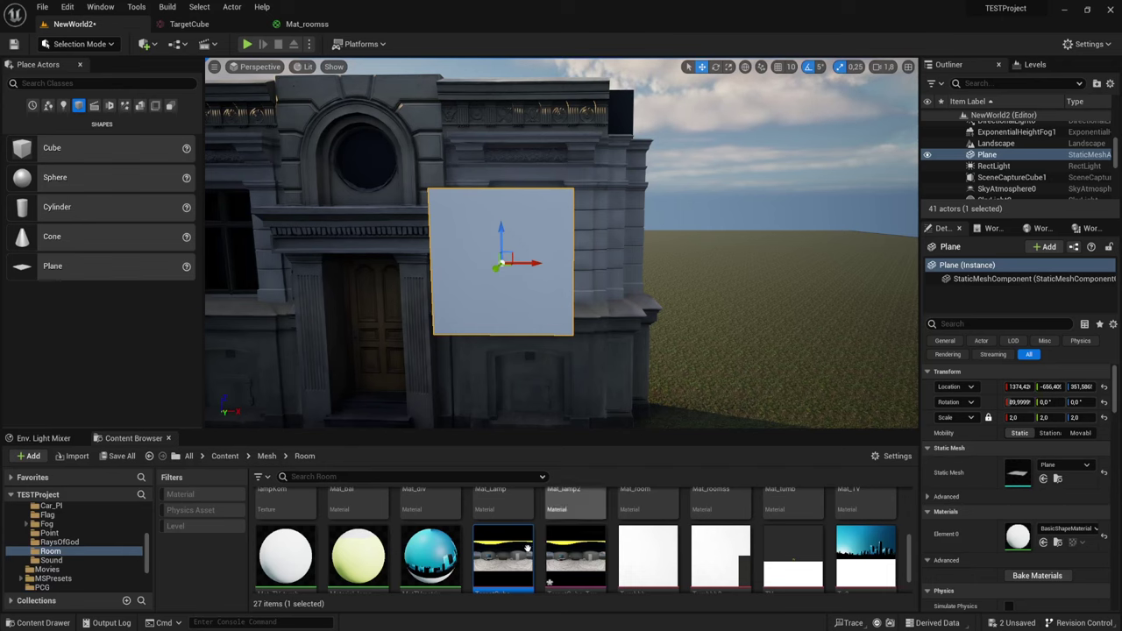
scroll(544, 552, up, 2)
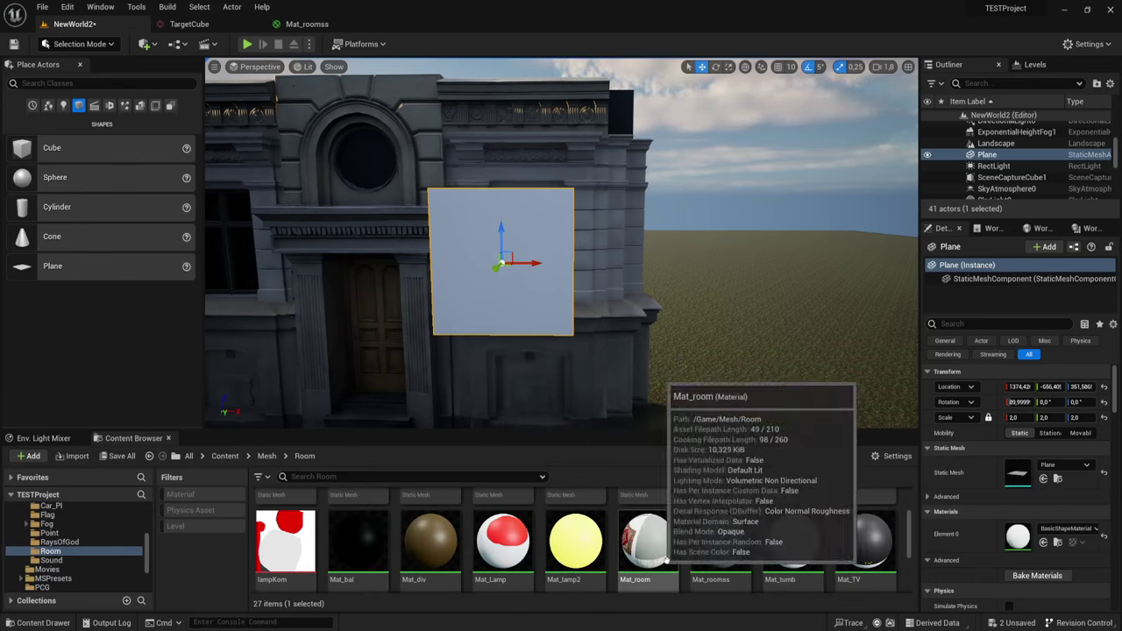
scroll(693, 544, up, 2)
scroll(762, 557, down, 3)
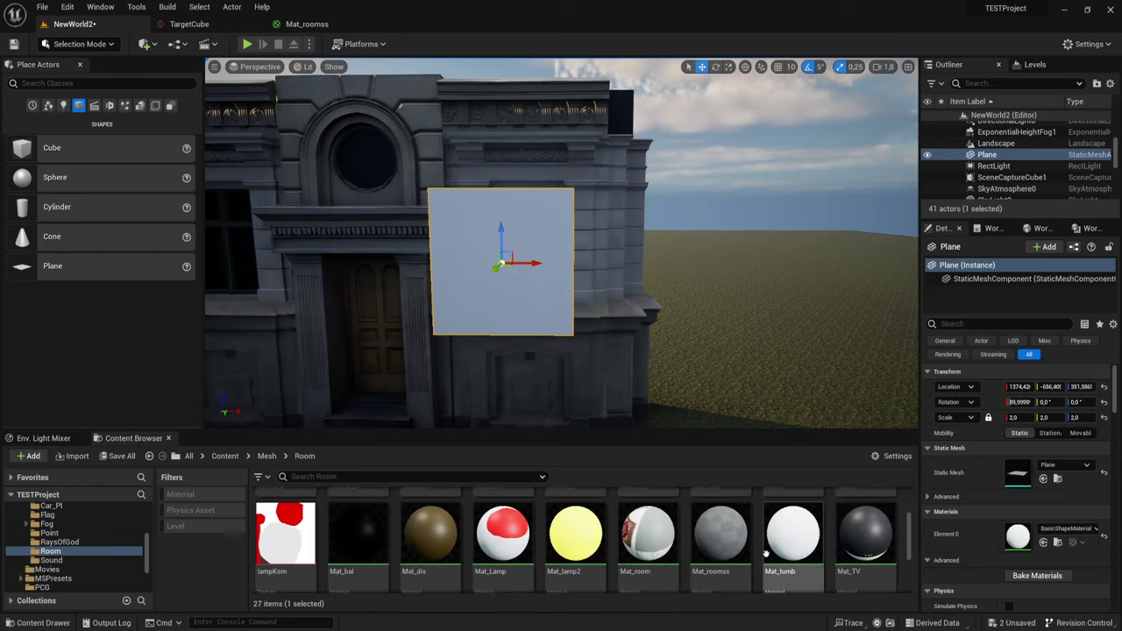
scroll(875, 544, down, 2)
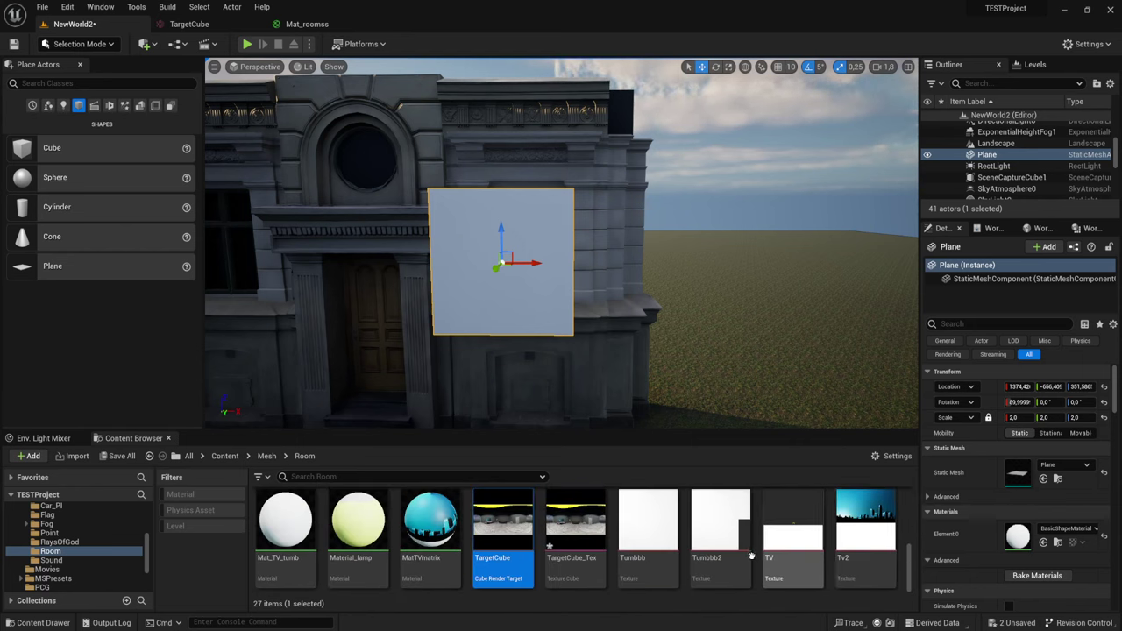
scroll(545, 557, up, 2)
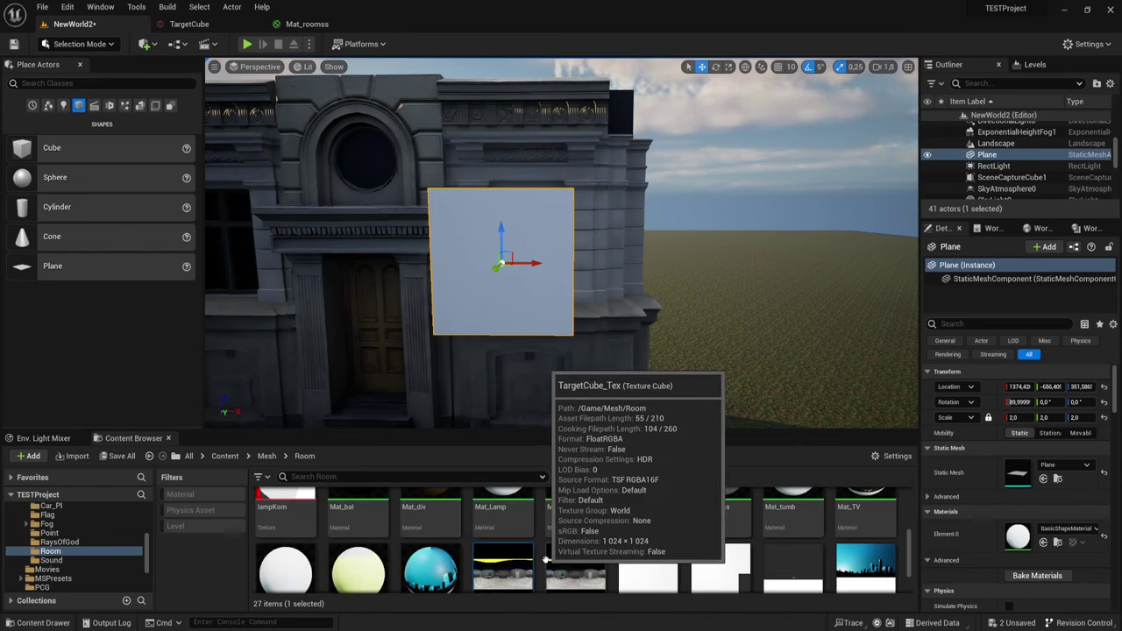
scroll(545, 557, up, 2)
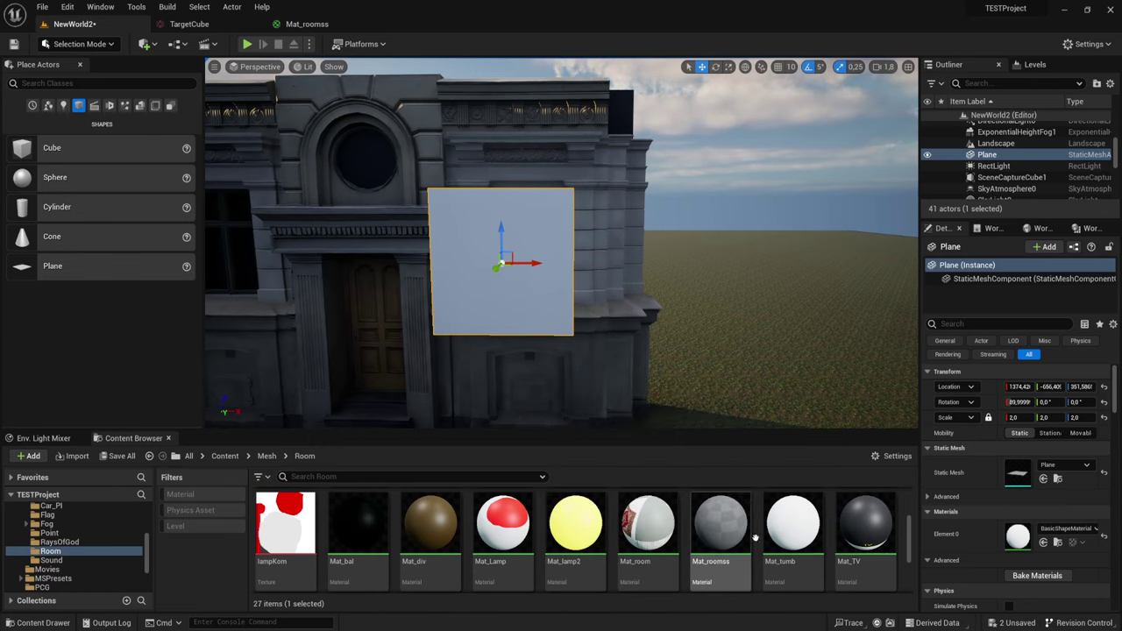
drag(723, 536, 464, 278)
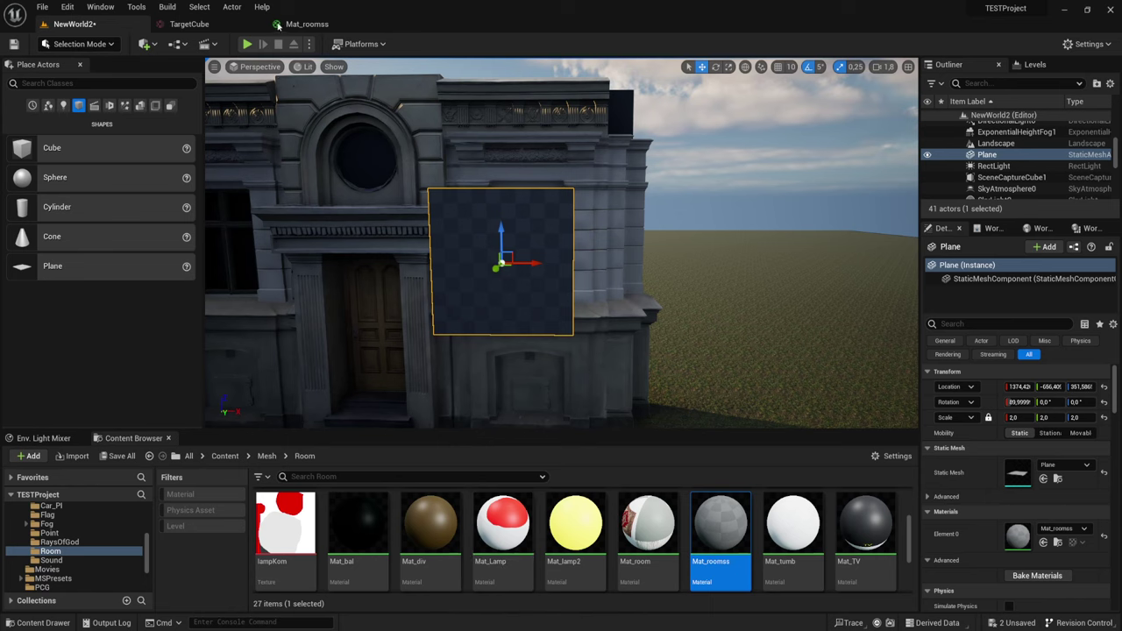
click(293, 24)
click(82, 44)
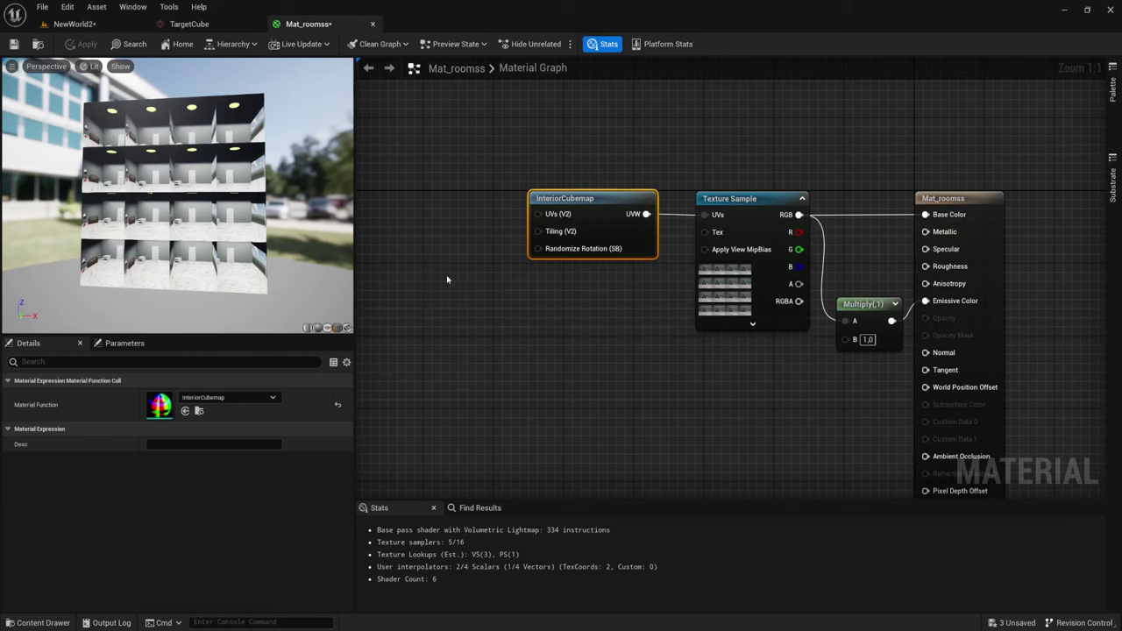
Step: Save Mat_roomss, inspect the room-grid plane in NewWorld2, and reopen the material graph
click(12, 44)
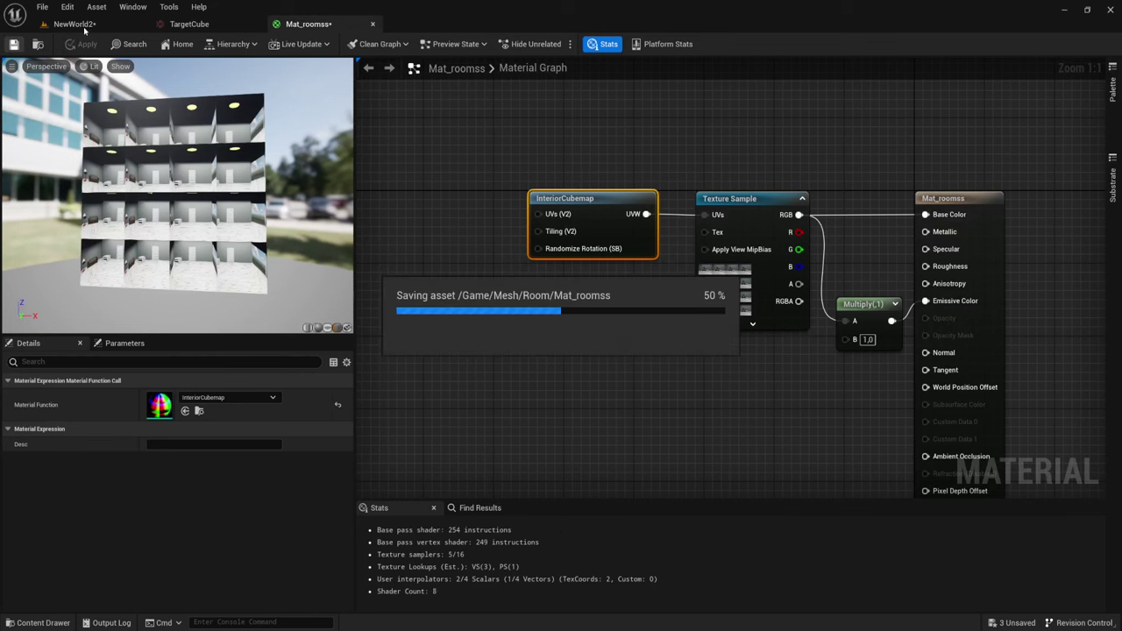
click(87, 26)
drag(561, 308, 534, 263)
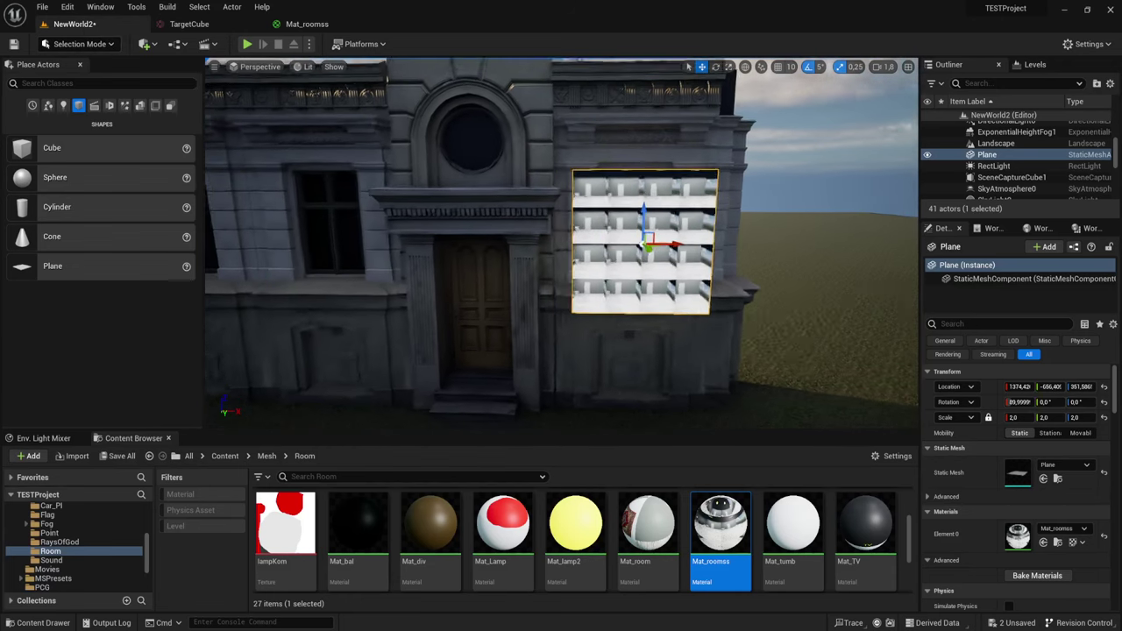
drag(514, 170, 513, 168)
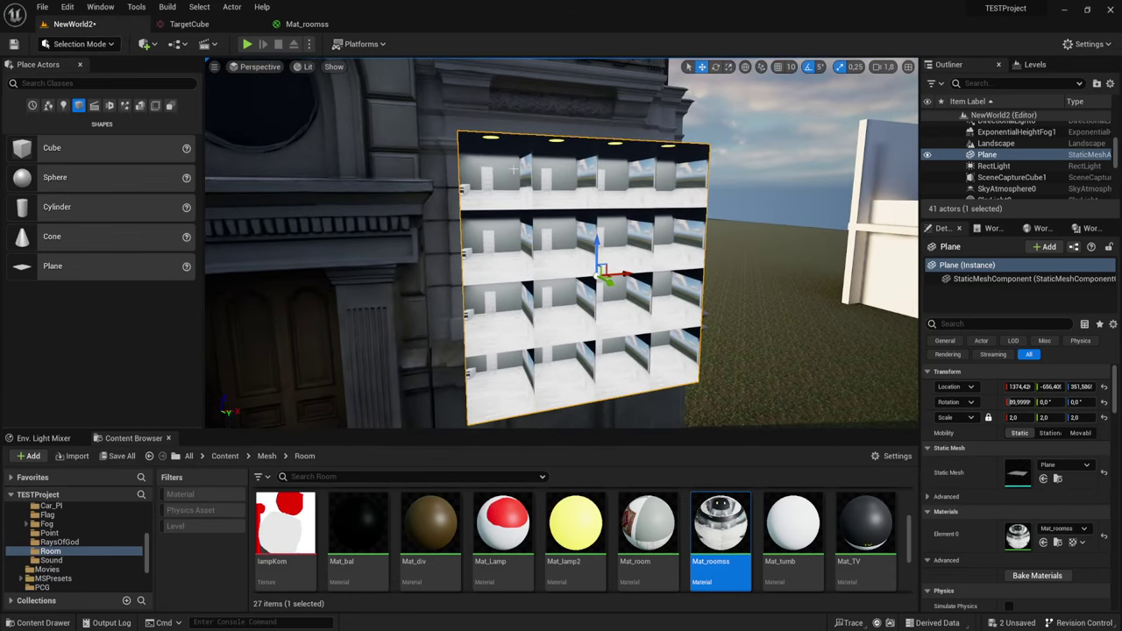
scroll(605, 254, down, 8)
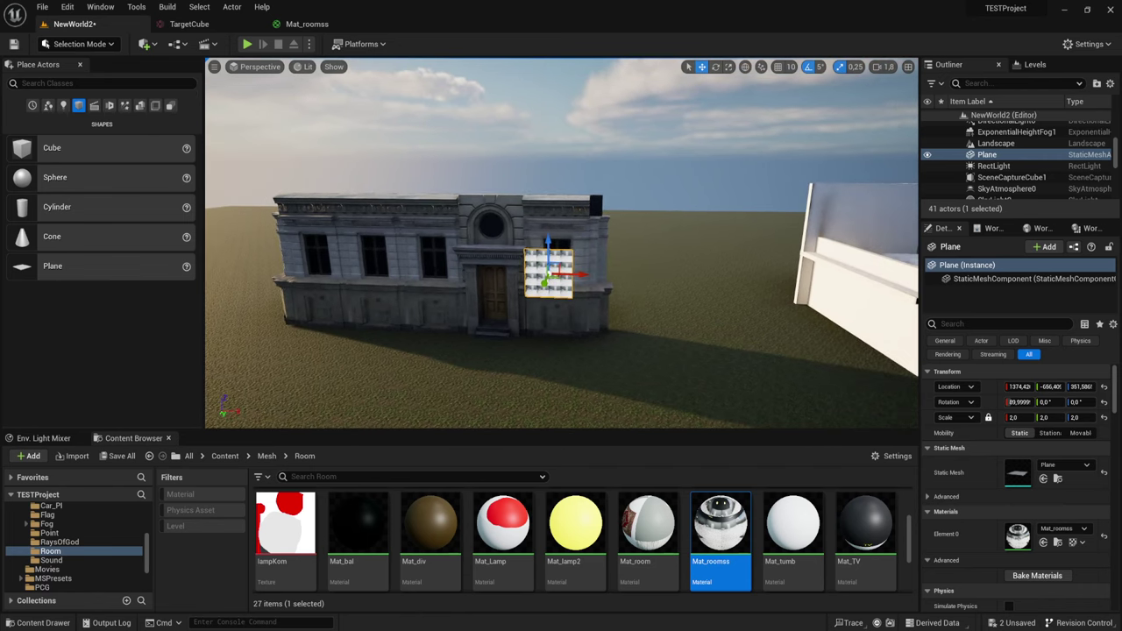
right_drag(626, 225, 590, 141)
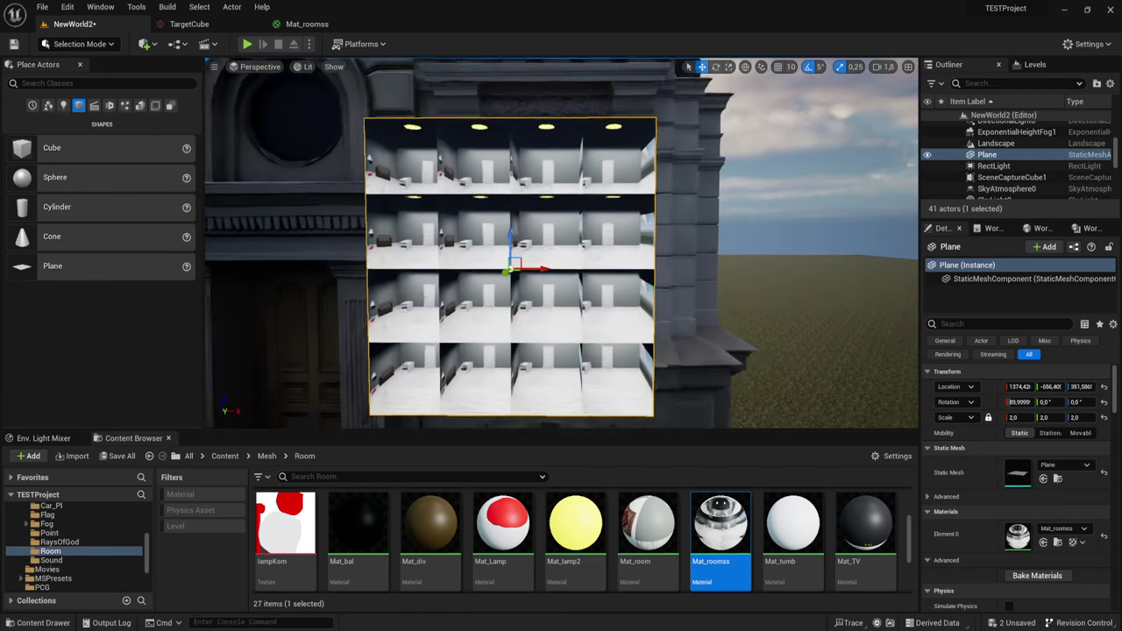
right_drag(570, 287, 568, 264)
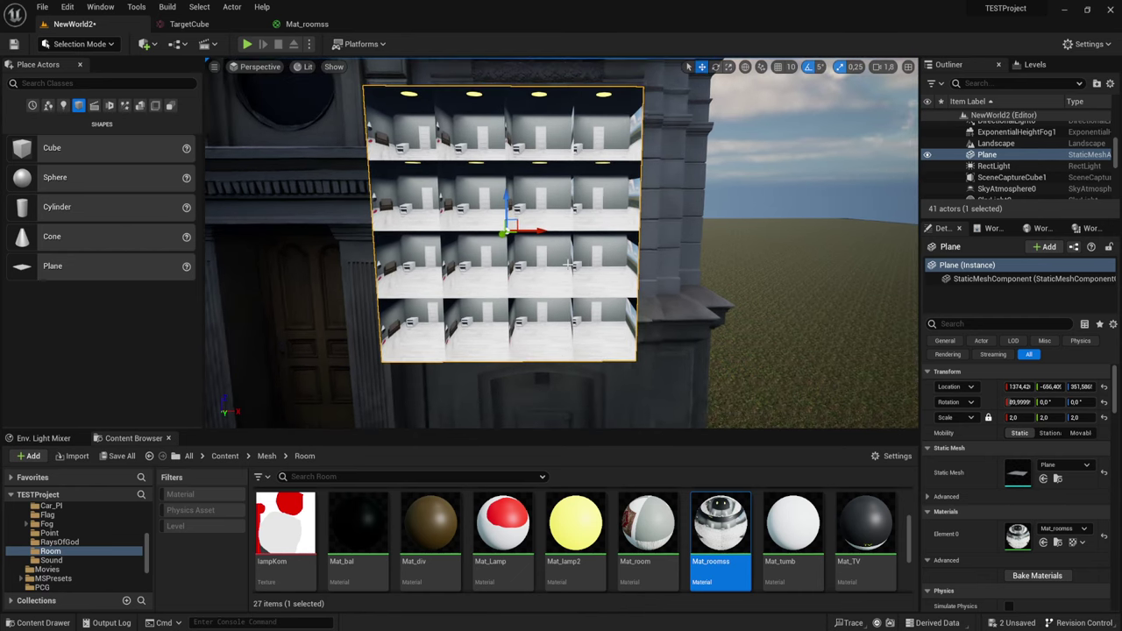
click(305, 21)
right_drag(677, 291, 961, 320)
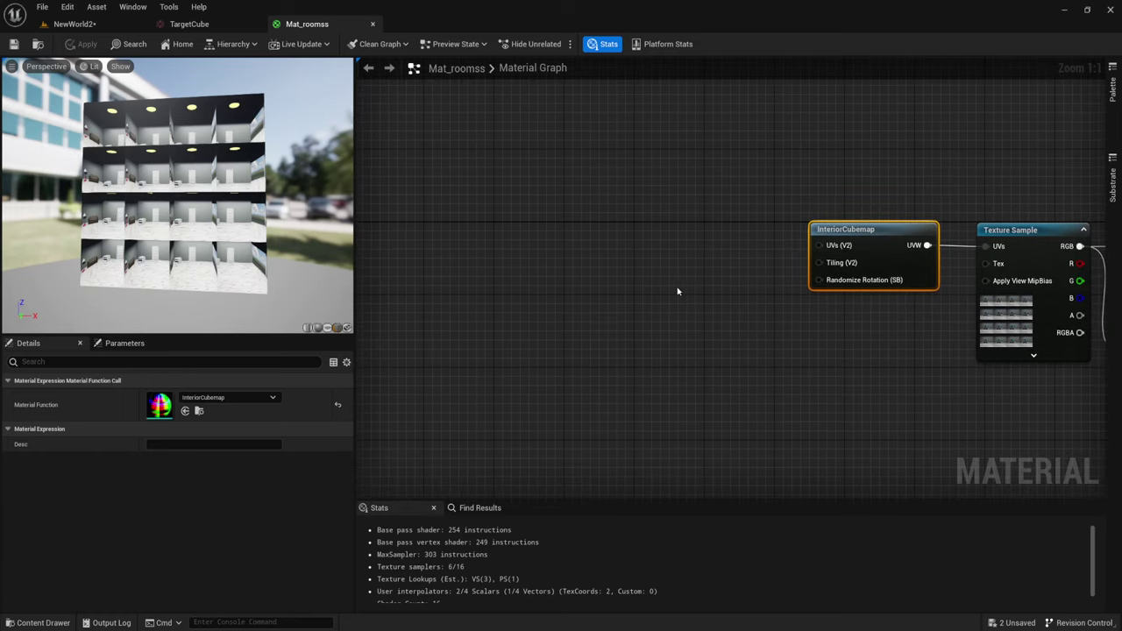
Step: Wire a new AppendMany node into InteriorCubemap's Tiling and add a 0 Constant beside it
right_drag(677, 291, 673, 291)
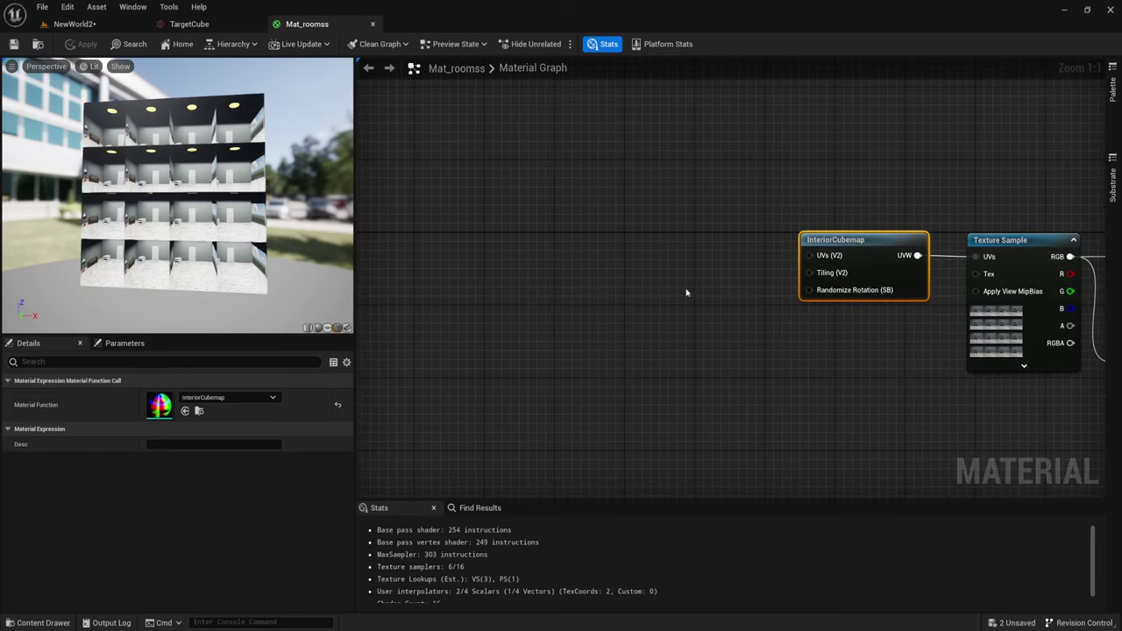
right_click(654, 236)
text(ap)
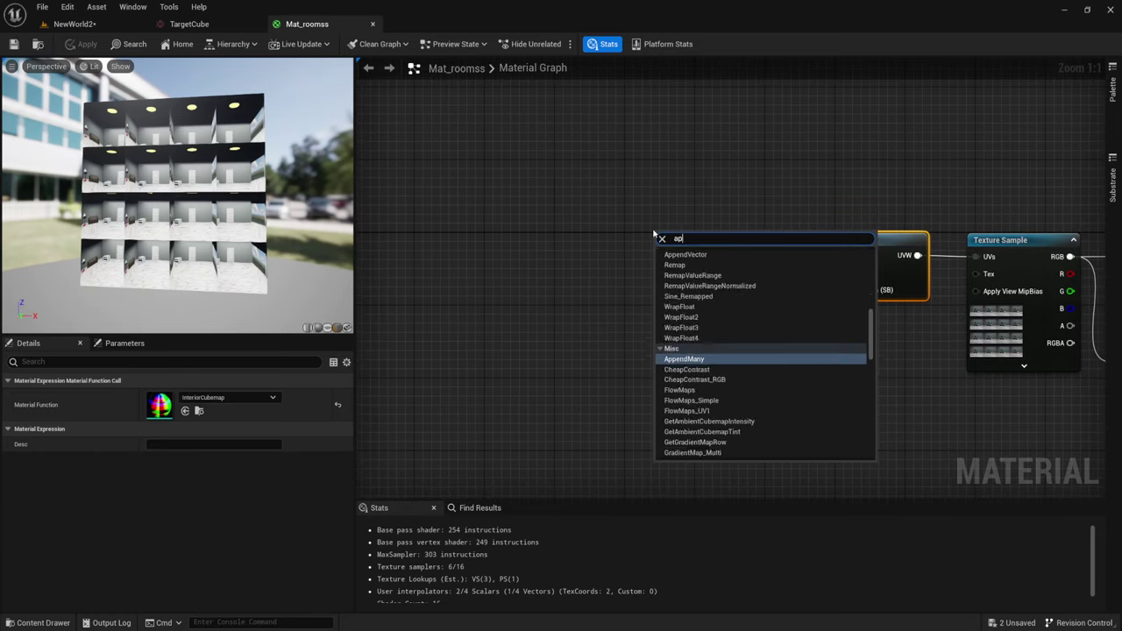
text(p)
click(722, 336)
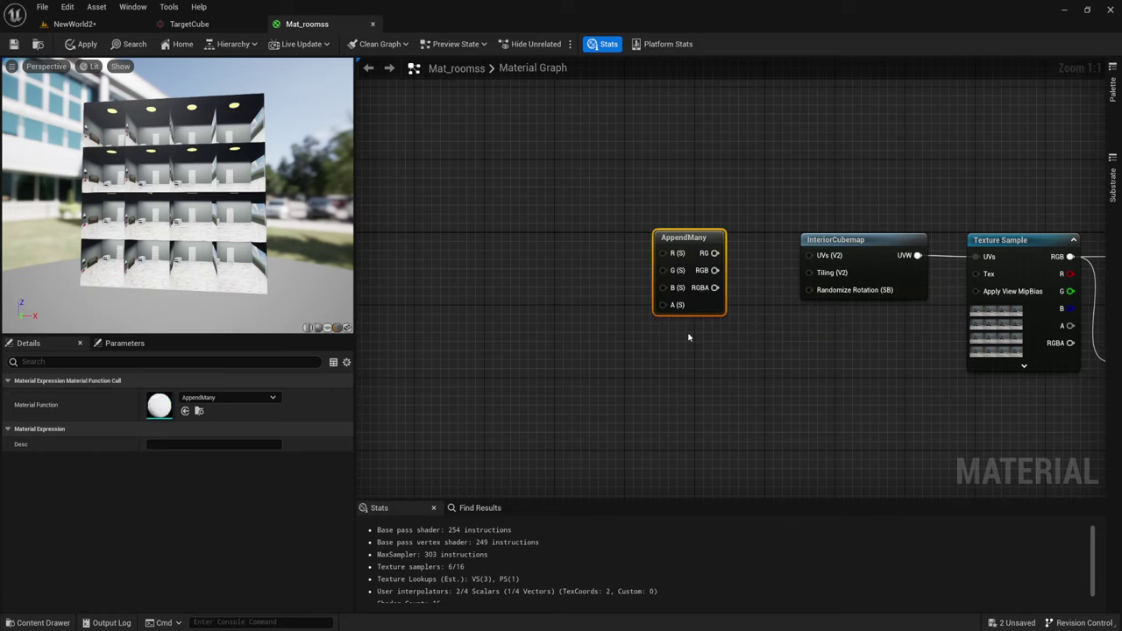
drag(714, 253, 809, 255)
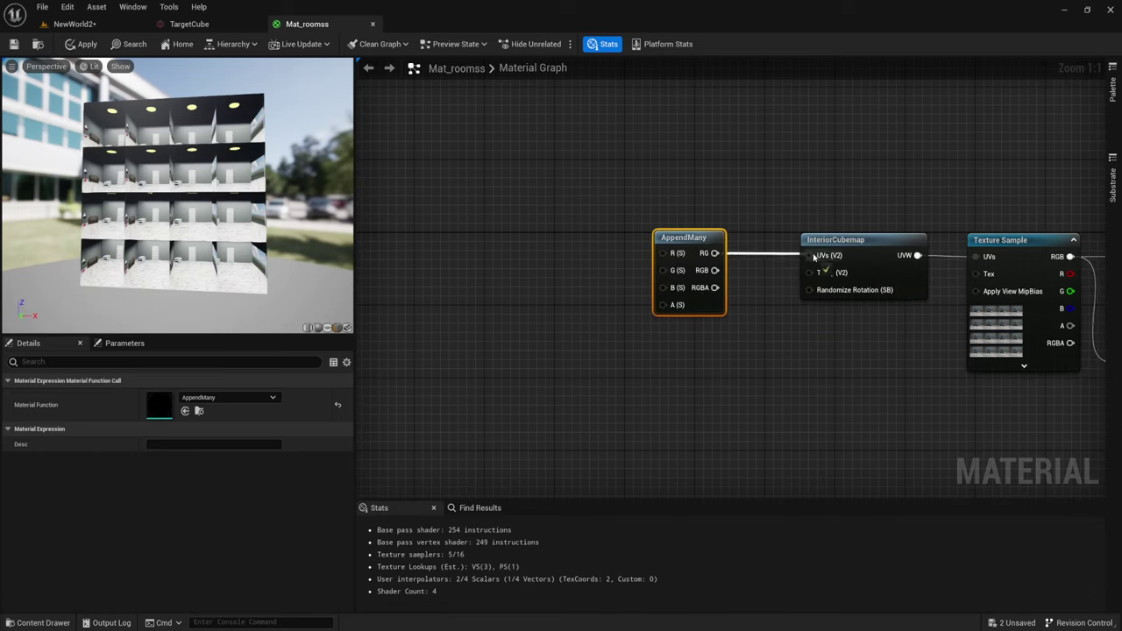
drag(685, 239, 739, 257)
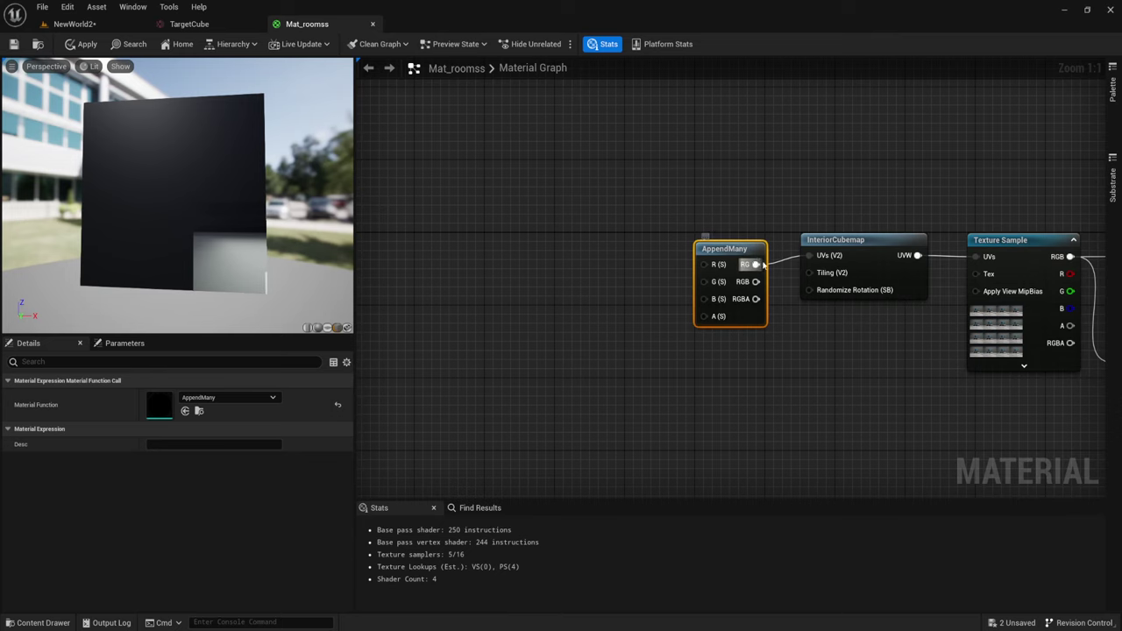
drag(811, 279, 809, 272)
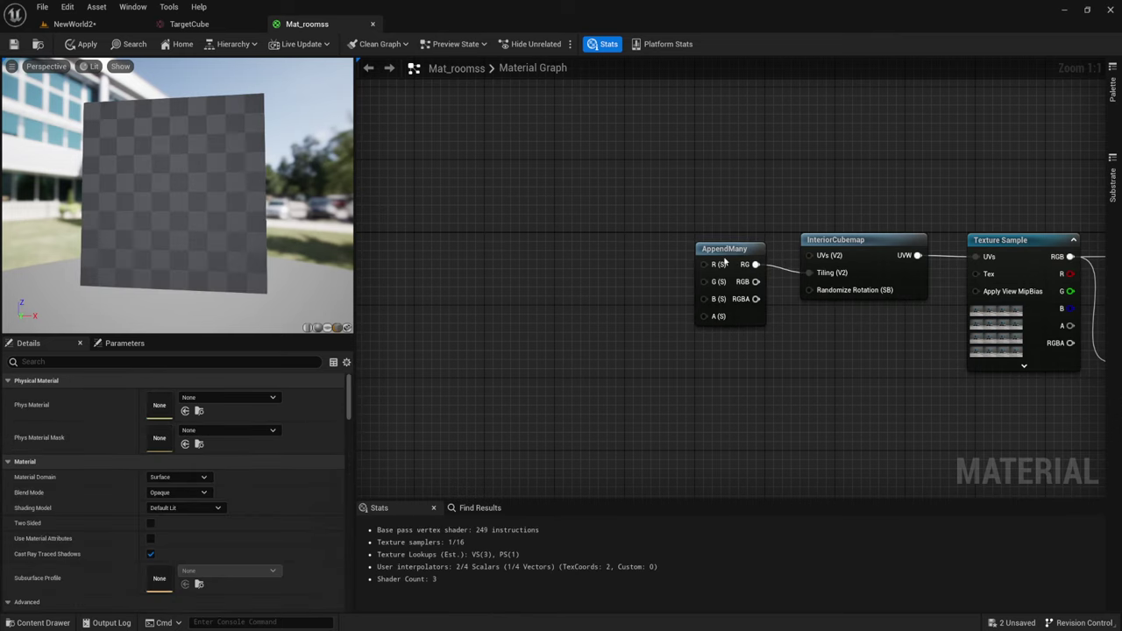
drag(725, 250, 727, 260)
right_drag(679, 291, 733, 297)
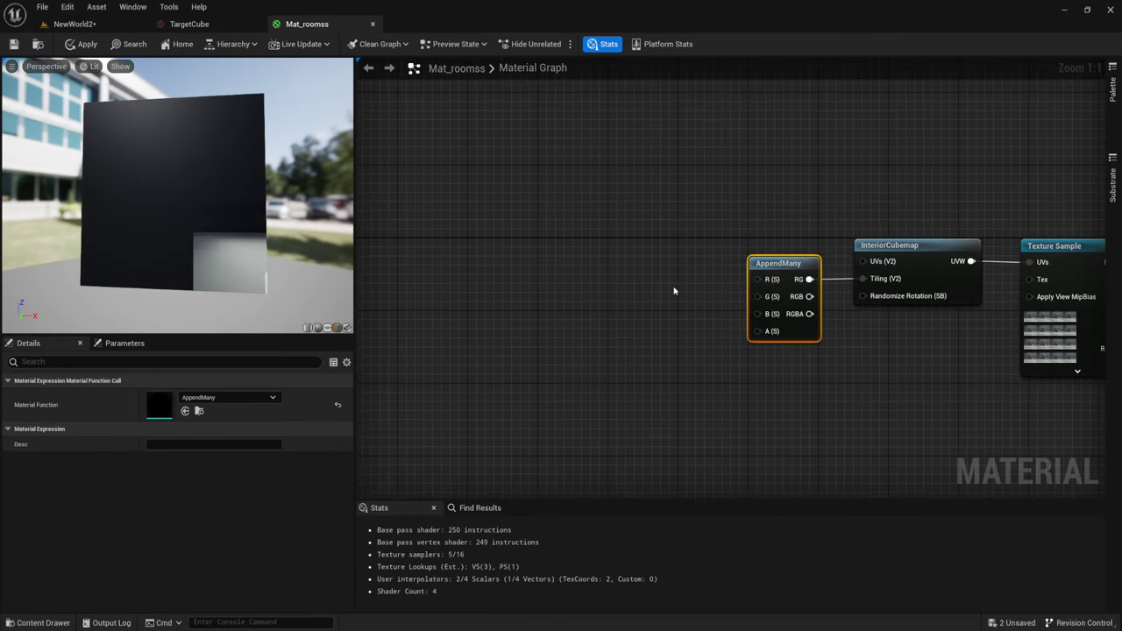
click(618, 237)
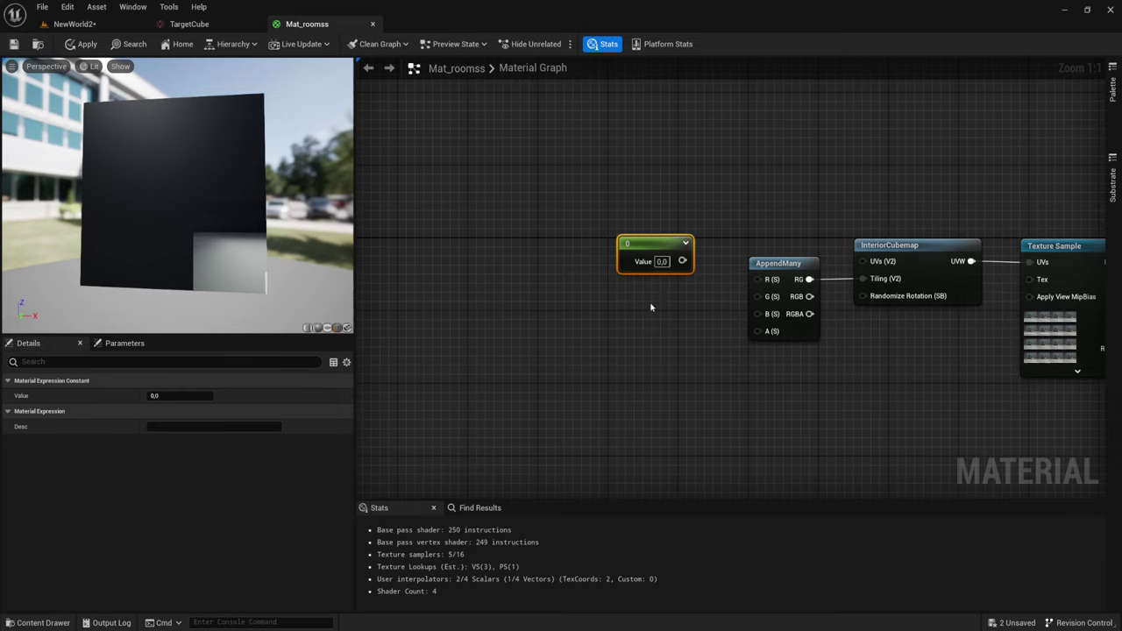
Step: Duplicate the constant, wire both into AppendMany R and G, and set them to 4 and 6
key(ctrl+d)
mouse_move(682, 260)
mouse_down()
mouse_move(712, 291)
mouse_move(694, 322)
mouse_up()
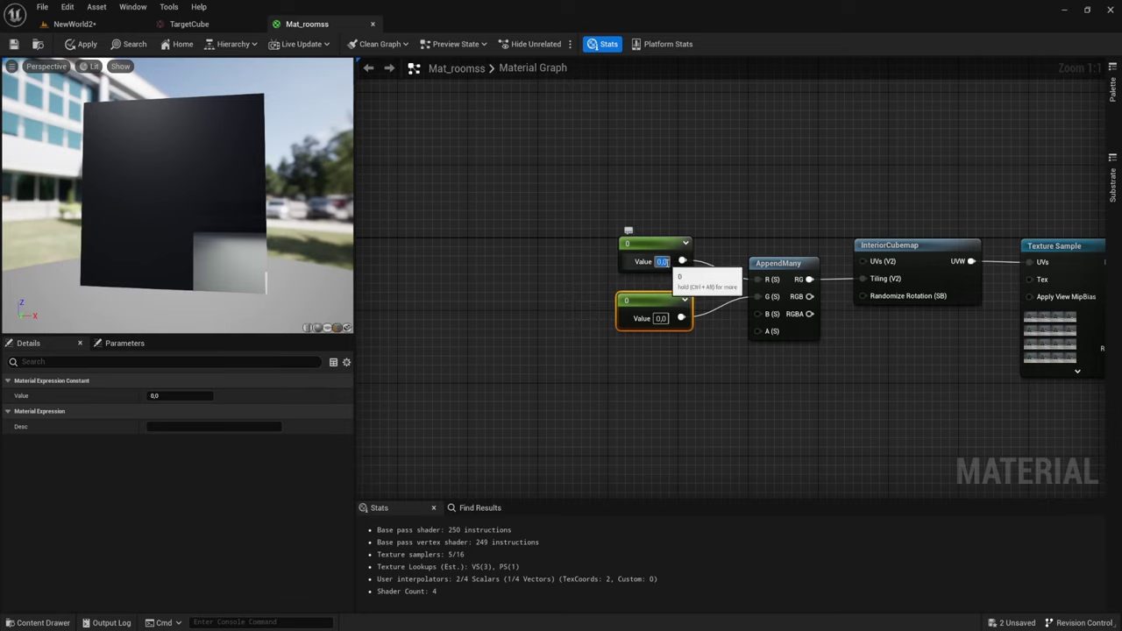
text(5)
click(662, 319)
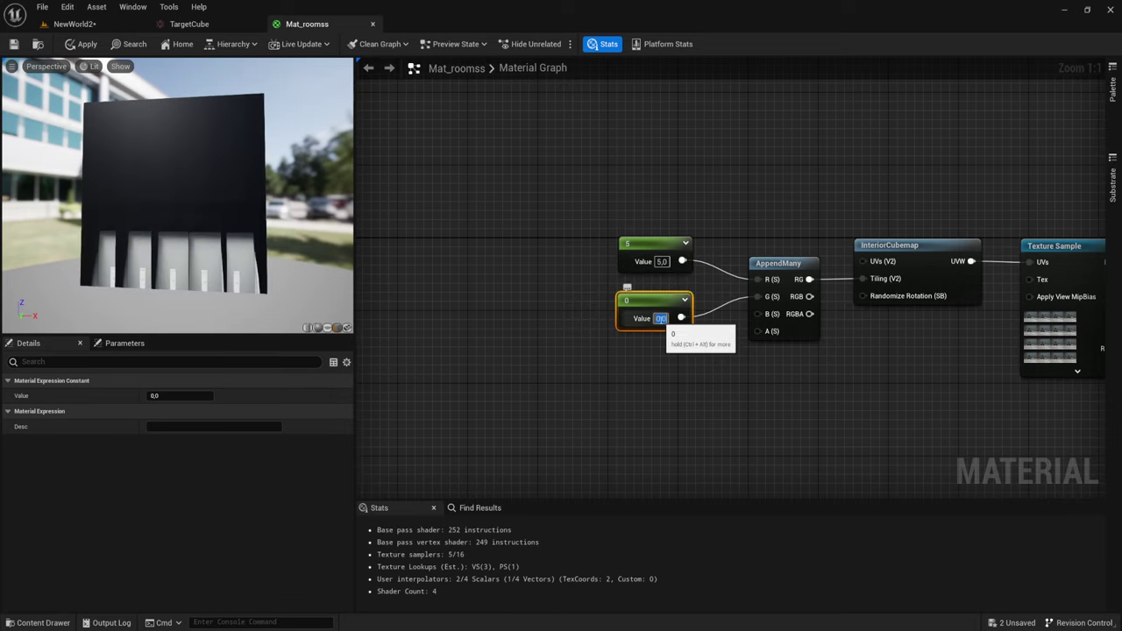
text(6)
click(632, 381)
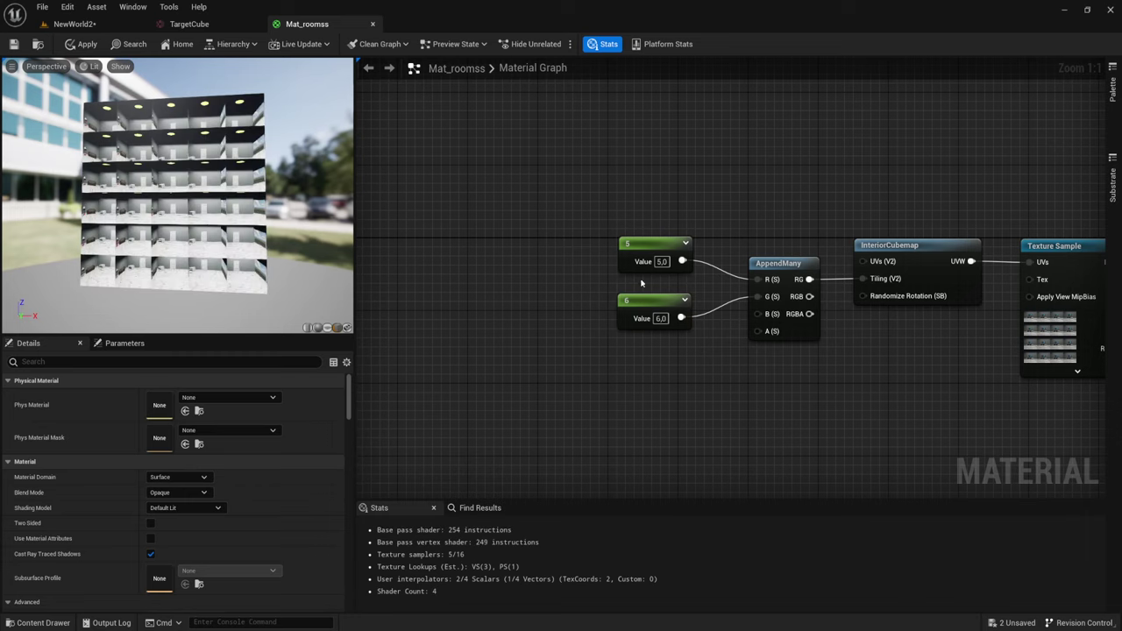
click(661, 261)
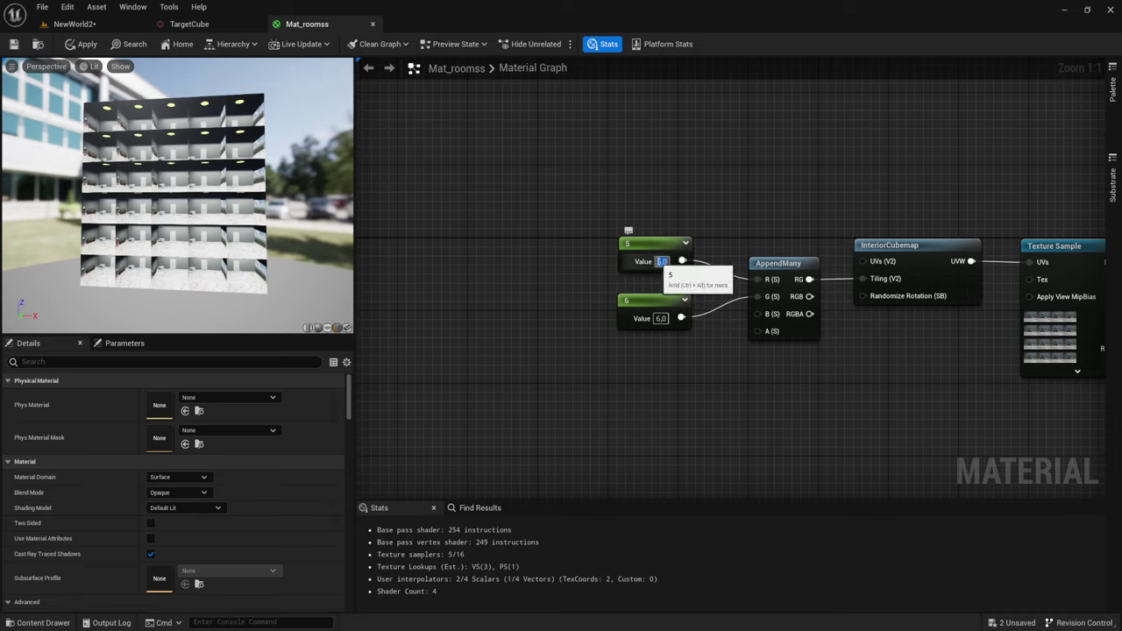
text(34)
key(Return)
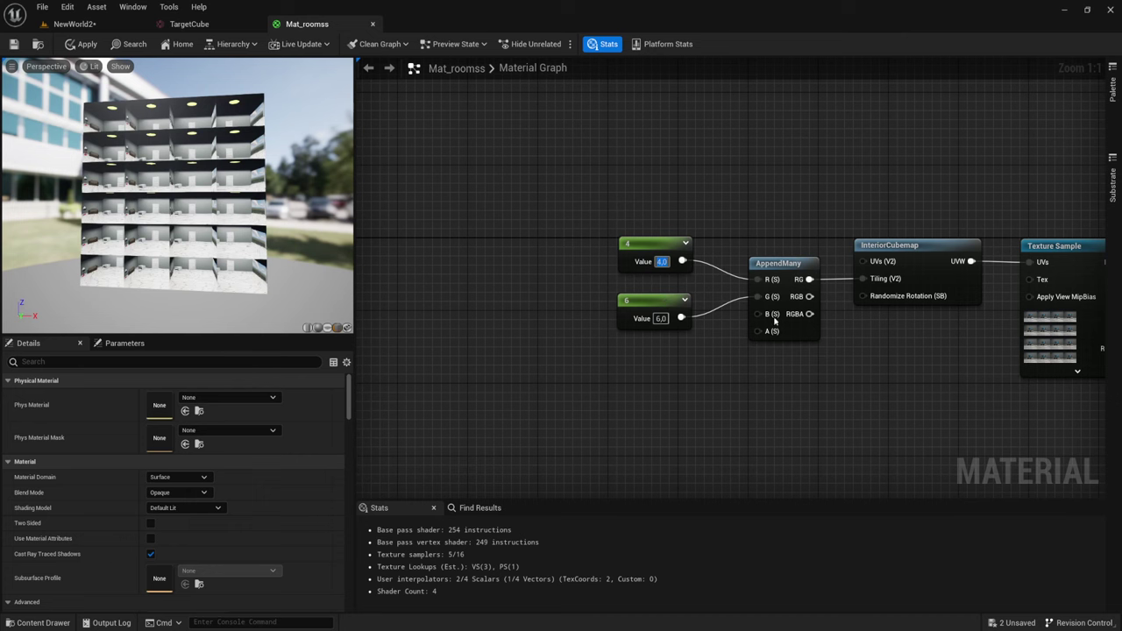
right_drag(768, 380, 693, 359)
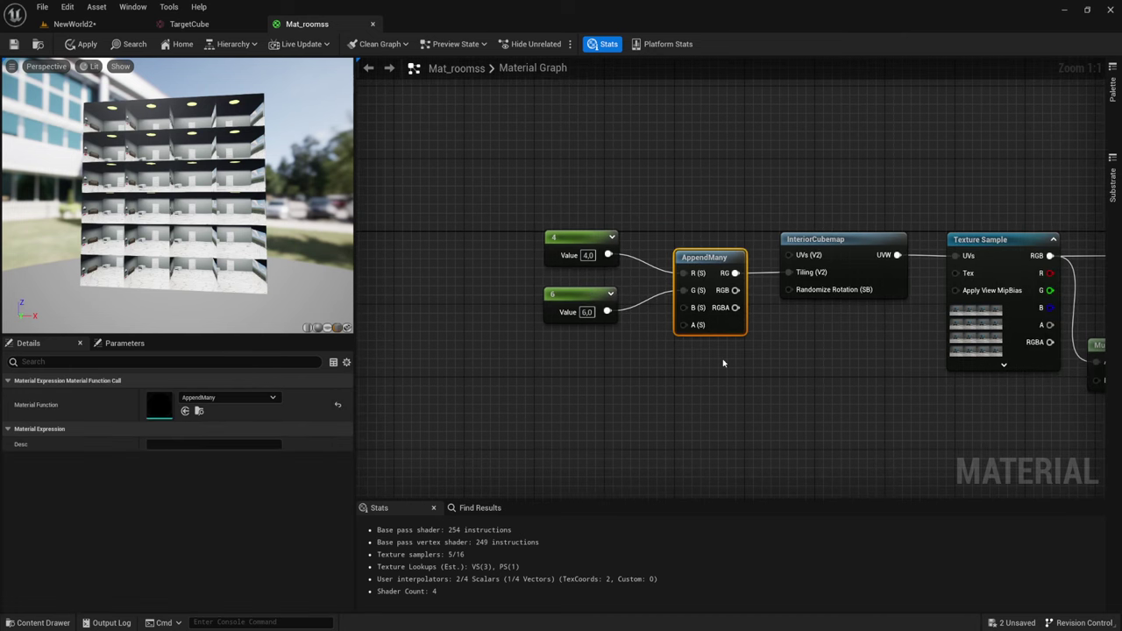
Step: Delete AppendMany and the 6 constant, wiring the remaining constant straight into Tiling
key(Delete)
drag(619, 311, 620, 309)
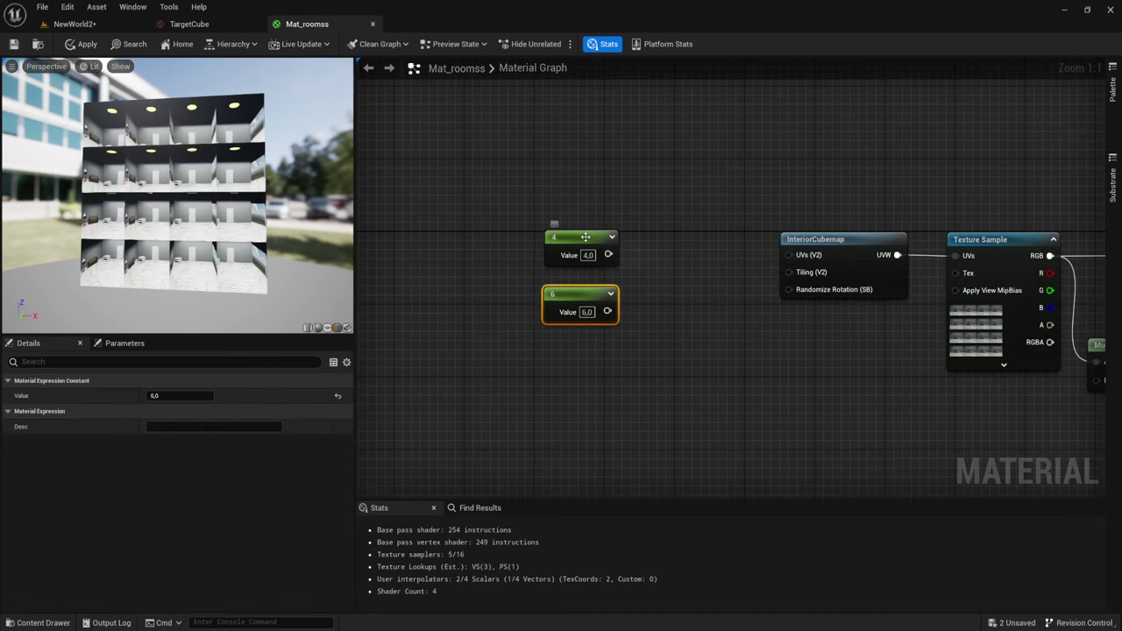
key(Delete)
drag(585, 237, 814, 278)
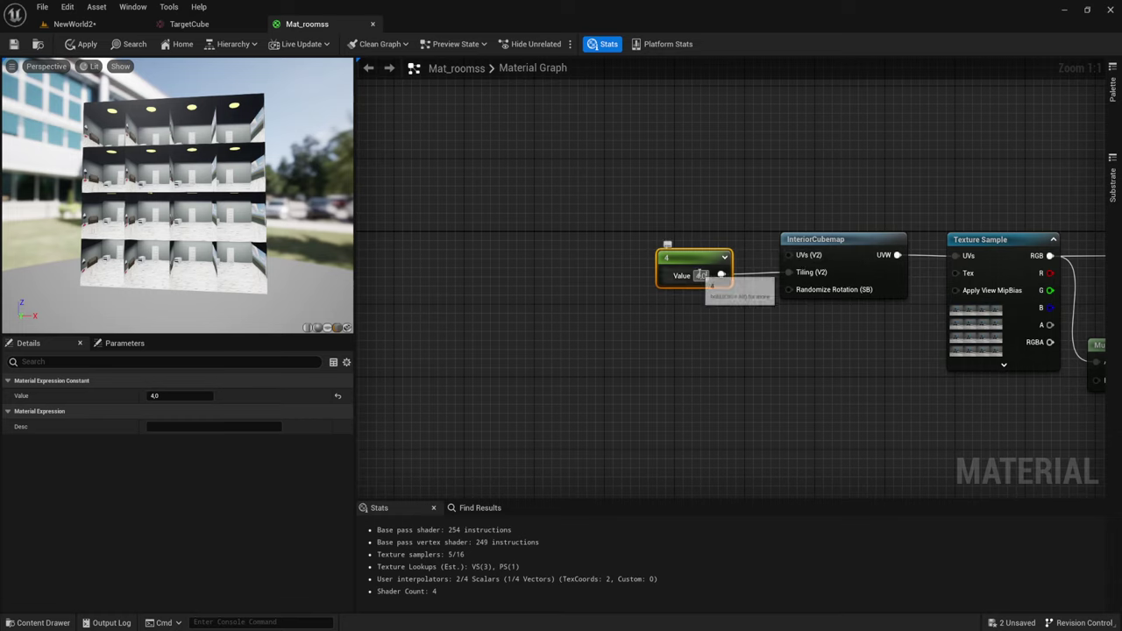
Step: Try a tiling value of 44, then settle on a constant of 1
click(700, 275)
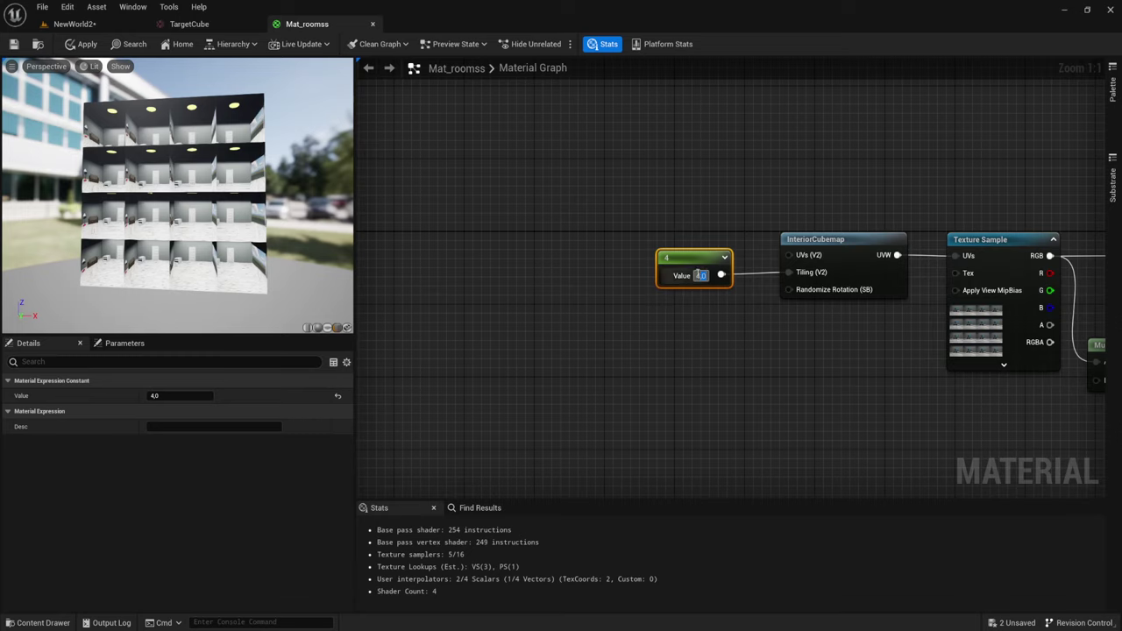
click(702, 276)
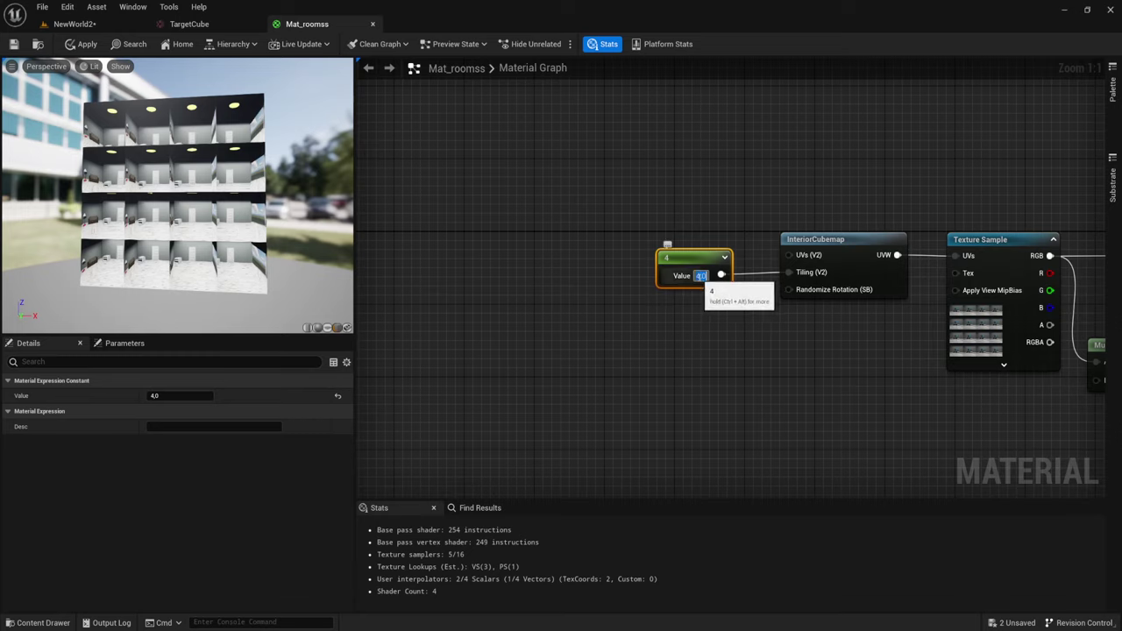
text(44)
key(Return)
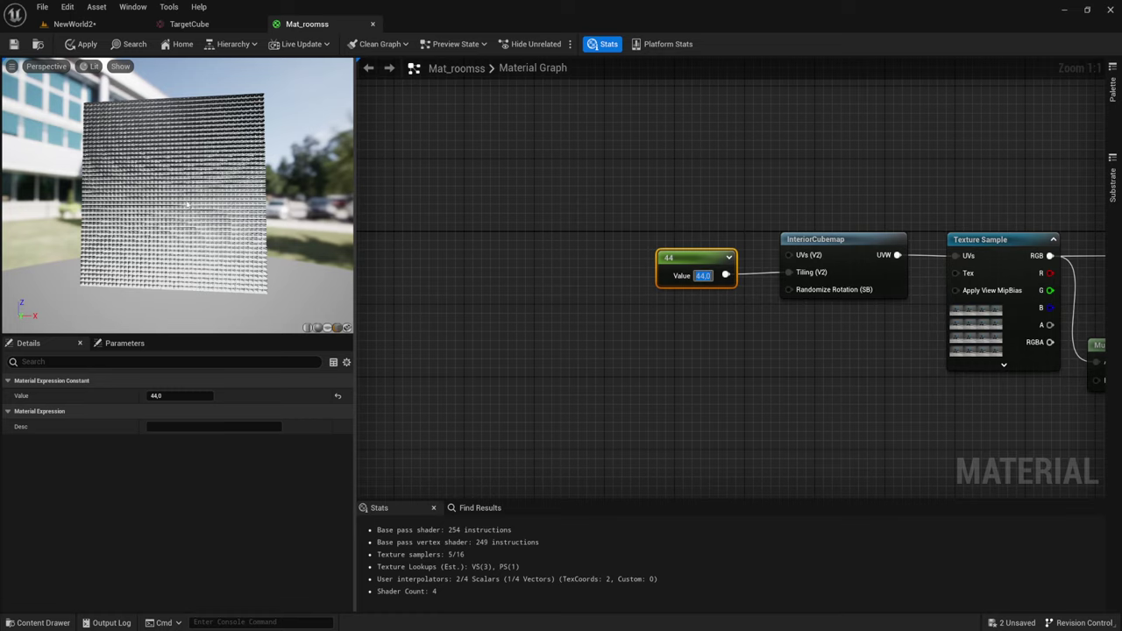
click(708, 295)
text(1)
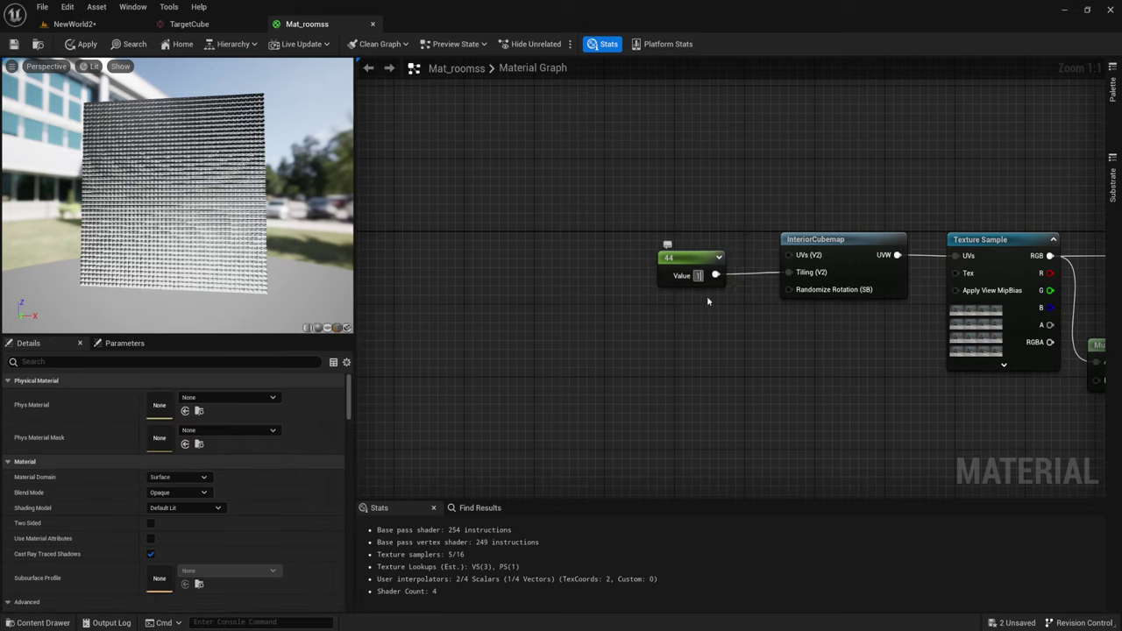
key(Return)
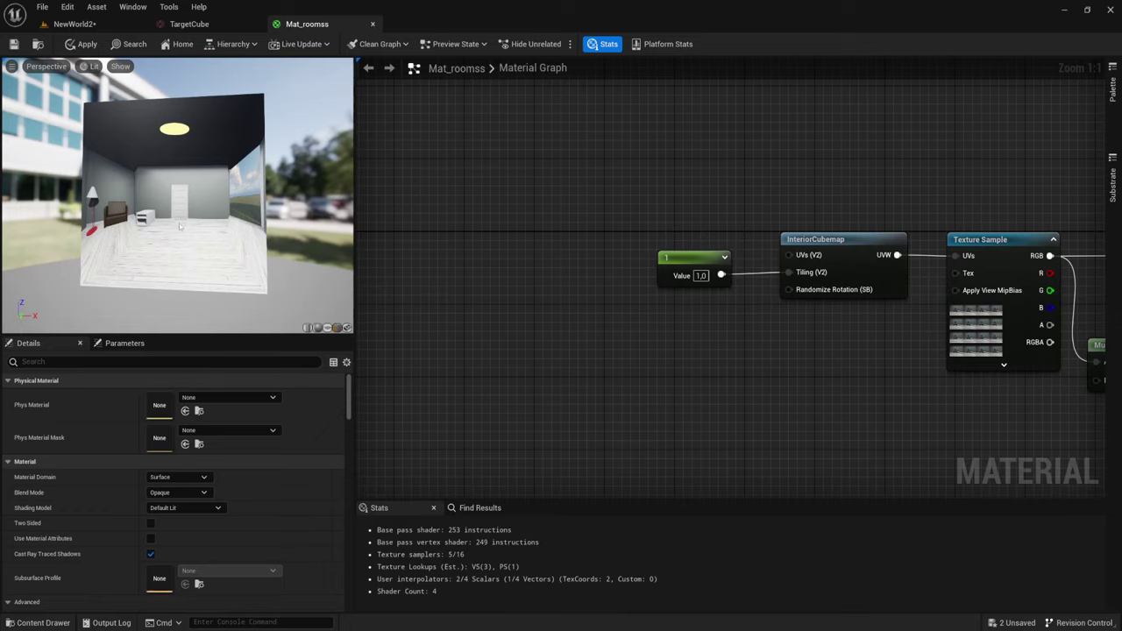
Step: Orbit the preview to check the single room, then apply the material
mouse_move(178, 226)
mouse_down()
mouse_move(263, 230)
mouse_move(205, 160)
mouse_up()
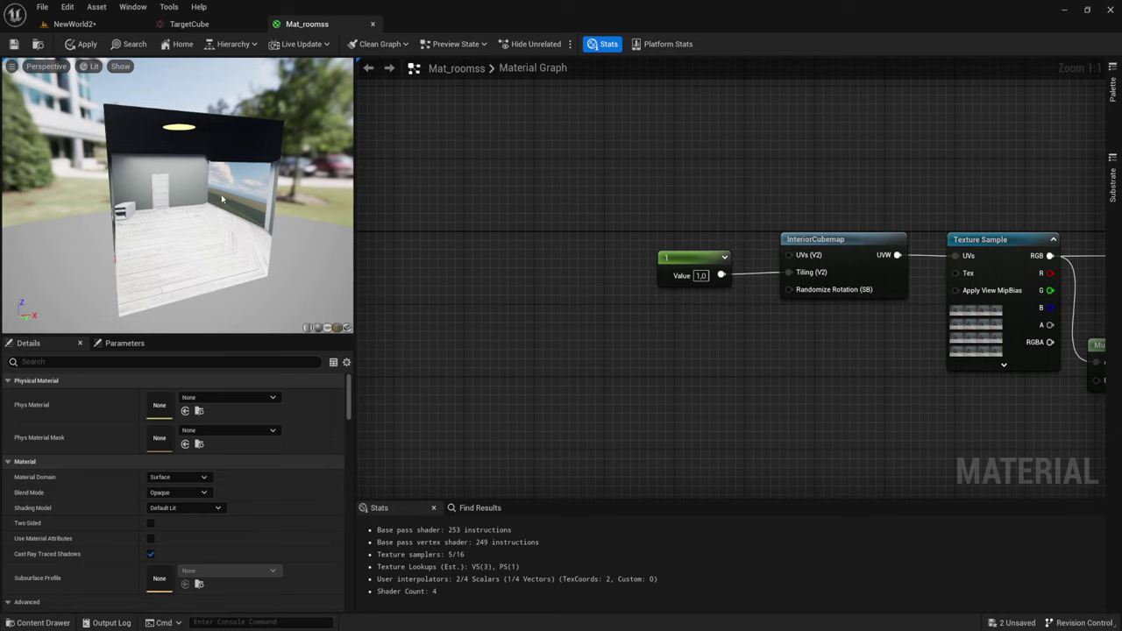
mouse_move(222, 199)
mouse_down()
mouse_move(158, 202)
mouse_move(123, 62)
mouse_up()
click(79, 44)
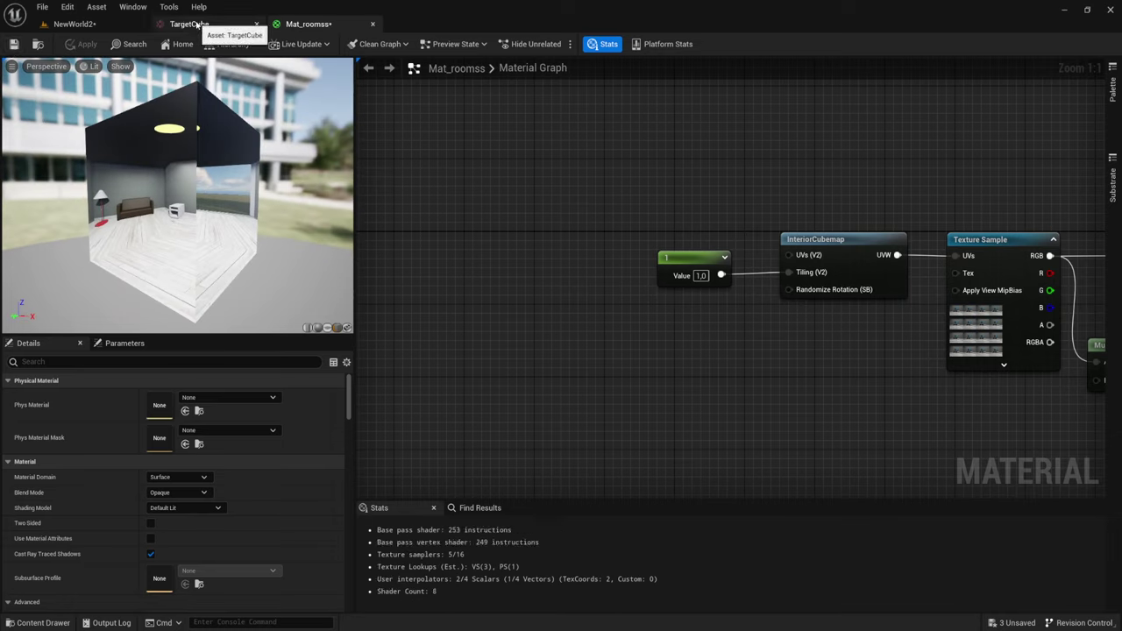
click(188, 23)
Step: In NewWorld2, select CubeMap_Cube through CubeMap_Cube_9 in the Outliner
click(74, 24)
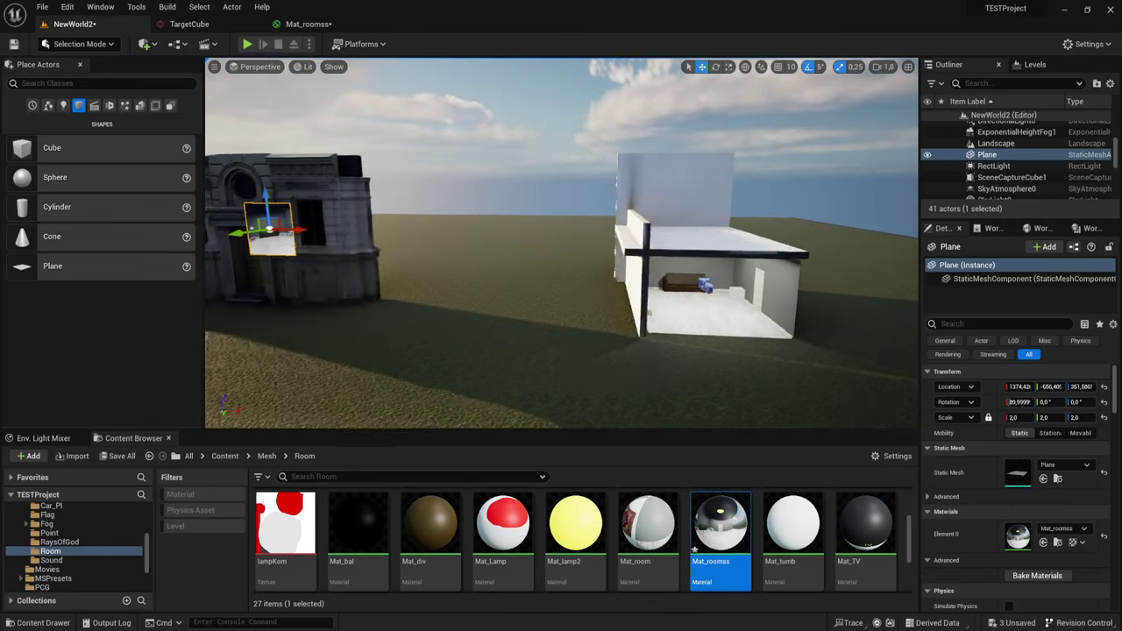
alt+drag(827, 239, 827, 238)
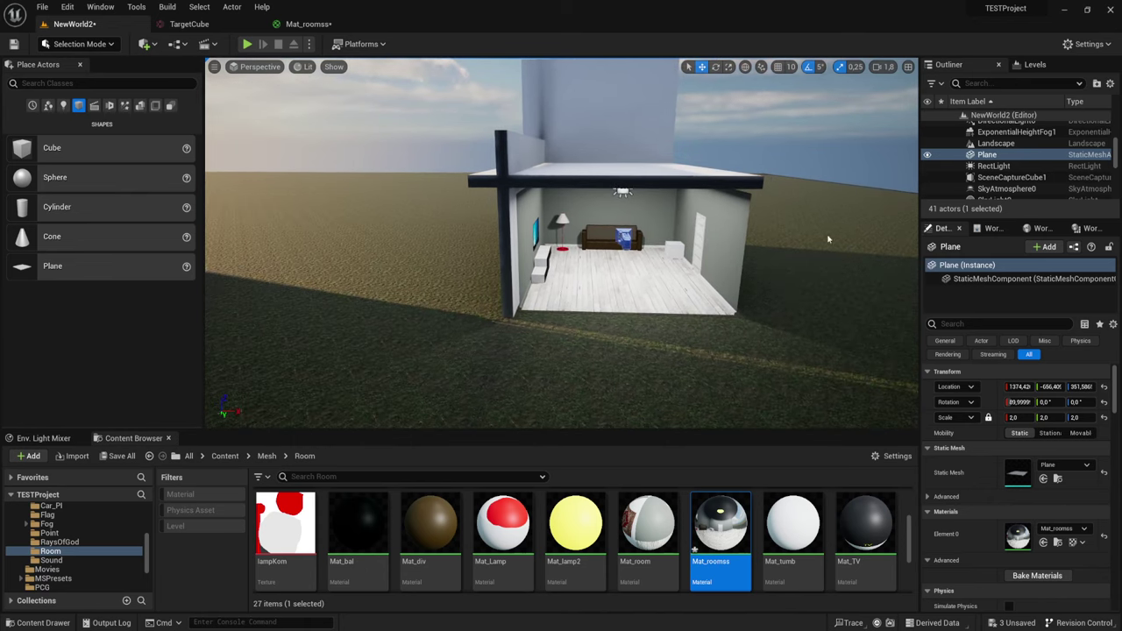
click(1018, 165)
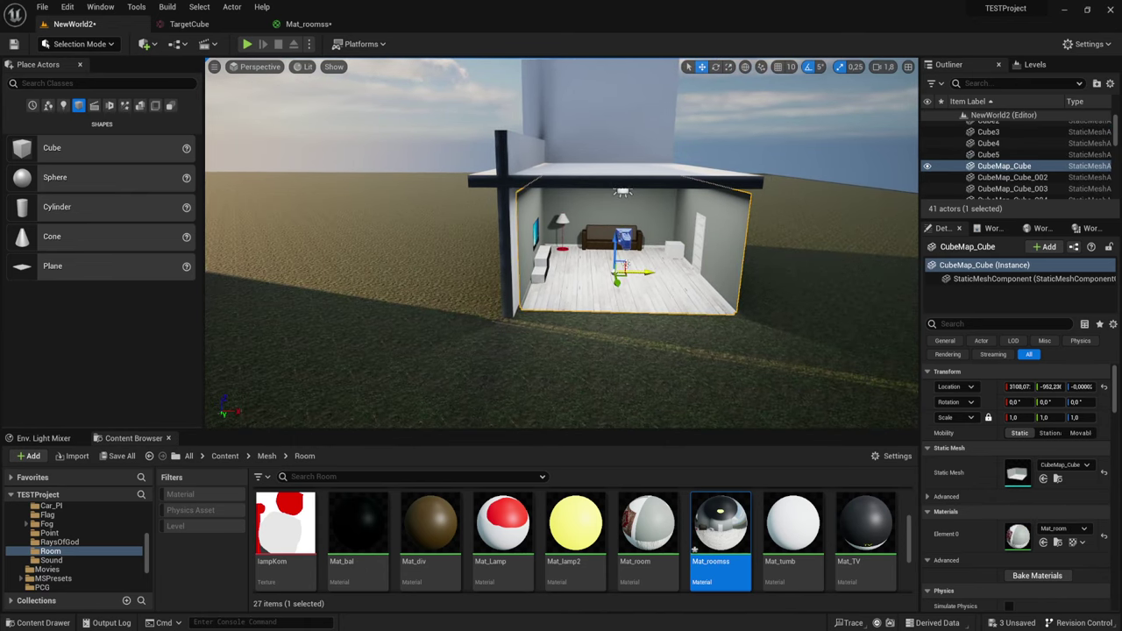
scroll(1014, 179, down, 3)
scroll(1019, 175, down, 3)
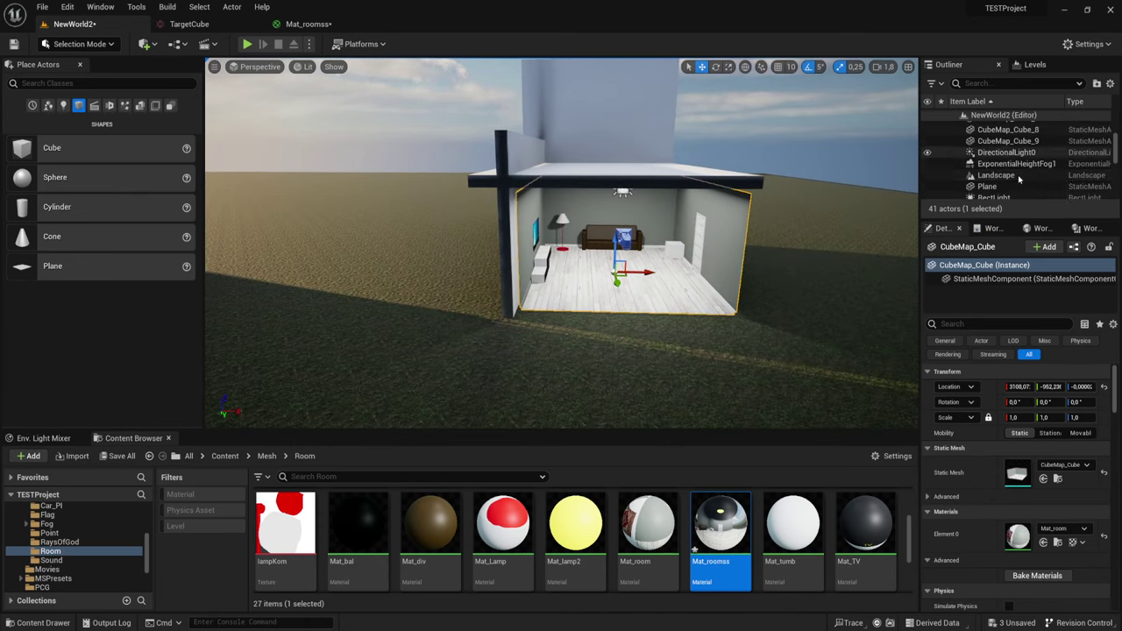
shift+click(1039, 142)
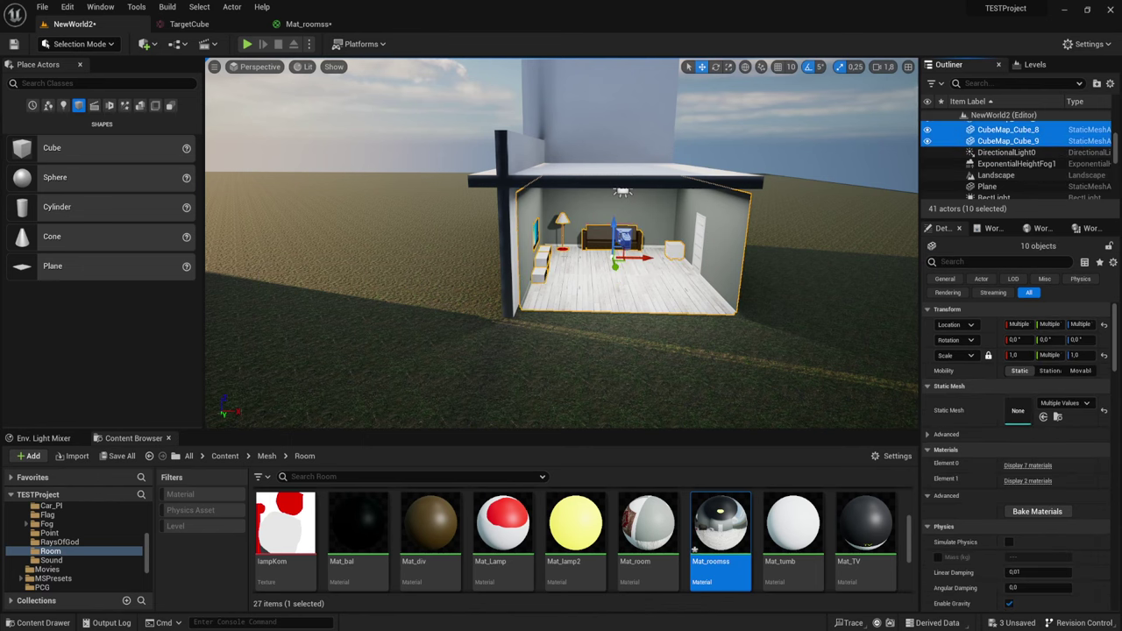
Step: Frame the ten room actors and rotate them 90° around Z
key(f)
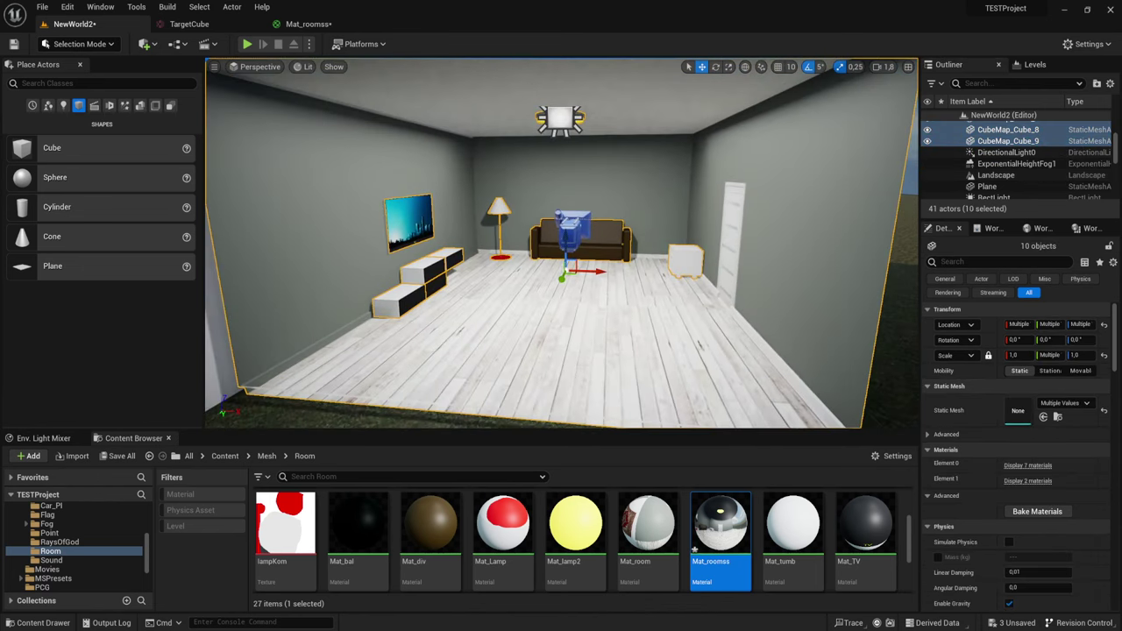
key(e)
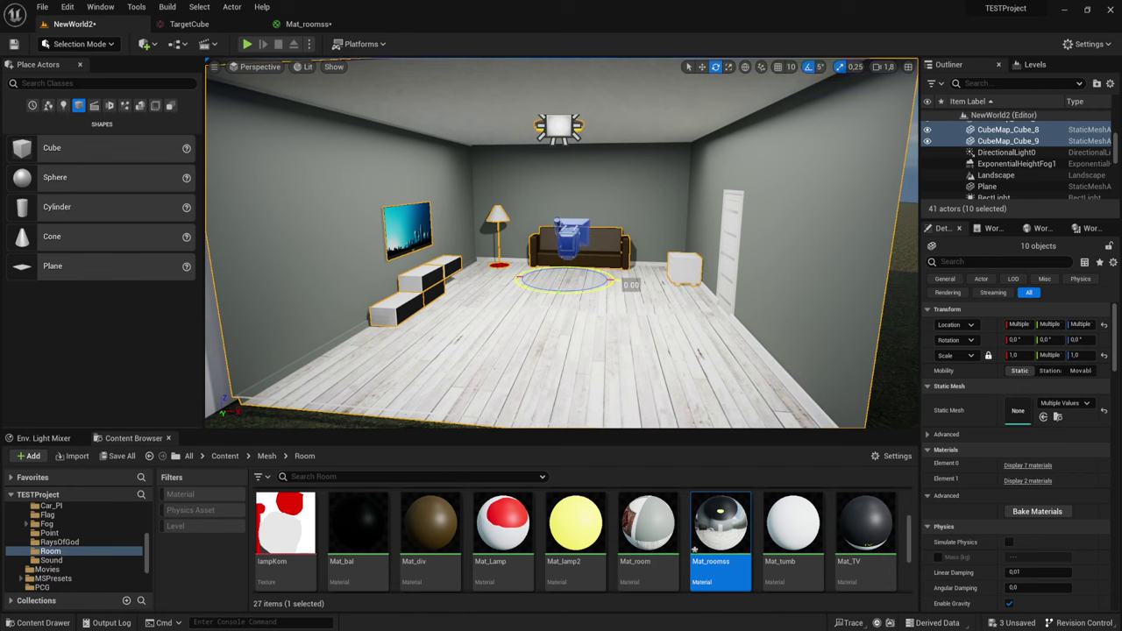
drag(618, 282, 561, 302)
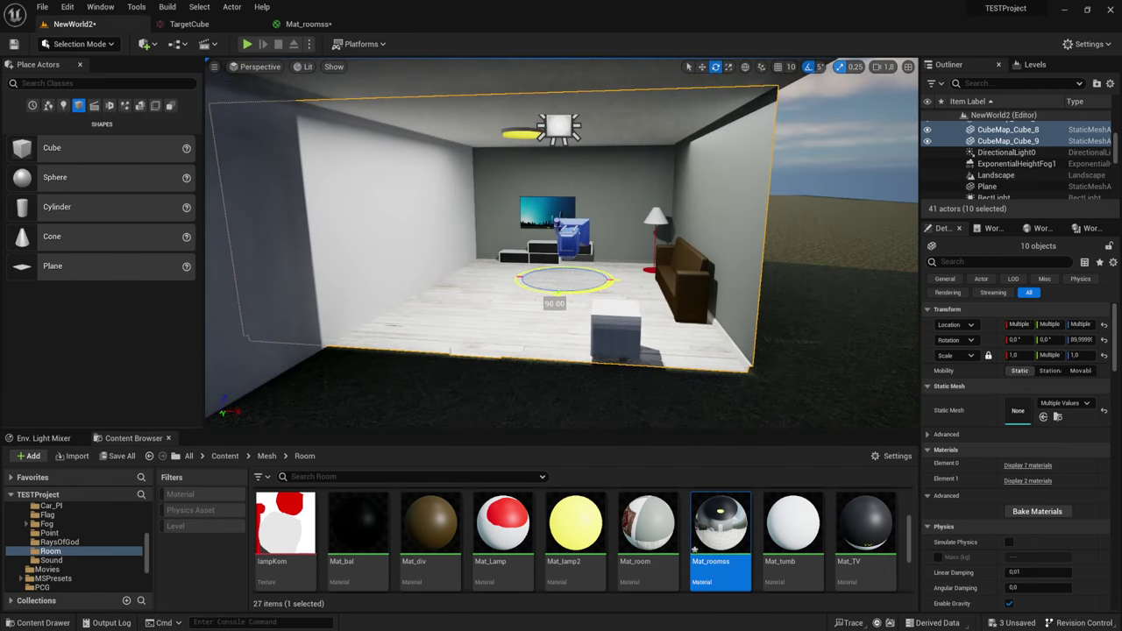
key(f)
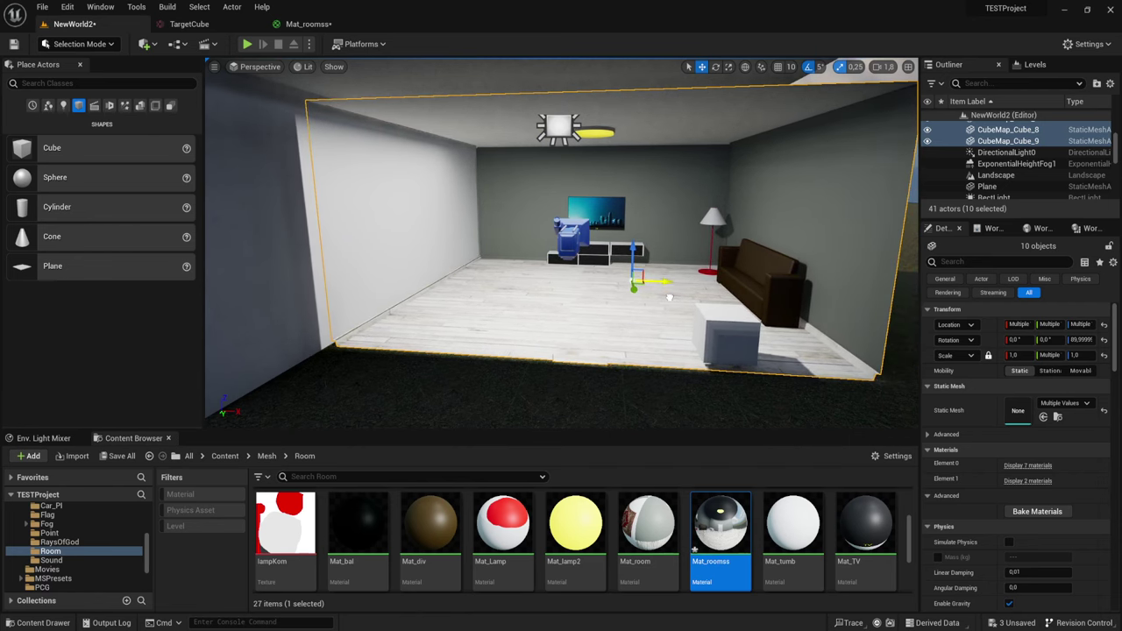
scroll(669, 298, down, 5)
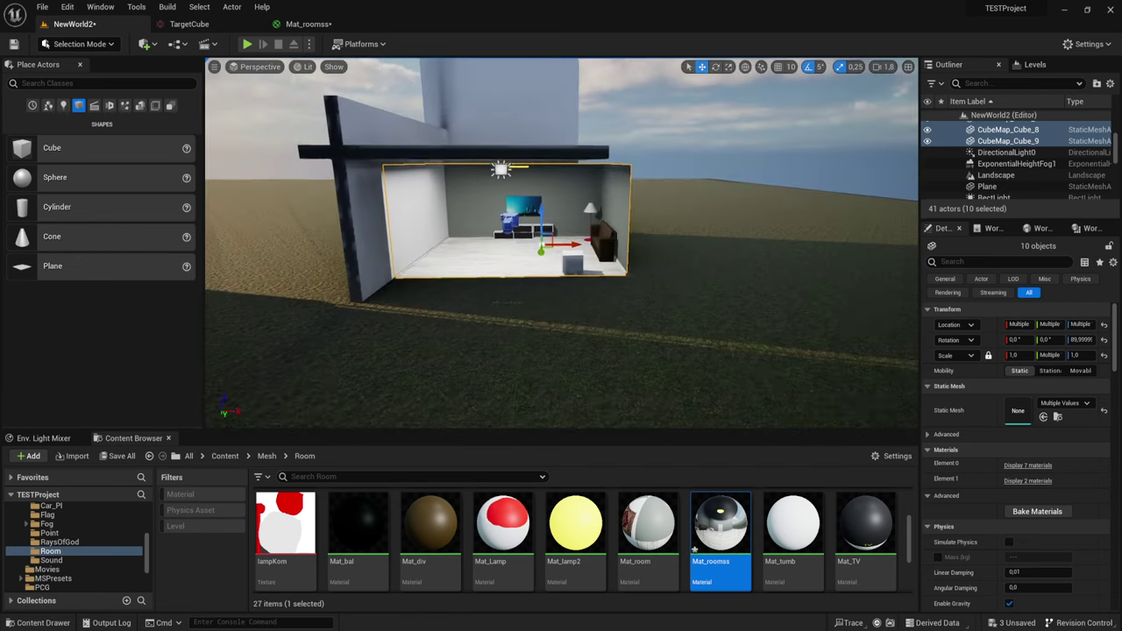
scroll(644, 248, up, 3)
Step: Frame SceneCaptureCube1, then fly to the facade plane showing the re-oriented room interior
click(644, 248)
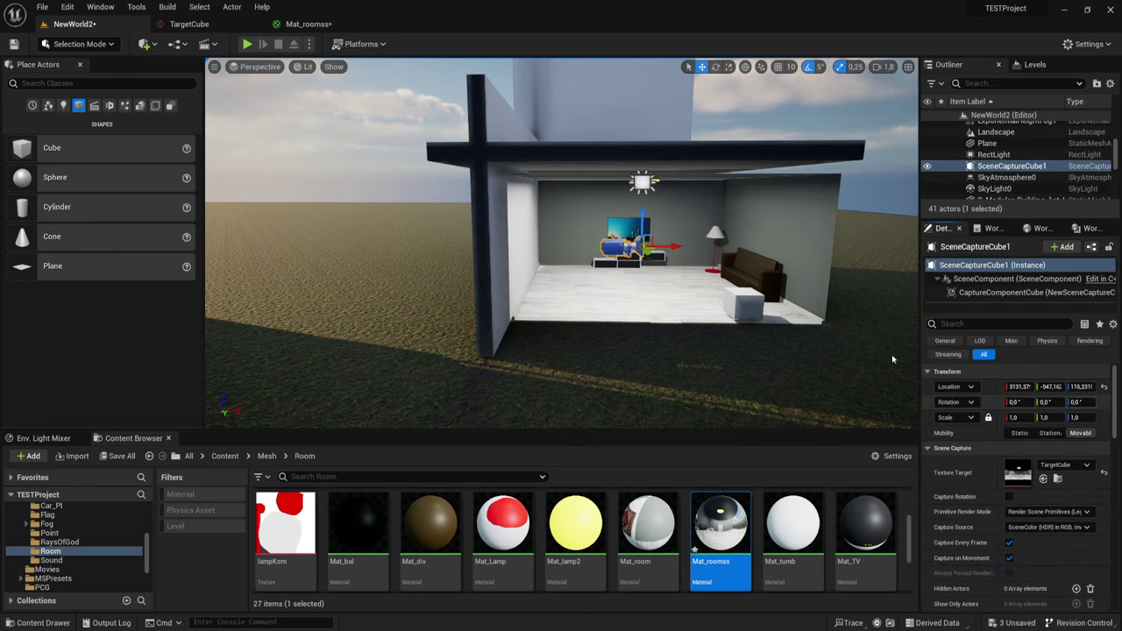
key(f)
scroll(561, 243, down, 5)
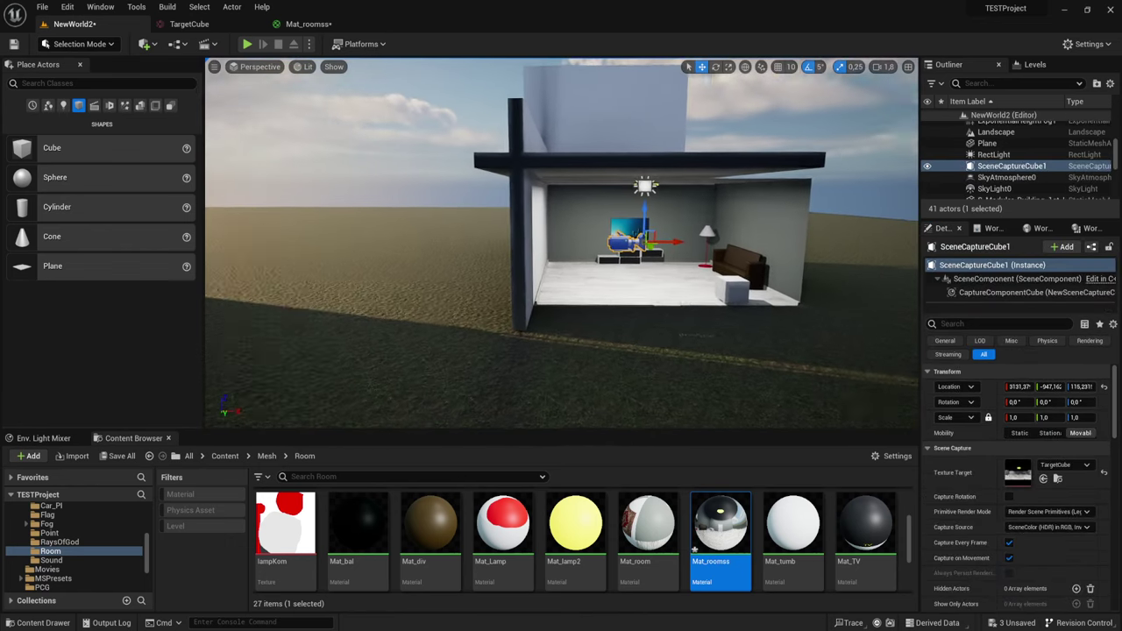
scroll(561, 243, up, 3)
alt+drag(561, 243, 487, 254)
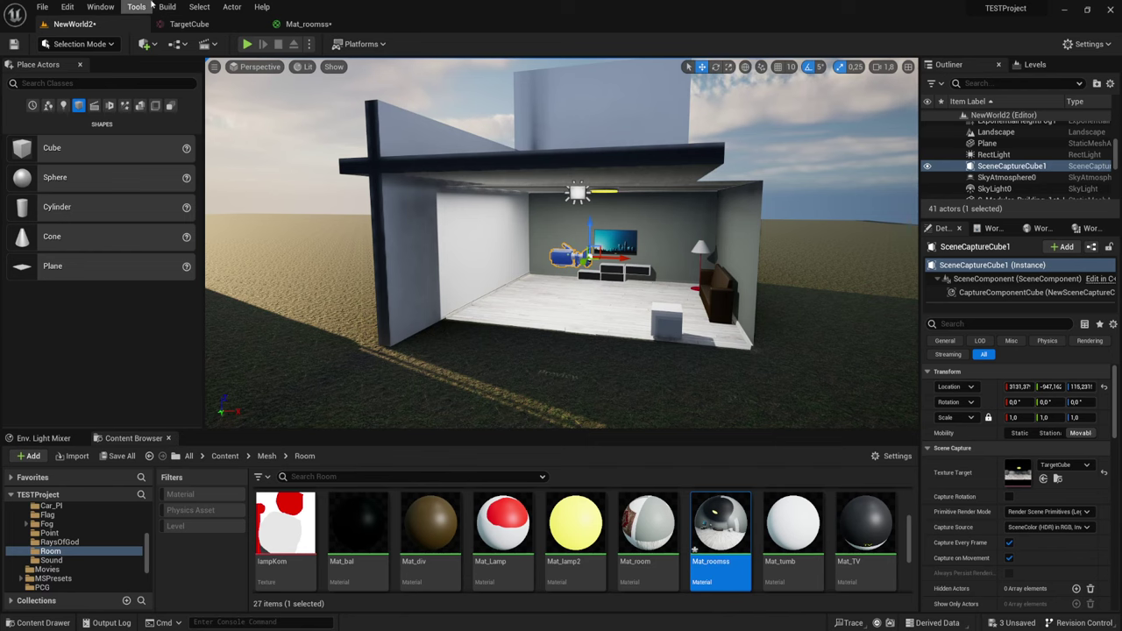
right_drag(404, 169, 404, 170)
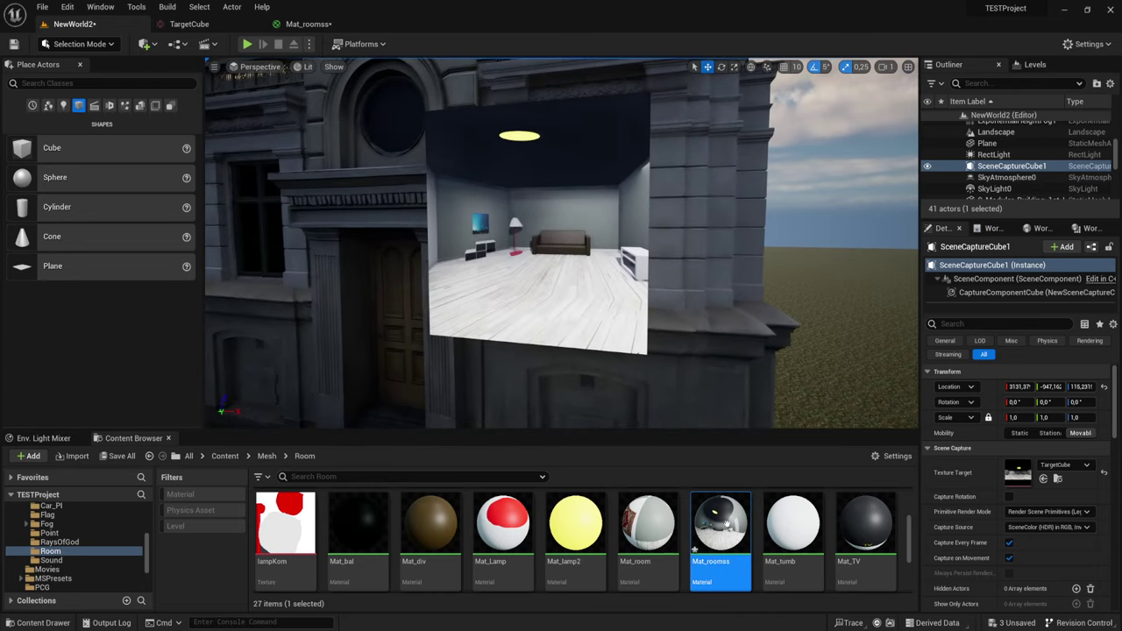
Step: Save all modified assets and packages
click(120, 456)
click(657, 448)
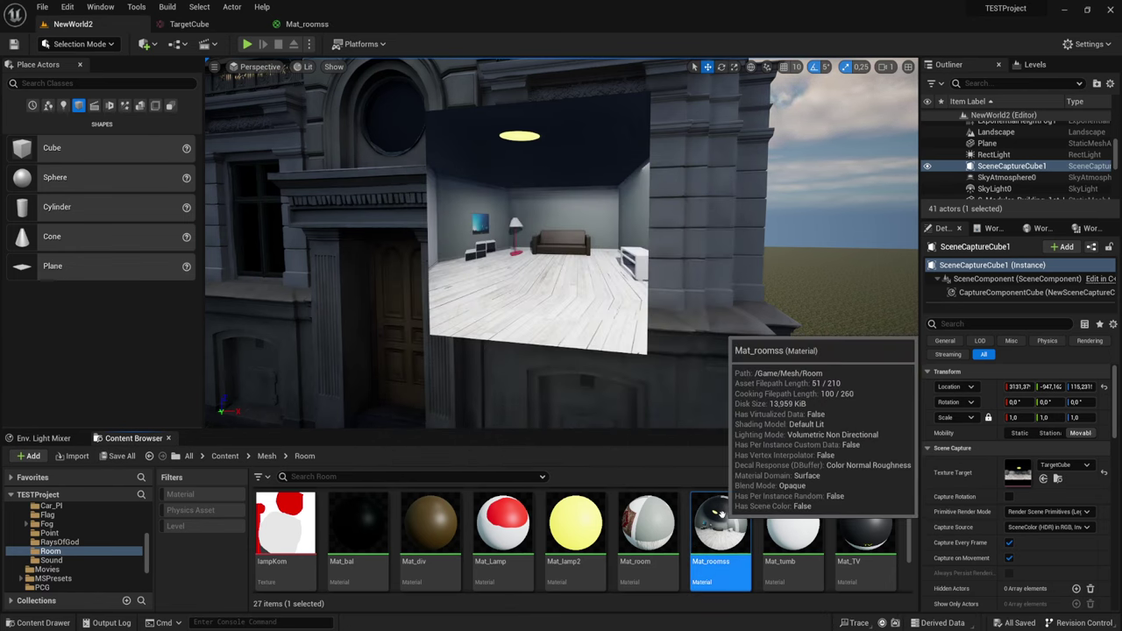
right_drag(525, 262, 613, 297)
scroll(588, 545, down, 3)
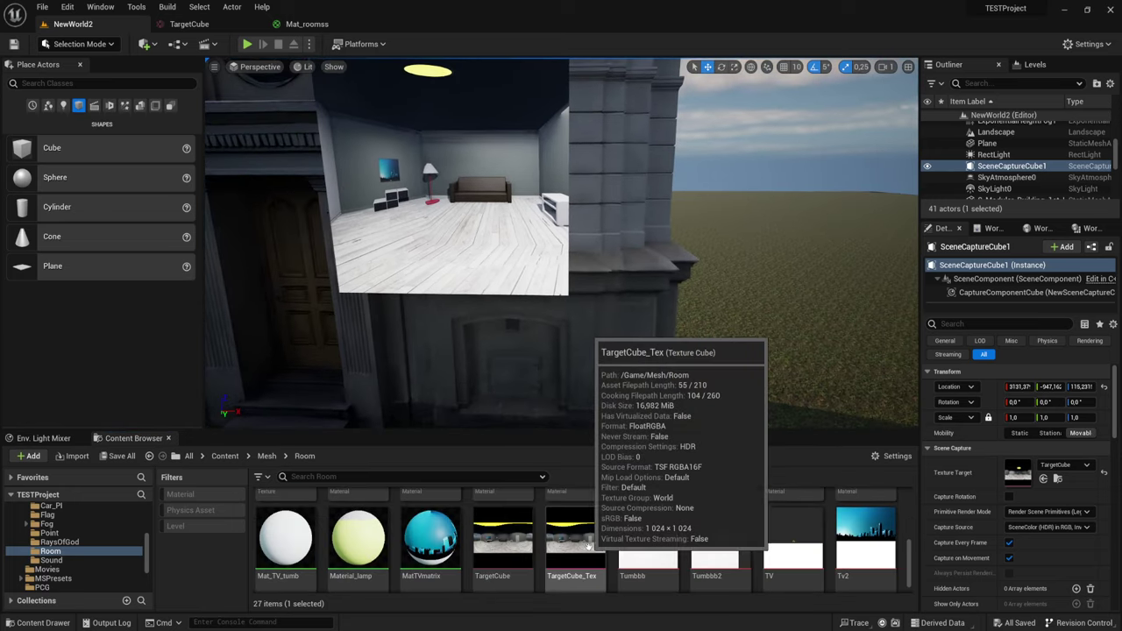
Step: Open the TargetCube cubemap to inspect it, then fly into the modeled room in NewWorld2
double_click(495, 519)
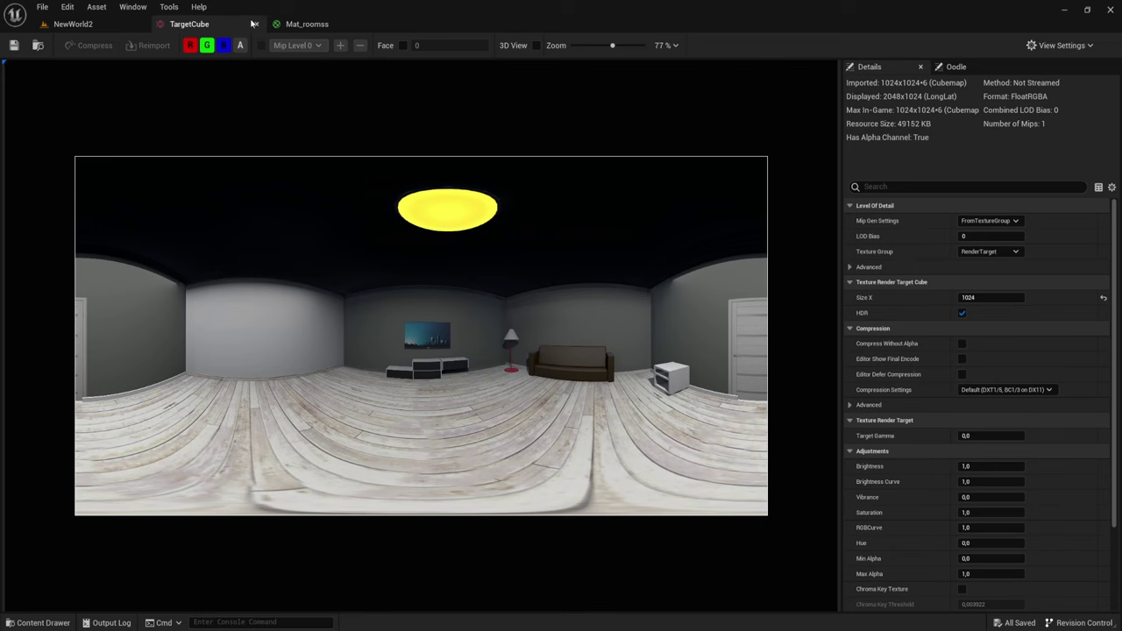
click(303, 23)
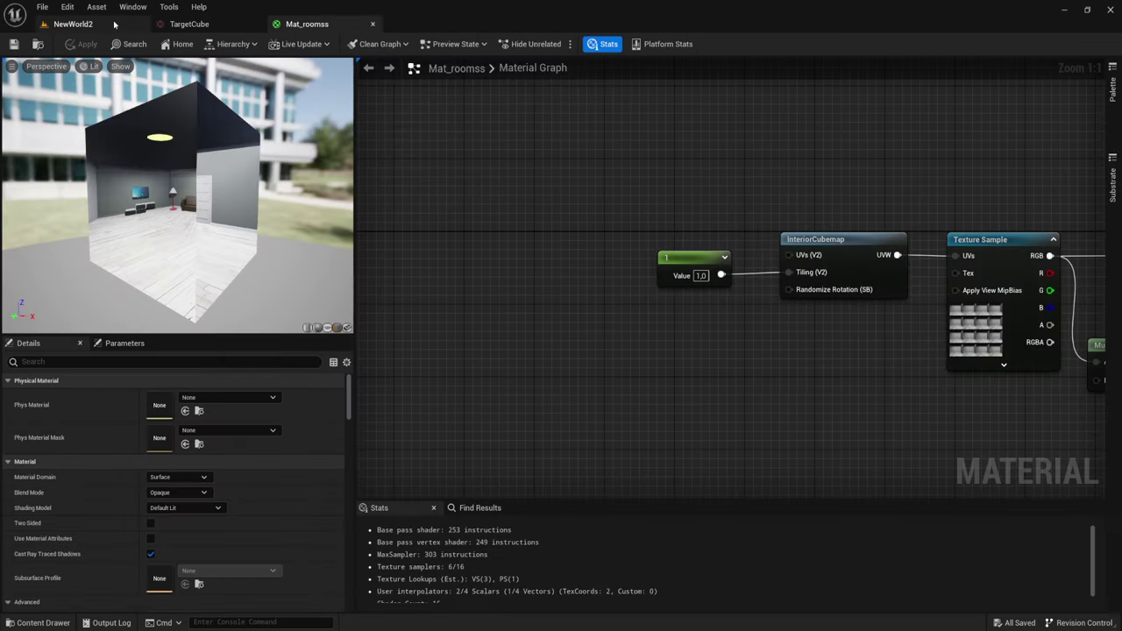
click(88, 25)
right_drag(535, 230, 536, 214)
click(549, 275)
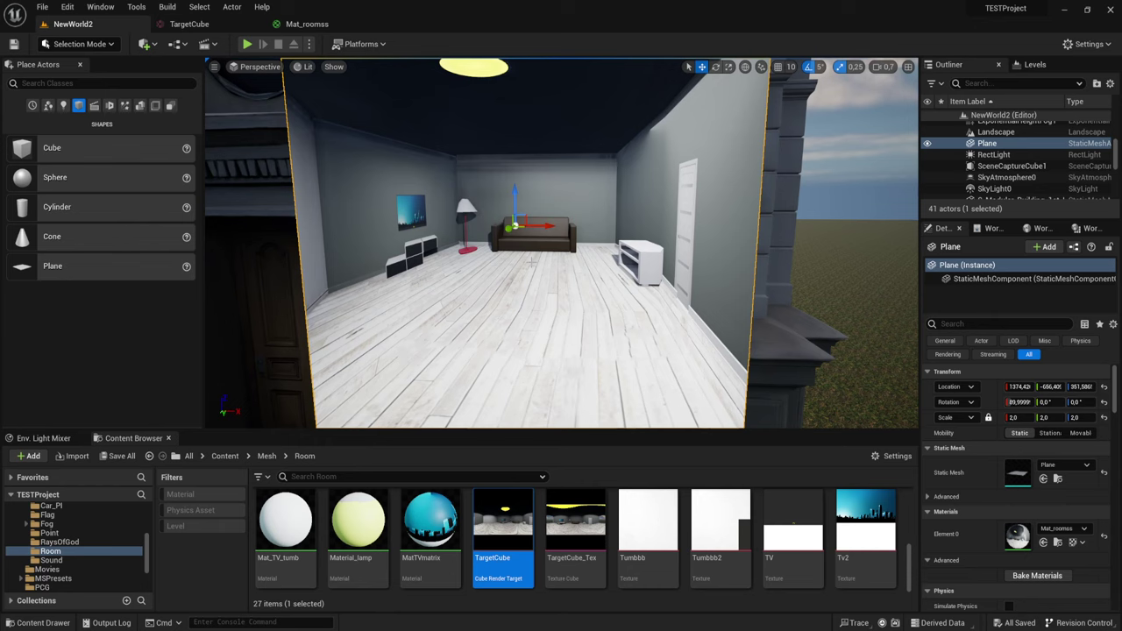
right_drag(534, 229, 579, 250)
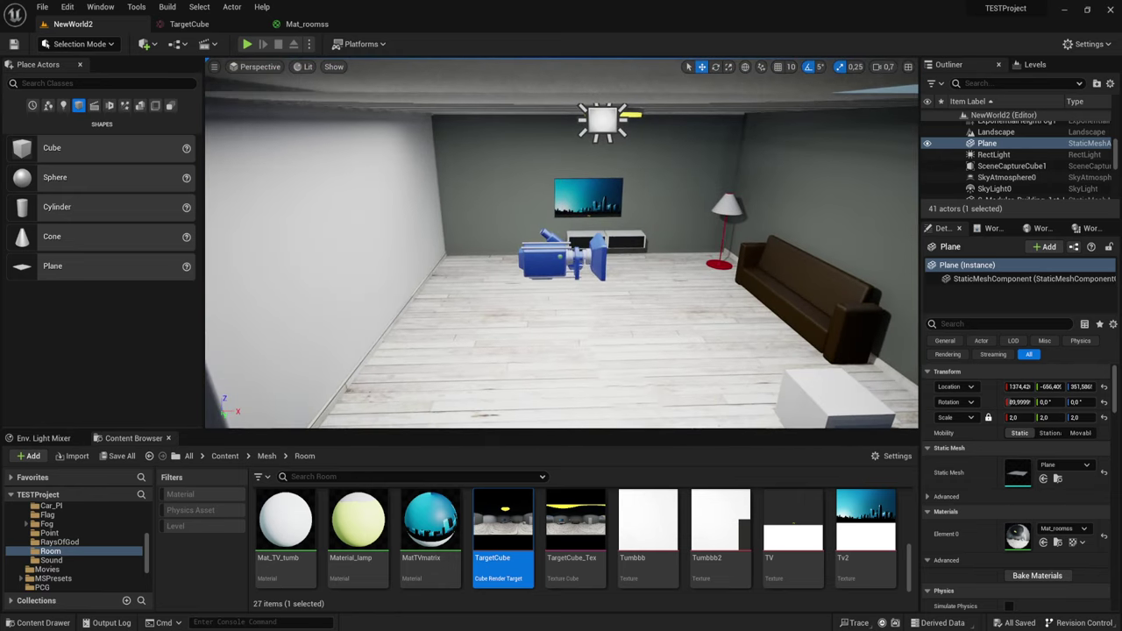
Step: Move SceneCaptureCube1 along Y toward the lamp and TV, then fly around to check placement
click(580, 250)
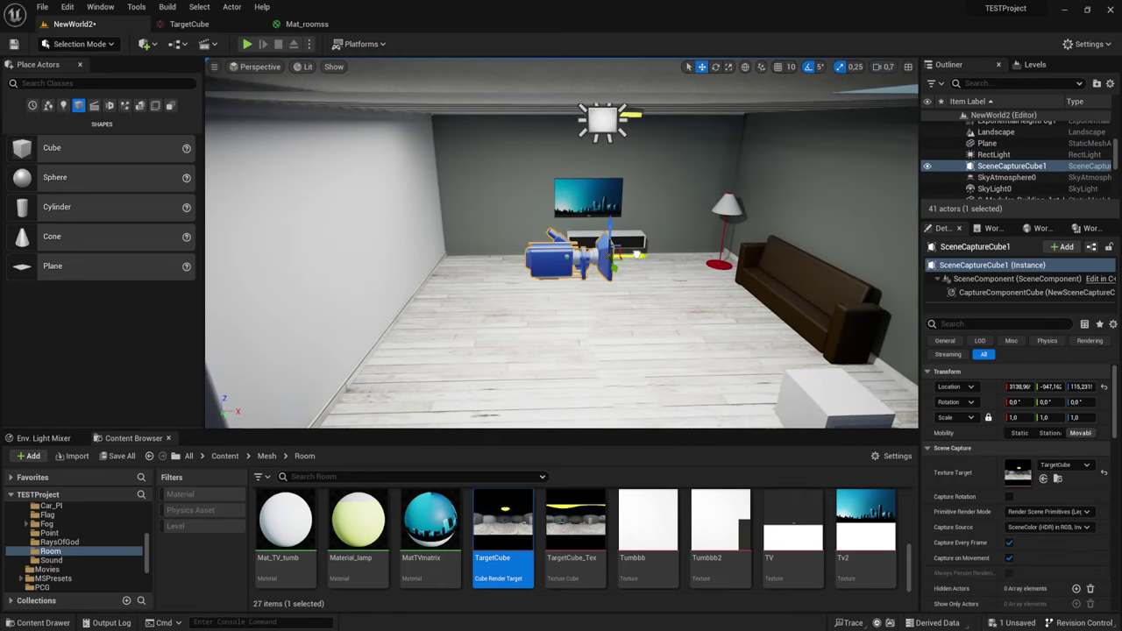
right_drag(599, 94, 600, 94)
scroll(606, 231, down, 3)
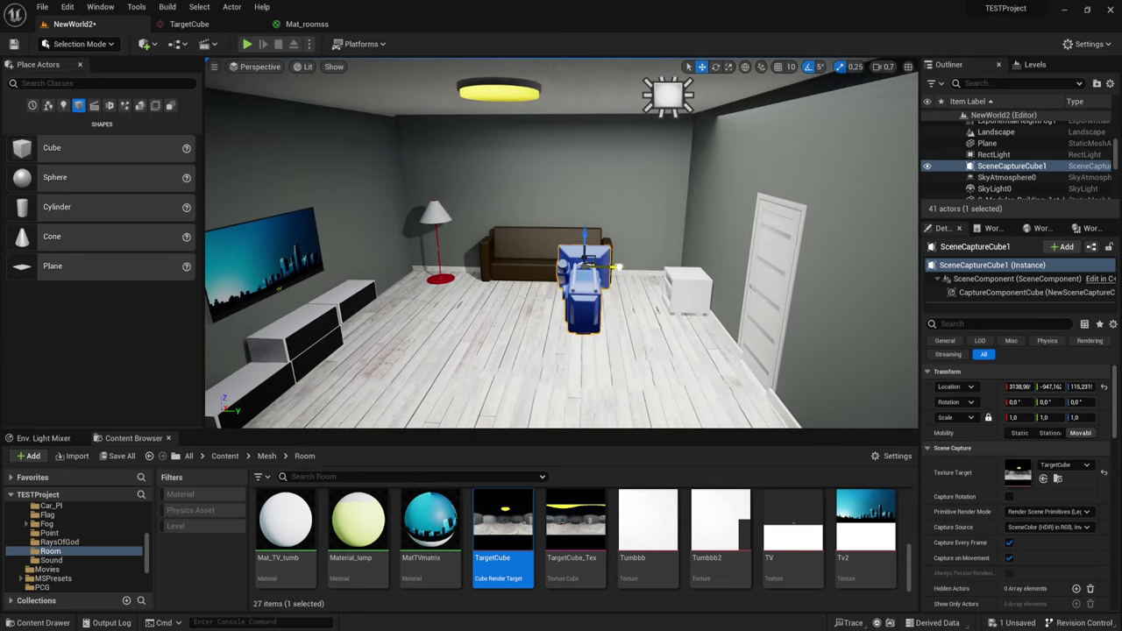
drag(614, 266, 540, 265)
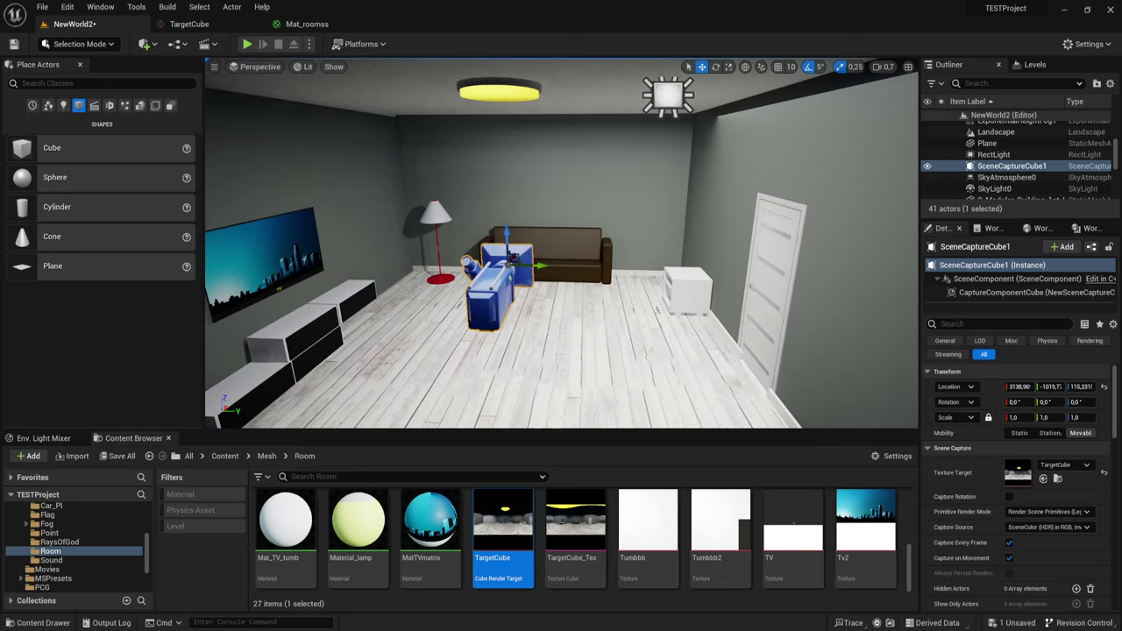
mouse_move(526, 263)
right_down()
mouse_move(559, 309)
mouse_move(739, 347)
right_up()
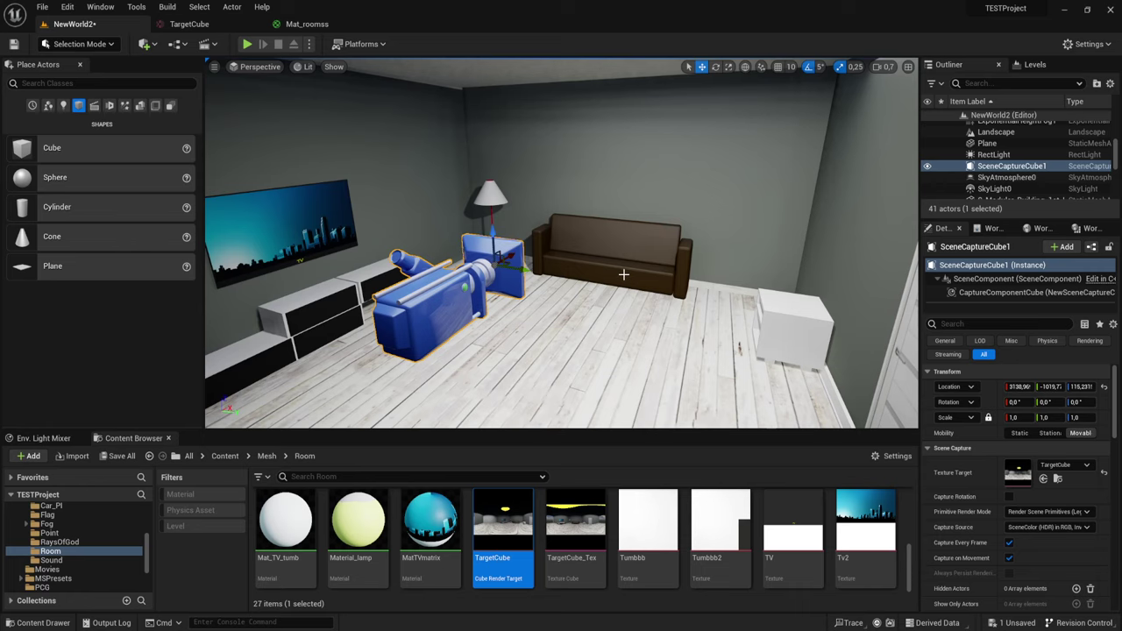
mouse_move(634, 182)
right_down()
mouse_move(754, 189)
mouse_move(612, 207)
right_up()
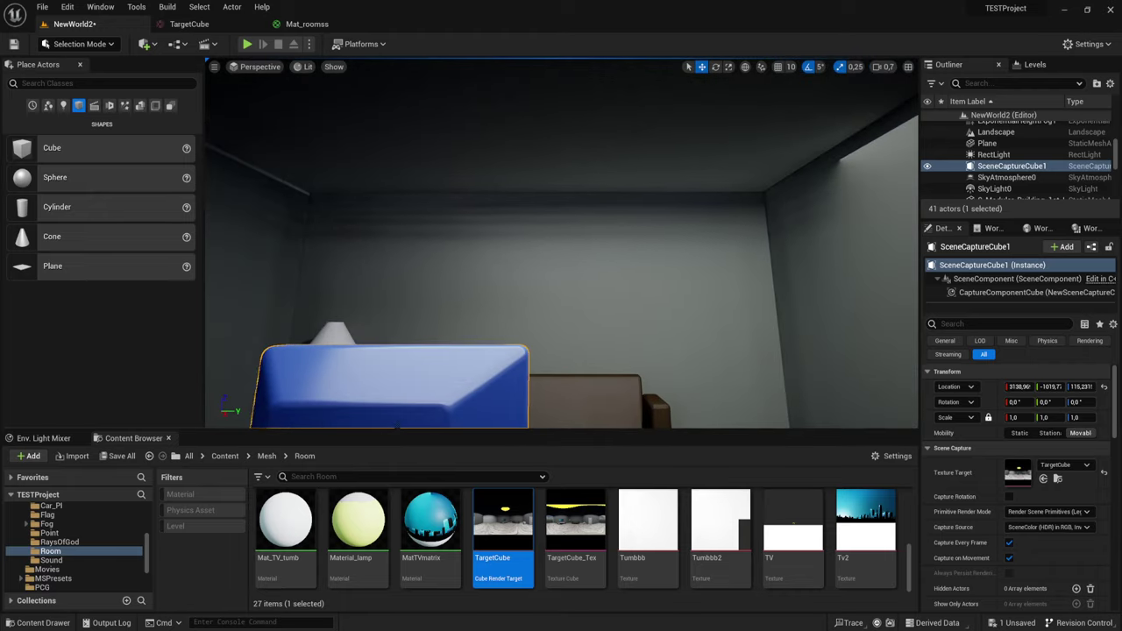
mouse_move(612, 207)
right_down()
mouse_move(613, 263)
mouse_move(630, 283)
right_up()
Step: Select nightstand CubeMap_Cube_002 and enter a Y scale of 0,75
click(621, 260)
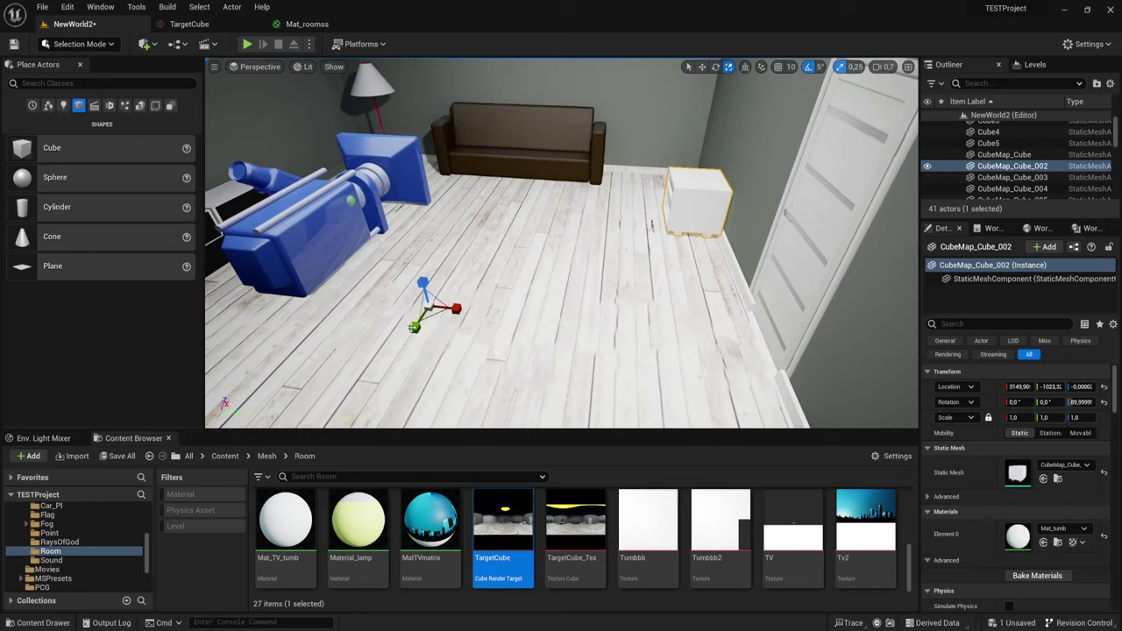
text(0,75)
key(Return)
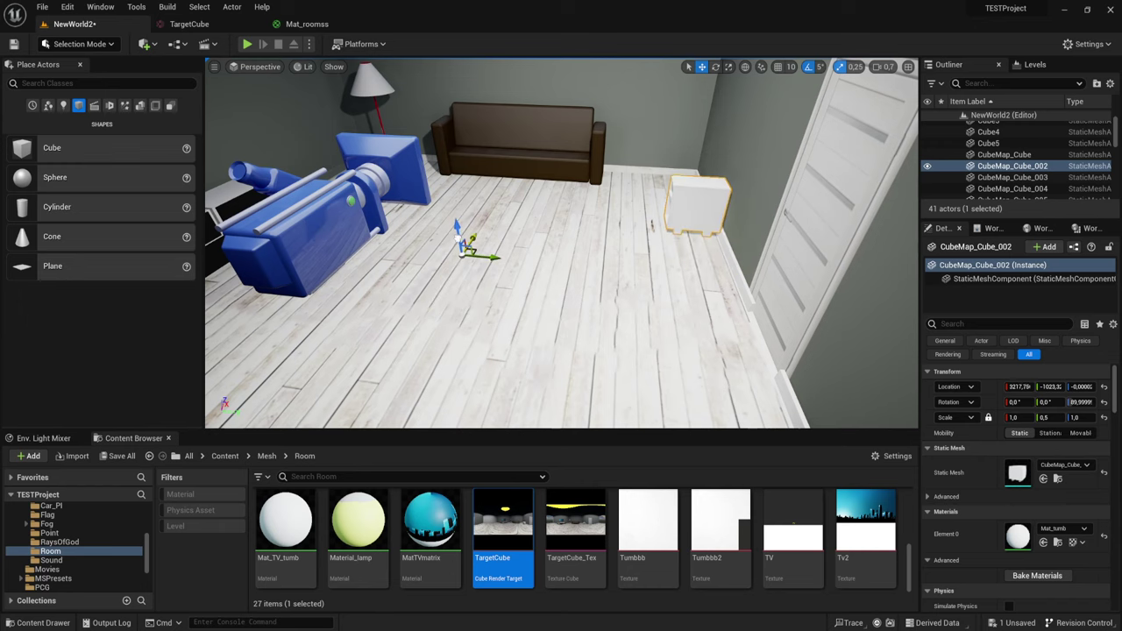
right_drag(593, 234, 614, 210)
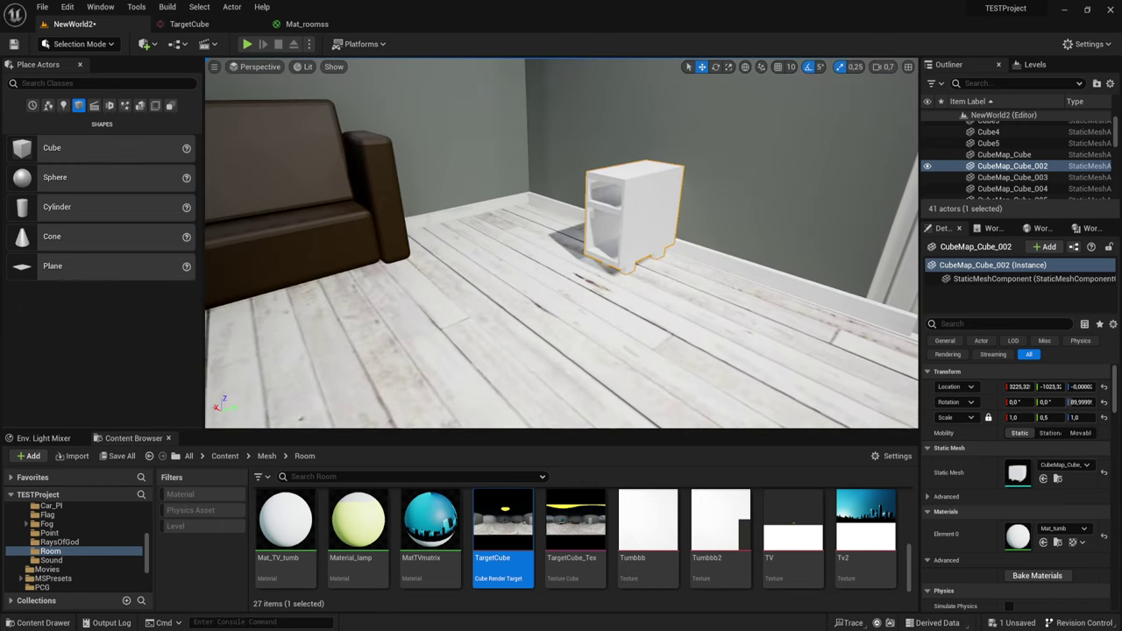
right_drag(614, 210, 561, 246)
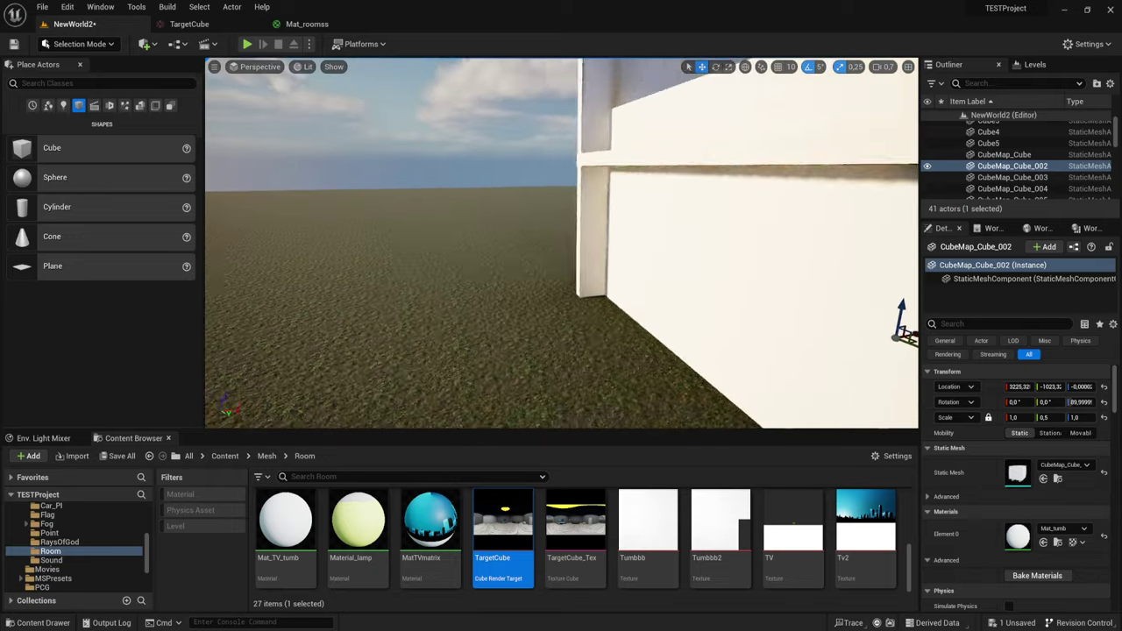
right_drag(561, 245, 669, 267)
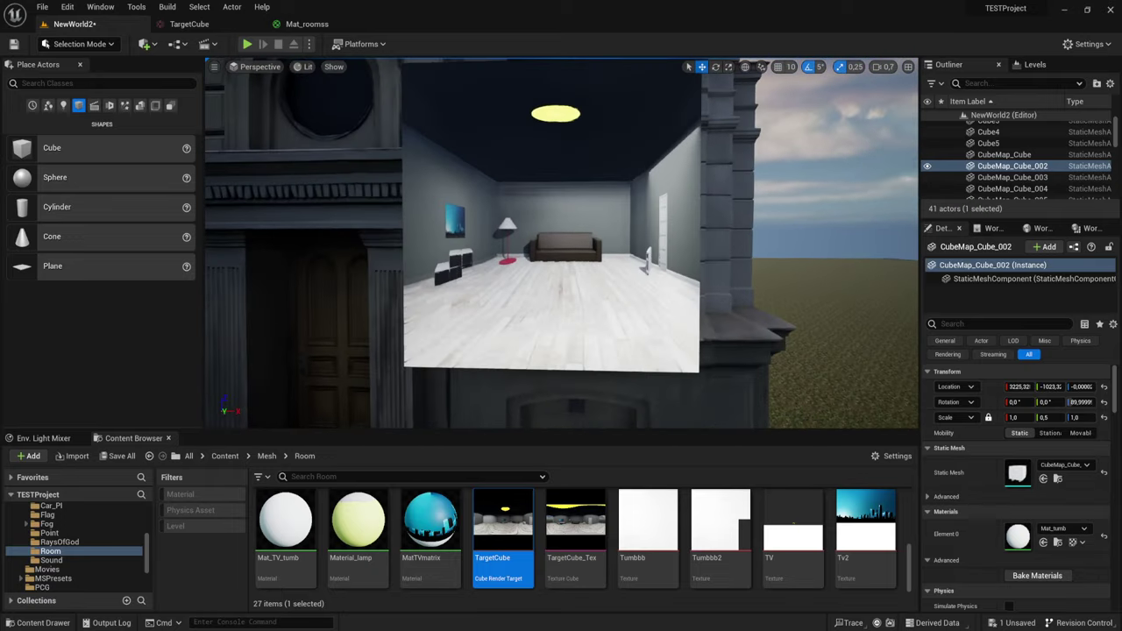
click(669, 266)
right_drag(561, 246, 561, 245)
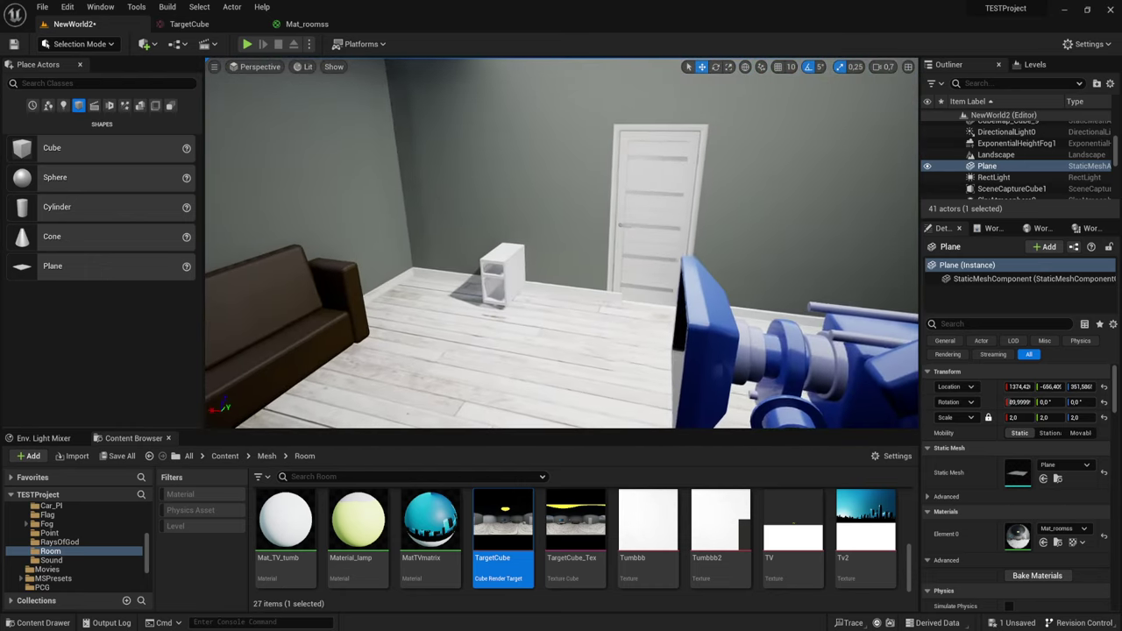
click(575, 268)
right_drag(515, 365, 516, 365)
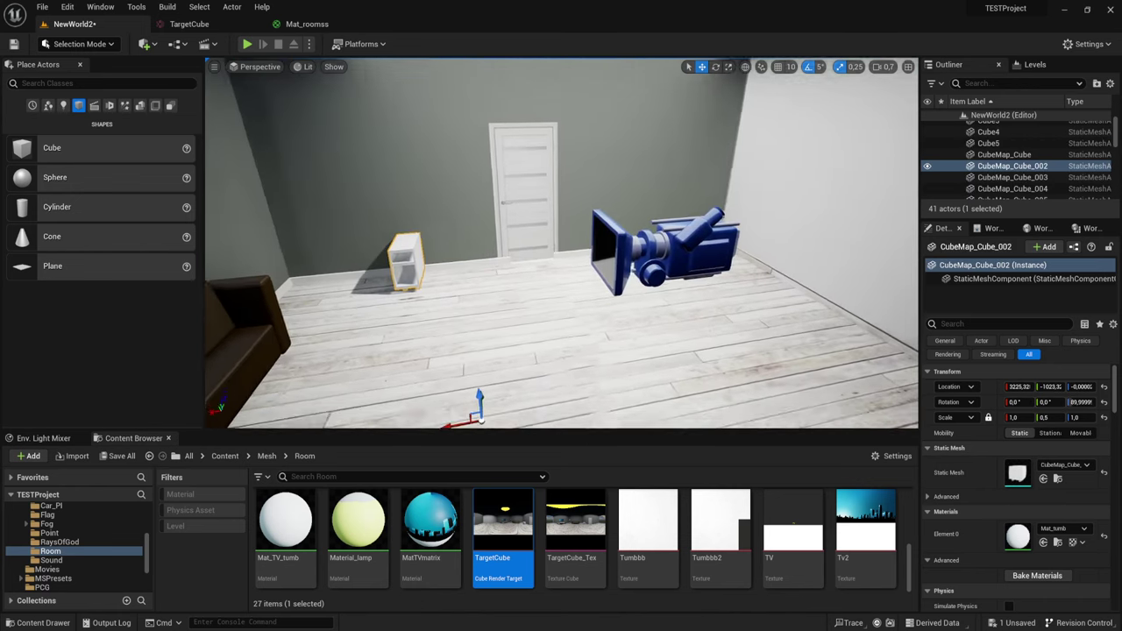
Step: Scale the nightstand with the R gizmo, stretching it along Y to 1.25
key(r)
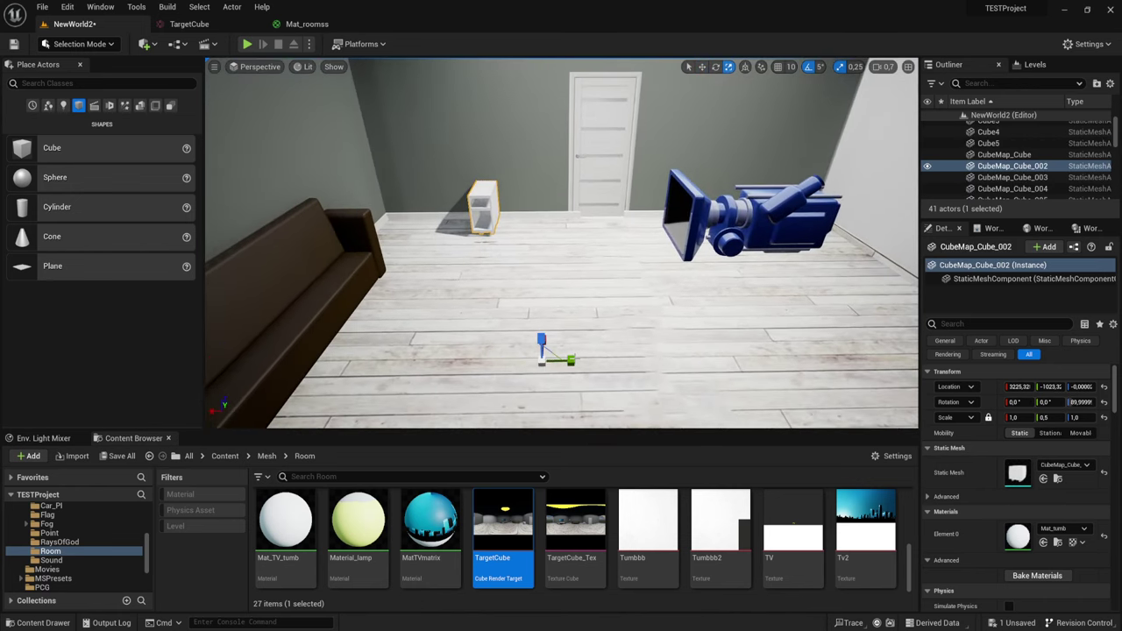
drag(552, 353, 557, 347)
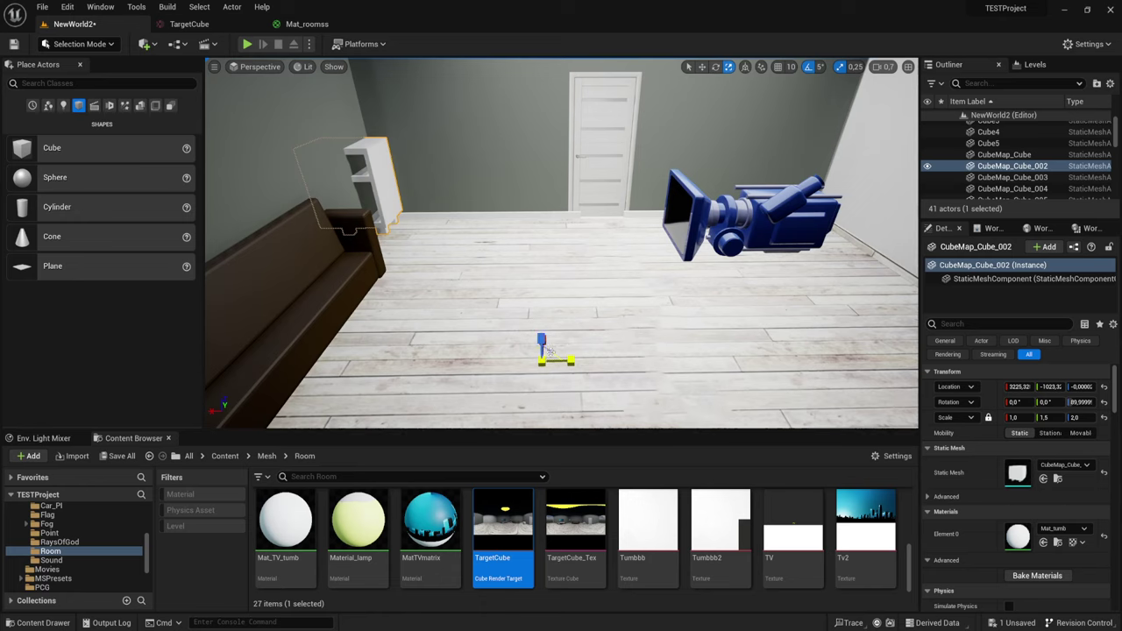
key(ctrl+z)
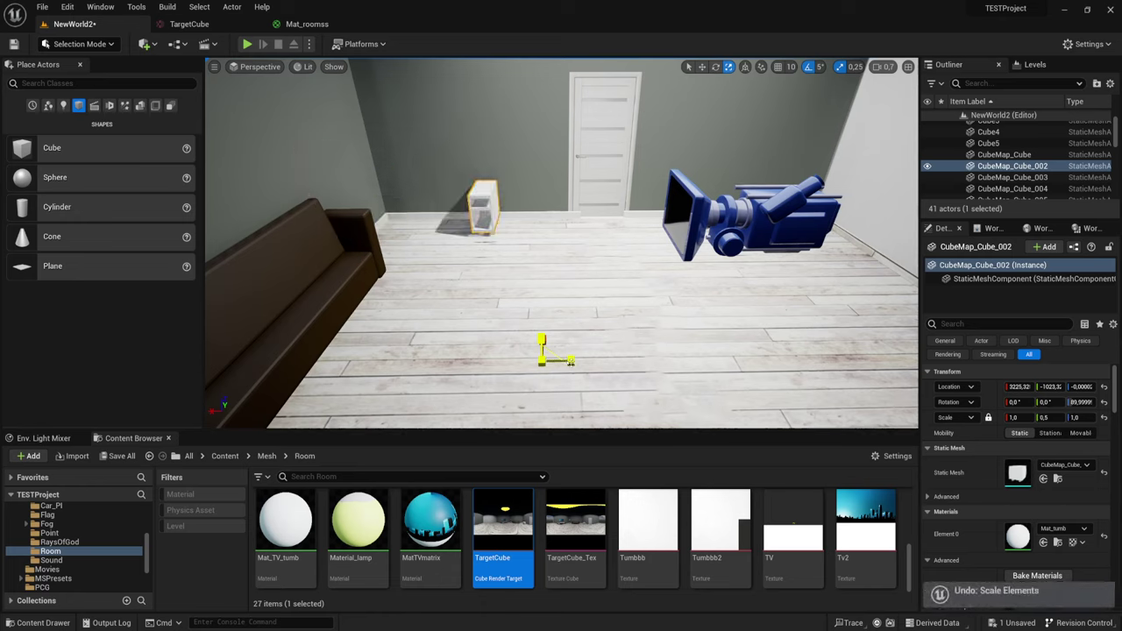
click(563, 378)
click(572, 290)
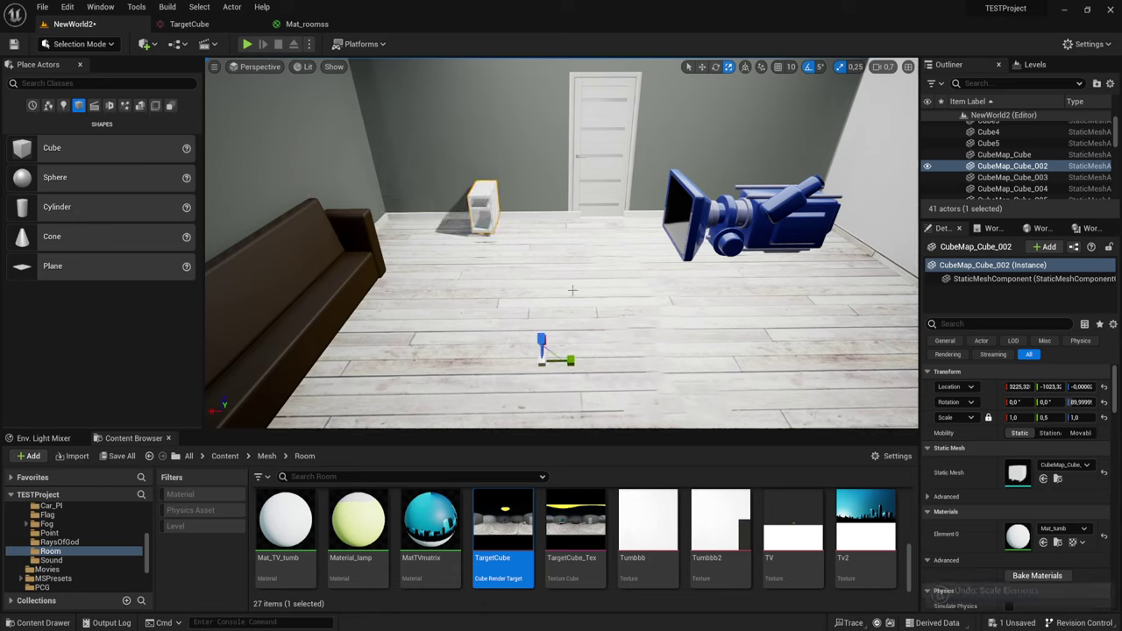
drag(569, 362, 605, 362)
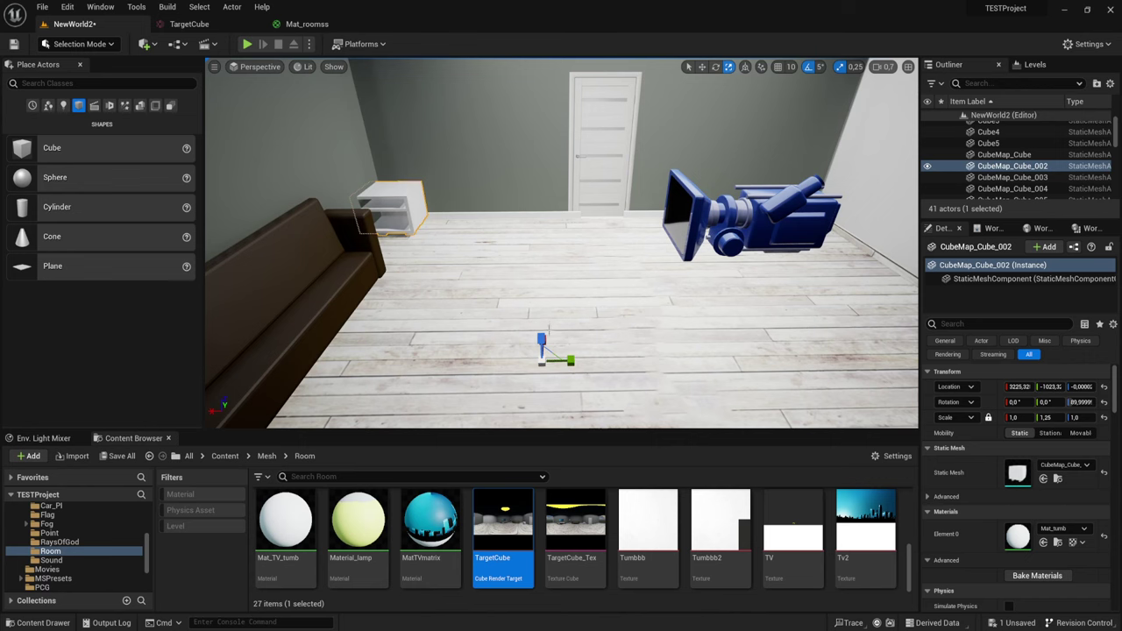
alt+drag(600, 318, 491, 333)
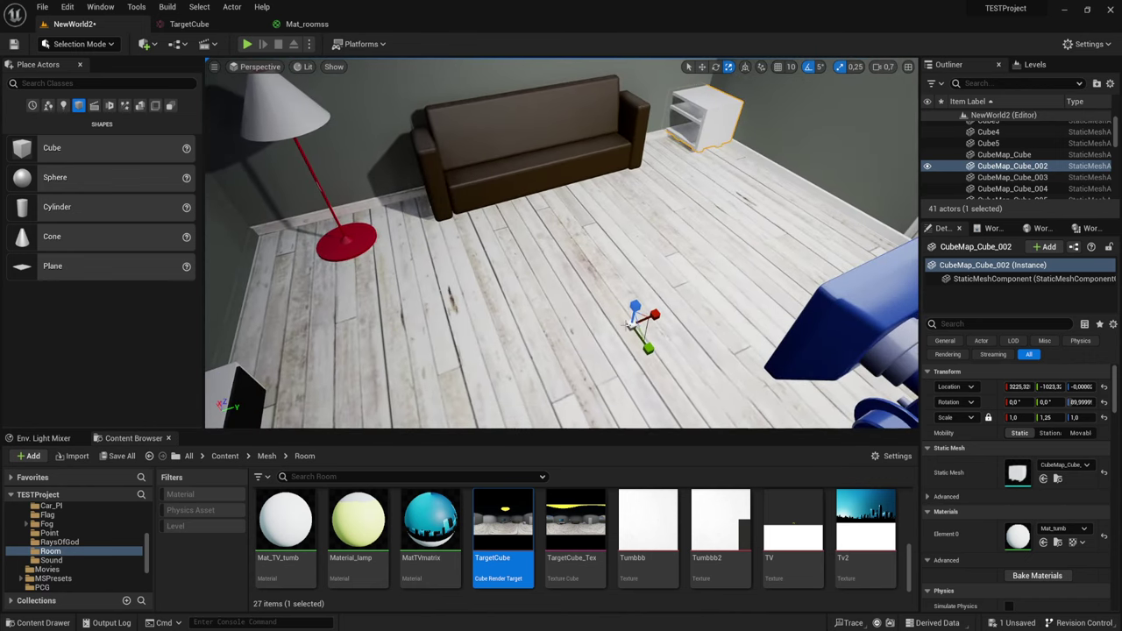
Step: Set the nightstand's X scale to 0.5 and slide it onto the floor near the door
text(0.5)
key(Return)
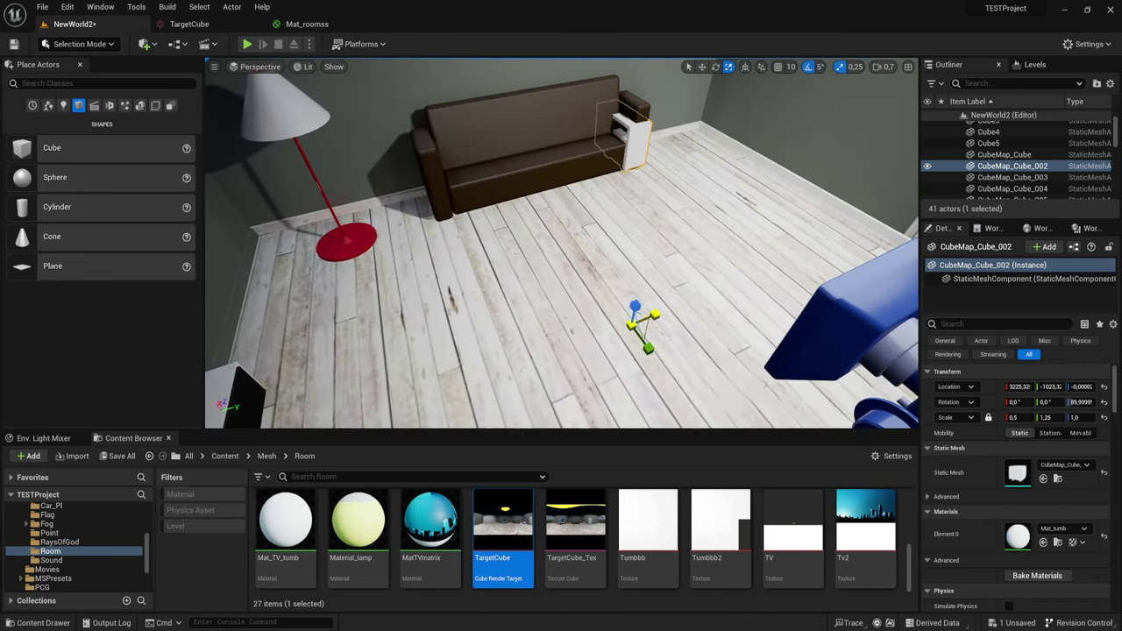
drag(657, 314, 784, 274)
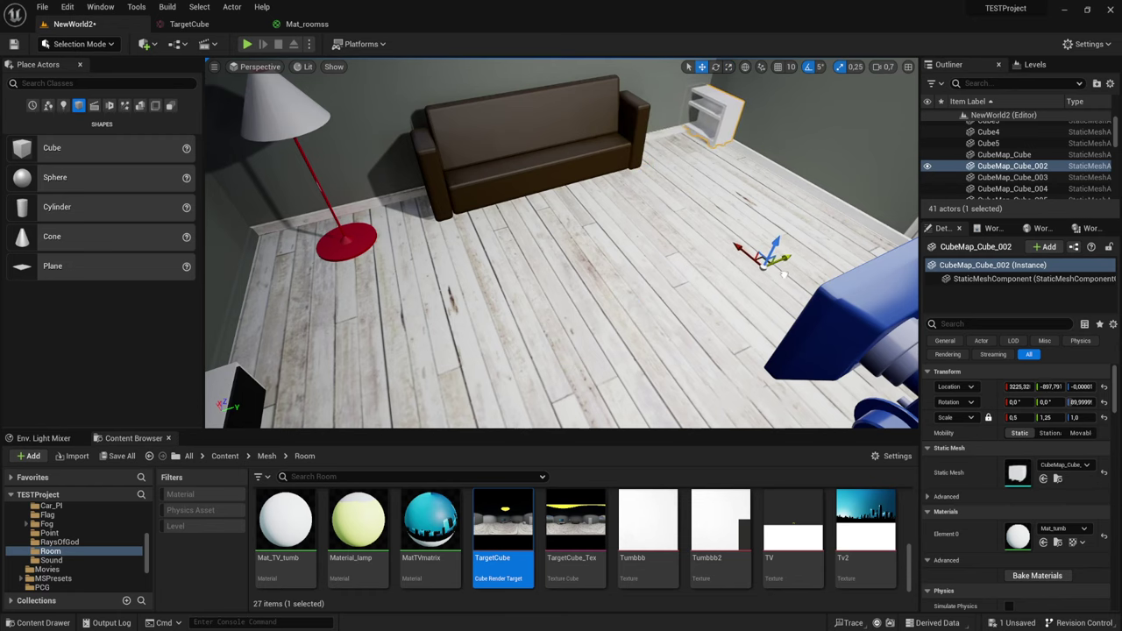
drag(757, 263, 887, 370)
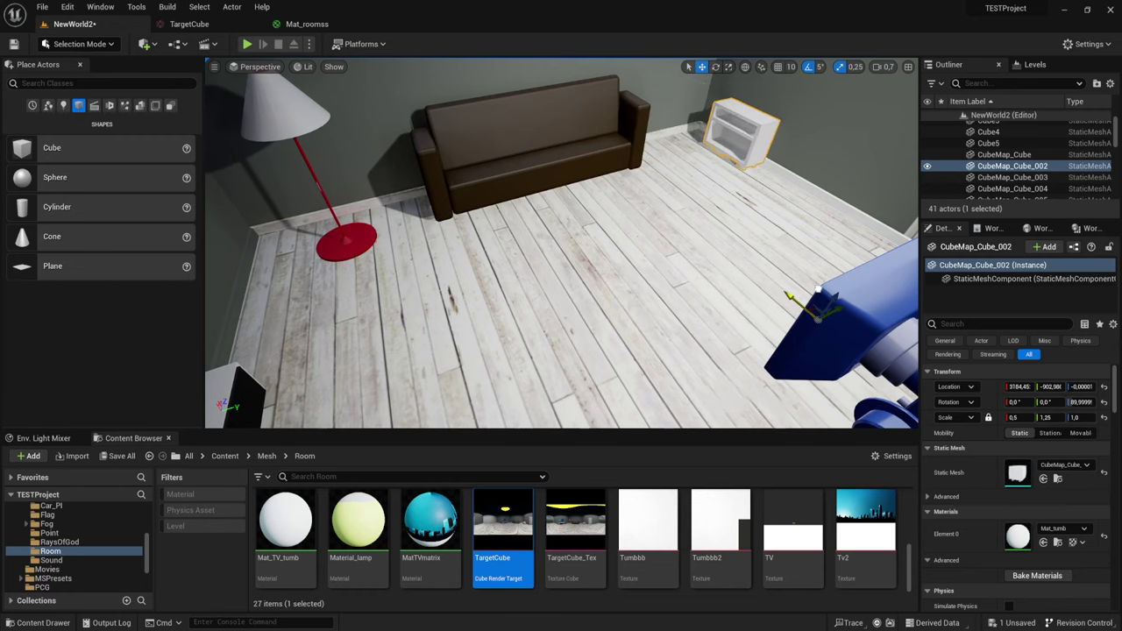
right_drag(561, 246, 614, 263)
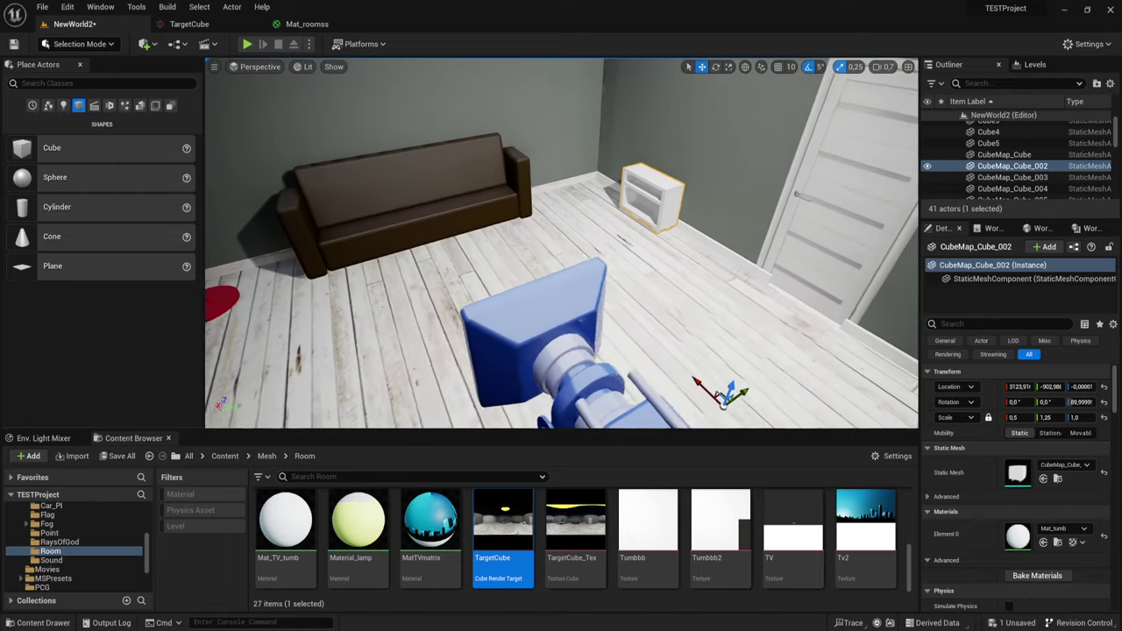
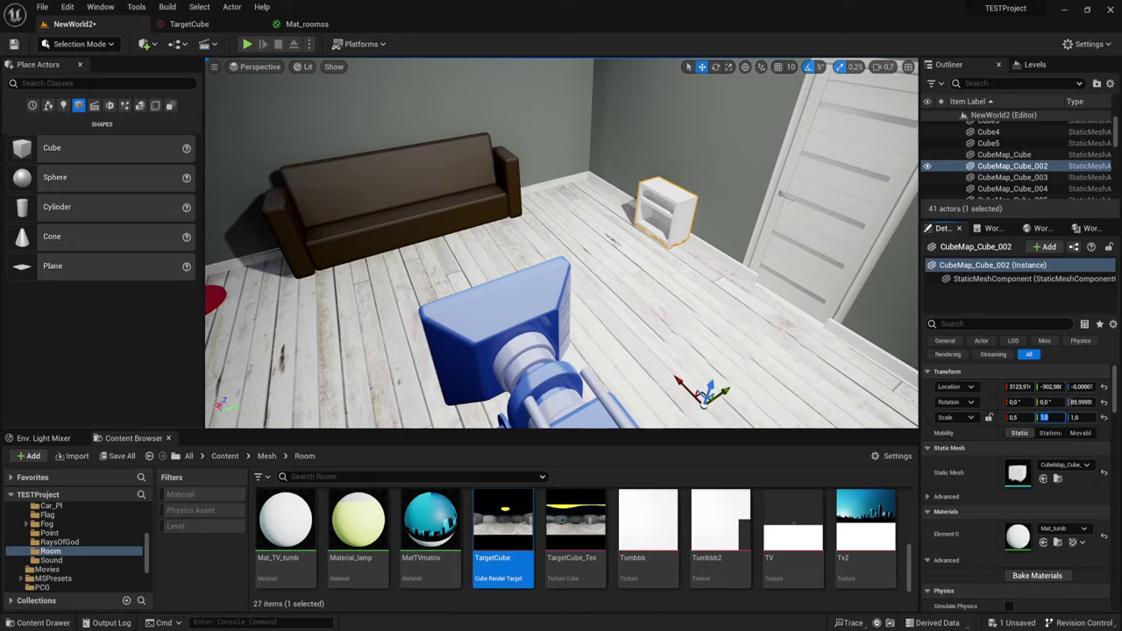
Step: Fly out of the modelled room until the building and the fake-room box beside its wall are in view
mouse_move(703, 401)
right_down()
mouse_move(469, 263)
mouse_move(228, 315)
mouse_move(230, 351)
right_up()
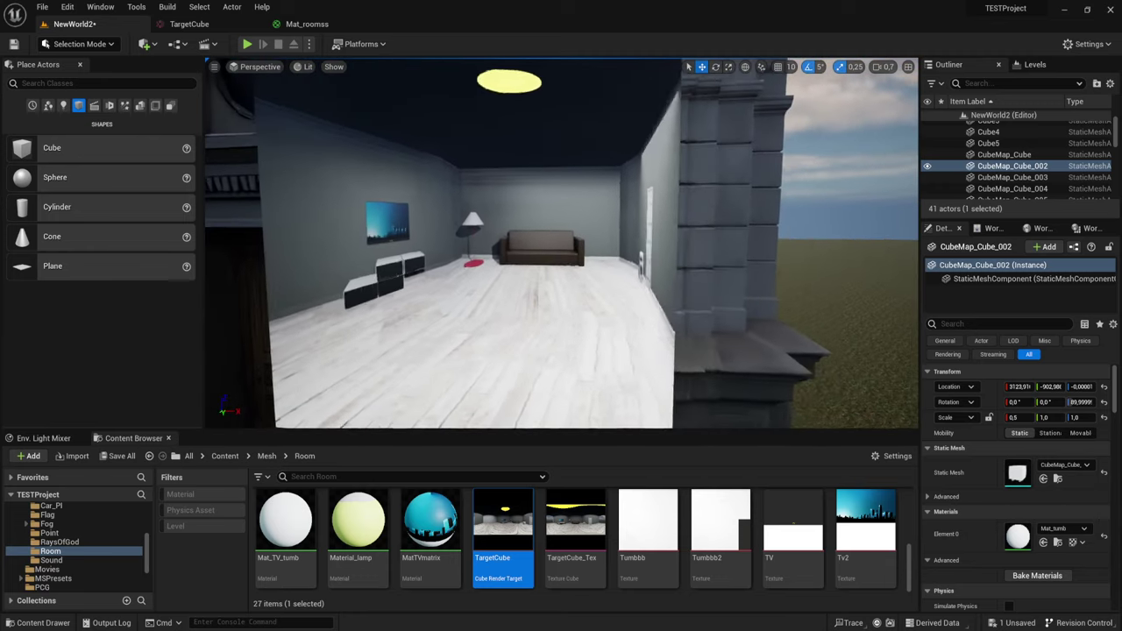
right_drag(674, 296, 674, 297)
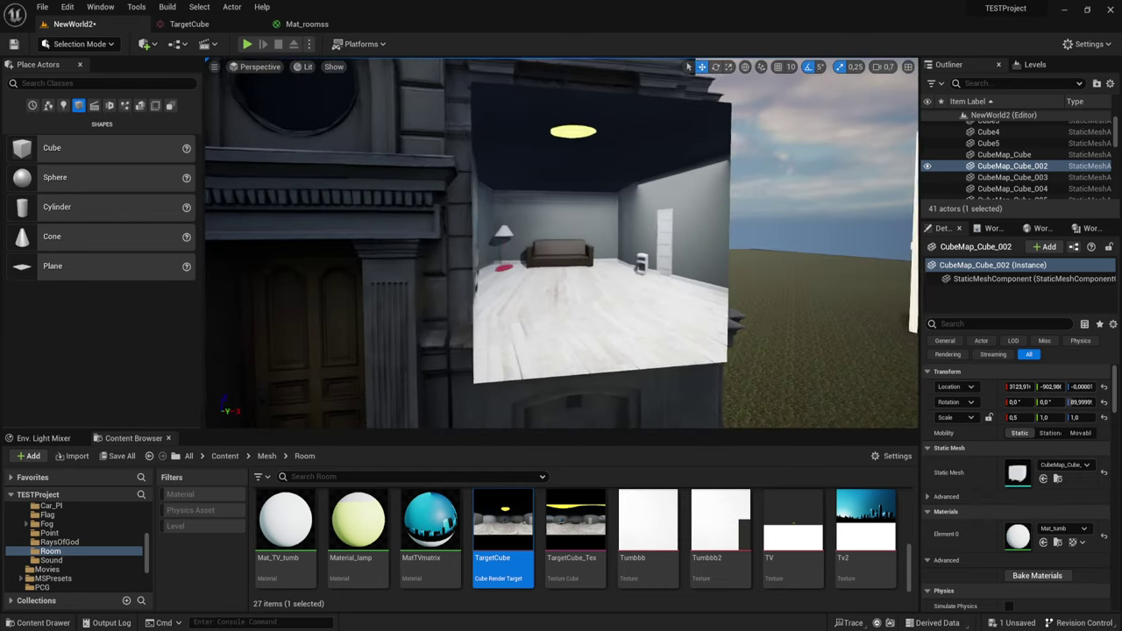
right_drag(562, 252, 561, 252)
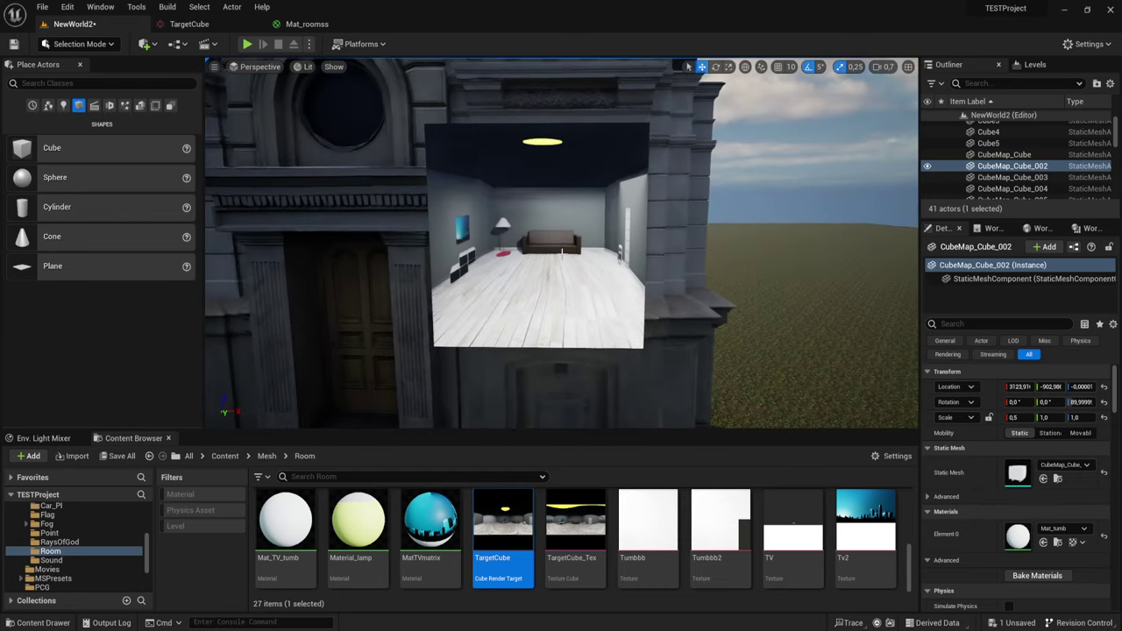
Step: Push the fake-room plane back behind the building's window, adjust its height, and start Play
click(571, 266)
right_click(593, 279)
key(Escape)
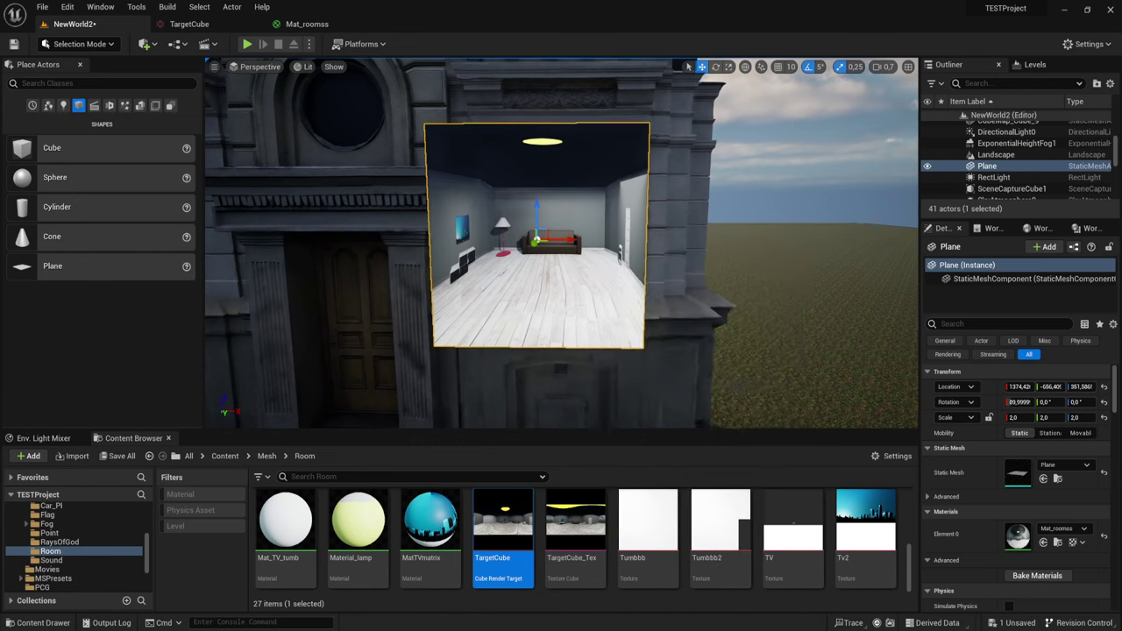
right_drag(692, 203, 692, 203)
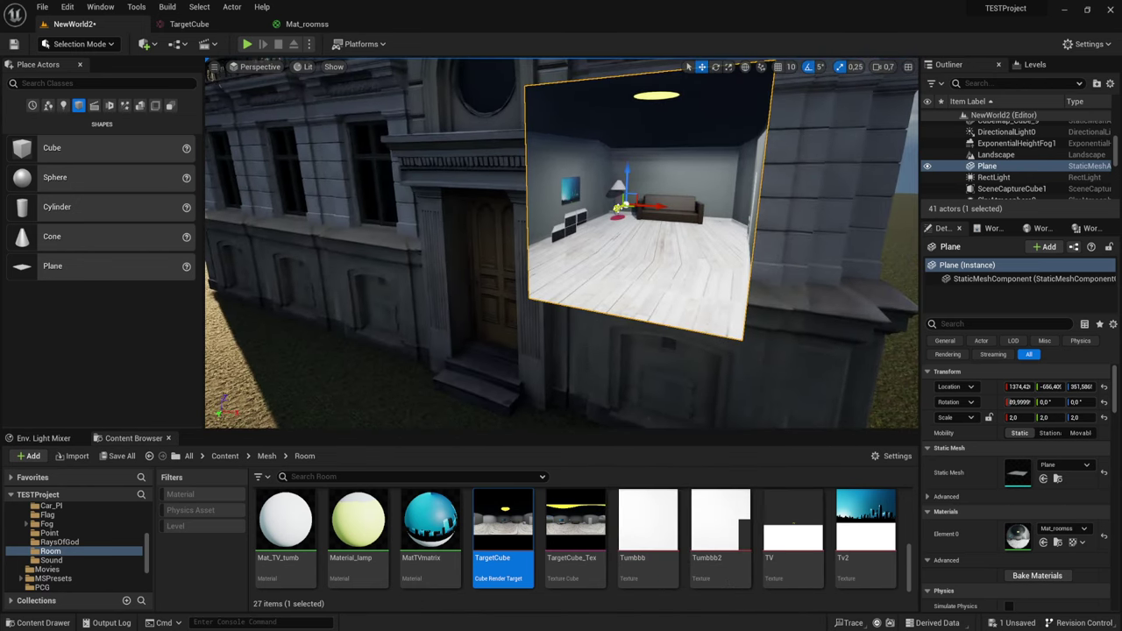
drag(1049, 387, 1016, 387)
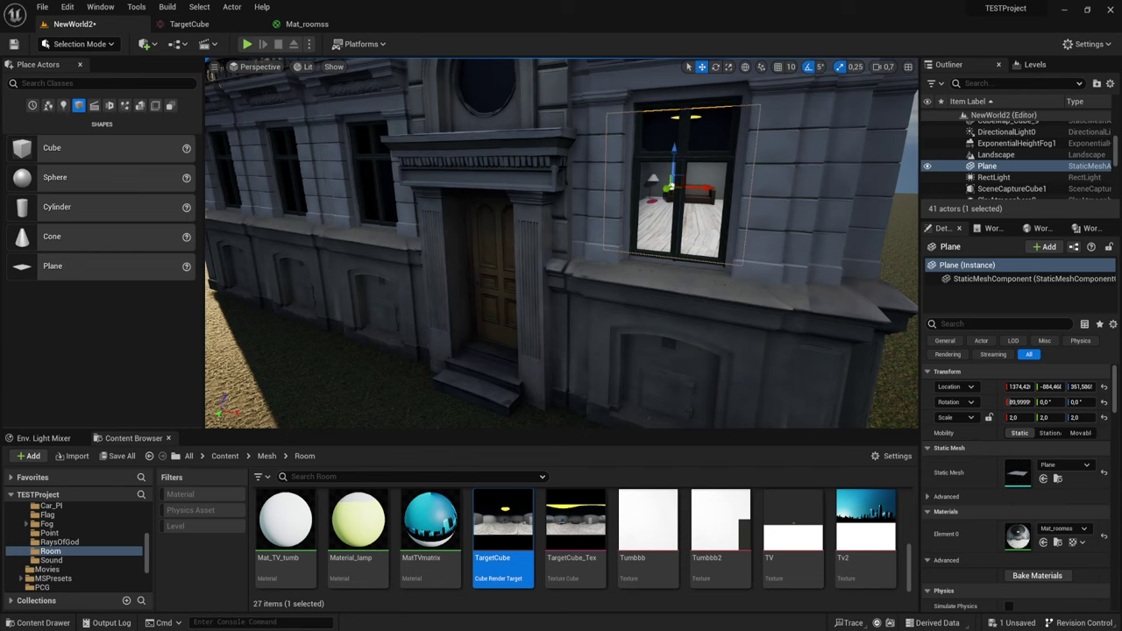
key(f)
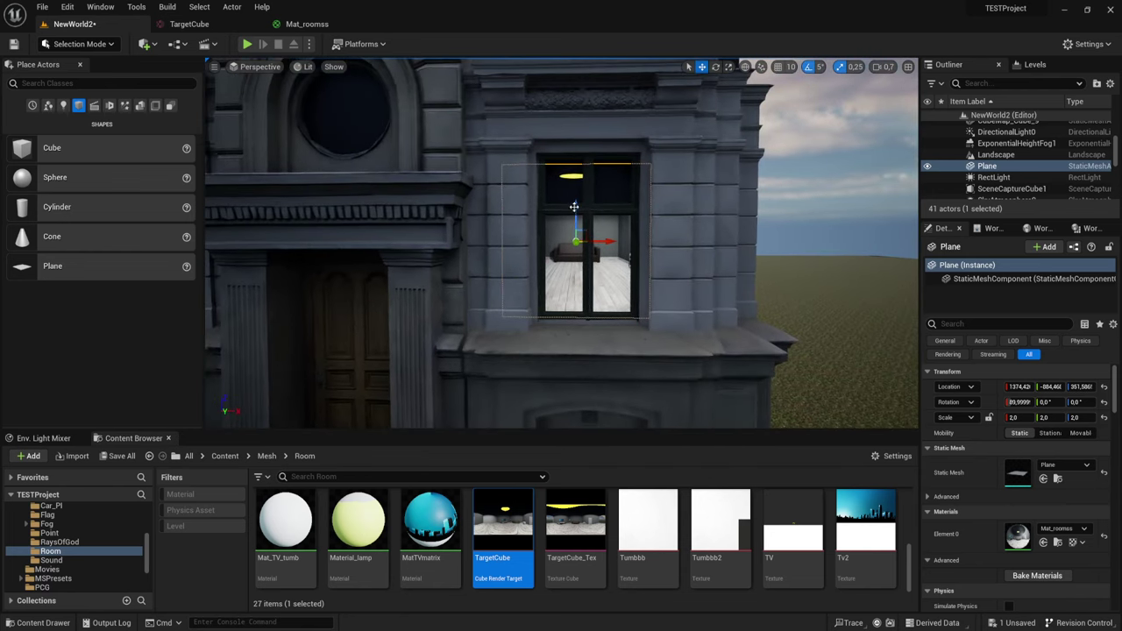
mouse_move(574, 206)
mouse_down()
mouse_move(582, 202)
mouse_move(218, 55)
mouse_up()
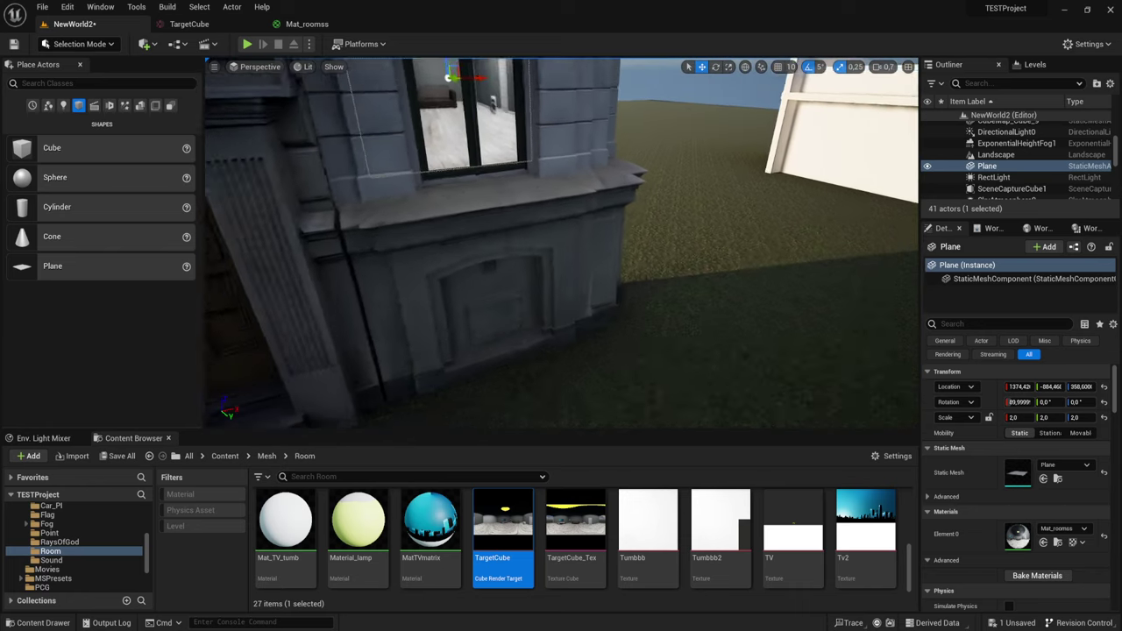
click(247, 44)
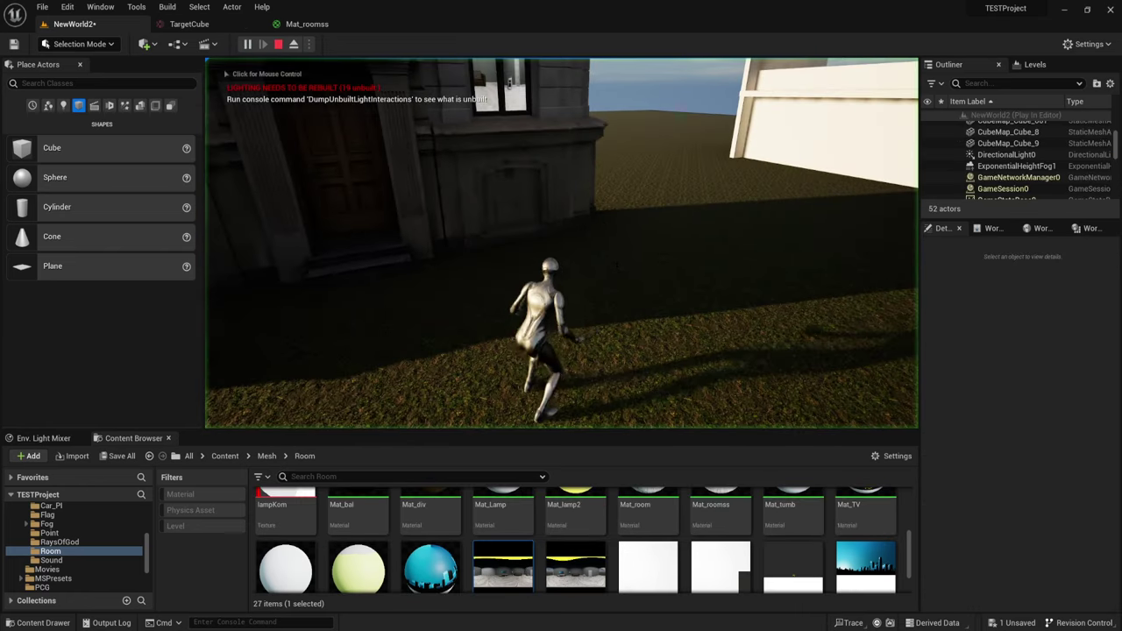
Step: Run the character along the building front to check the window's fake room, then stop playing
key(w)
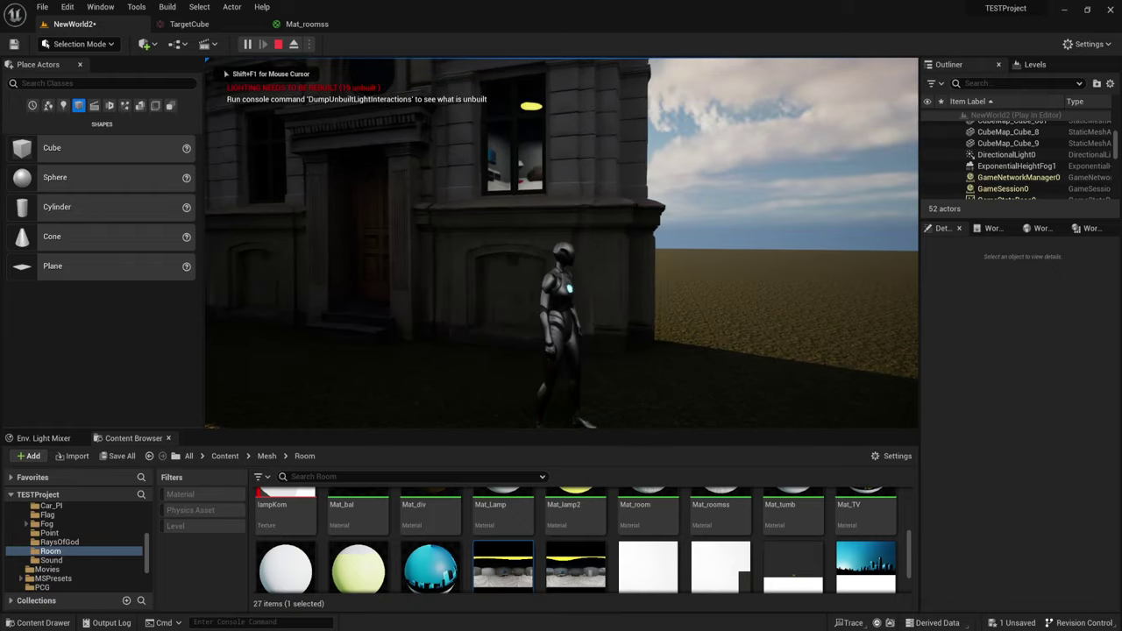
key(s)
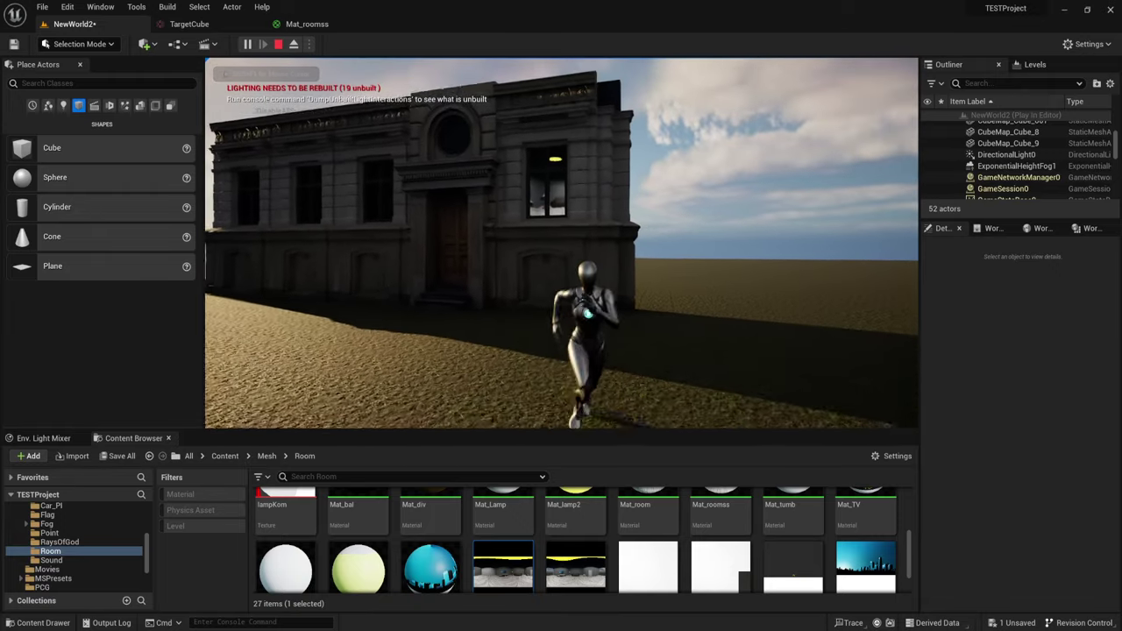
key(d)
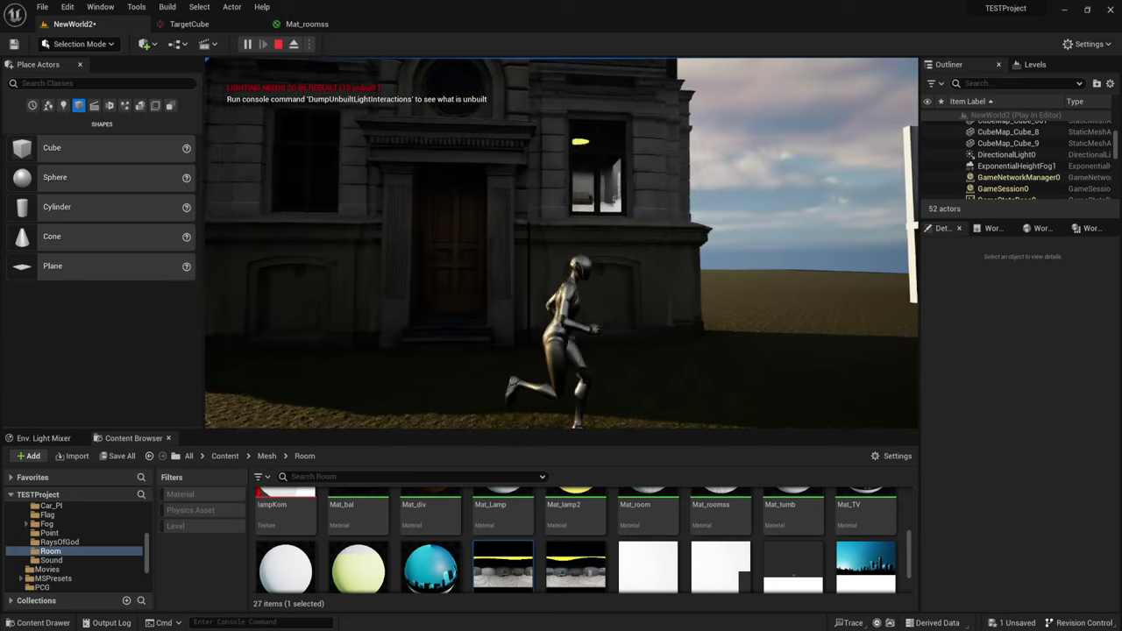
key(s)
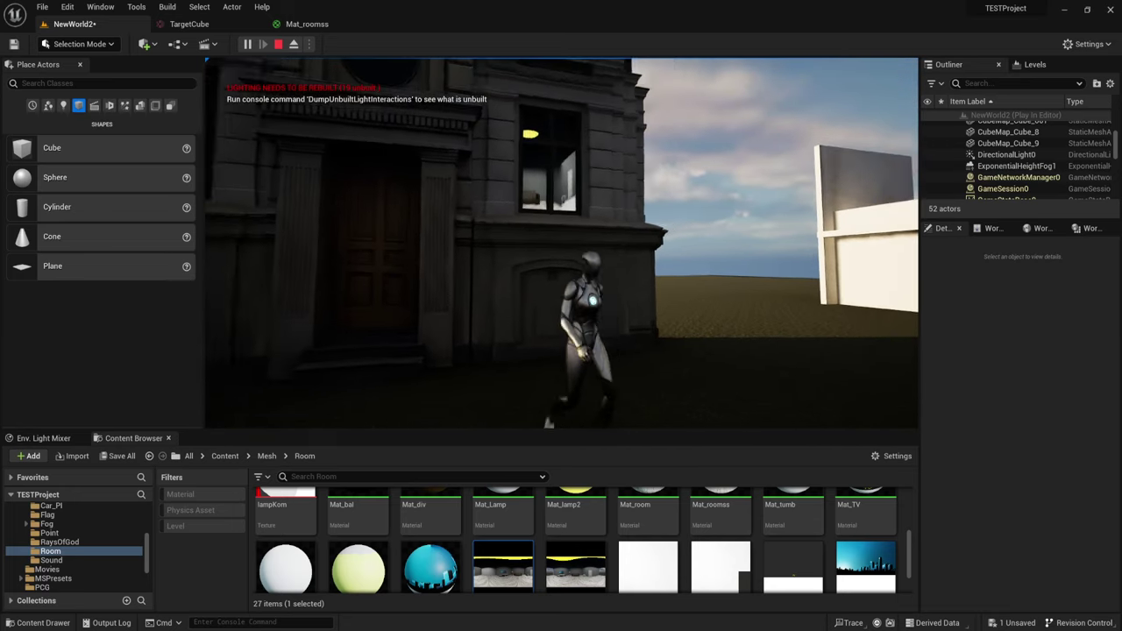
key(Escape)
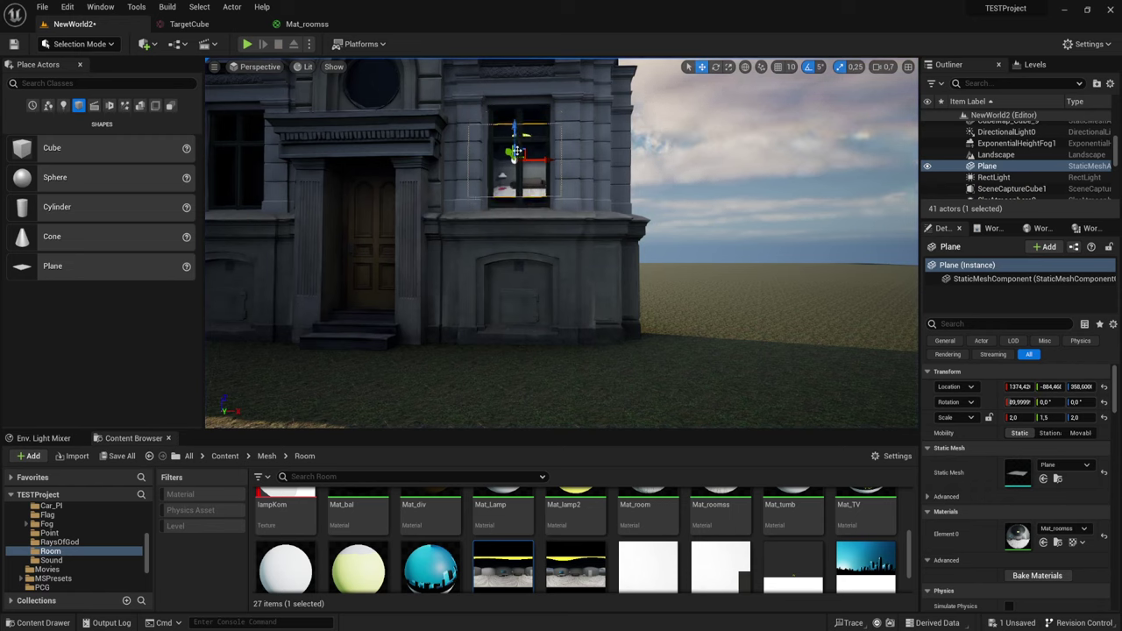
Step: Scale the fake-room plane to 3.25 by 2.75 so it fills the window
right_drag(518, 138, 521, 154)
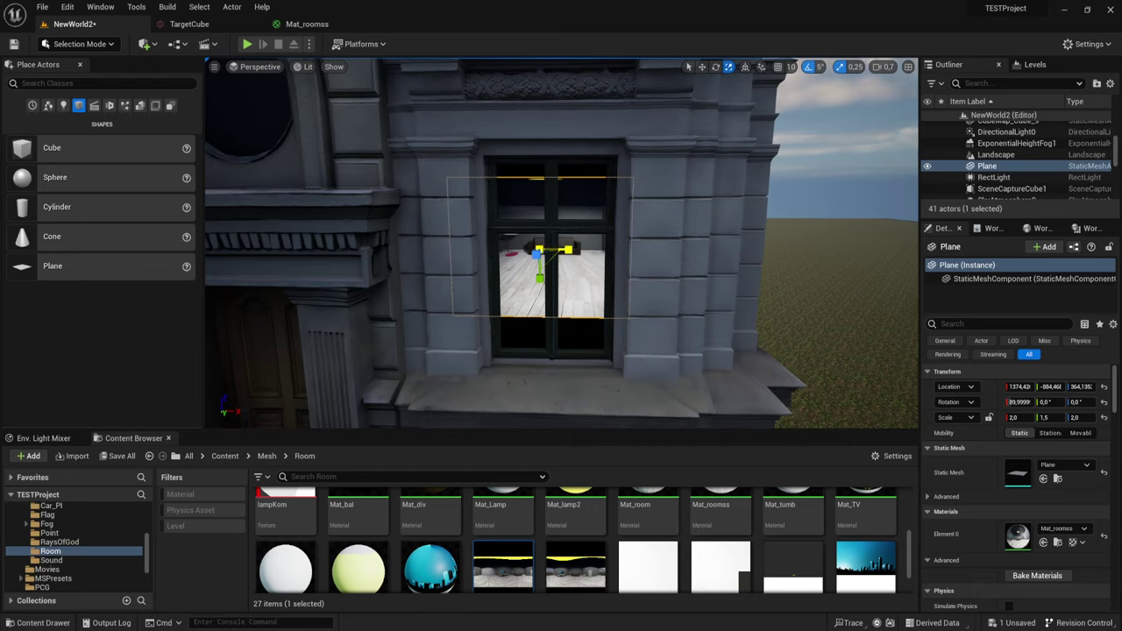
drag(546, 260, 595, 237)
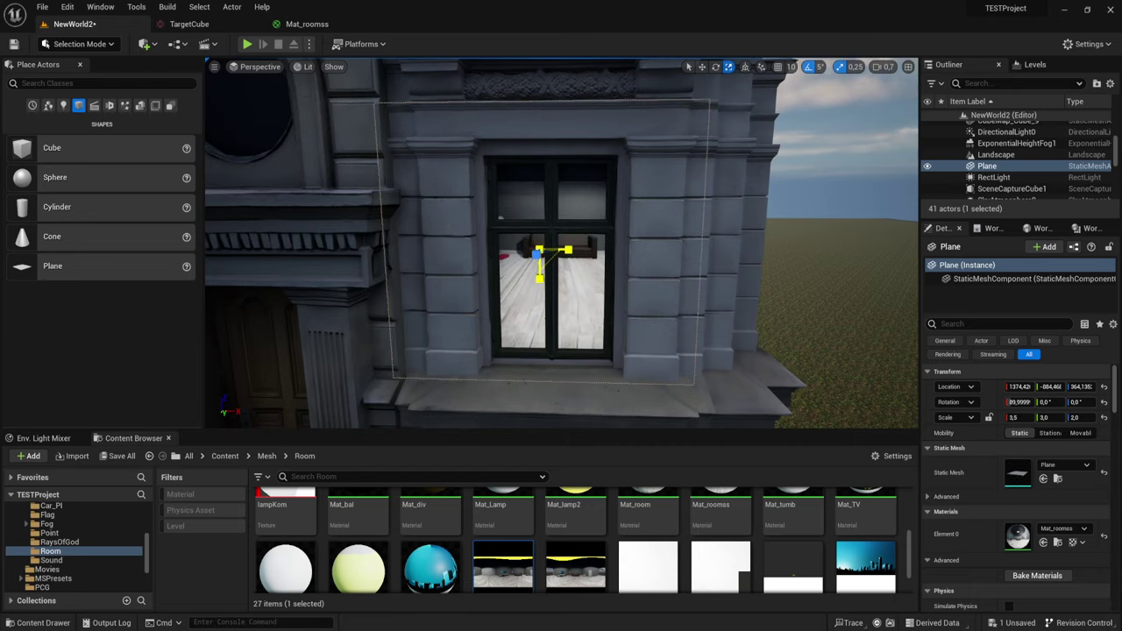
mouse_move(561, 245)
right_down()
mouse_move(526, 263)
mouse_move(552, 268)
right_up()
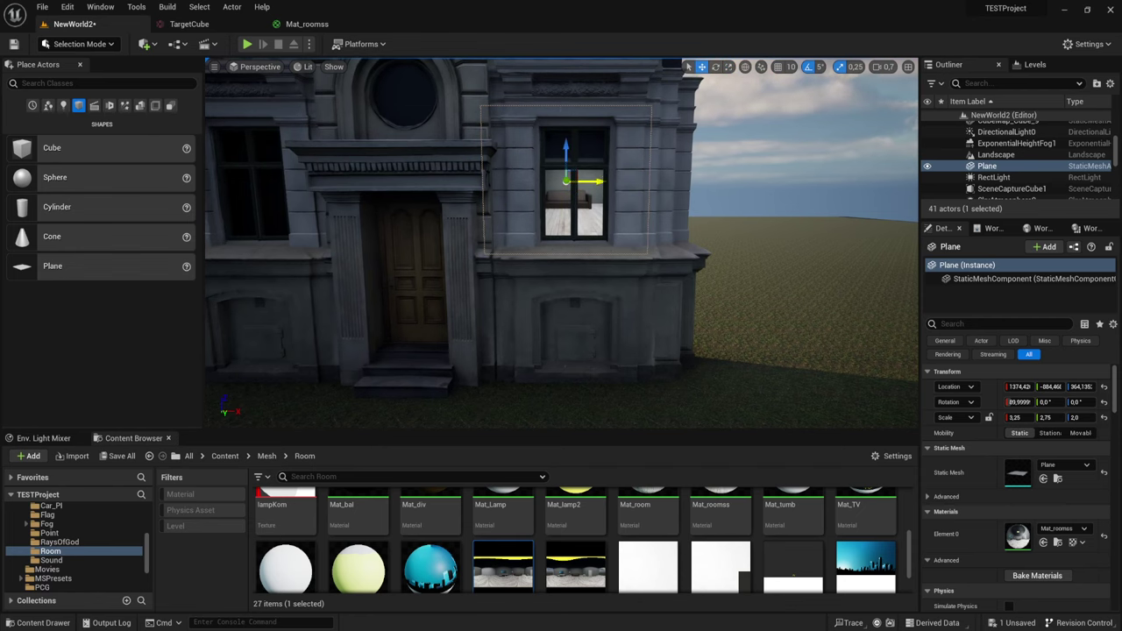
Step: Alt-drag copies of the plane onto the neighbouring windows, including the middle one
alt+drag(589, 181, 280, 186)
mouse_move(561, 245)
right_down()
mouse_move(525, 254)
mouse_move(436, 192)
right_up()
alt+drag(768, 210, 452, 218)
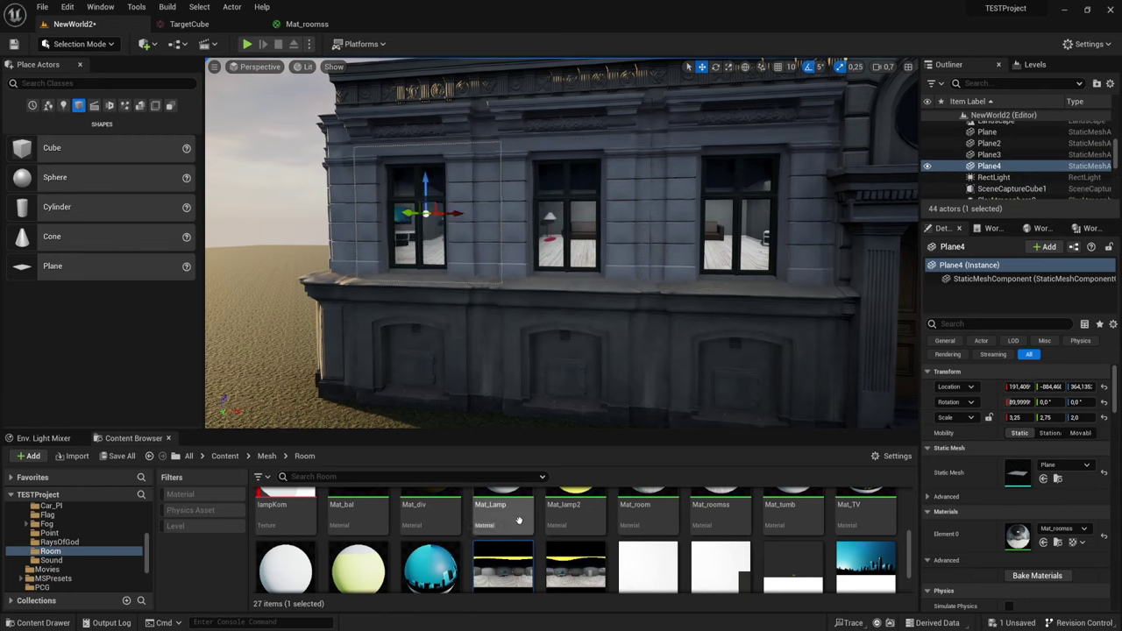
Step: Check the Mat_roomss Texture Sample, then bake TargetCube into the static cubemap TargetCube_Tex
click(307, 25)
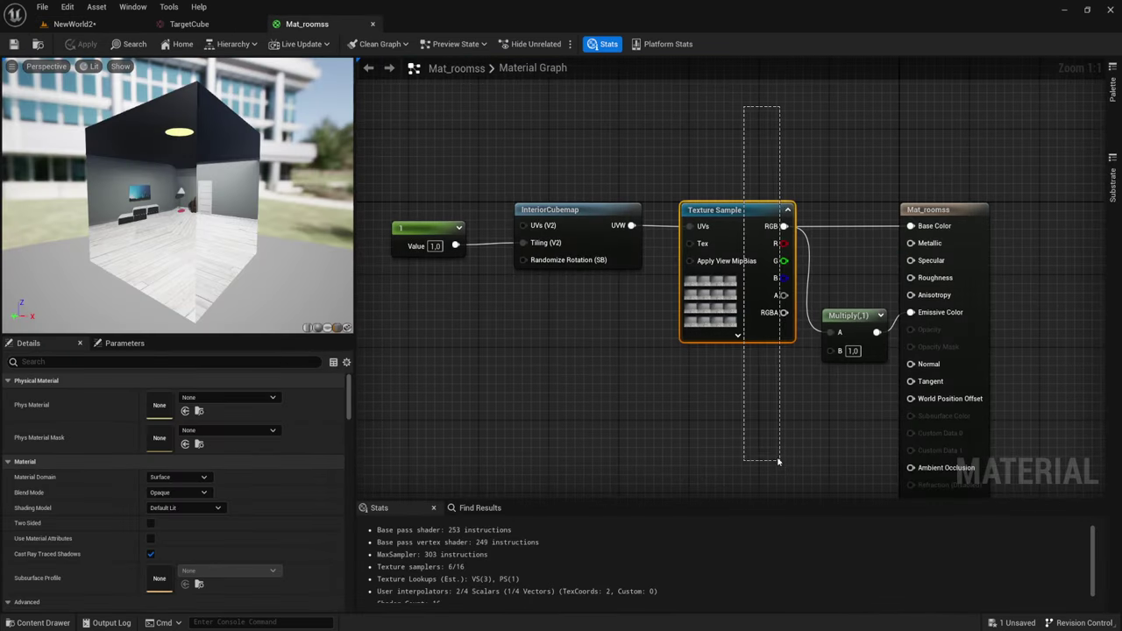
drag(747, 108, 753, 430)
click(188, 26)
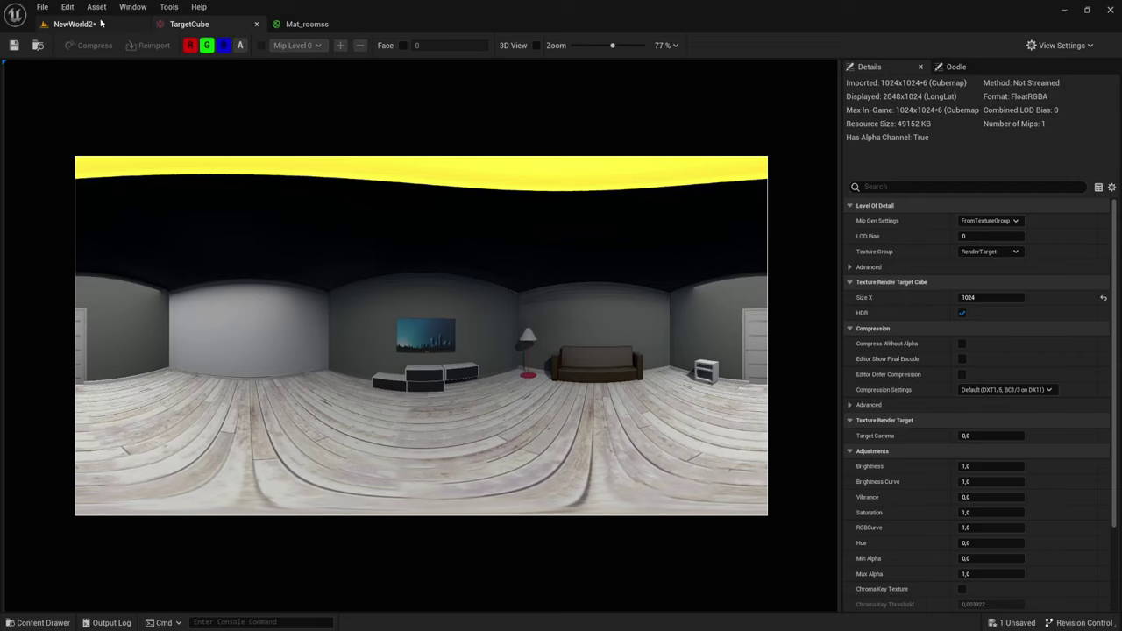
click(74, 23)
scroll(662, 534, down, 1)
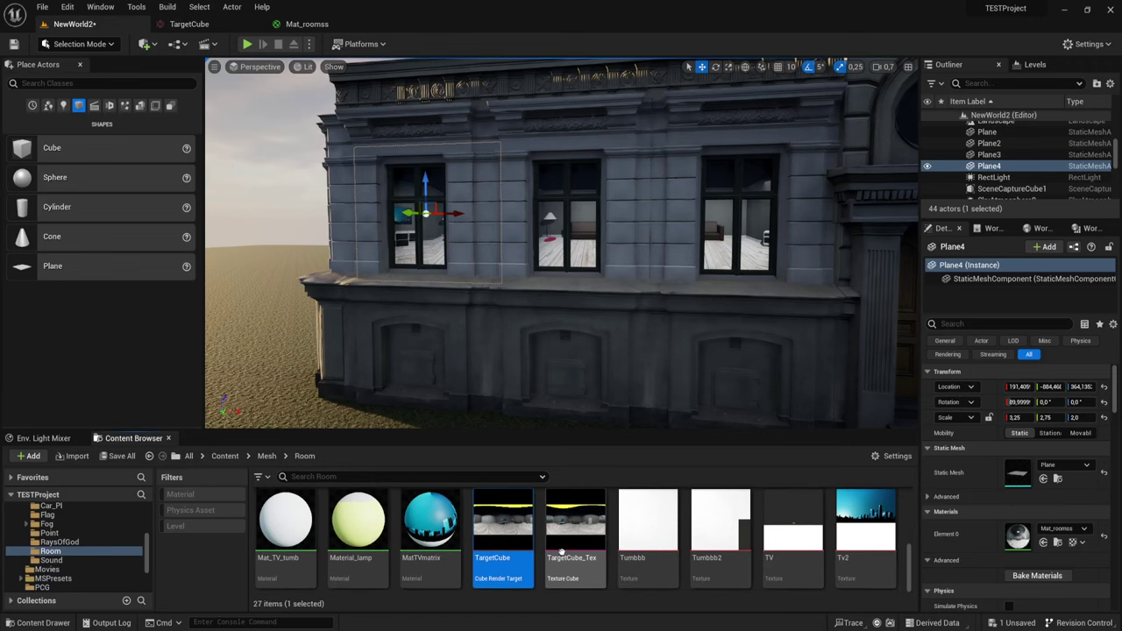
right_click(500, 532)
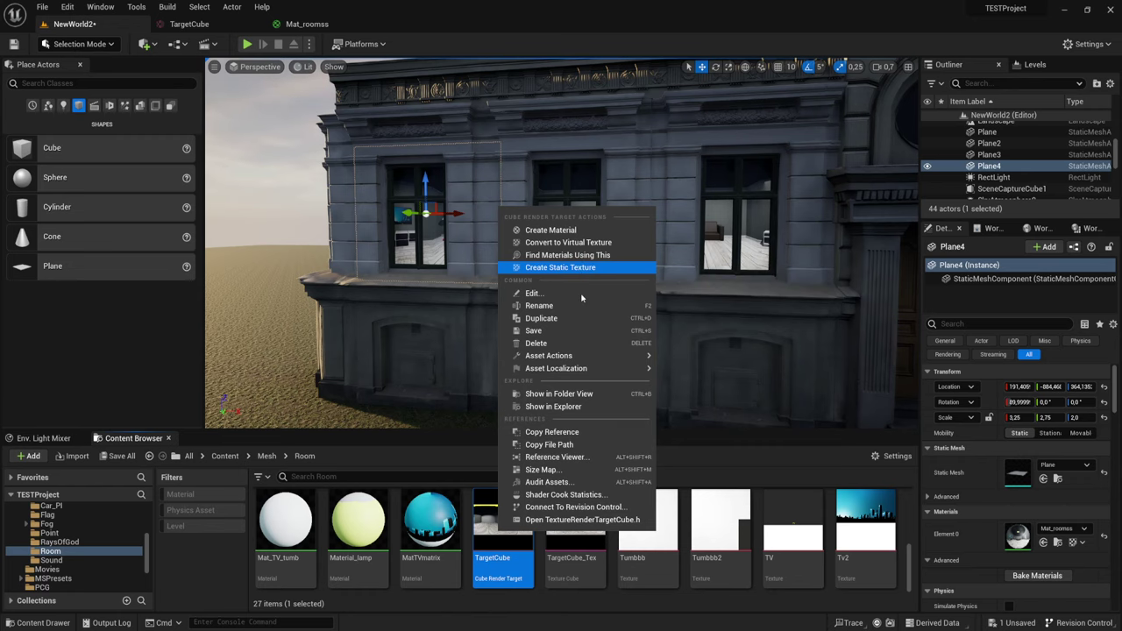
click(576, 544)
double_click(576, 544)
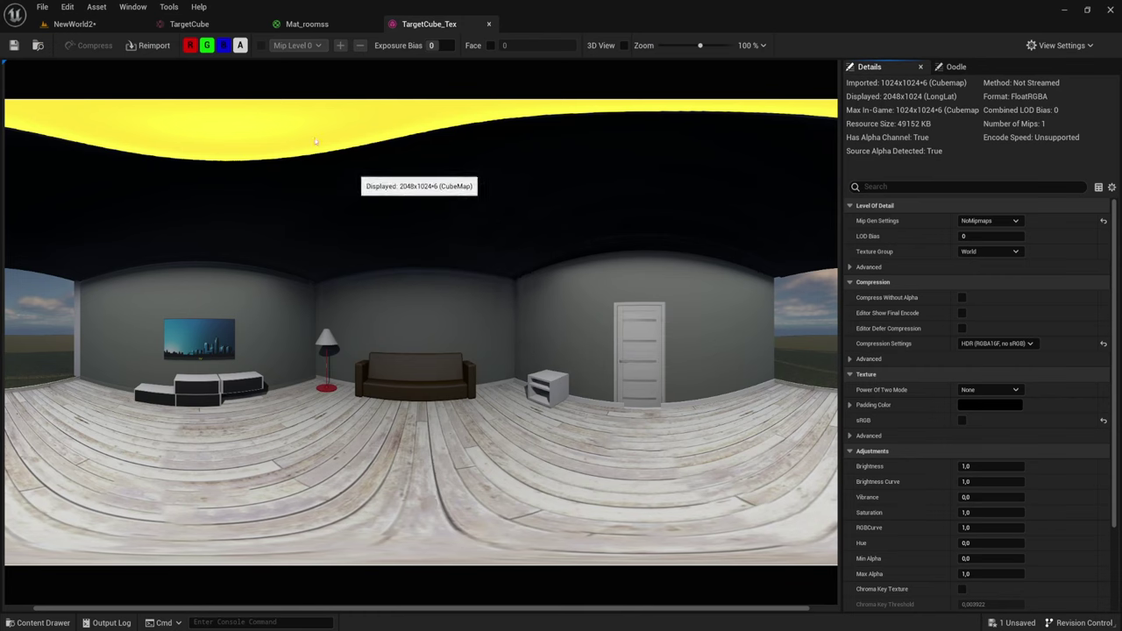
Step: Delete the old TargetCube_Tex texture from the Content Browser
click(488, 26)
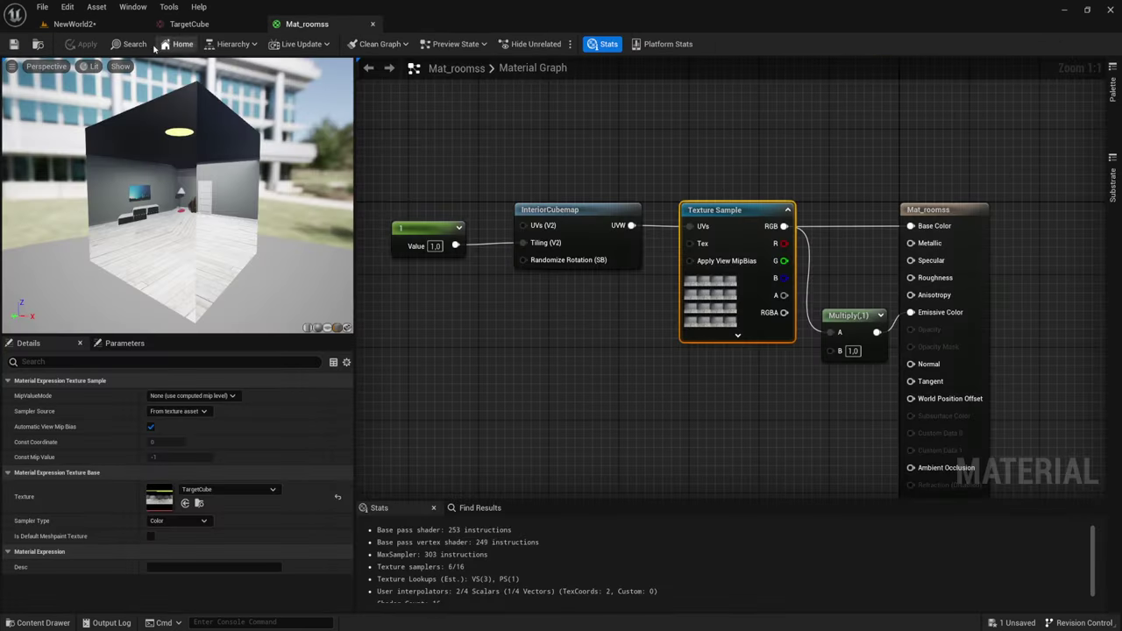
click(75, 24)
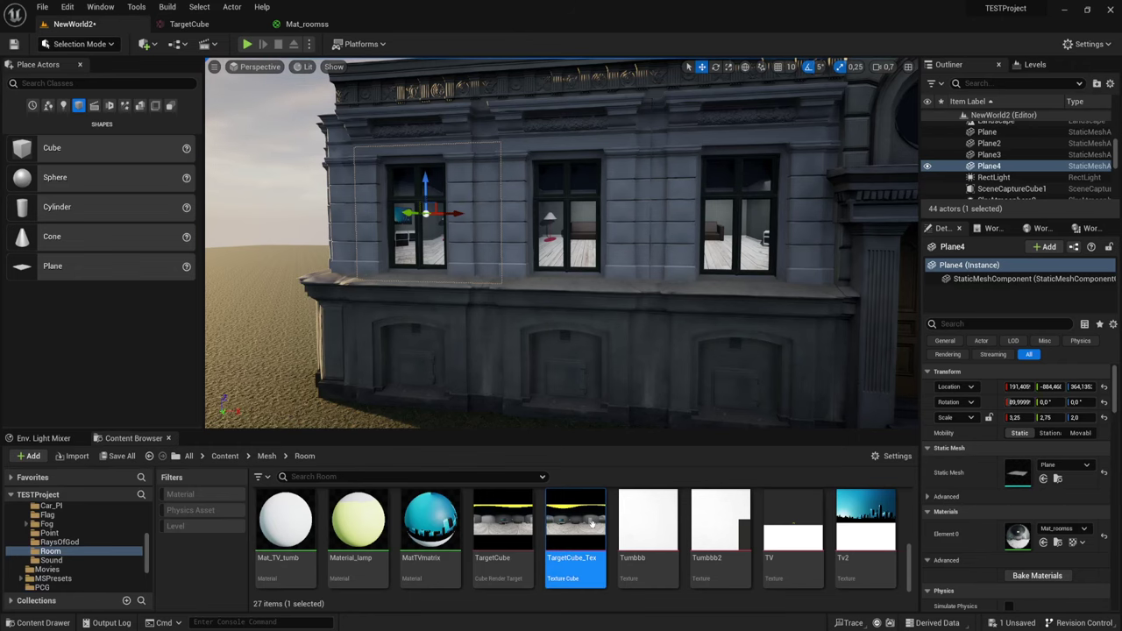
key(Delete)
click(513, 504)
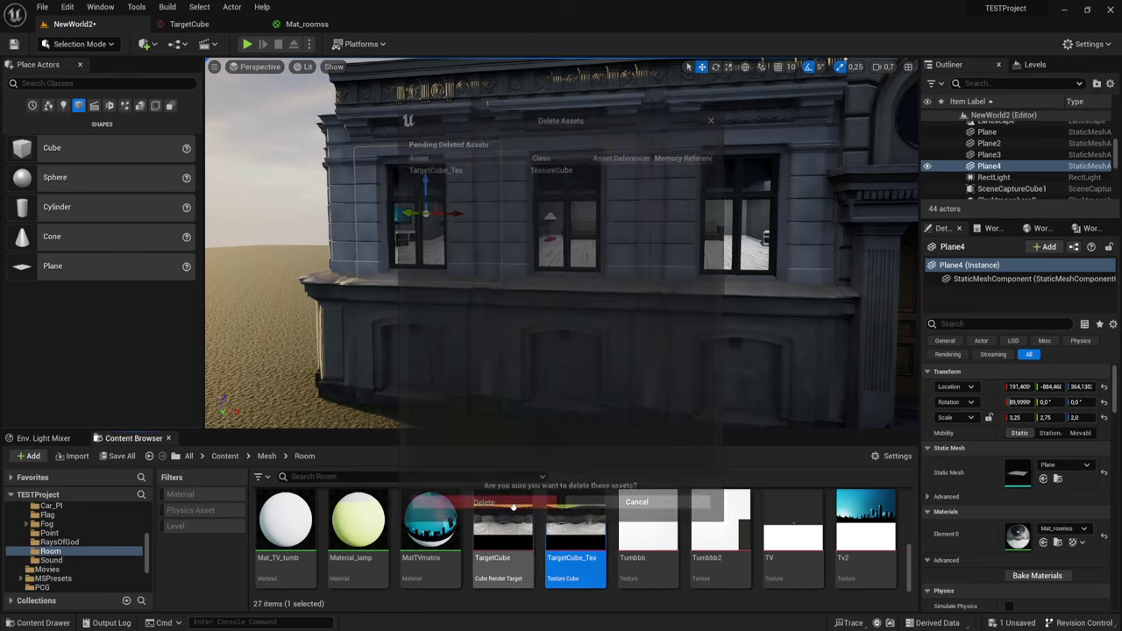
Step: Create a new static texture from the TargetCube render target and drag it into the material graph
click(508, 521)
right_click(508, 521)
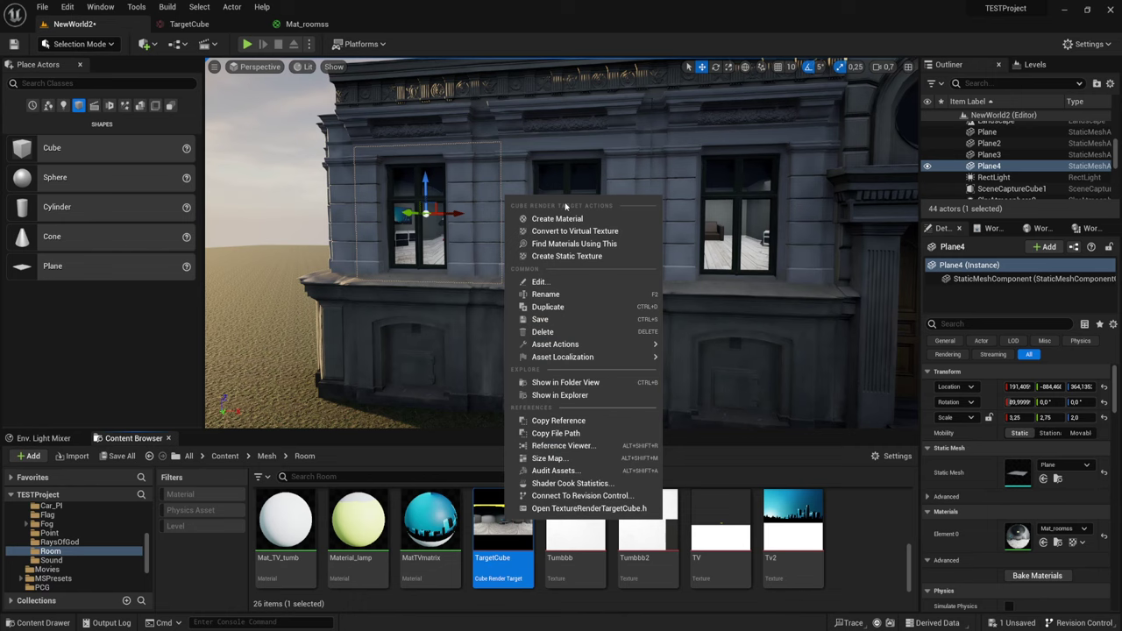
click(550, 256)
mouse_move(876, 517)
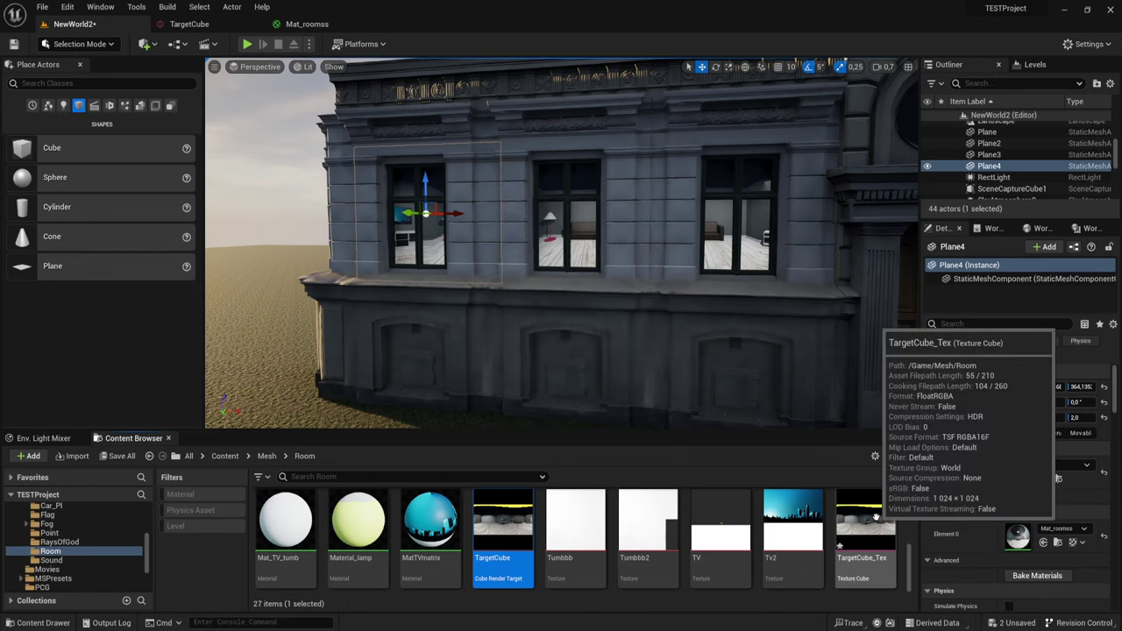
mouse_move(876, 518)
mouse_down()
mouse_move(311, 24)
mouse_move(698, 115)
mouse_up()
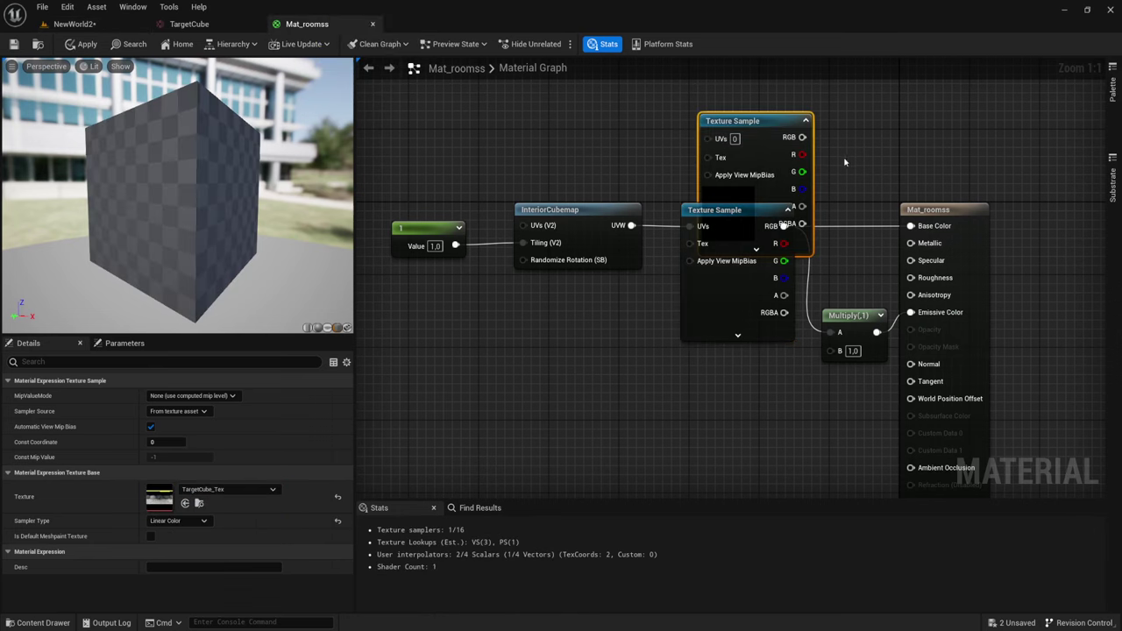
Step: Wire the InteriorCubemap UVW into the new TargetCube_Tex sample, and its RGB into Multiply A and Base Color
right_drag(845, 162, 742, 309)
drag(653, 267, 634, 203)
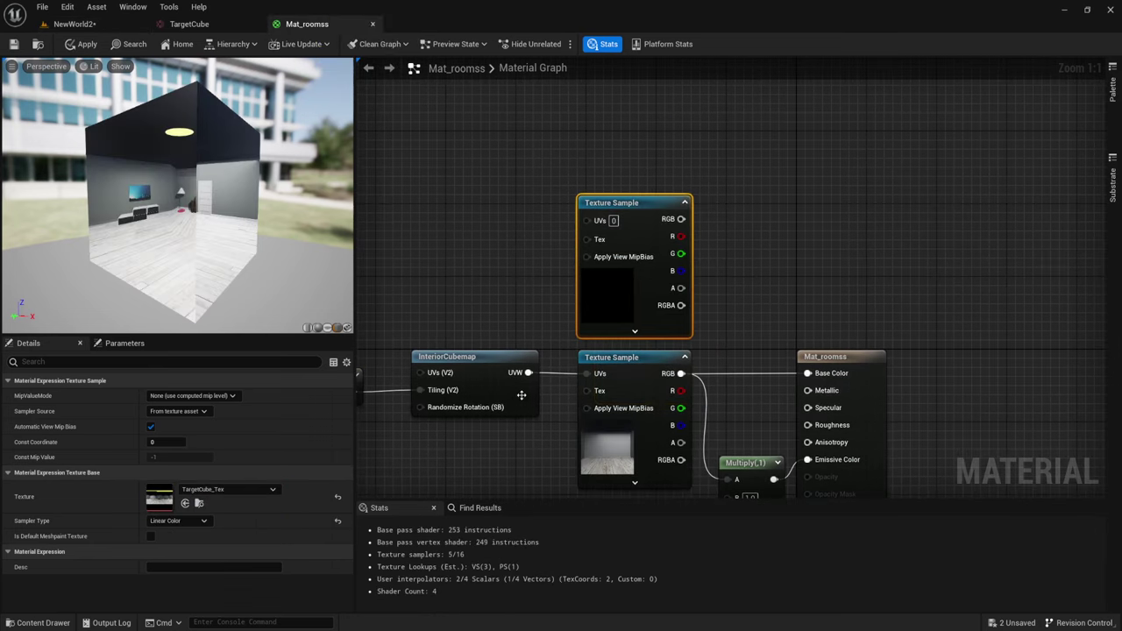
mouse_move(527, 372)
mouse_down()
mouse_move(590, 206)
mouse_move(587, 221)
mouse_up()
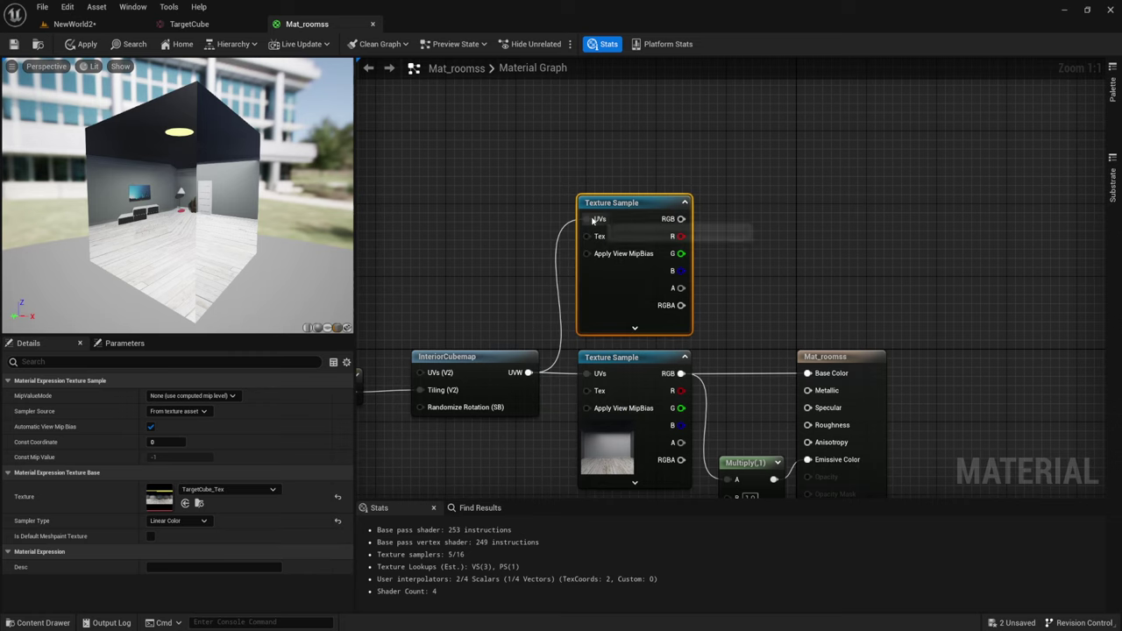
drag(680, 218, 729, 481)
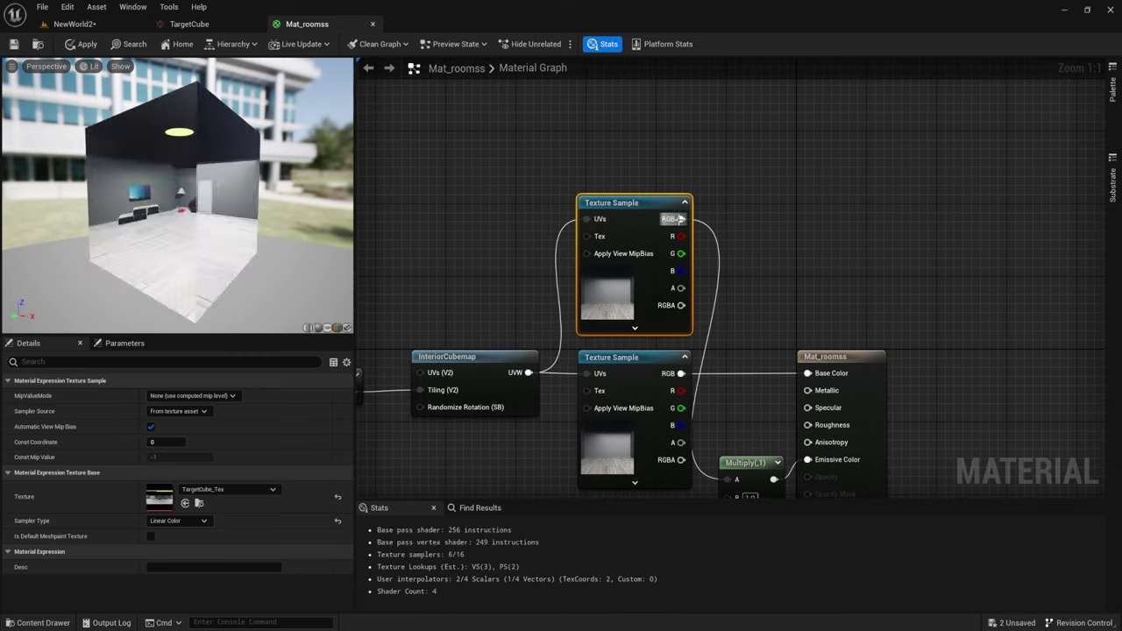
drag(680, 218, 811, 375)
right_drag(637, 368, 655, 234)
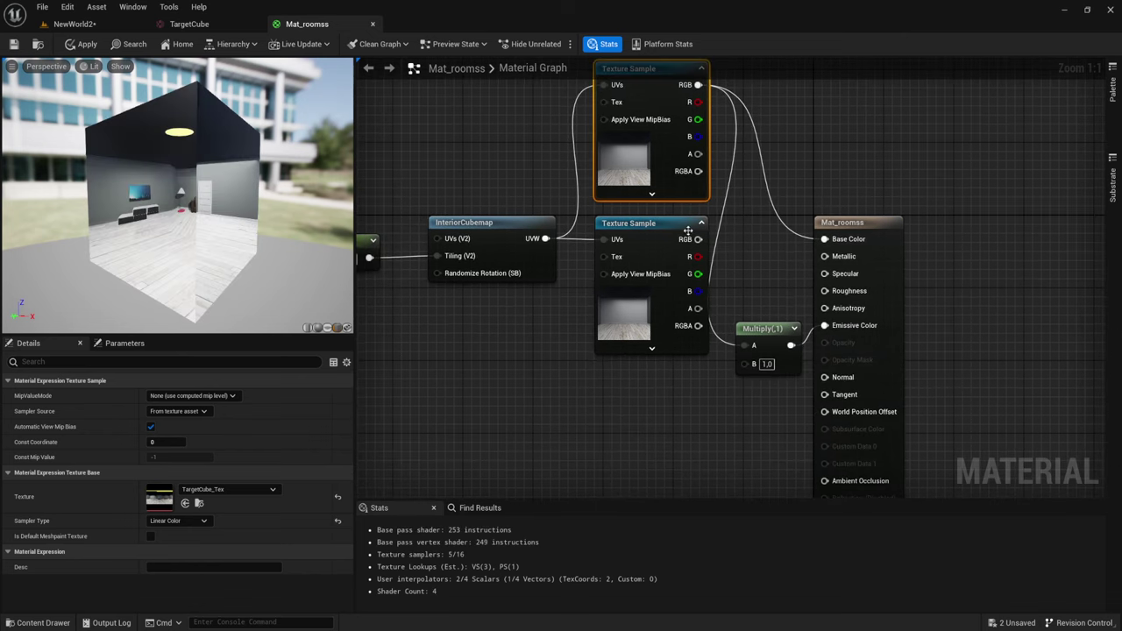
Step: Delete the old Texture Sample, line up the remaining sample, and orbit the preview front-on
click(654, 234)
key(Delete)
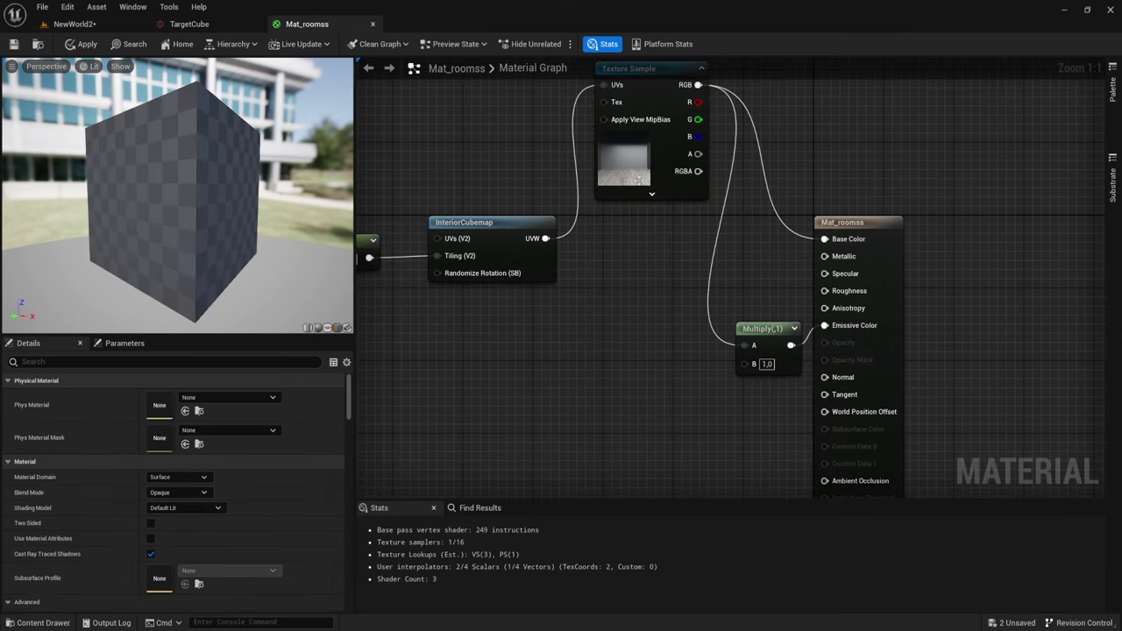
drag(646, 91, 637, 201)
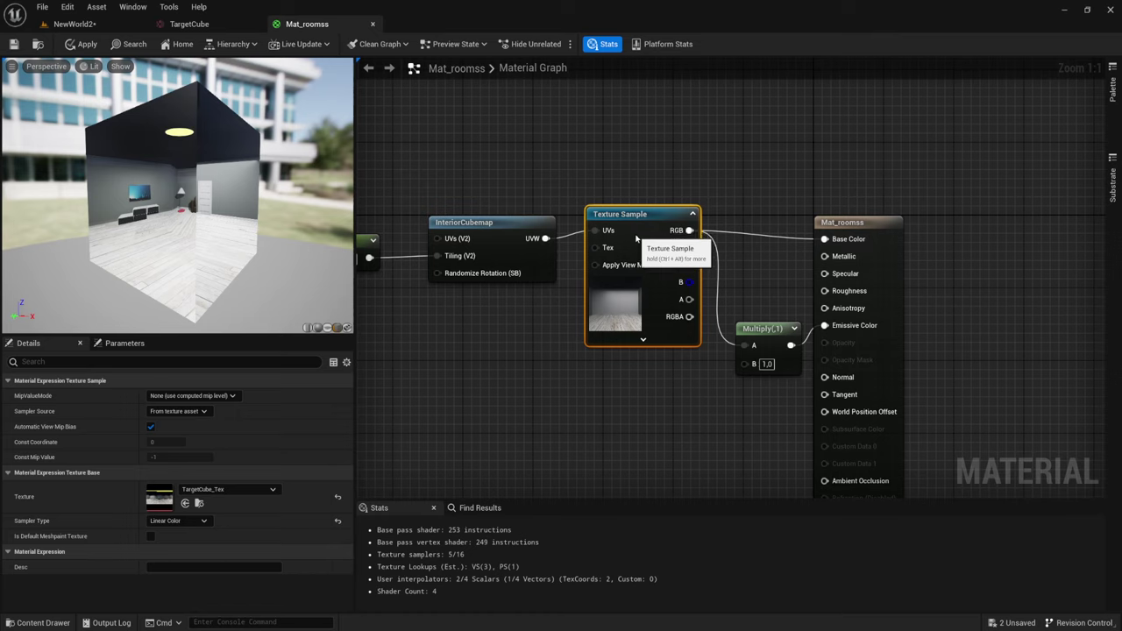
drag(637, 239, 636, 248)
mouse_move(149, 242)
mouse_down()
mouse_move(211, 245)
mouse_move(198, 198)
mouse_up()
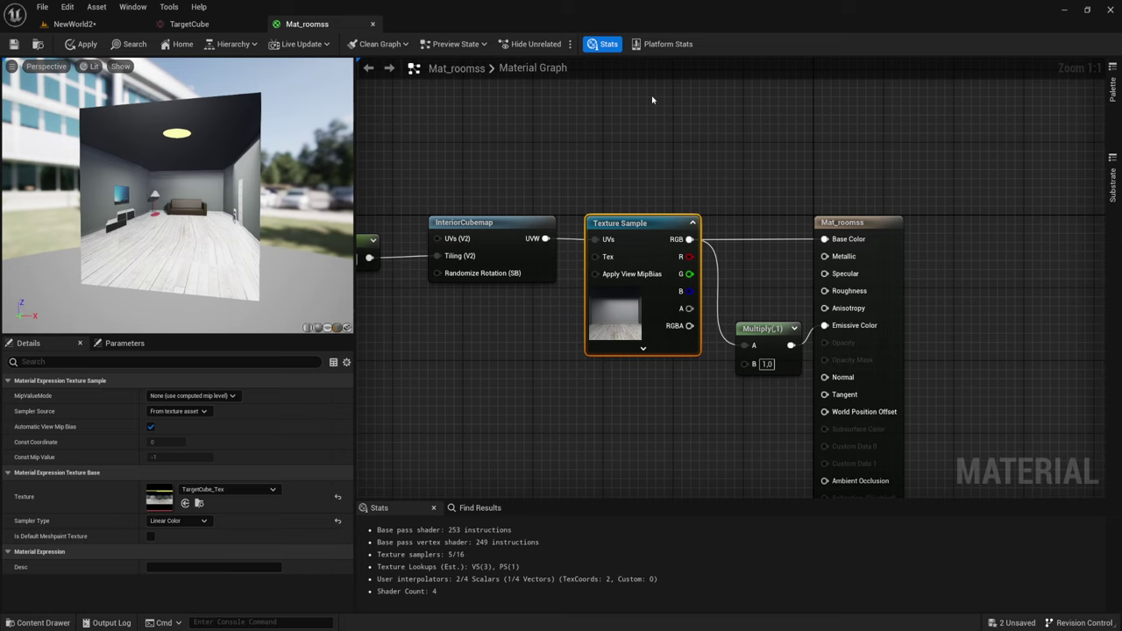
right_drag(789, 412, 750, 405)
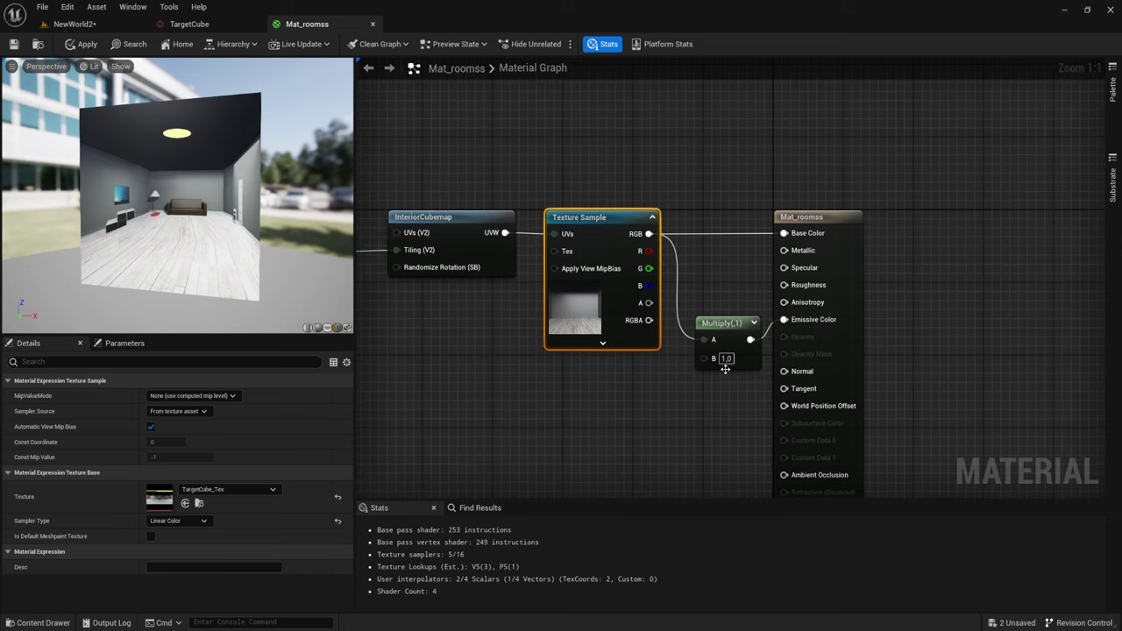
Step: Set the Multiply B value to 2, apply it, and inspect the windows in the level
text(2)
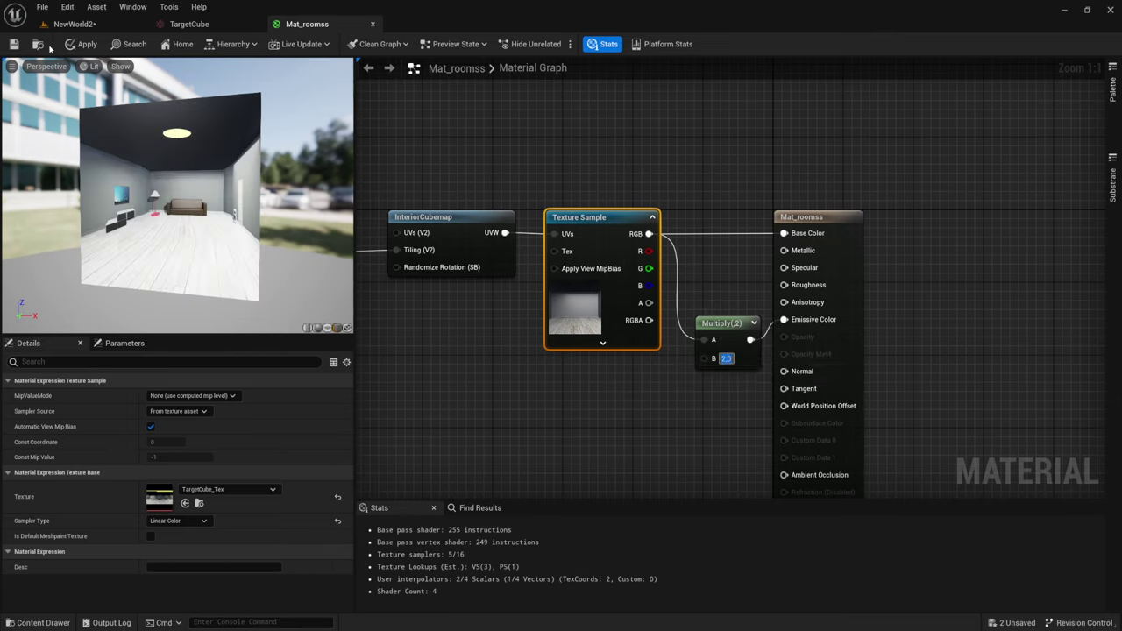
click(99, 49)
click(54, 23)
right_drag(368, 183, 421, 193)
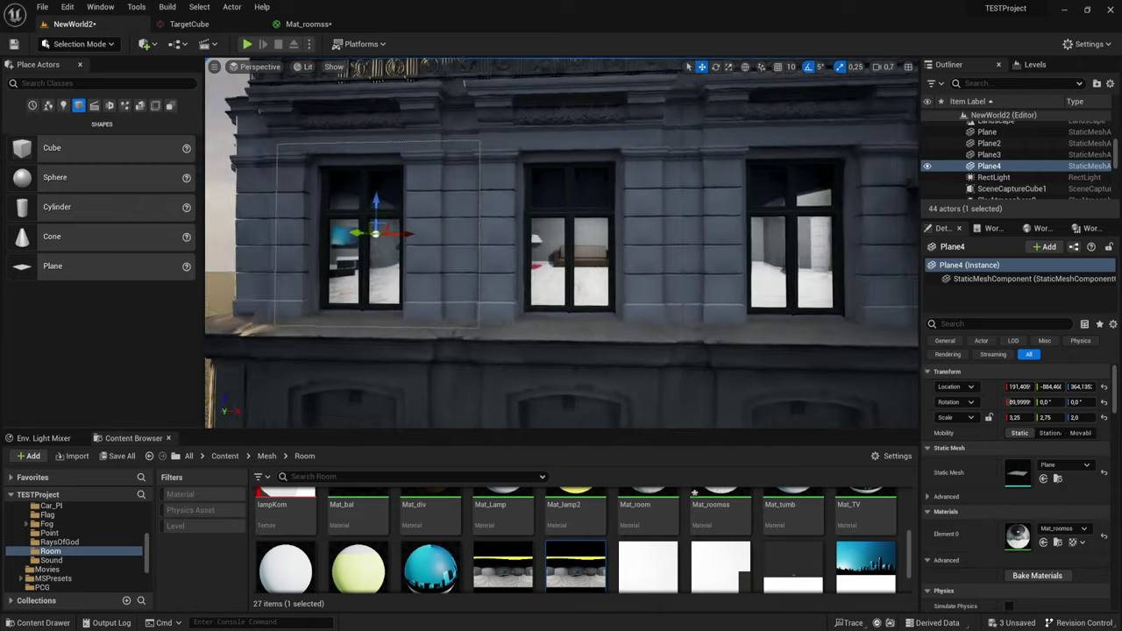
Step: Raise the Multiply B value to 5, apply the material, and return to the level
click(308, 24)
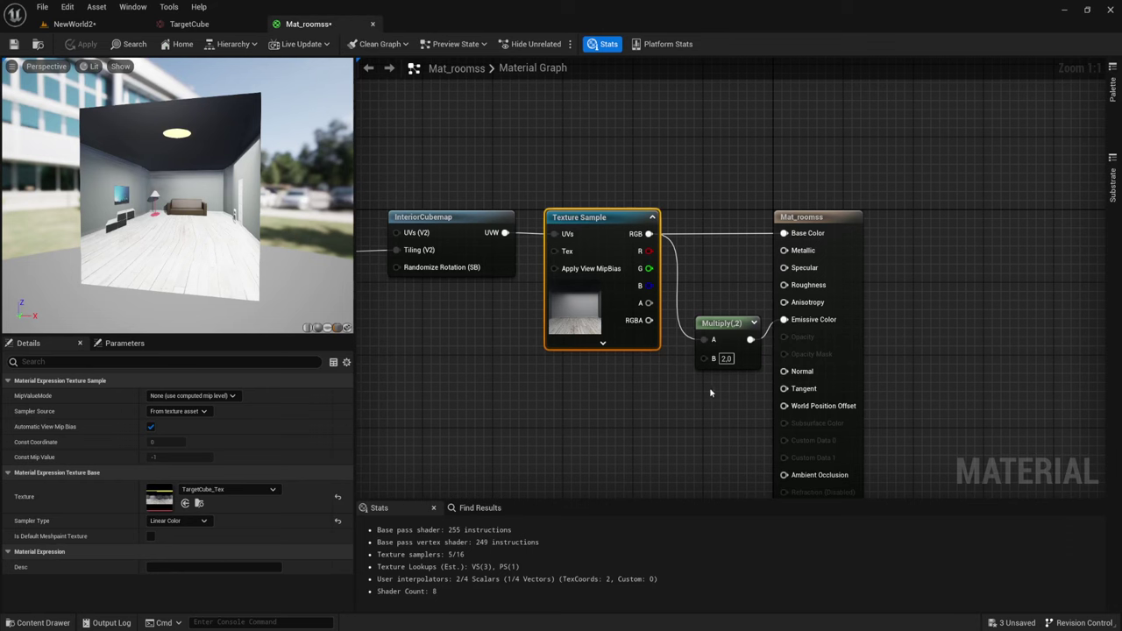
click(724, 359)
text(.5)
key(Return)
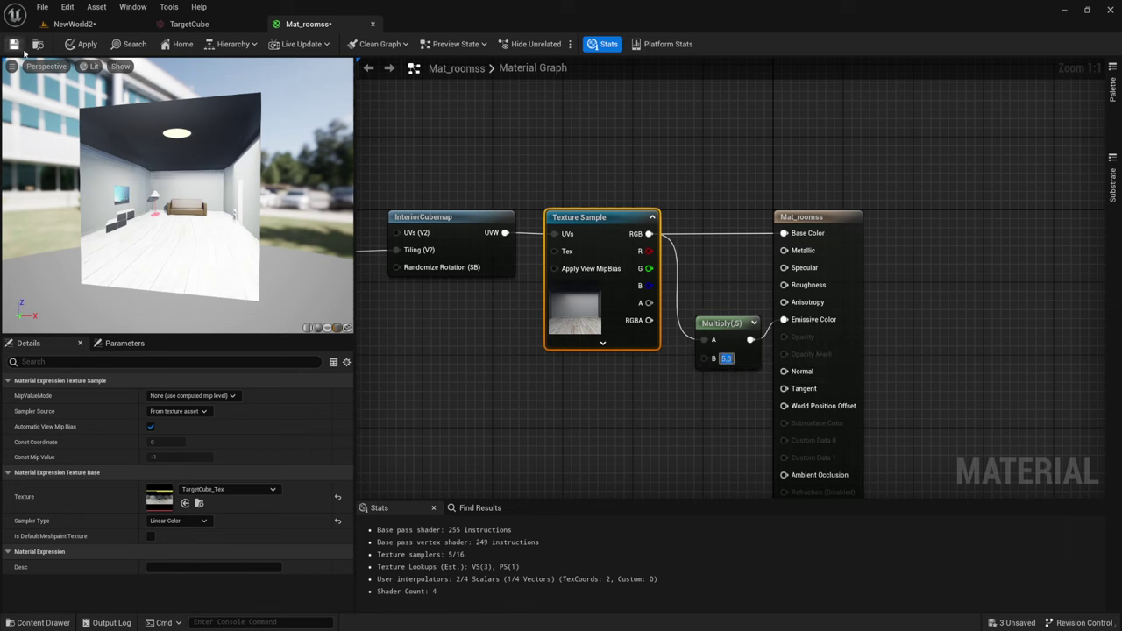
click(82, 44)
click(99, 24)
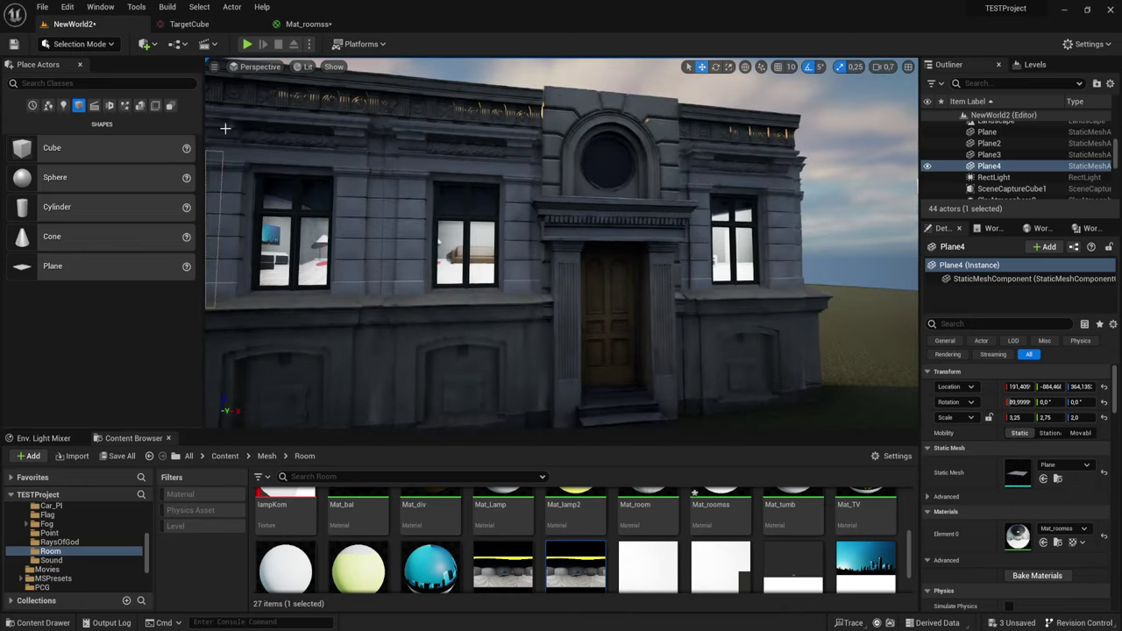
Step: Play the level and run the character along and toward the facade to view the lit windows, then stop
click(249, 43)
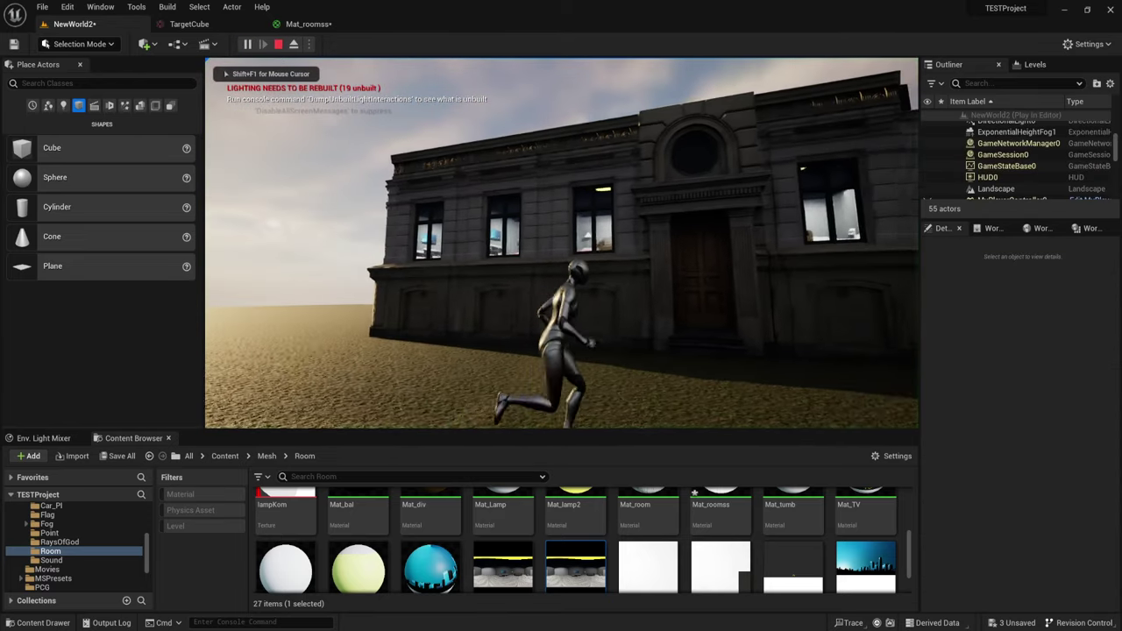
key(s)
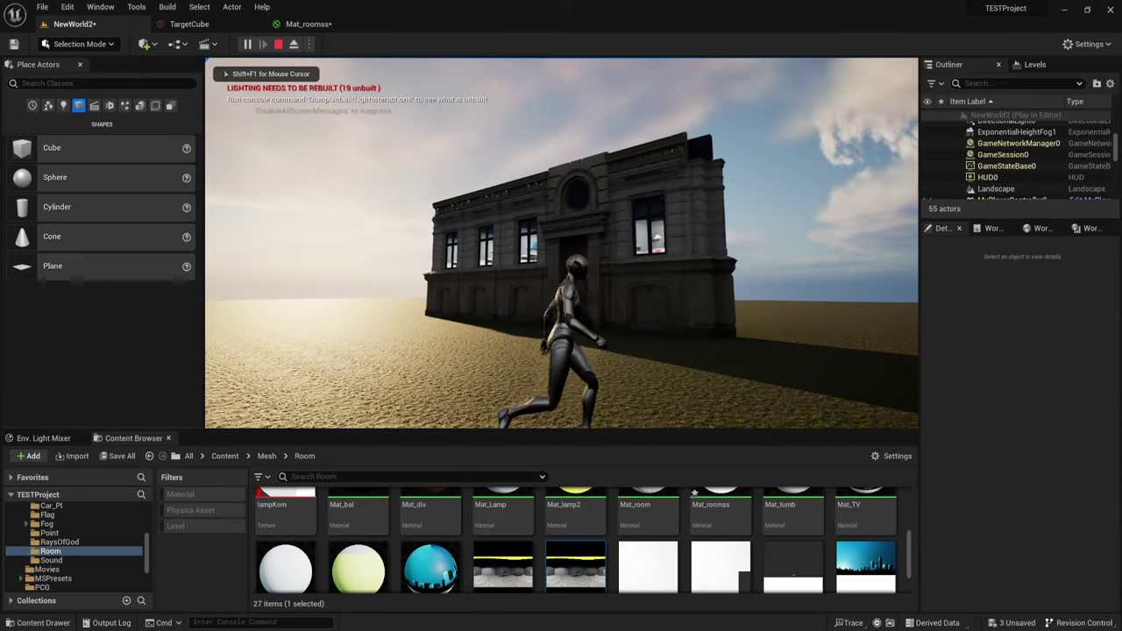
key(a)
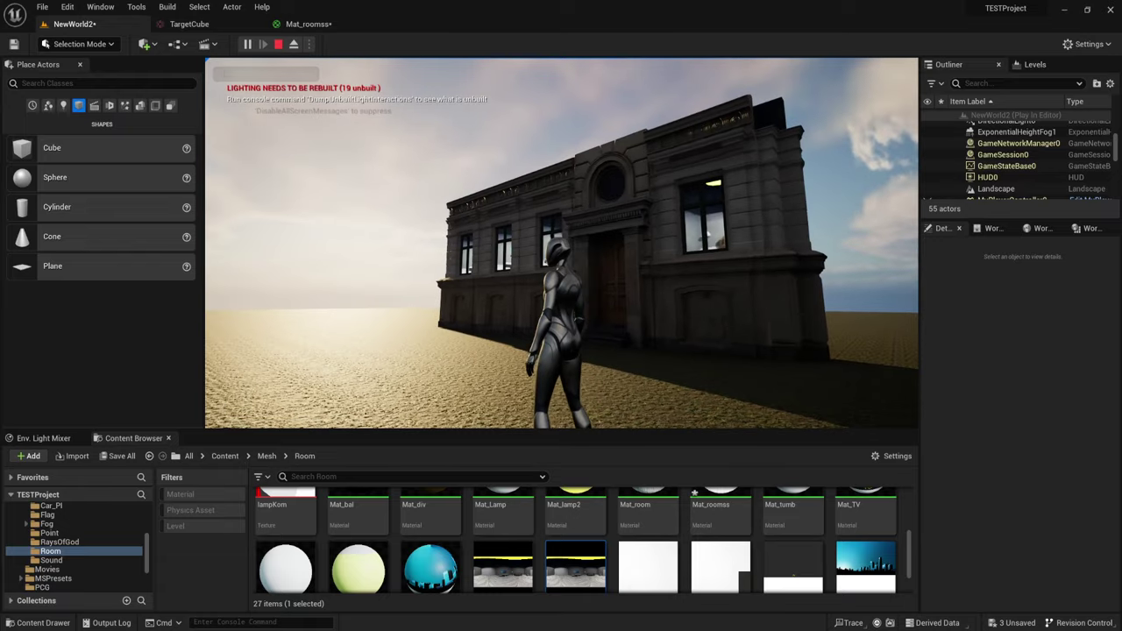
key(a)
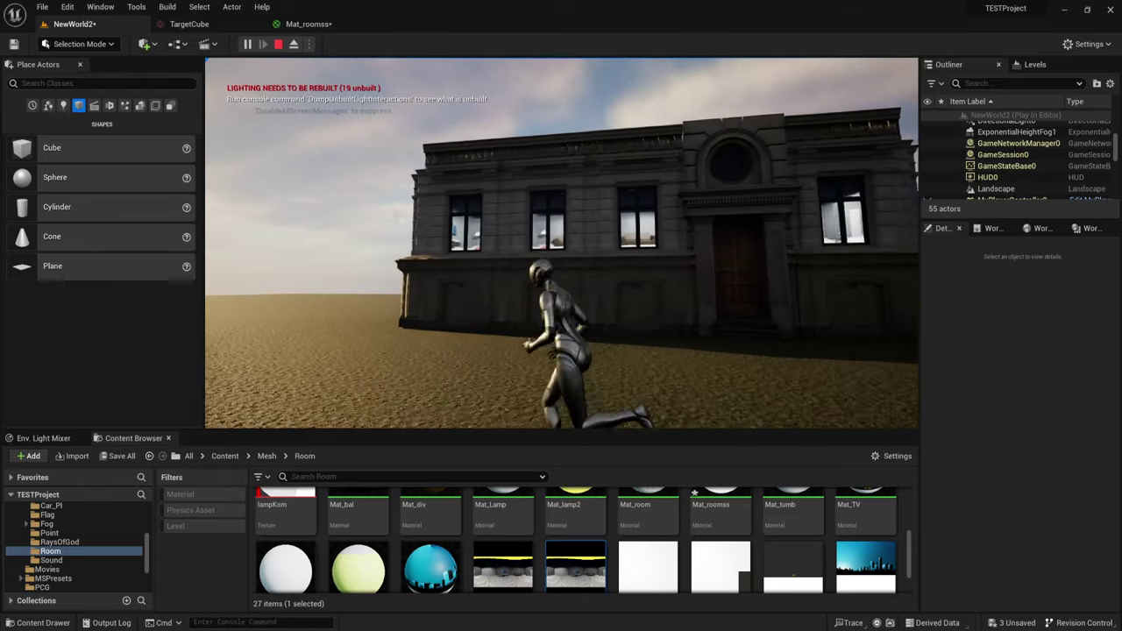
key(d)
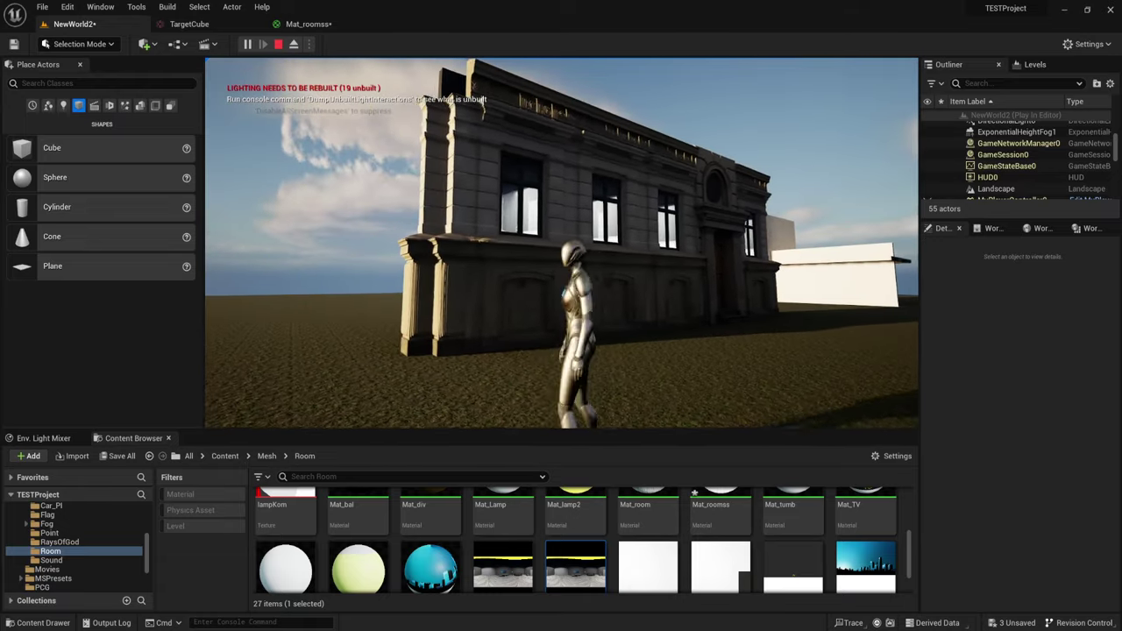
key(a)
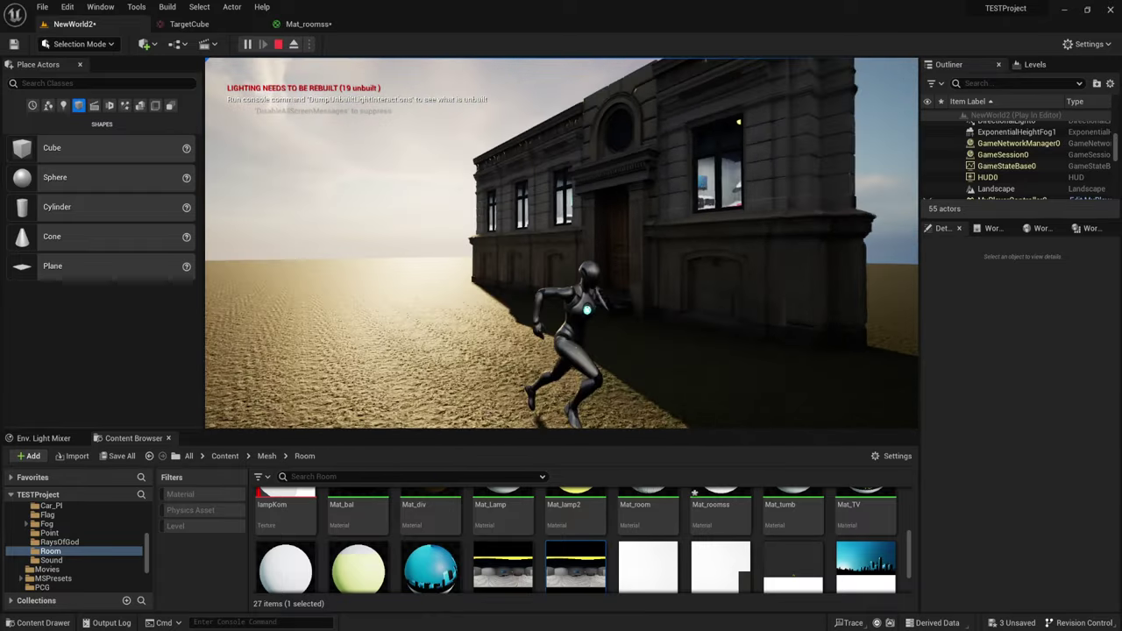
key(w)
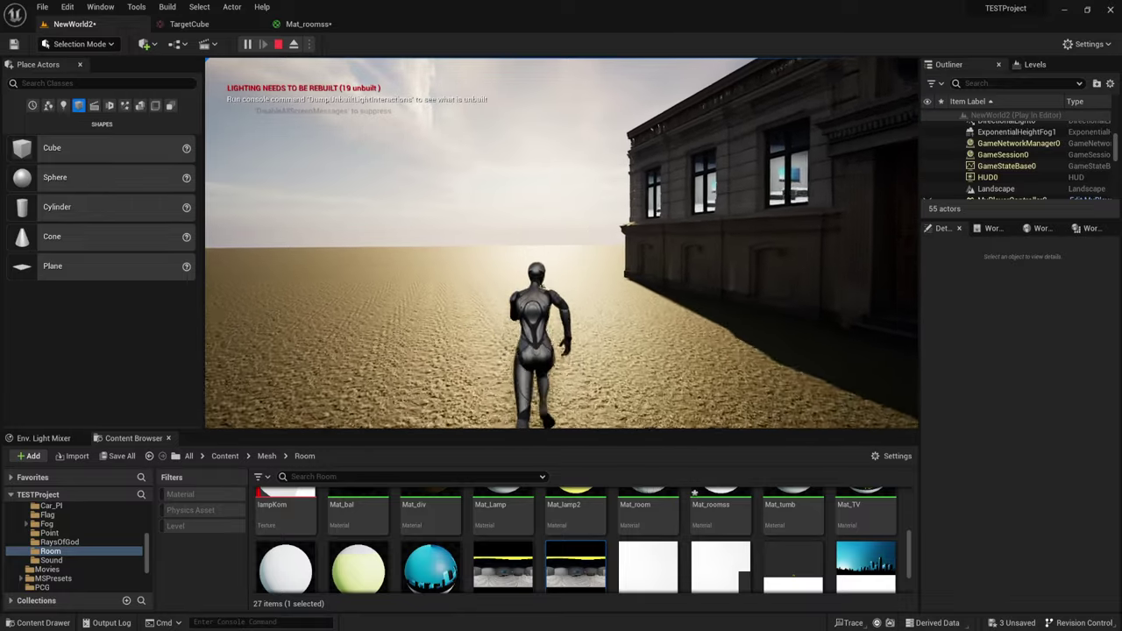
key(d)
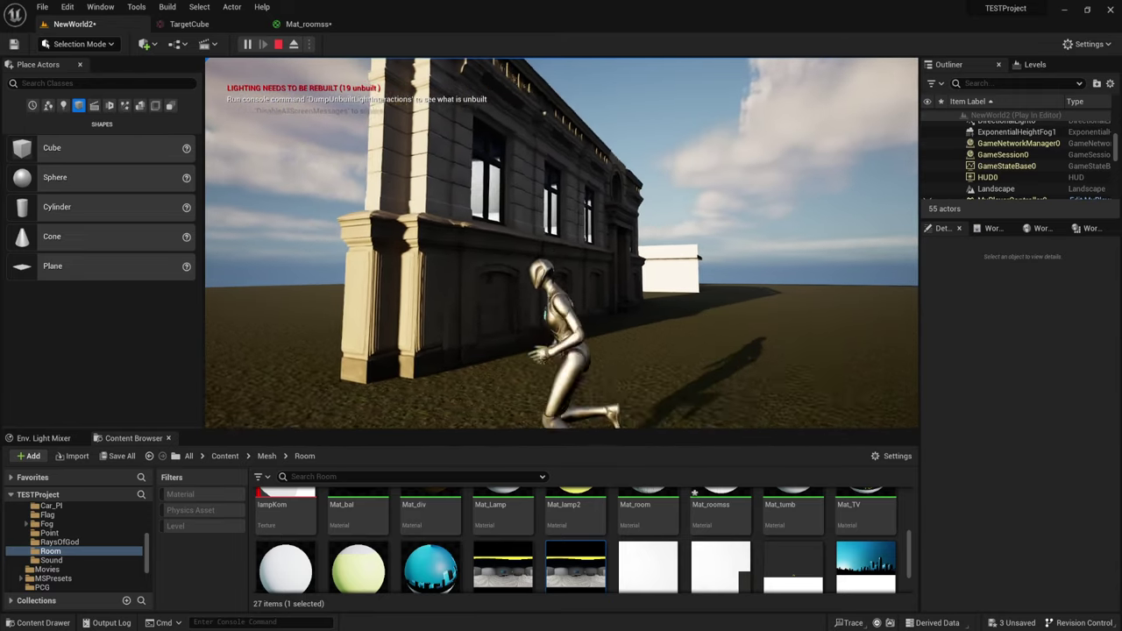
key(Escape)
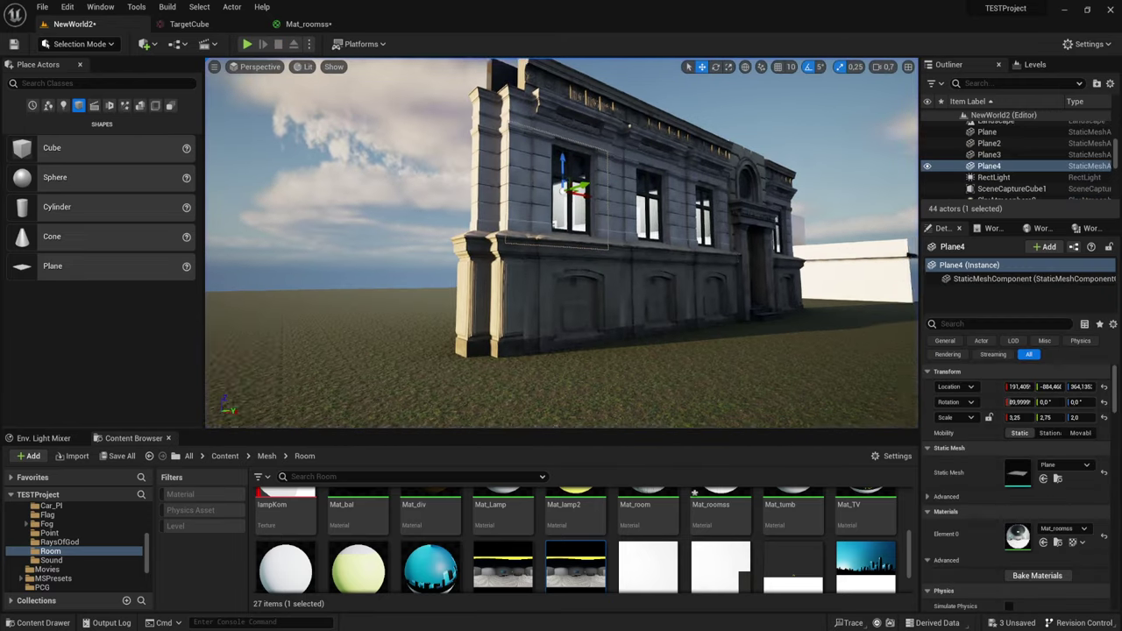
Step: Fly through the window into the source room to inspect its sofa, TV, lamp, door and nightstand
key(w)
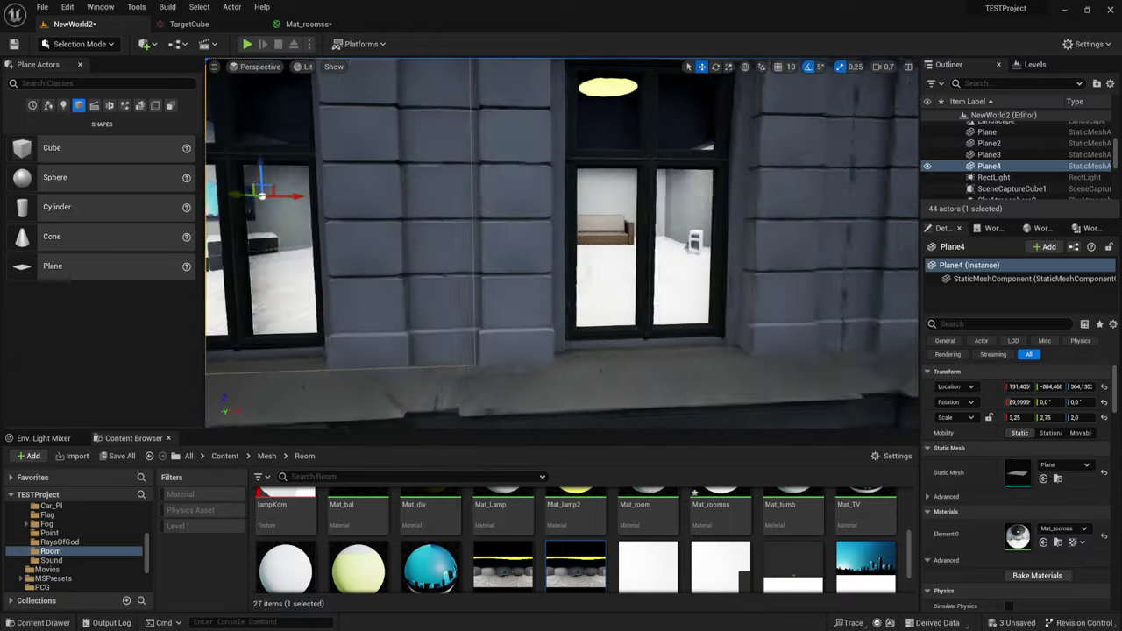
key(w)
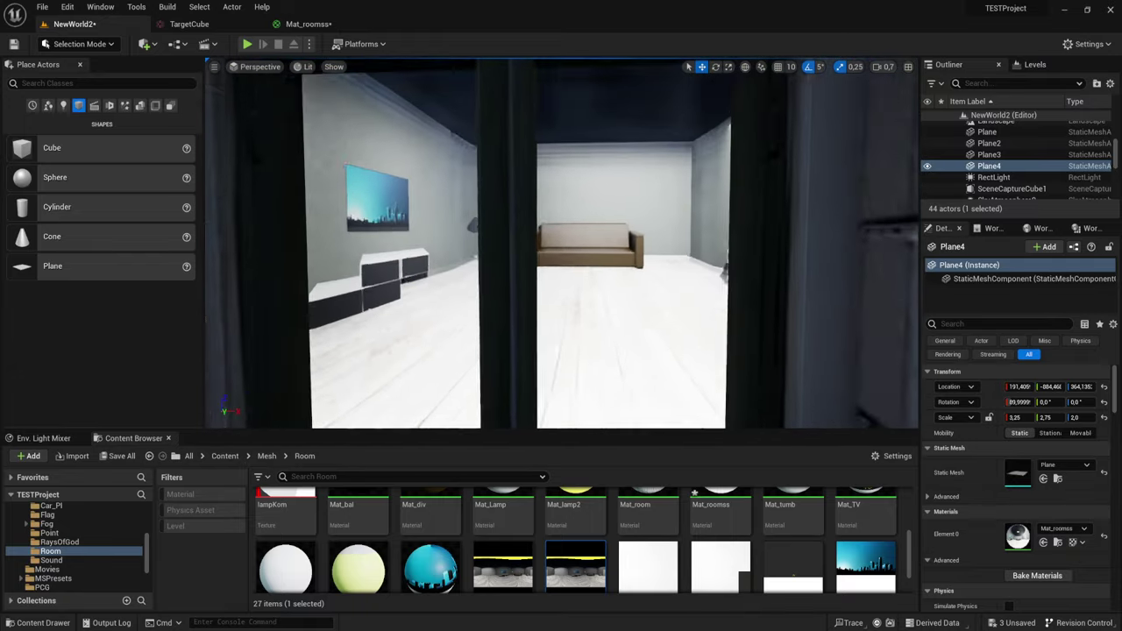
key(s)
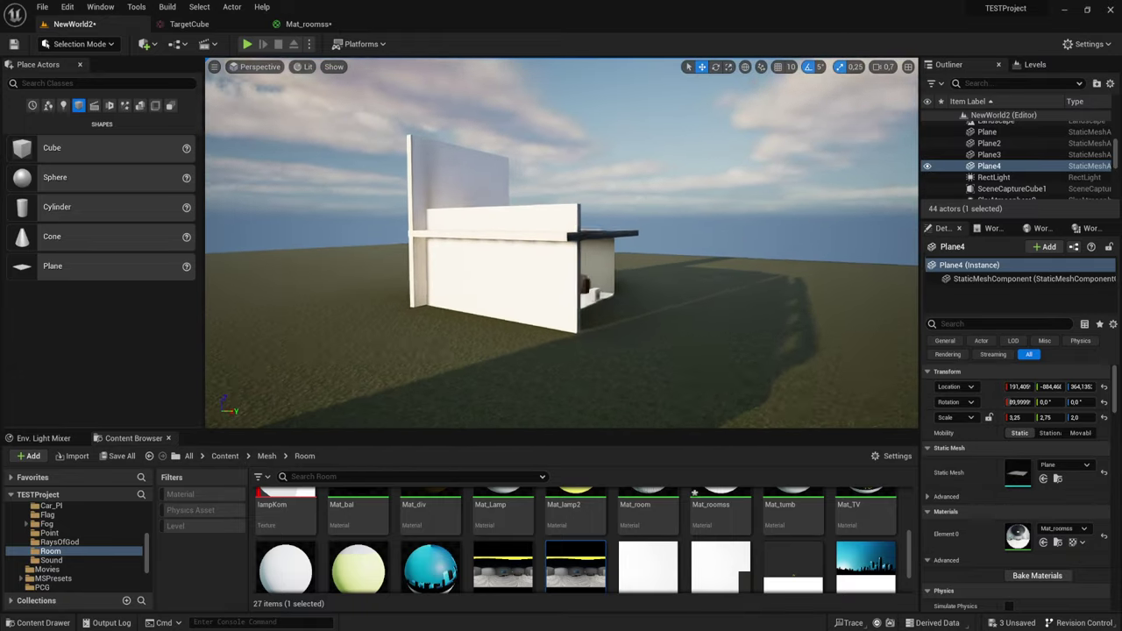
key(w)
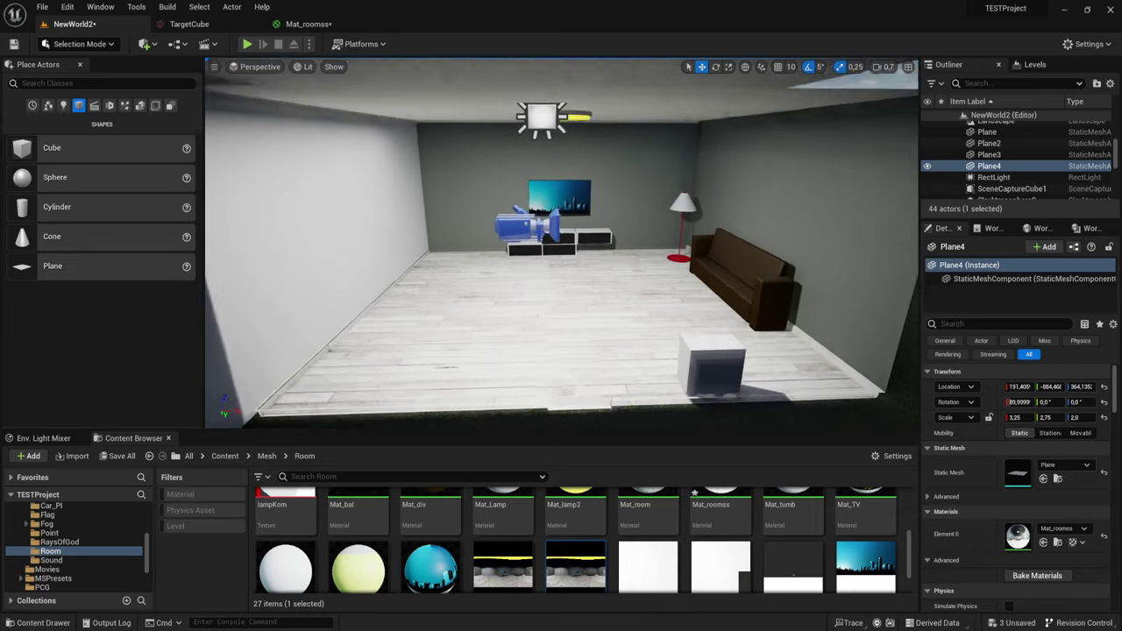
key(w)
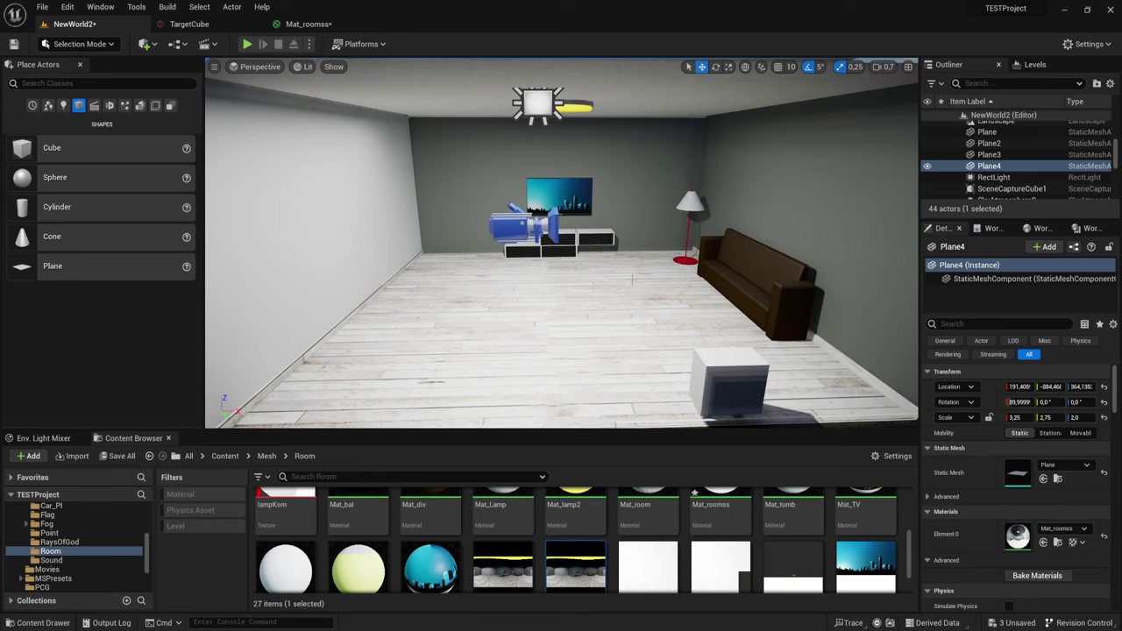
key(s)
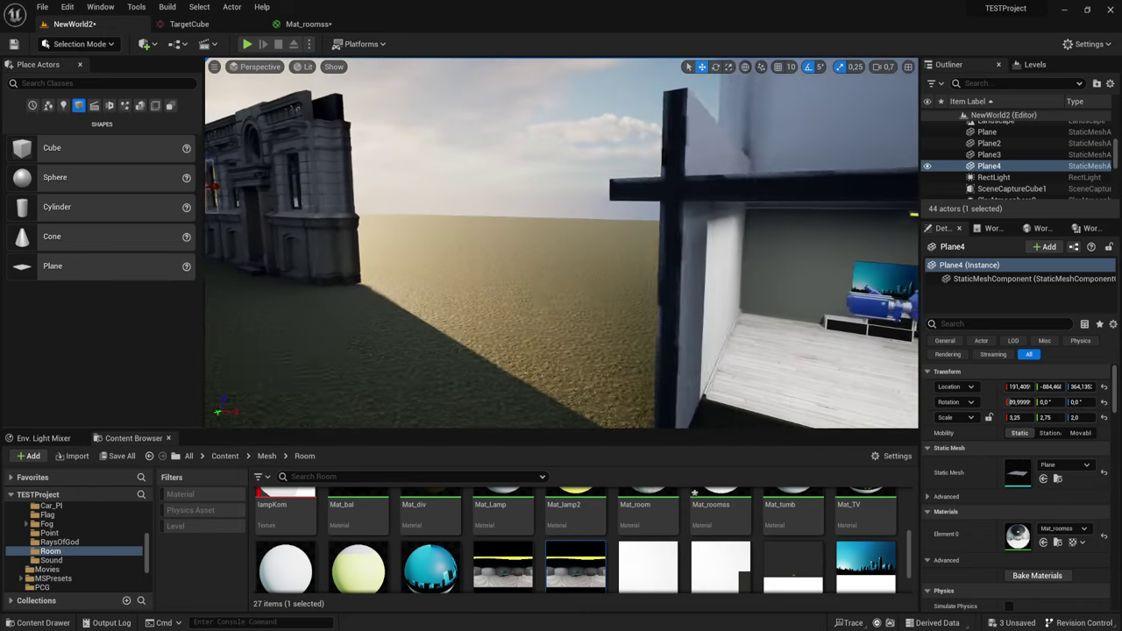
key(w)
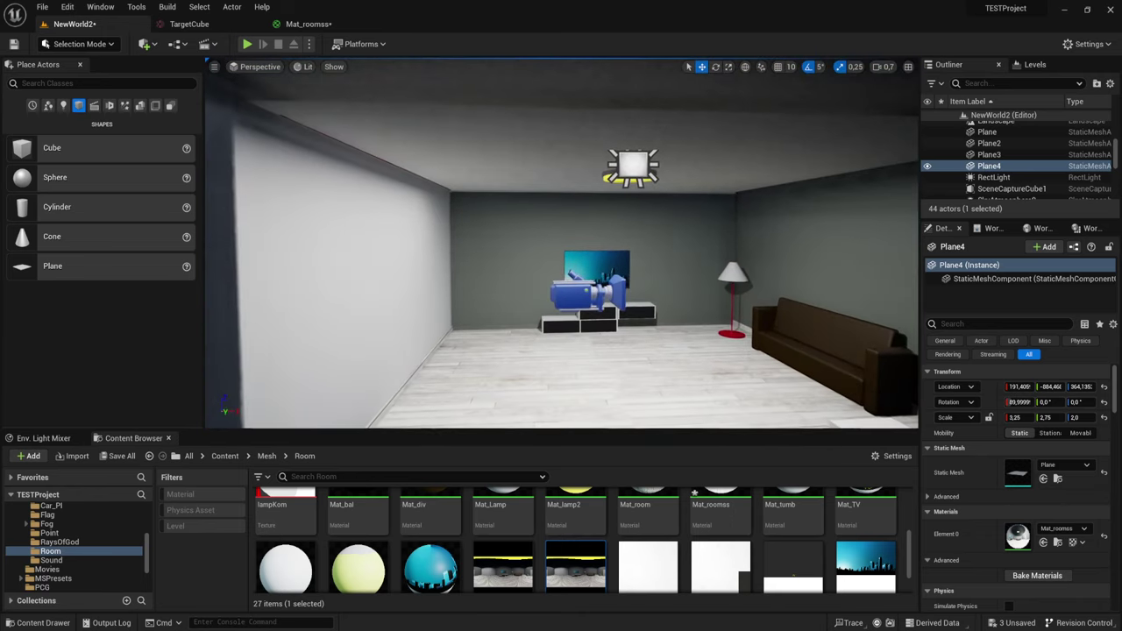
key(d)
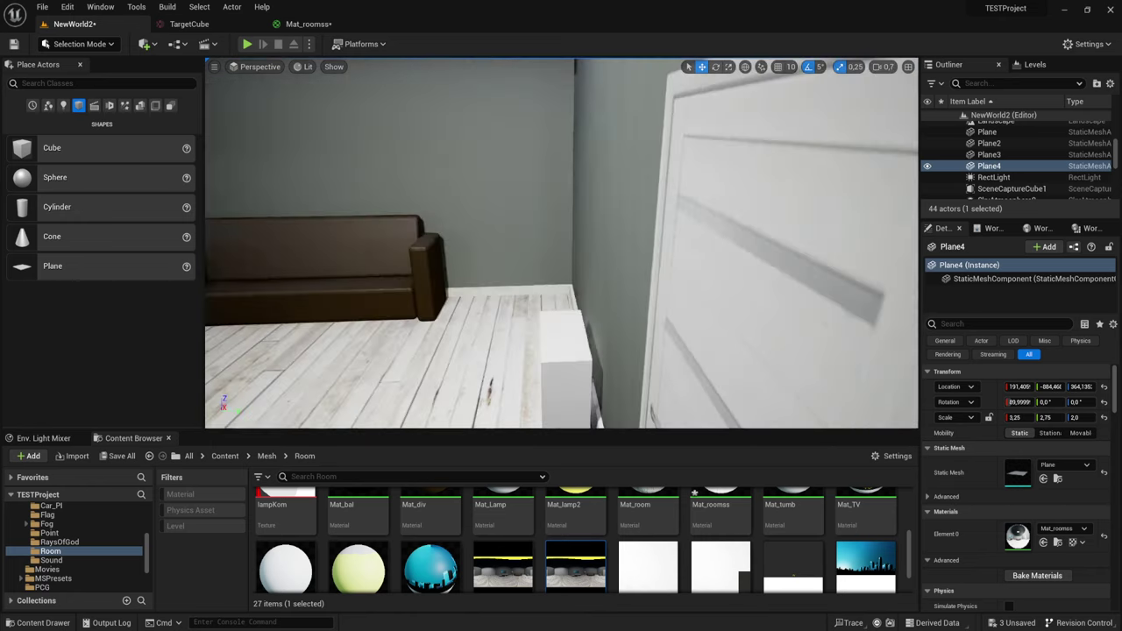
key(d)
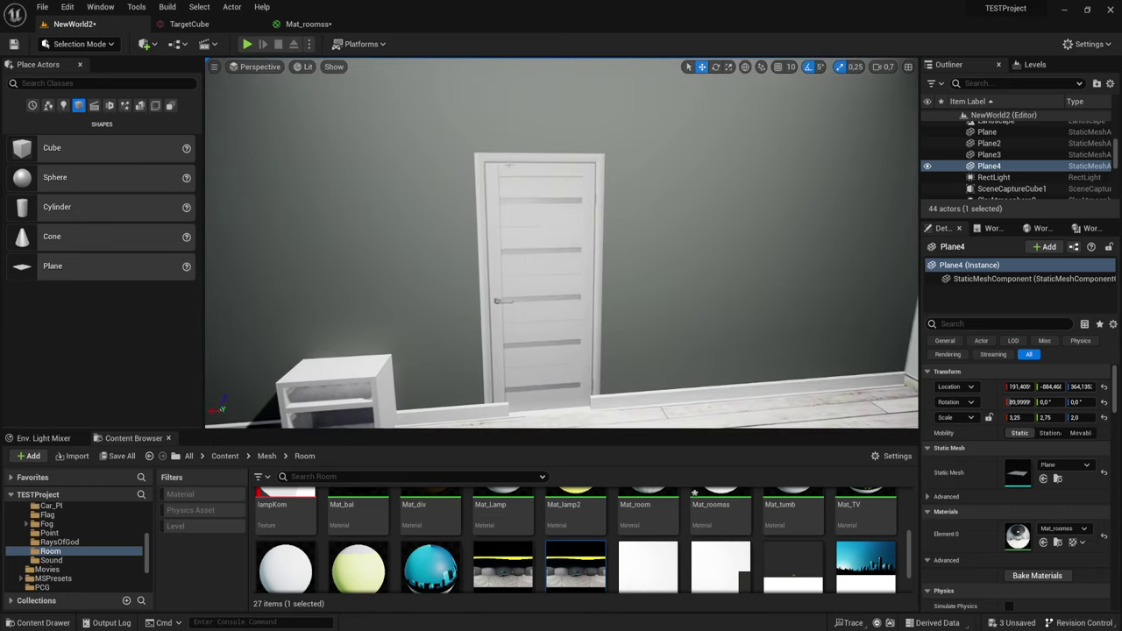
key(s)
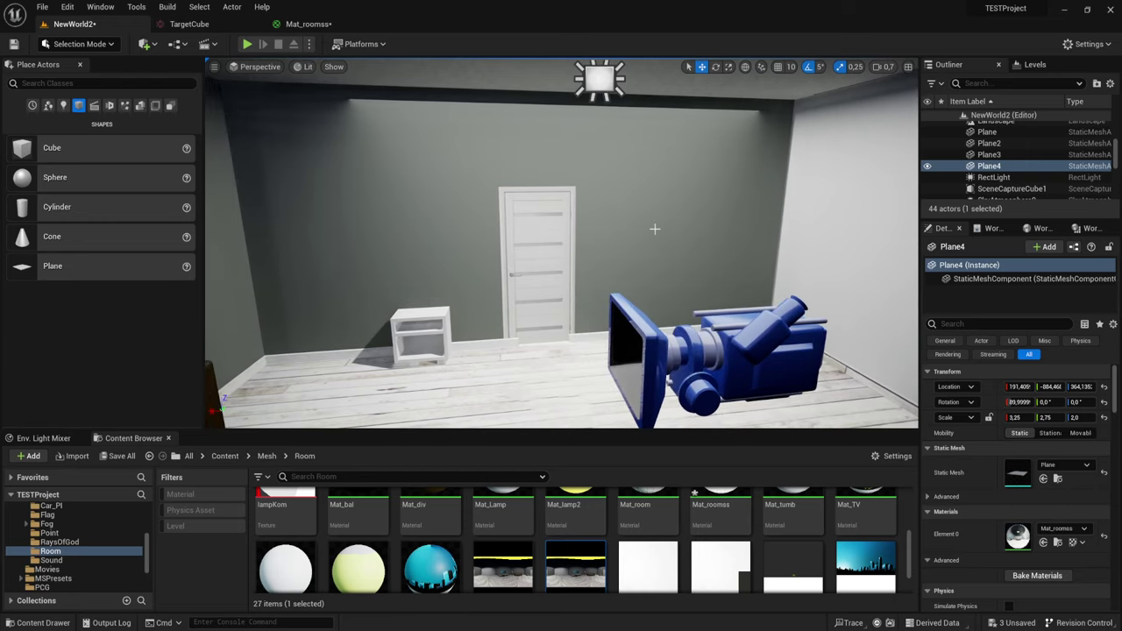
Step: Fly back out of the room and pull back to frame the whole facade from the left
mouse_move(561, 243)
right_down()
mouse_move(569, 236)
mouse_move(491, 239)
right_up()
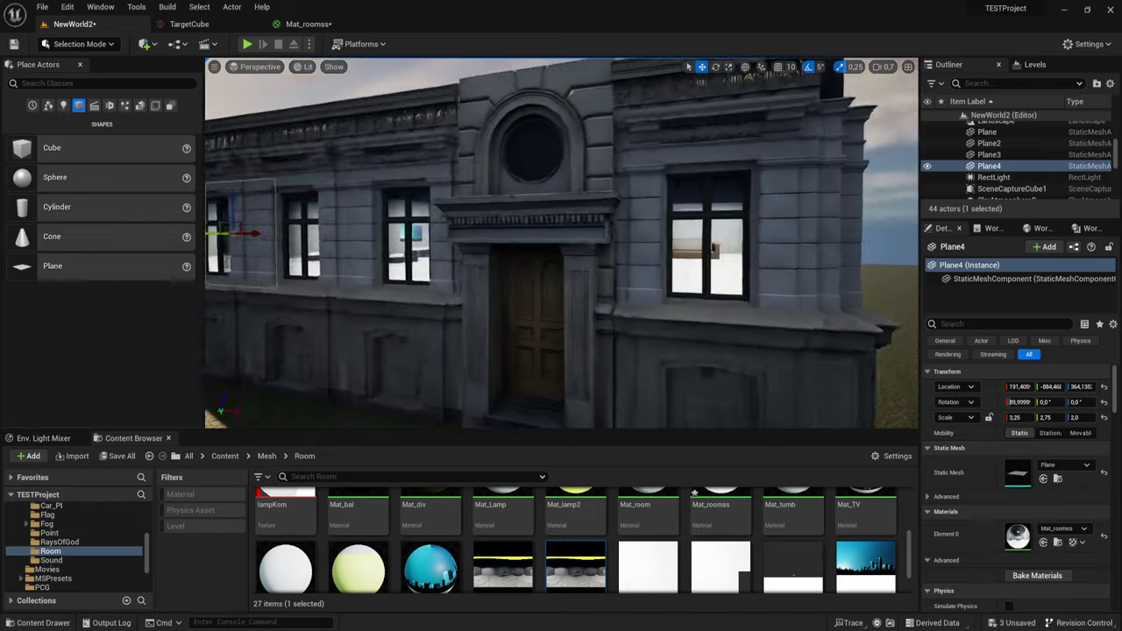
right_drag(491, 238, 473, 239)
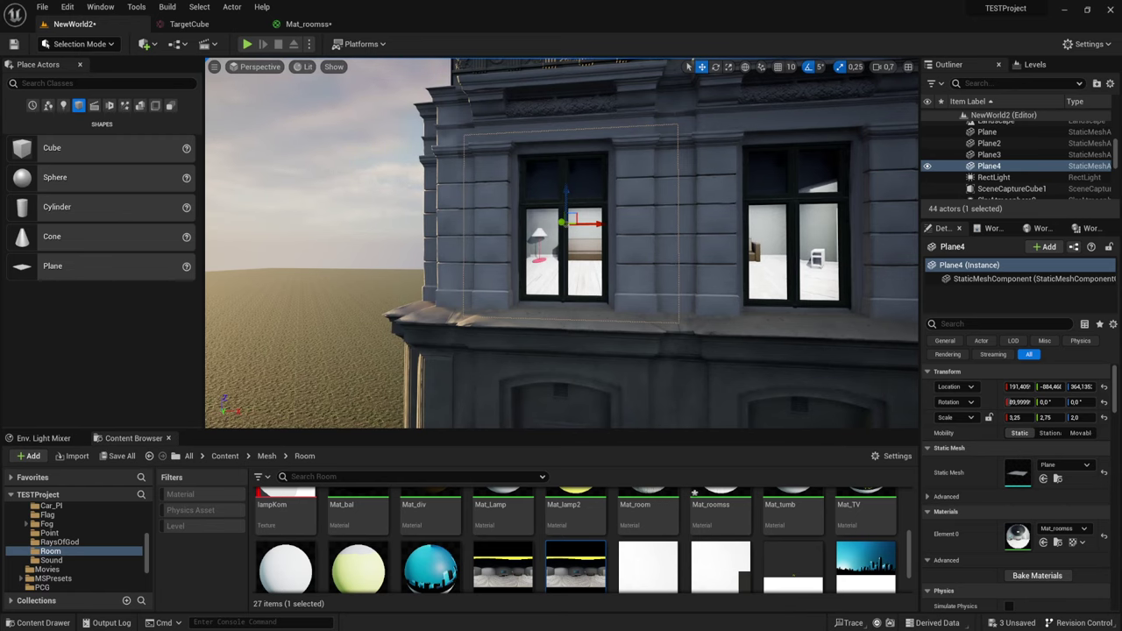
key(w)
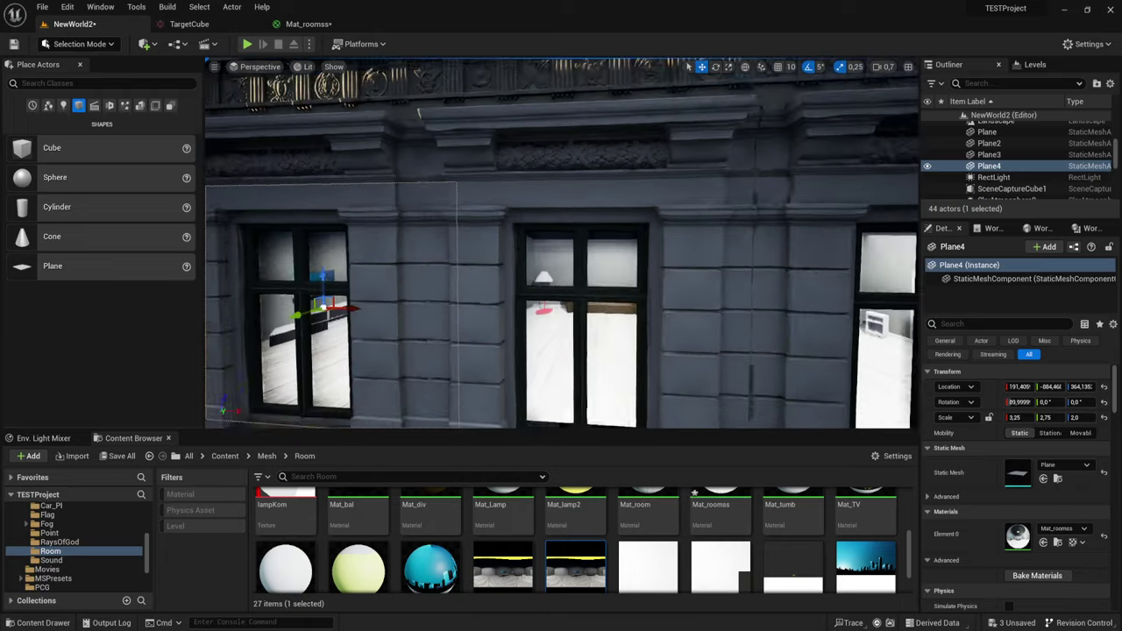
key(s)
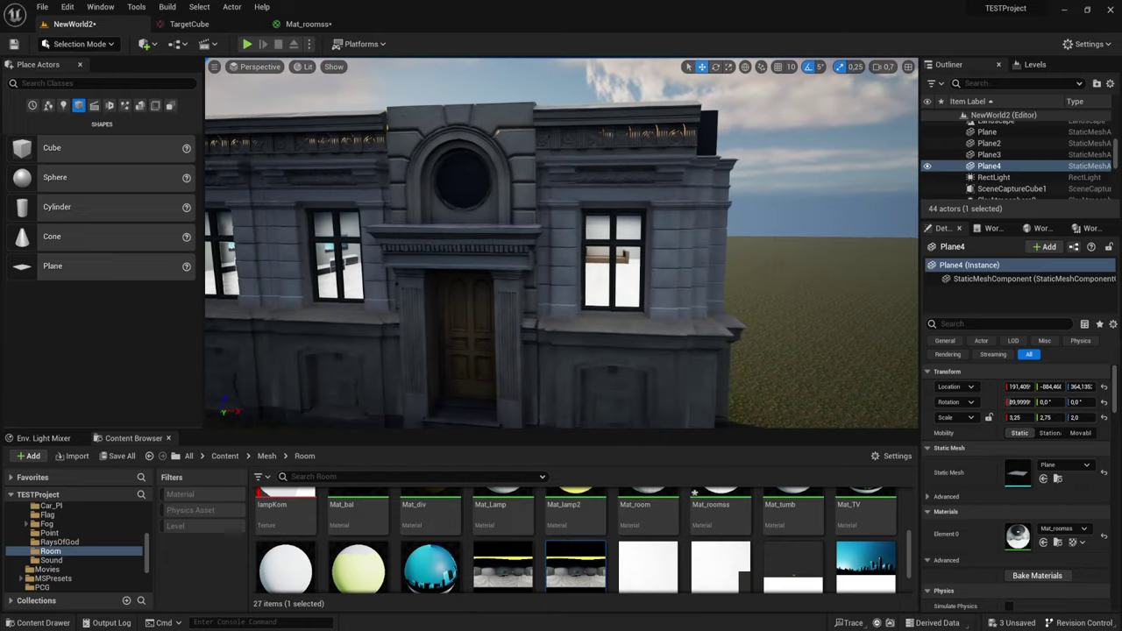
key(a)
key(s)
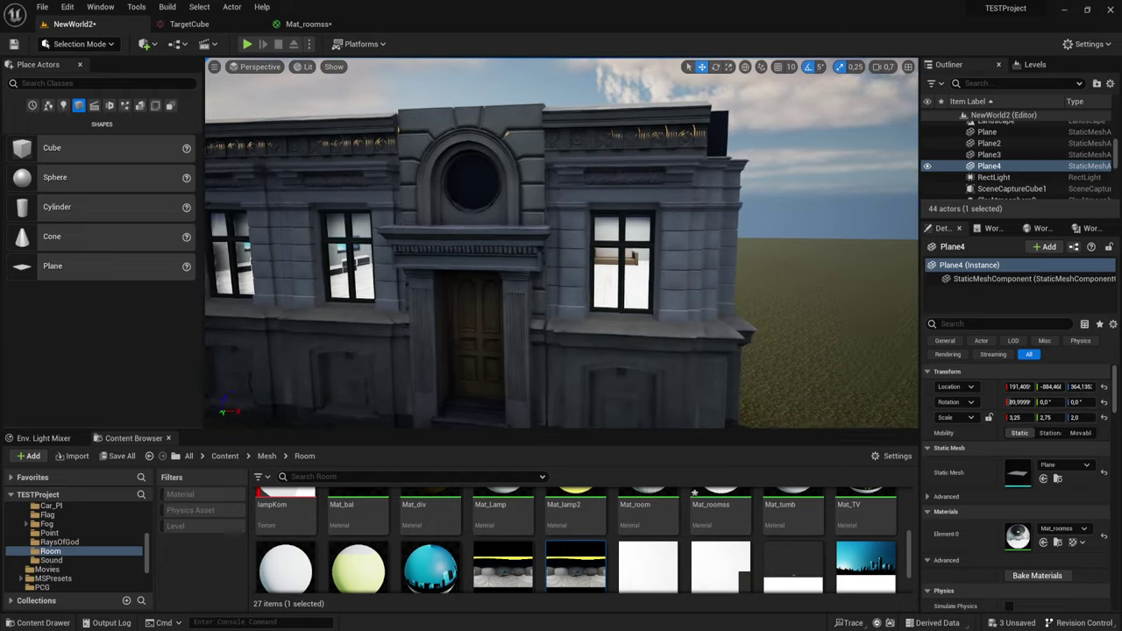
key(a)
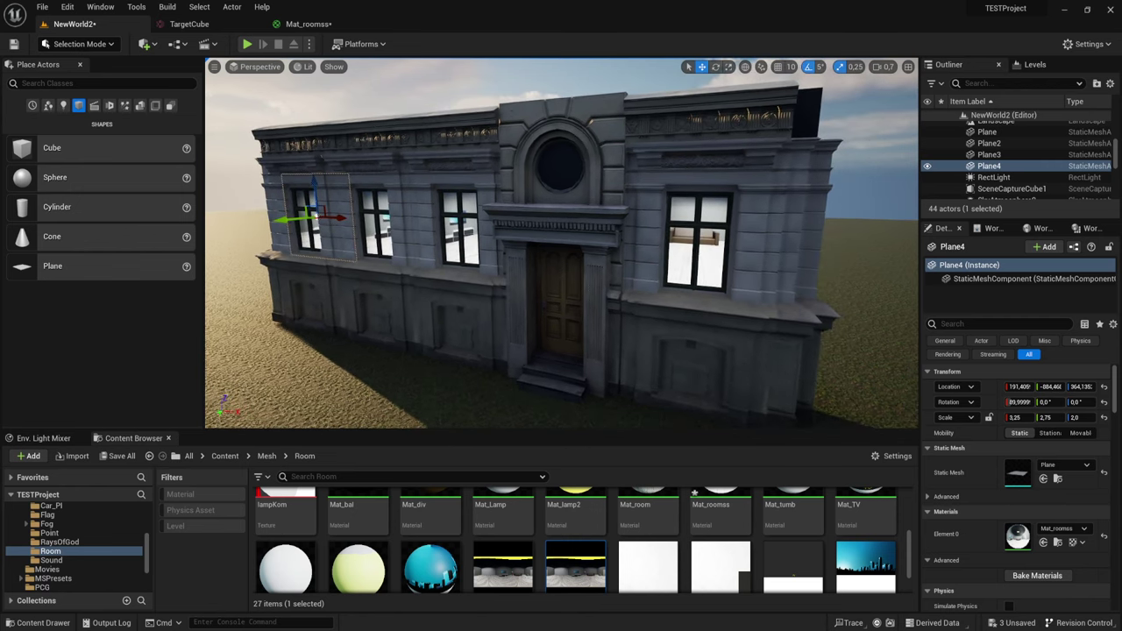